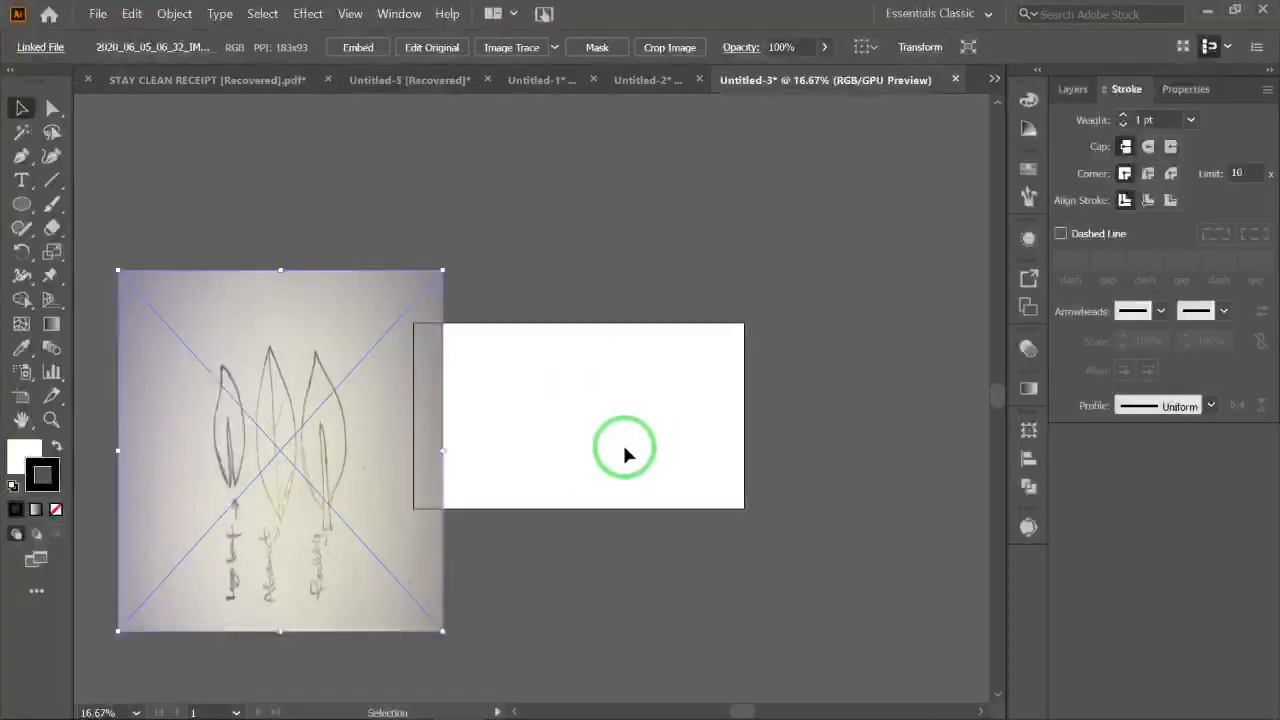
Delete the linked sketch photo from the document, and place the same desktop photo into the open Photoshop document instead
key("Delete")
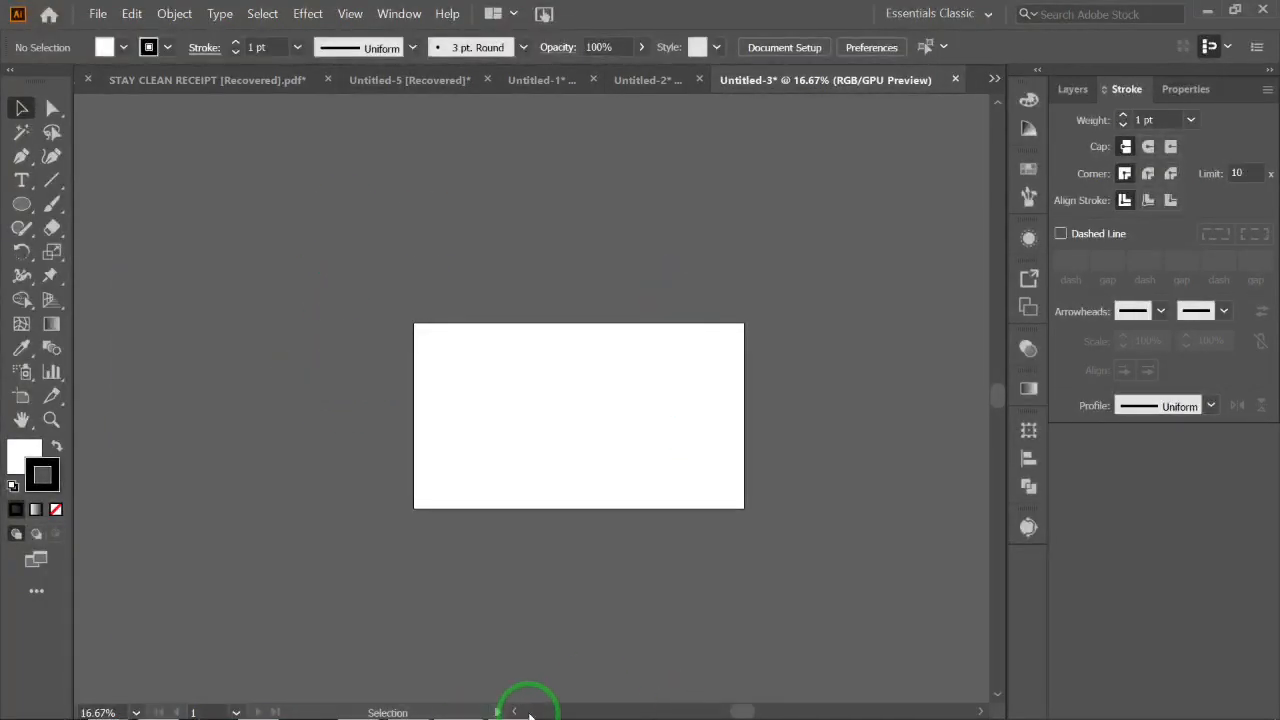
left_click(1207, 9)
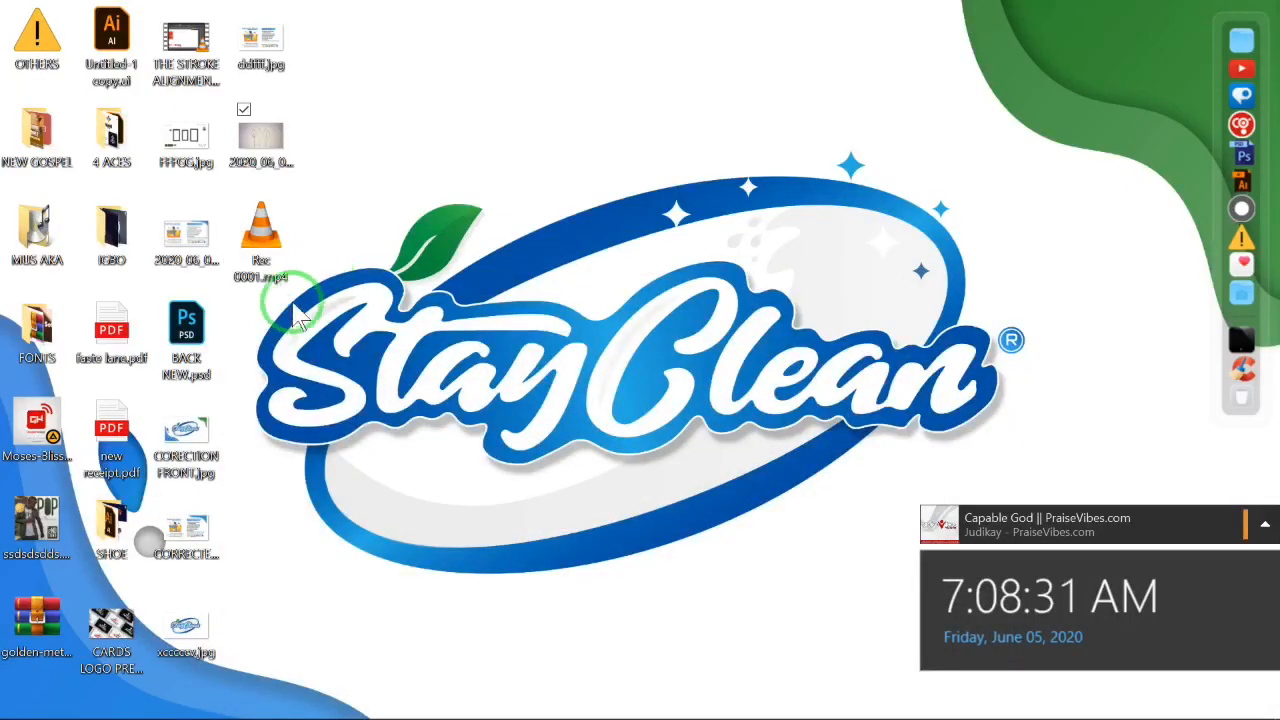
left_click(257, 133)
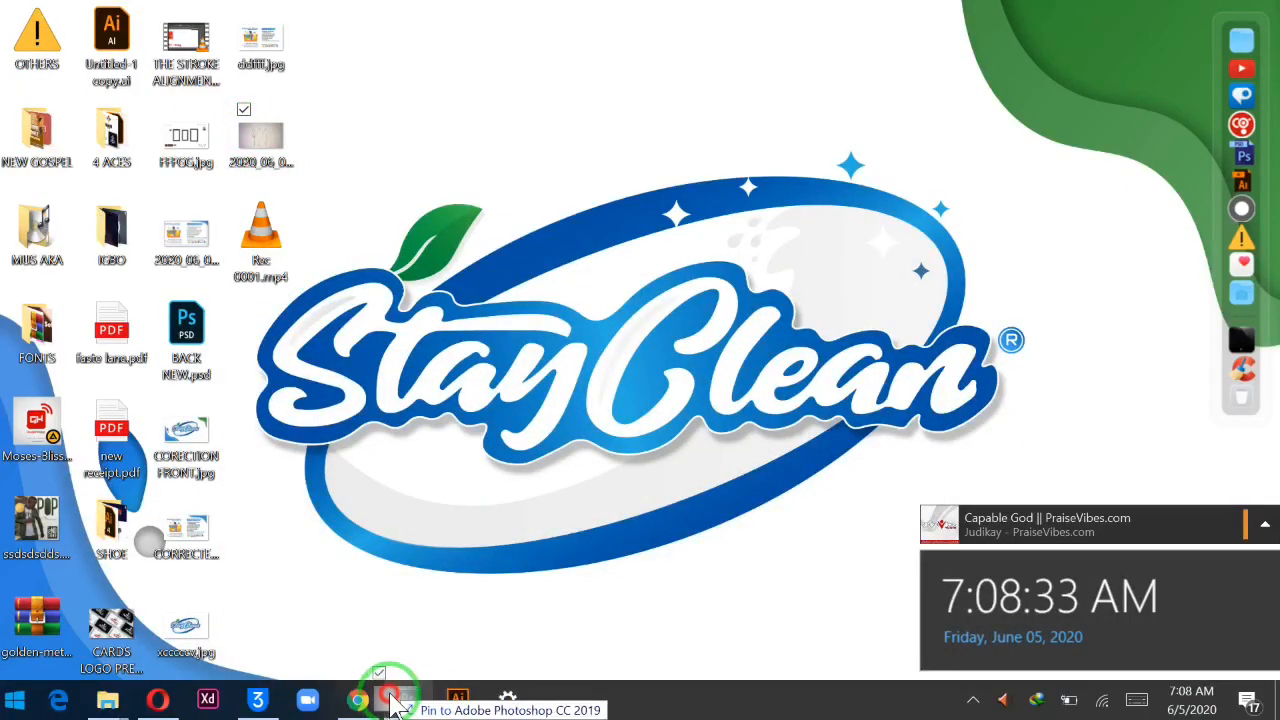
left_click(392, 703)
left_click_drag(551, 411, 598, 357)
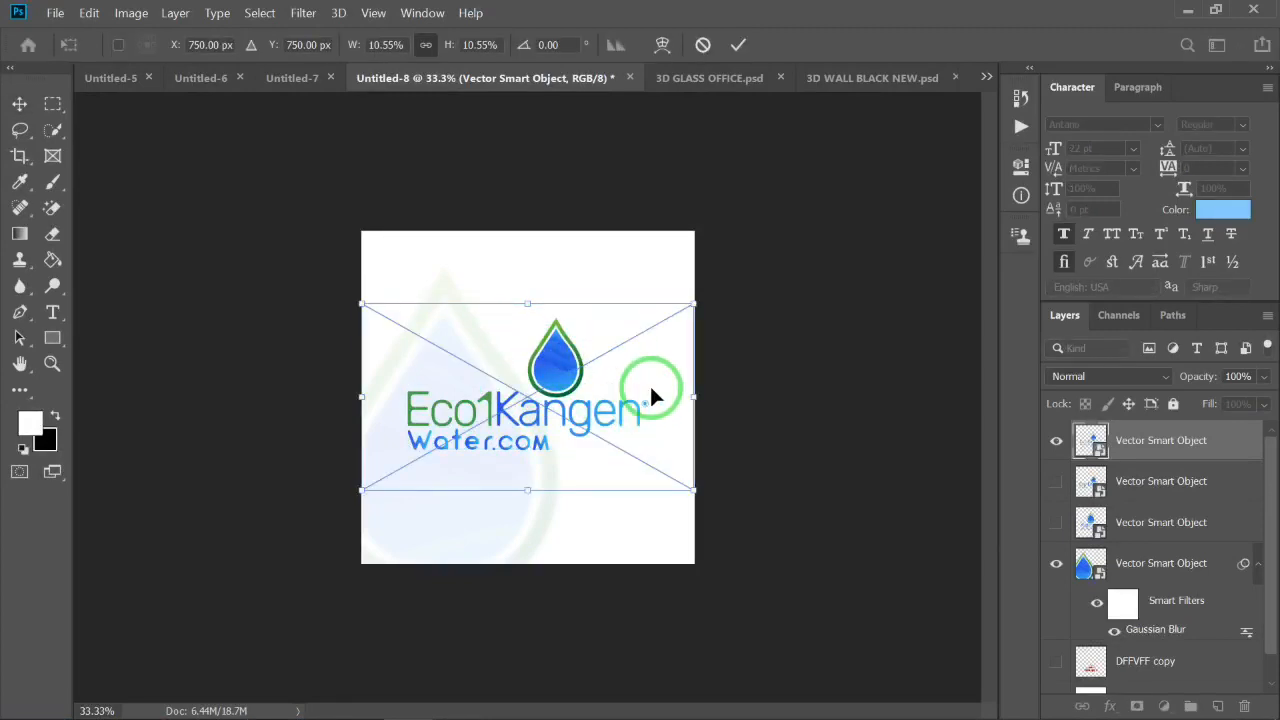
key("Return")
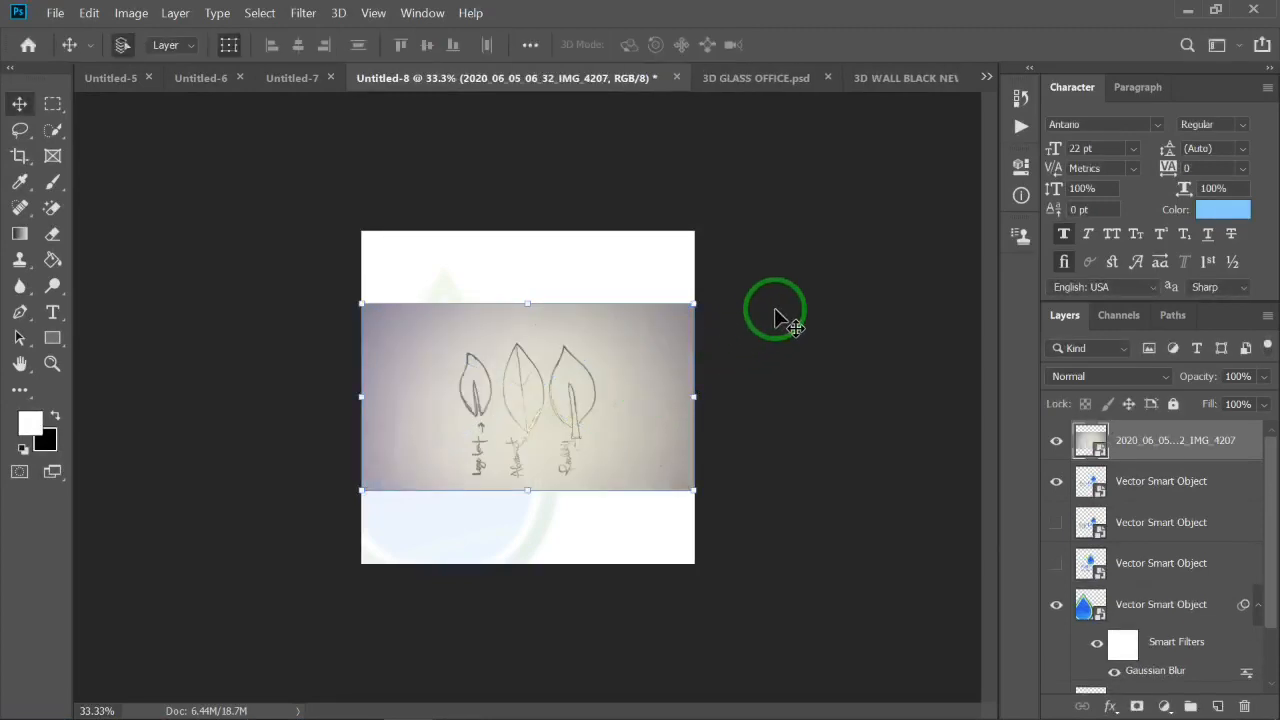
Transfer the leaf sketch layer from Photoshop into the Untitled-3 Illustrator document
left_click_drag(451, 409, 534, 416)
left_click(1218, 10)
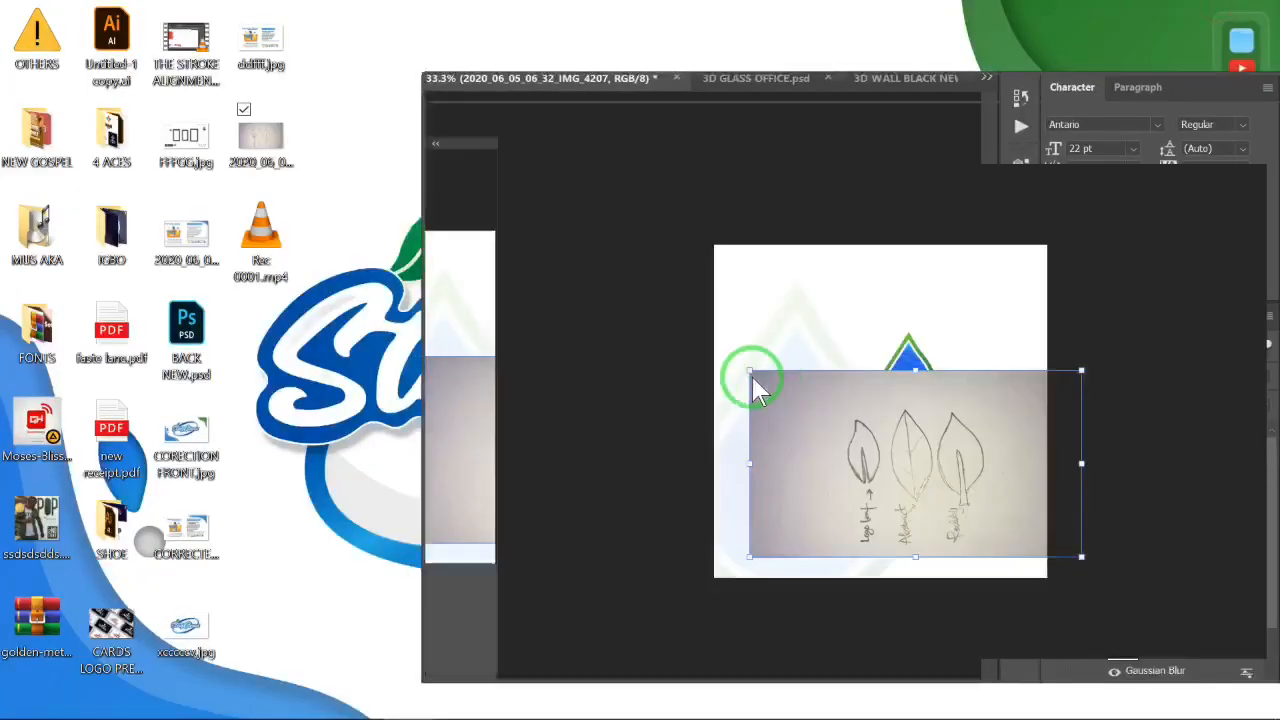
left_click_drag(849, 511, 546, 397)
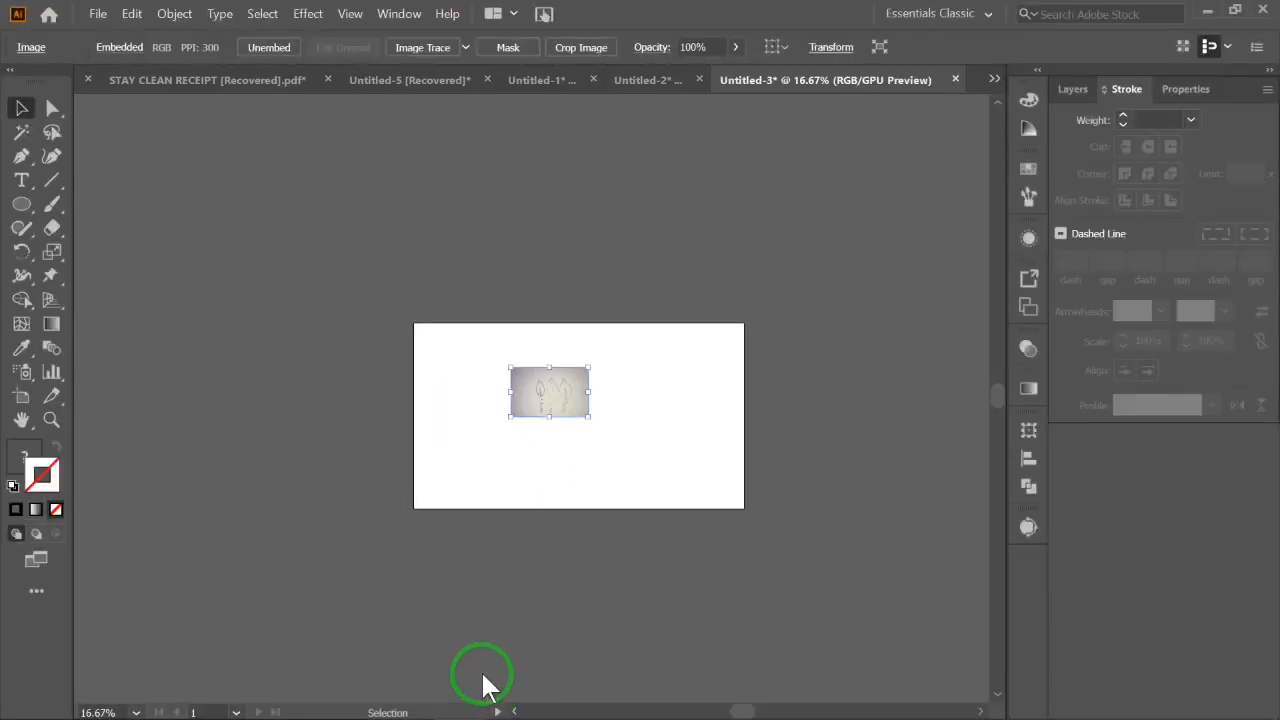
Rotate the embedded sketch photo about 90° clockwise and straighten it so the handwritten labels read horizontally
key("ctrl+plus")
key("ctrl+plus")
key("ctrl+plus")
key("ctrl+plus")
key("ctrl+plus")
key("ctrl+plus")
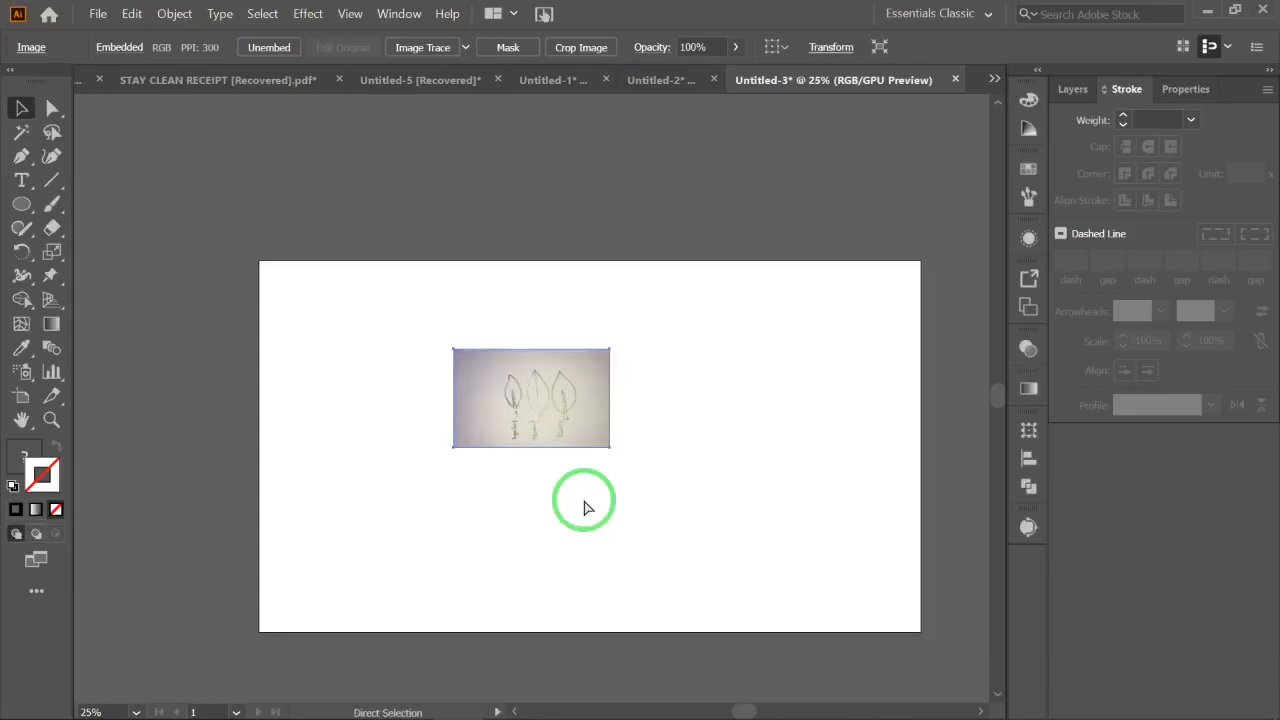
key("ctrl+minus")
key("ctrl+minus")
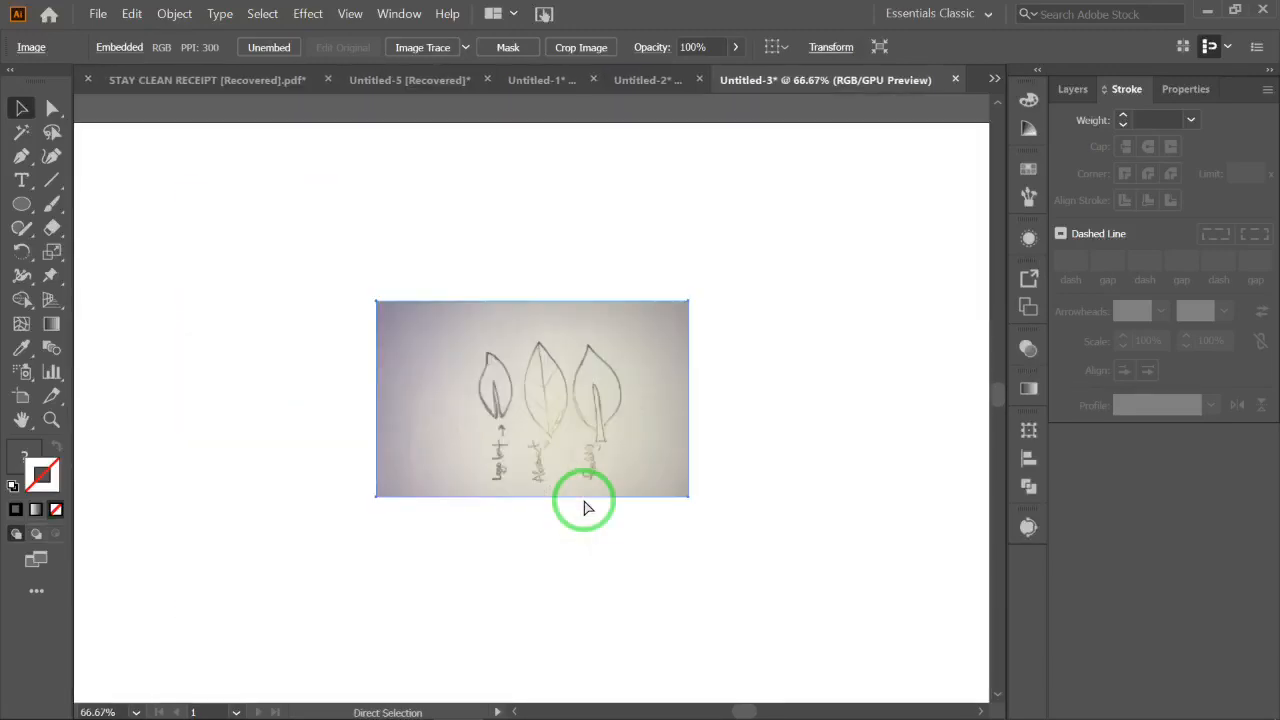
key("ctrl+plus")
key("ctrl+plus")
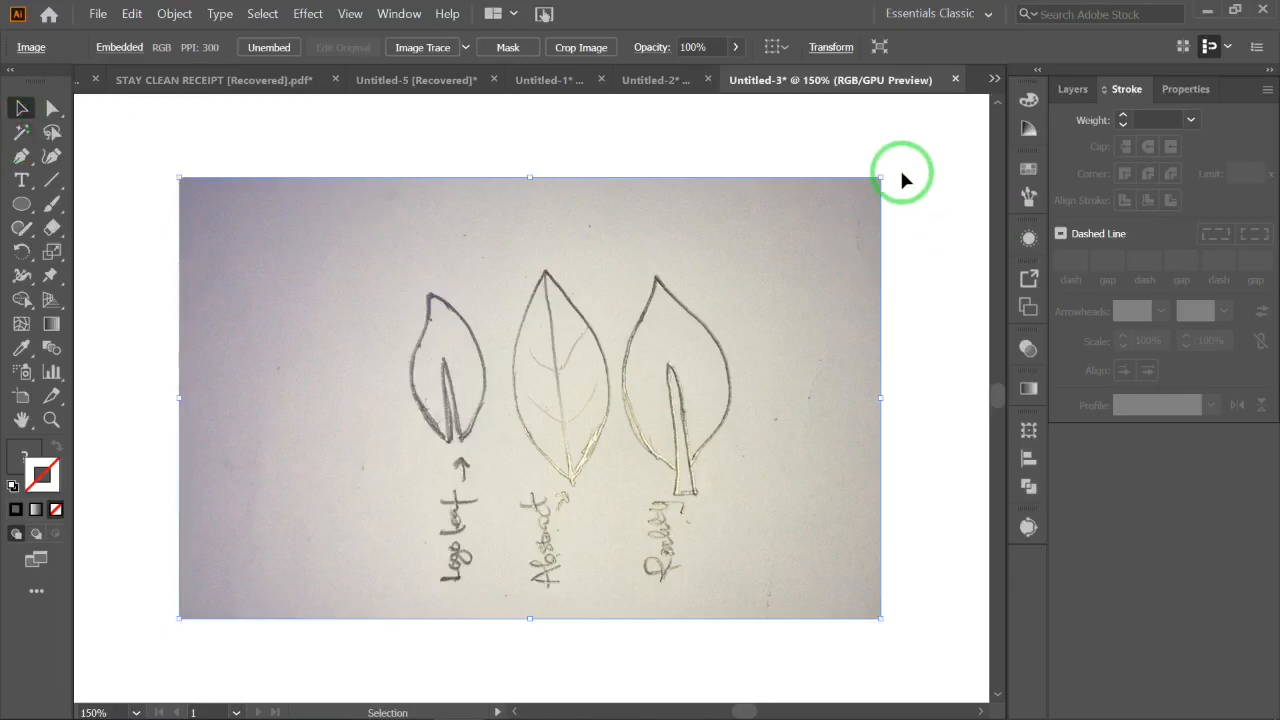
left_click_drag(885, 170, 643, 572)
scroll(745, 430, "down", 1)
scroll(751, 419, "up", 3)
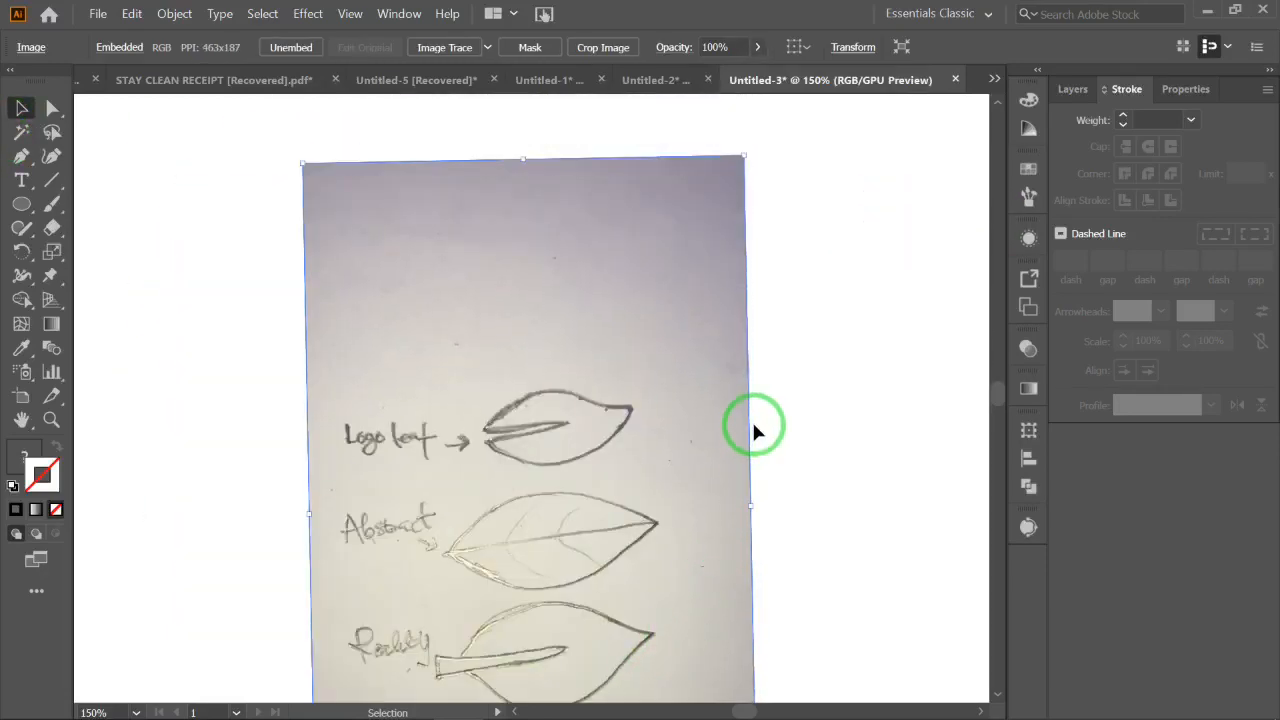
left_click_drag(742, 148, 769, 154)
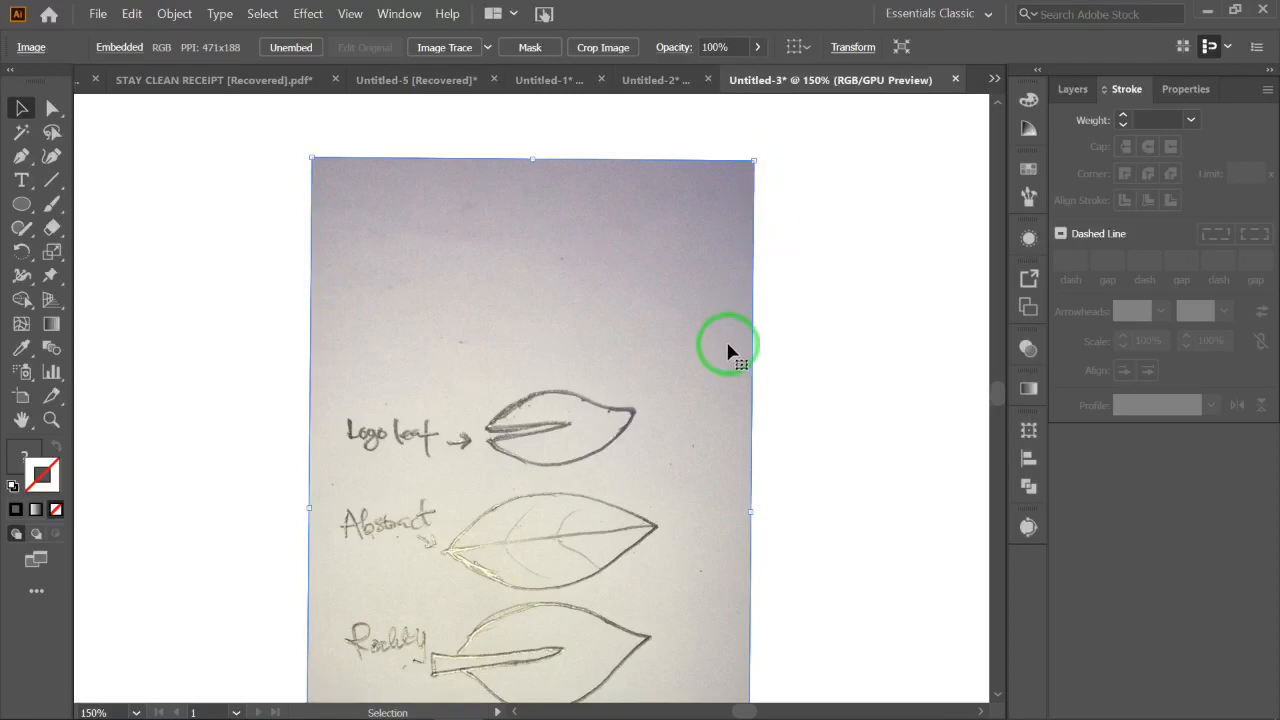
Try to trace the outline of the "Logo leaf" sketch with the Curvature tool, starting from its stem end
scroll(726, 346, "down", 2)
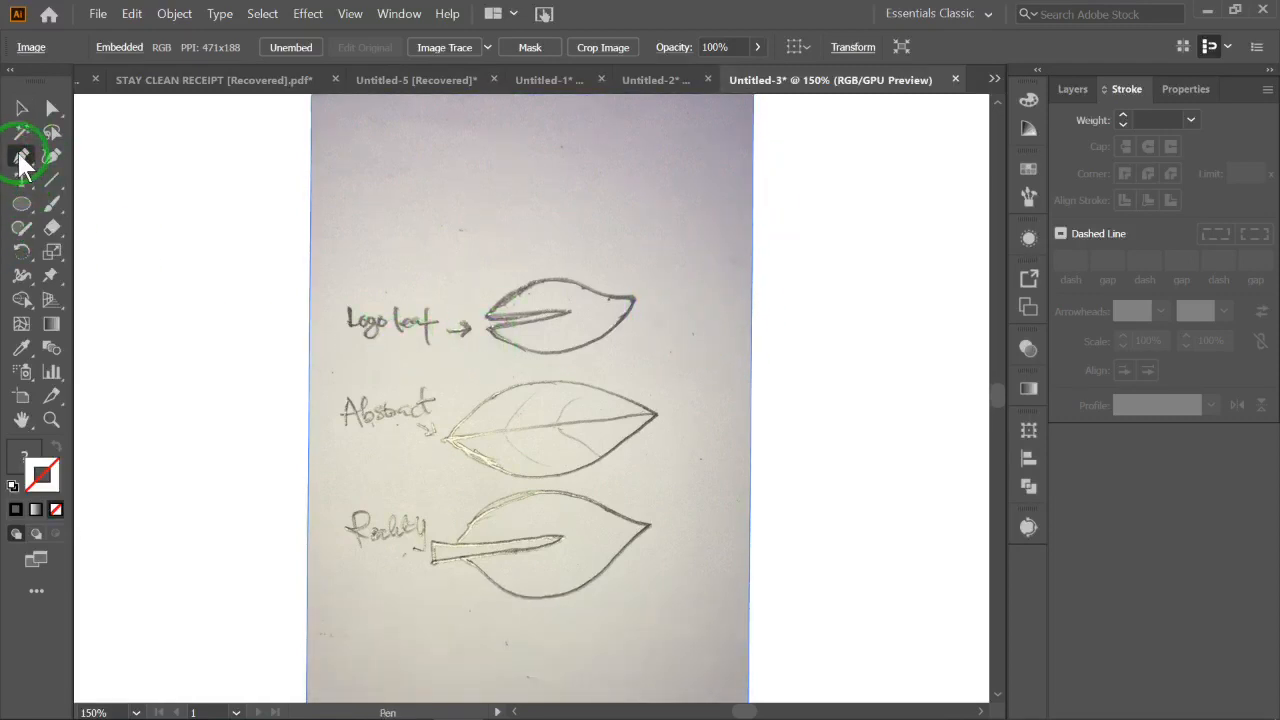
left_click(23, 158)
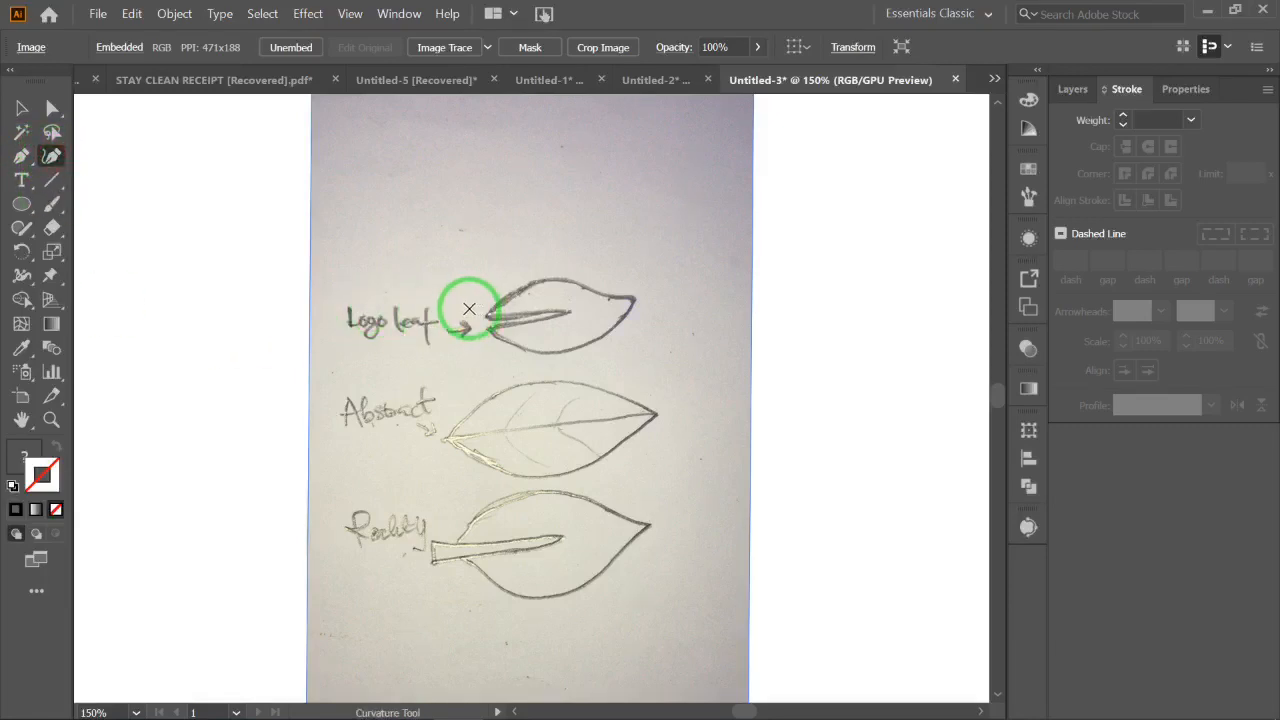
left_click(488, 313)
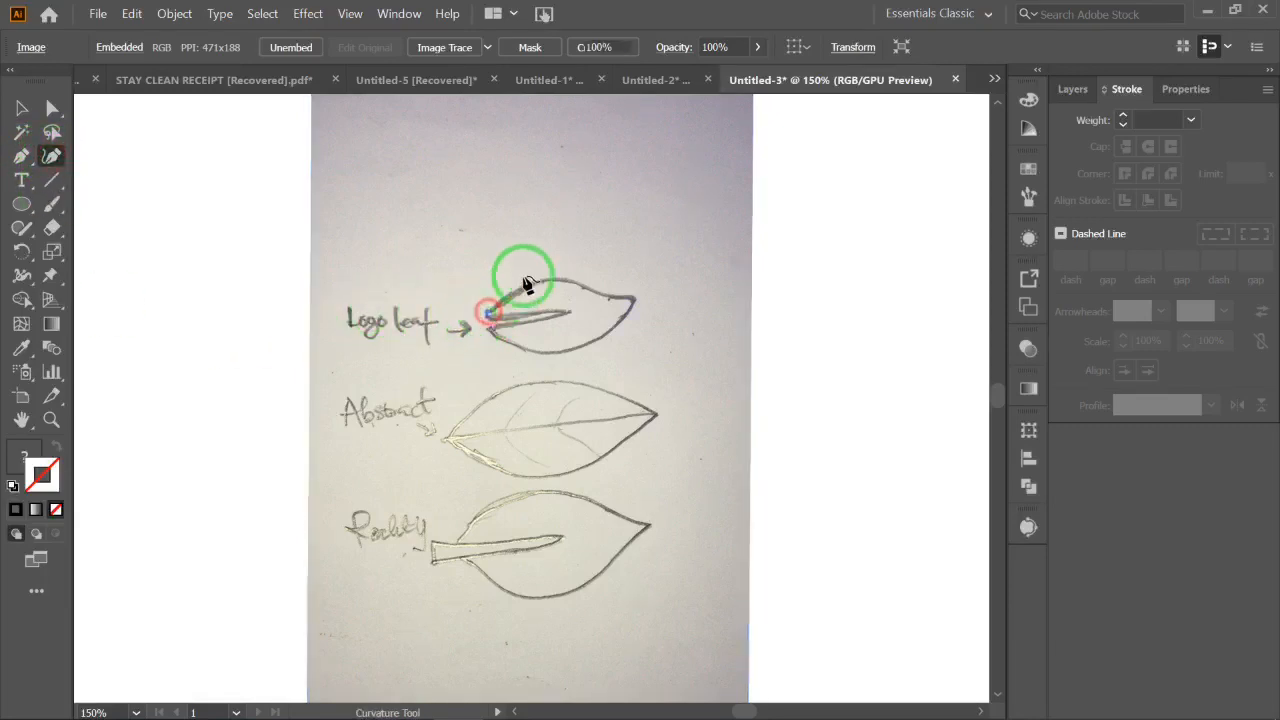
left_click(583, 287)
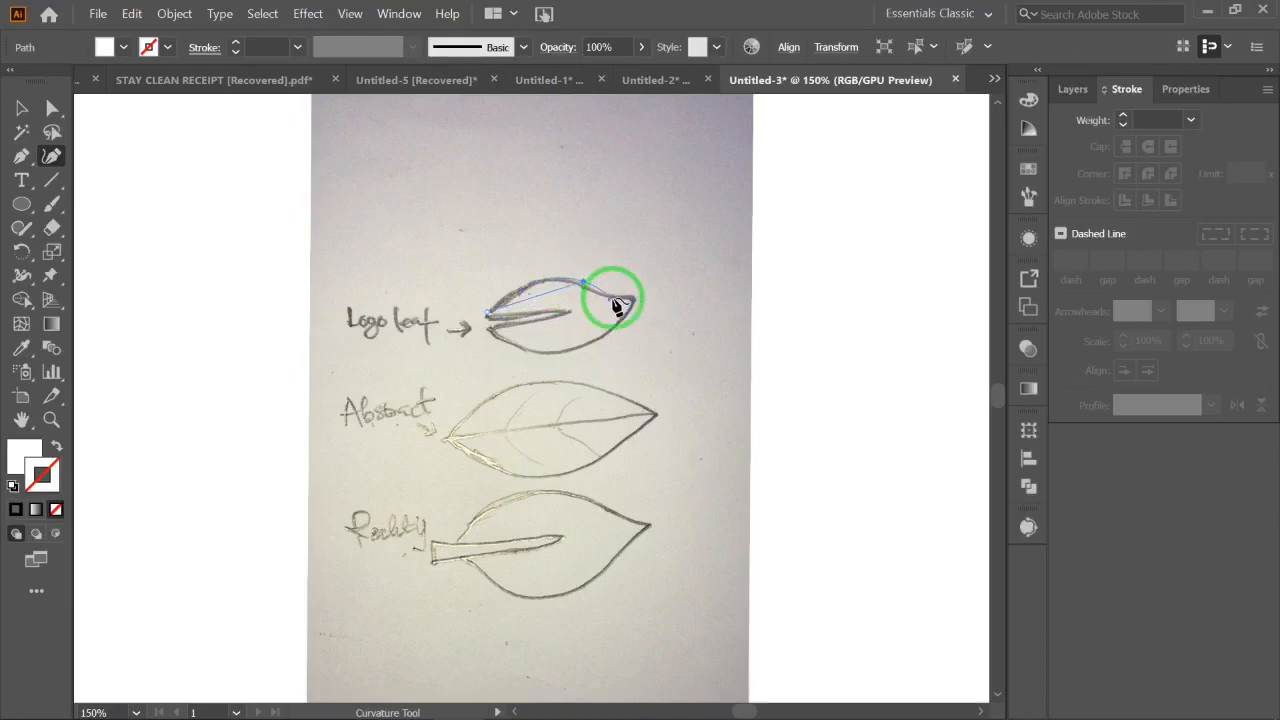
left_click(605, 296)
left_click(632, 293)
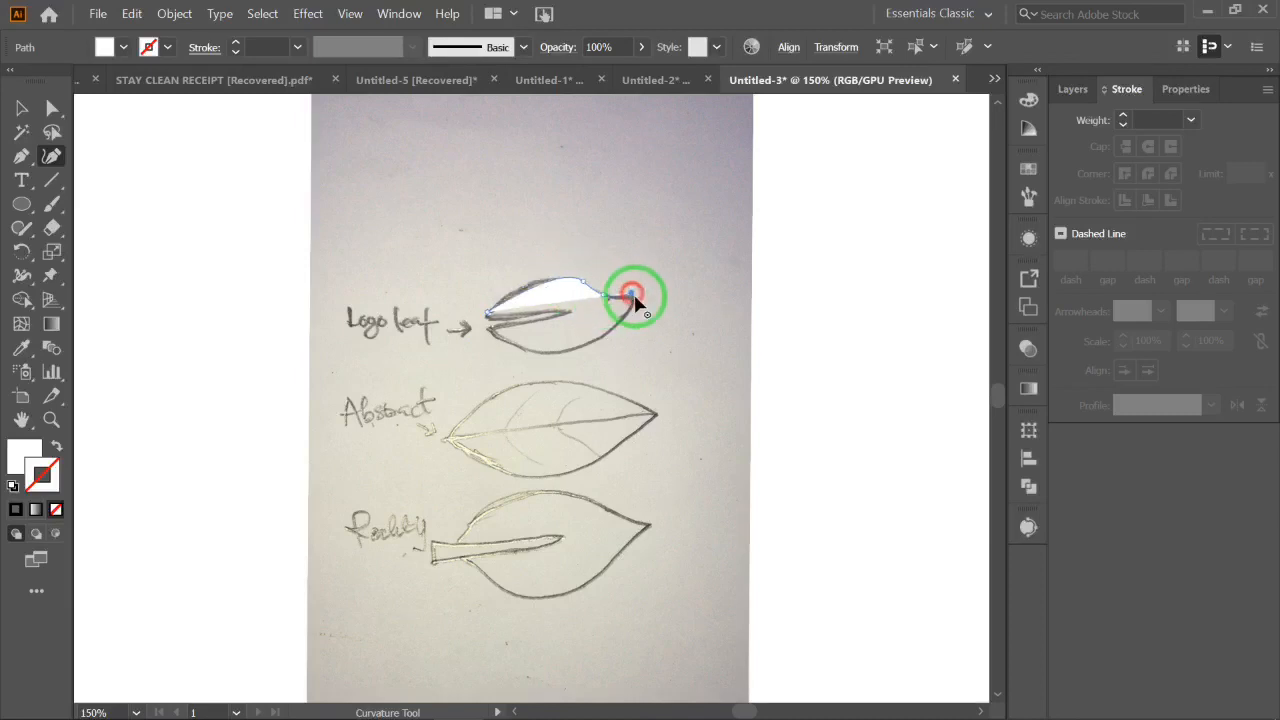
left_click(621, 315)
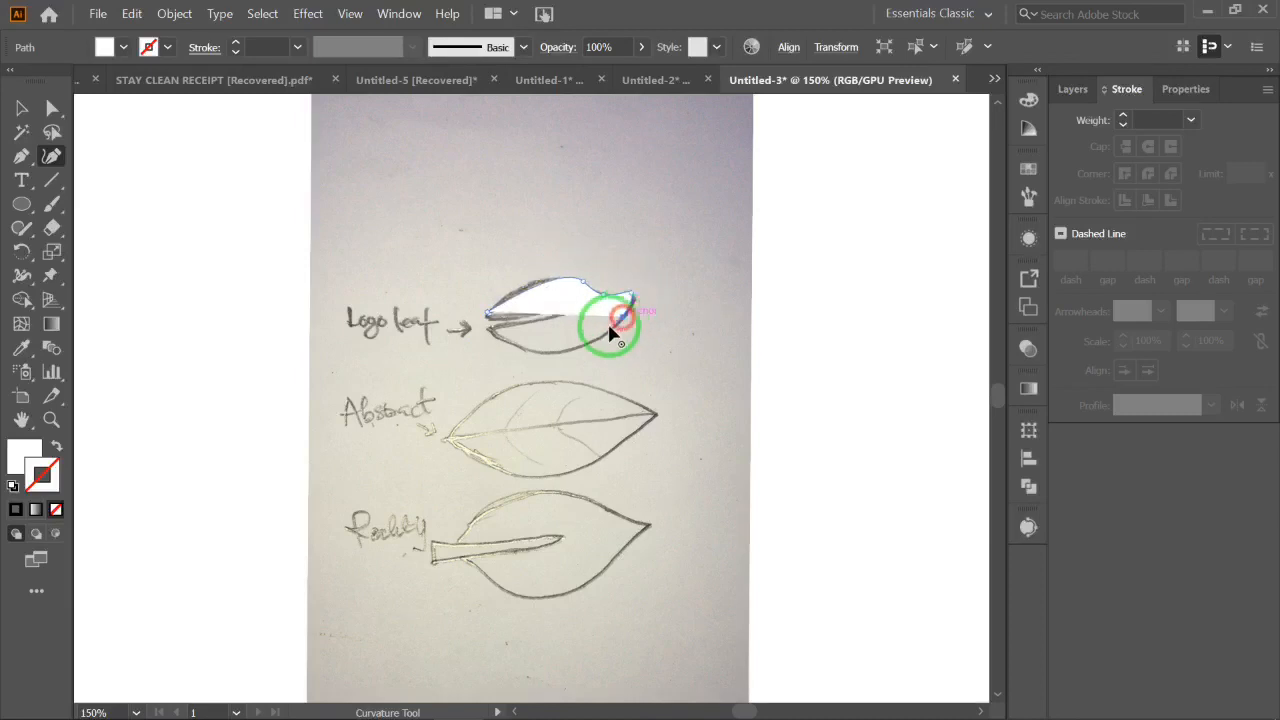
left_click(479, 330)
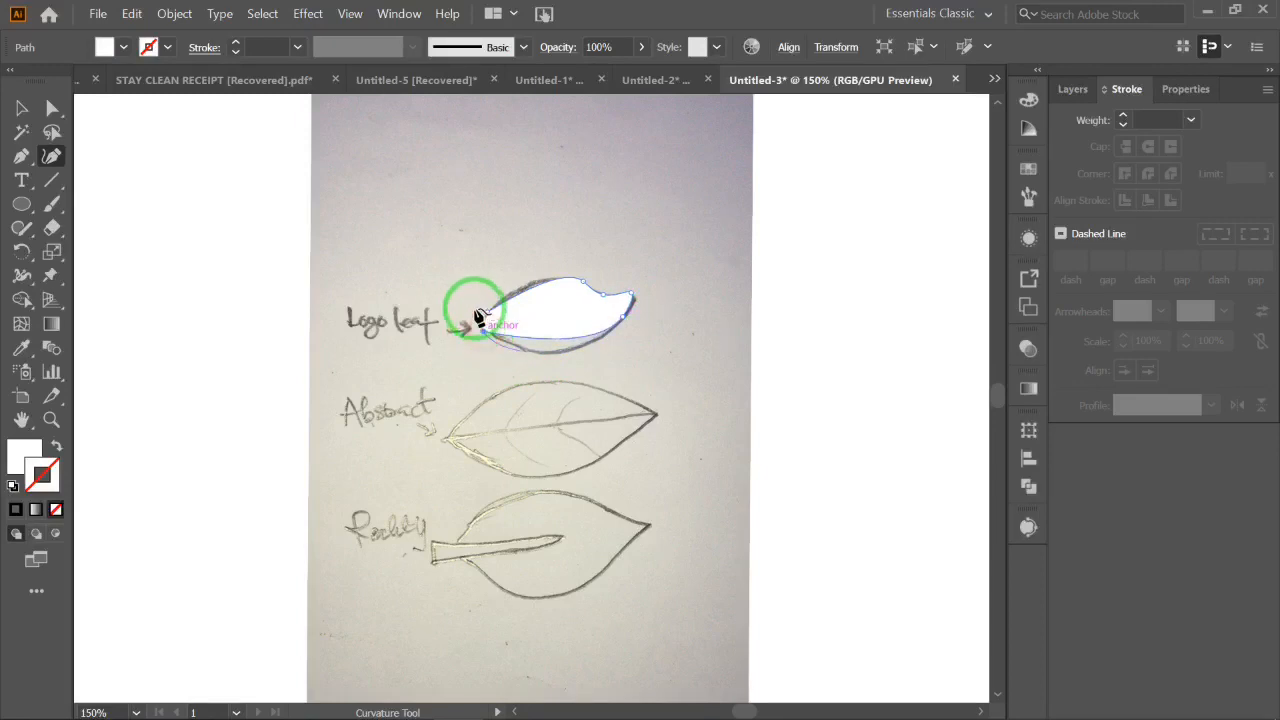
Undo all the curvature points traced on the "Logo leaf" sketch
key("ctrl+z")
key("ctrl+z")
key("ctrl+z")
key("ctrl+z")
key("ctrl+z")
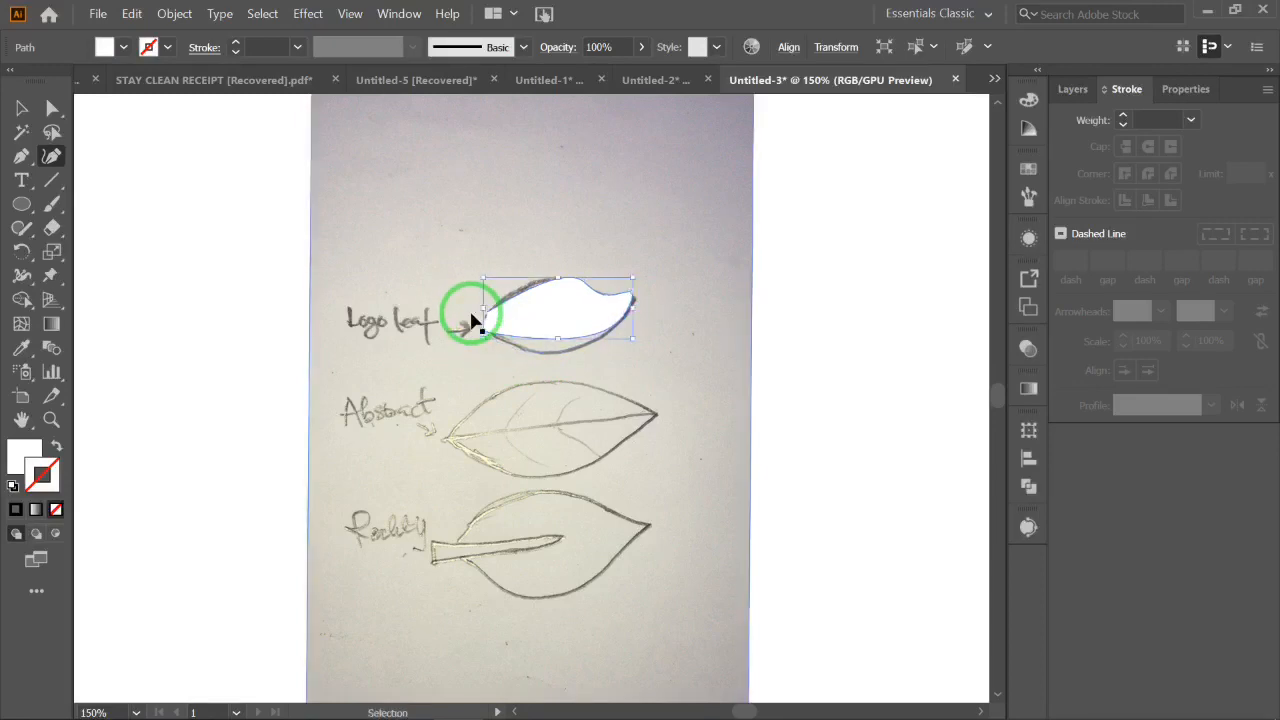
left_click(633, 298)
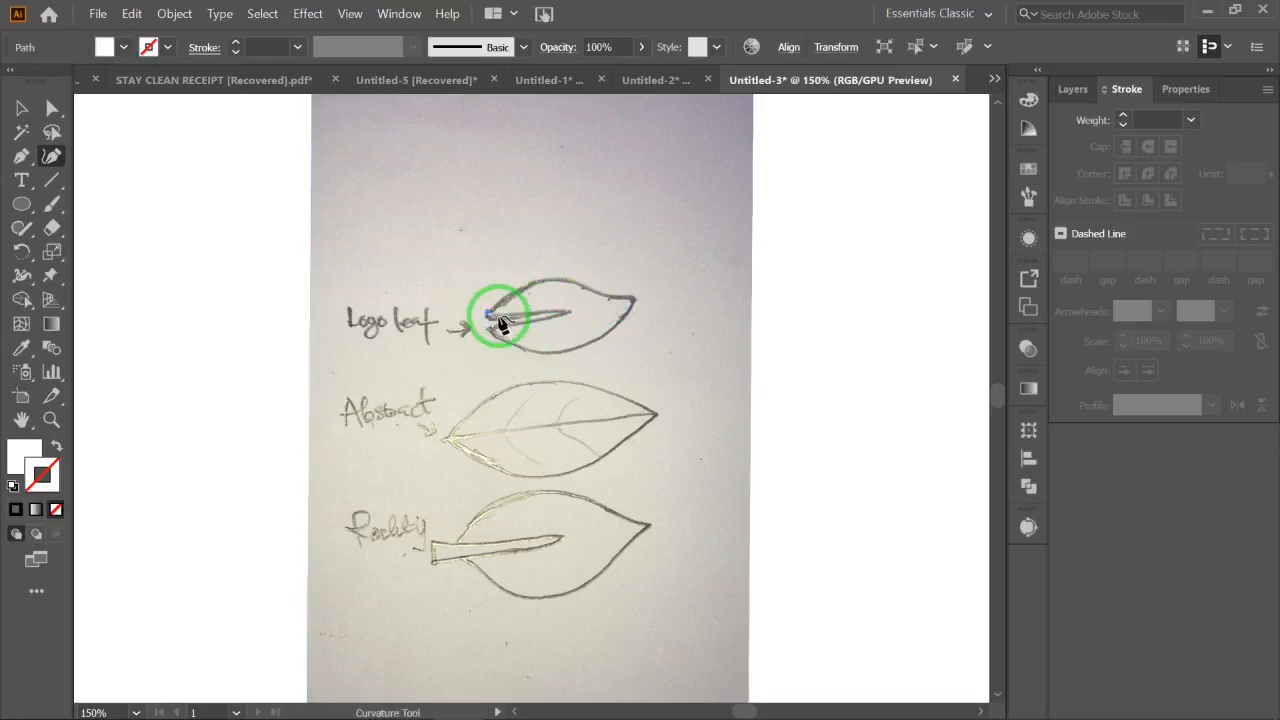
key("ctrl+z")
Trace the outer shape of the "Logo leaf" sketch with straight Pen tool segments through its stem end, upper edge, tip and lower edge
left_click(21, 158)
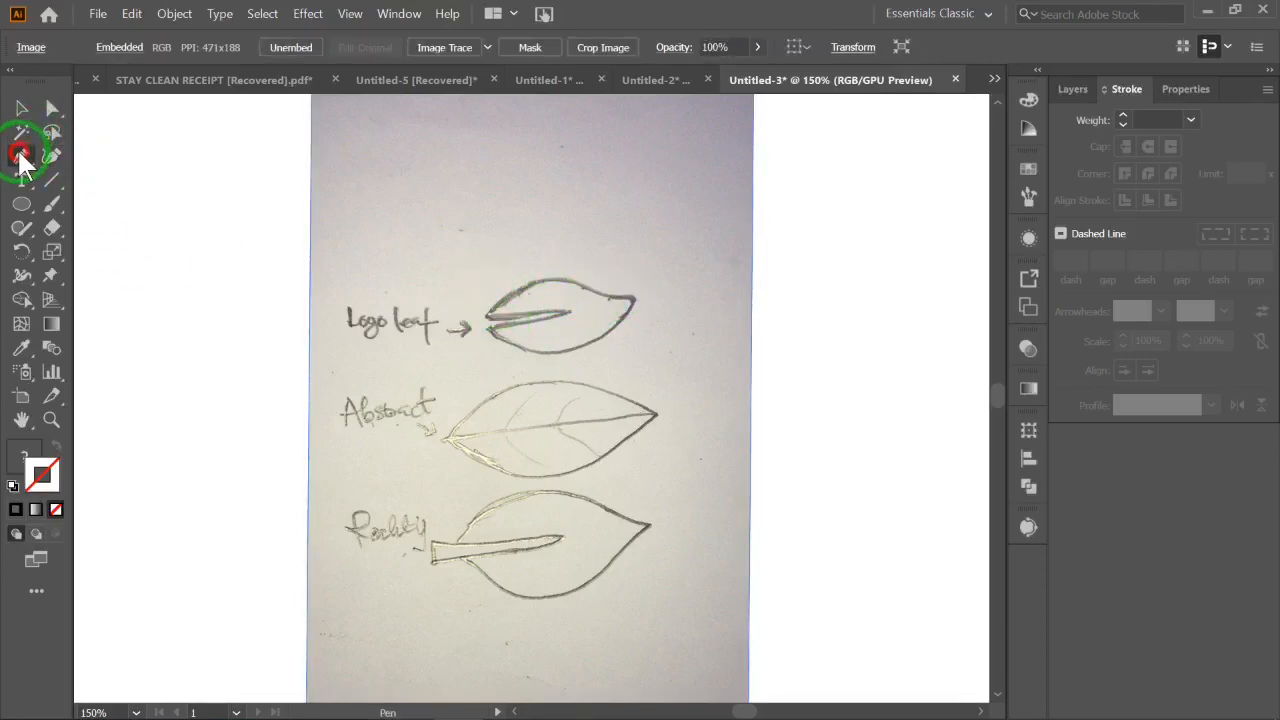
left_click(485, 318)
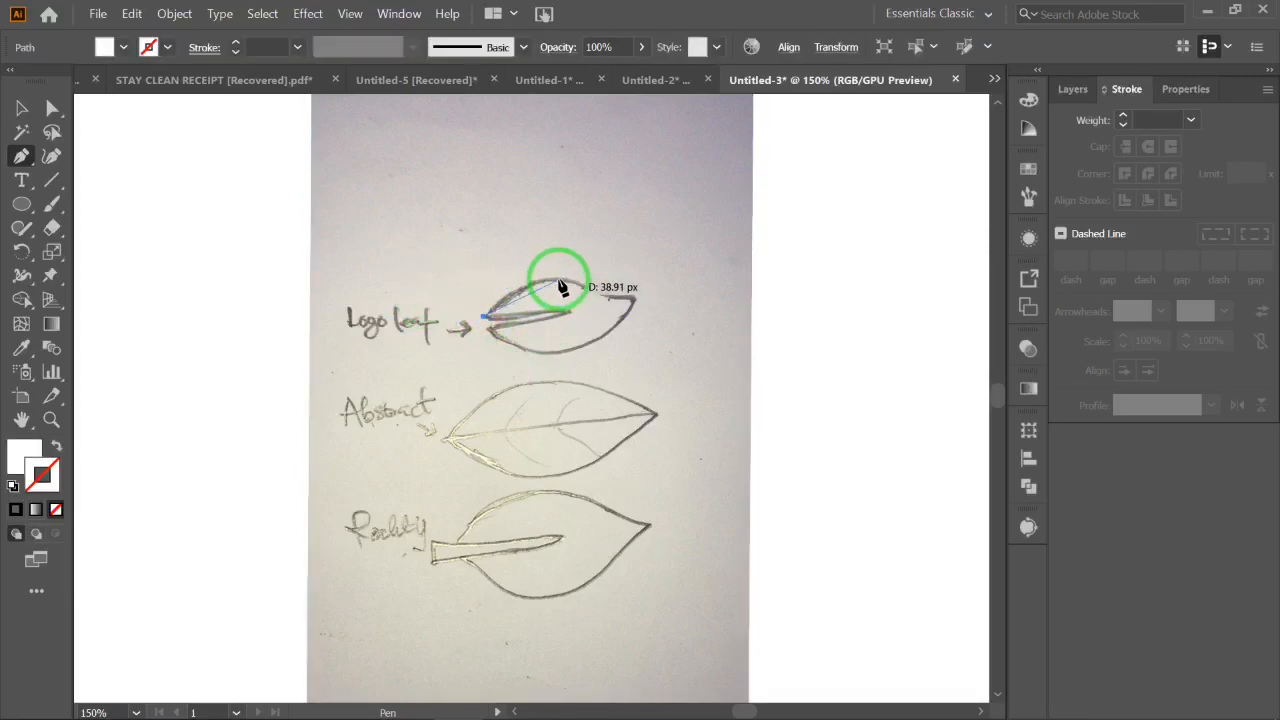
left_click_drag(560, 284, 645, 304)
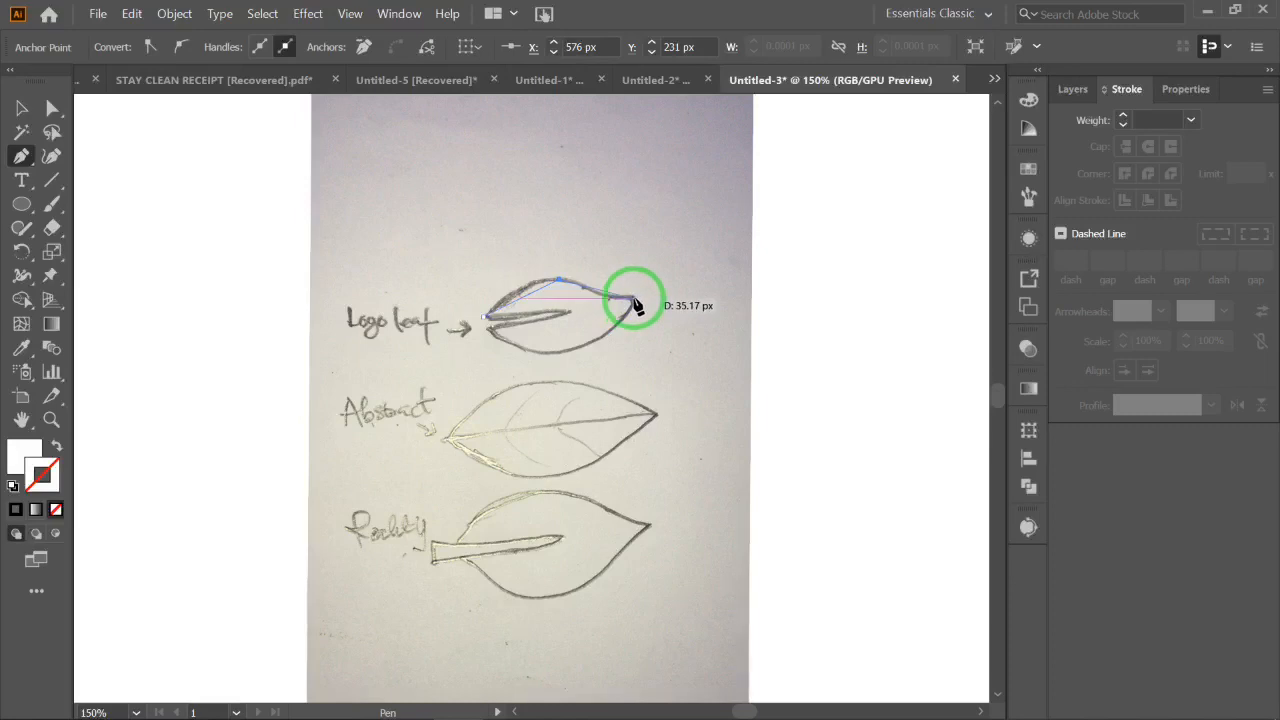
left_click(632, 299)
left_click(584, 346)
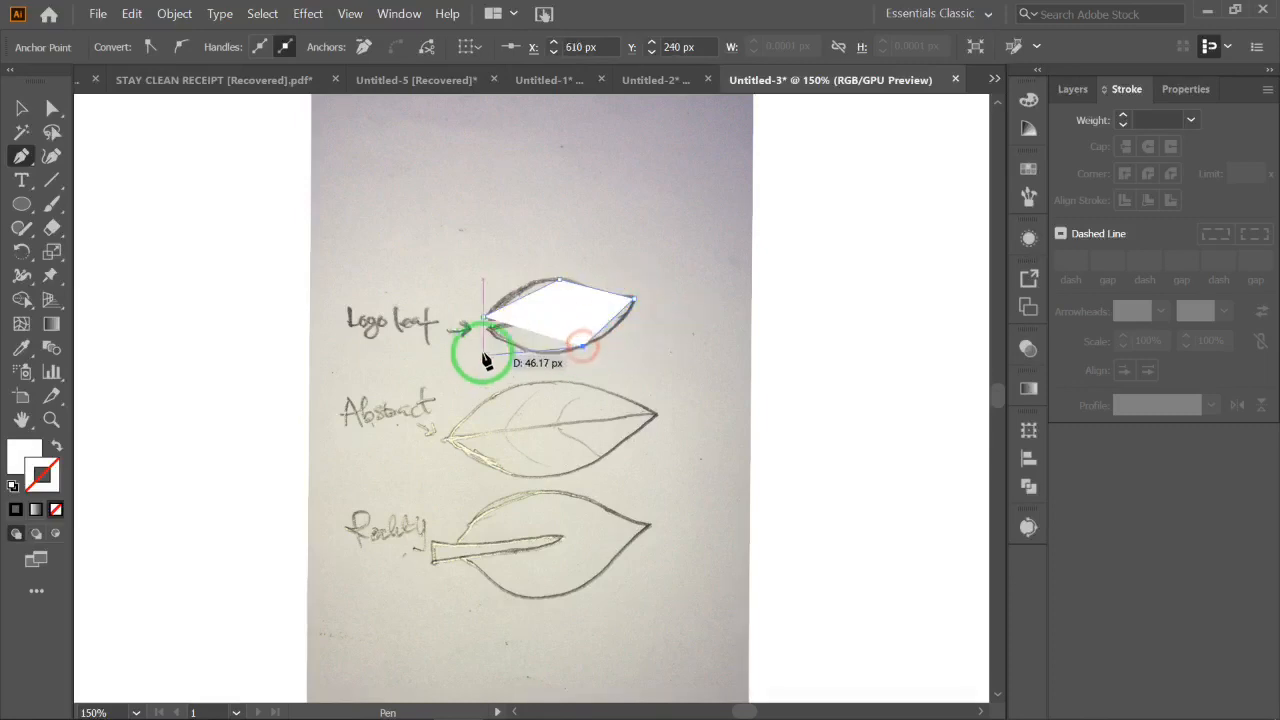
left_click(487, 330)
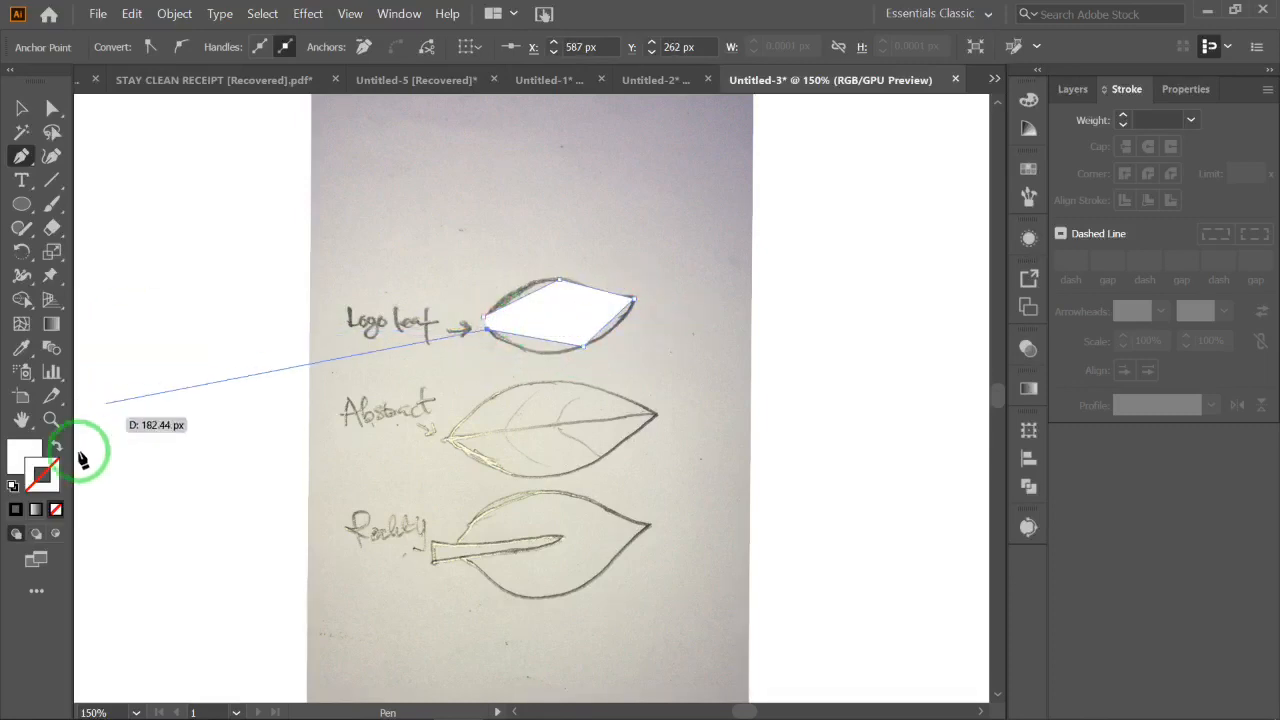
Set the traced path's fill to none, and close the path along the narrow slit at the leaf's stem end
left_click(25, 455)
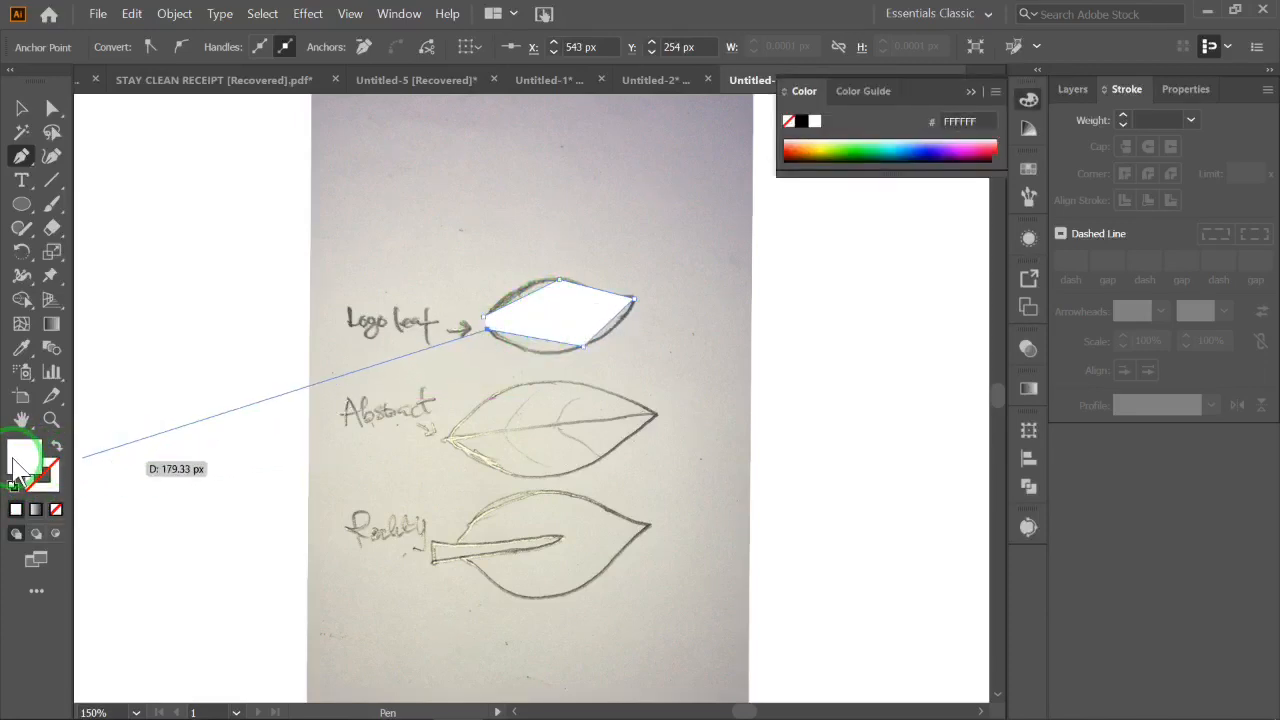
left_click(51, 507)
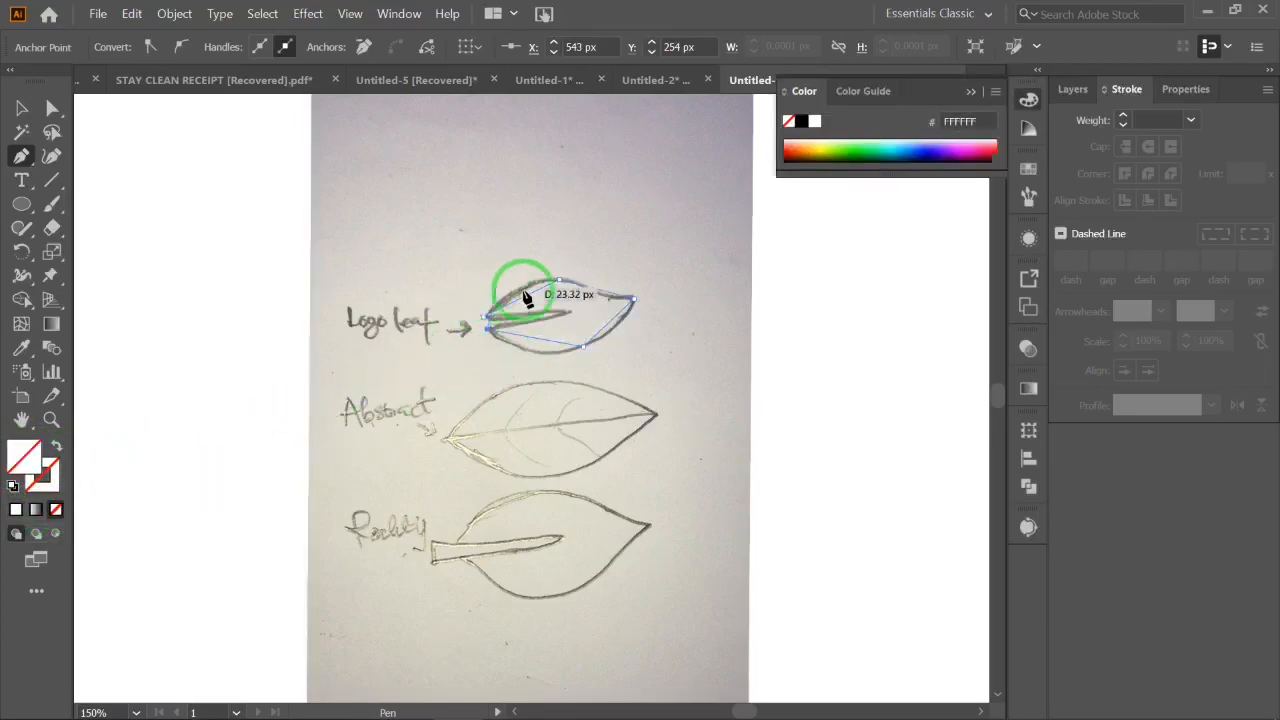
mouse_move(500, 313)
left_mouse_down()
mouse_move(537, 336)
mouse_move(568, 318)
mouse_move(486, 323)
mouse_move(505, 338)
mouse_move(543, 322)
mouse_move(503, 323)
mouse_move(505, 335)
left_mouse_up()
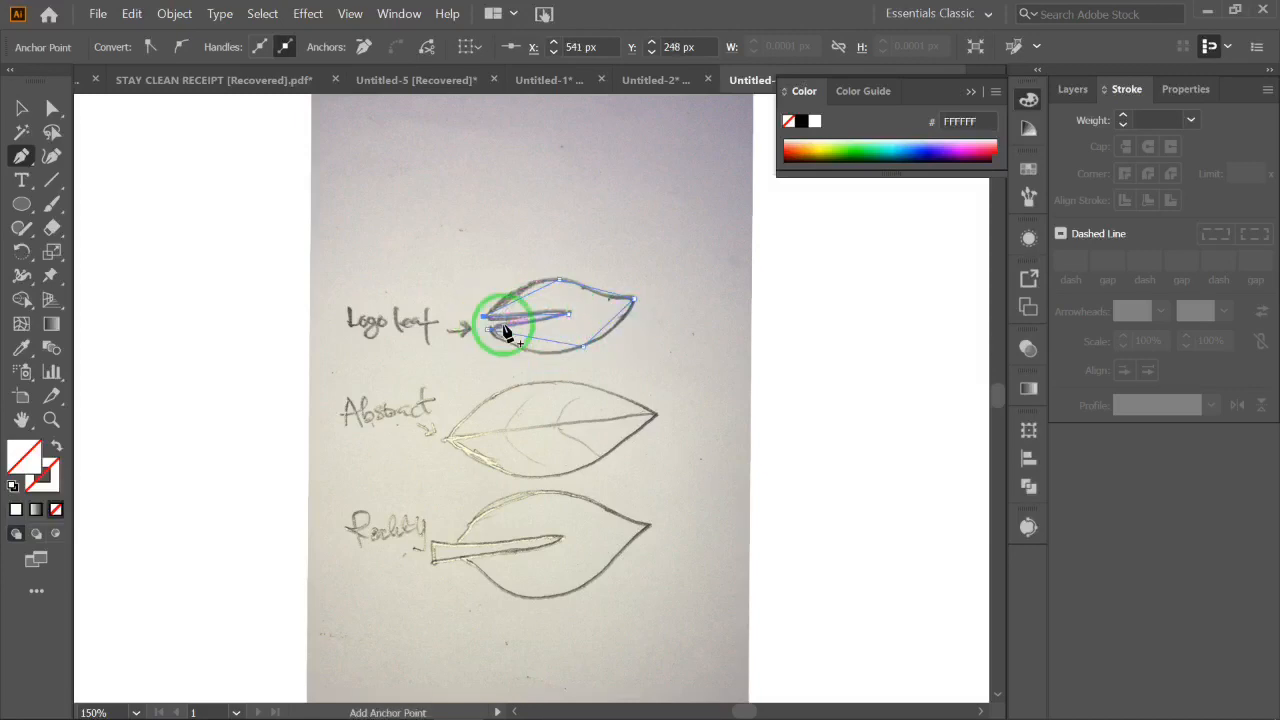
Give the closed leaf path a solid white fill
left_click(38, 472)
left_click(16, 511)
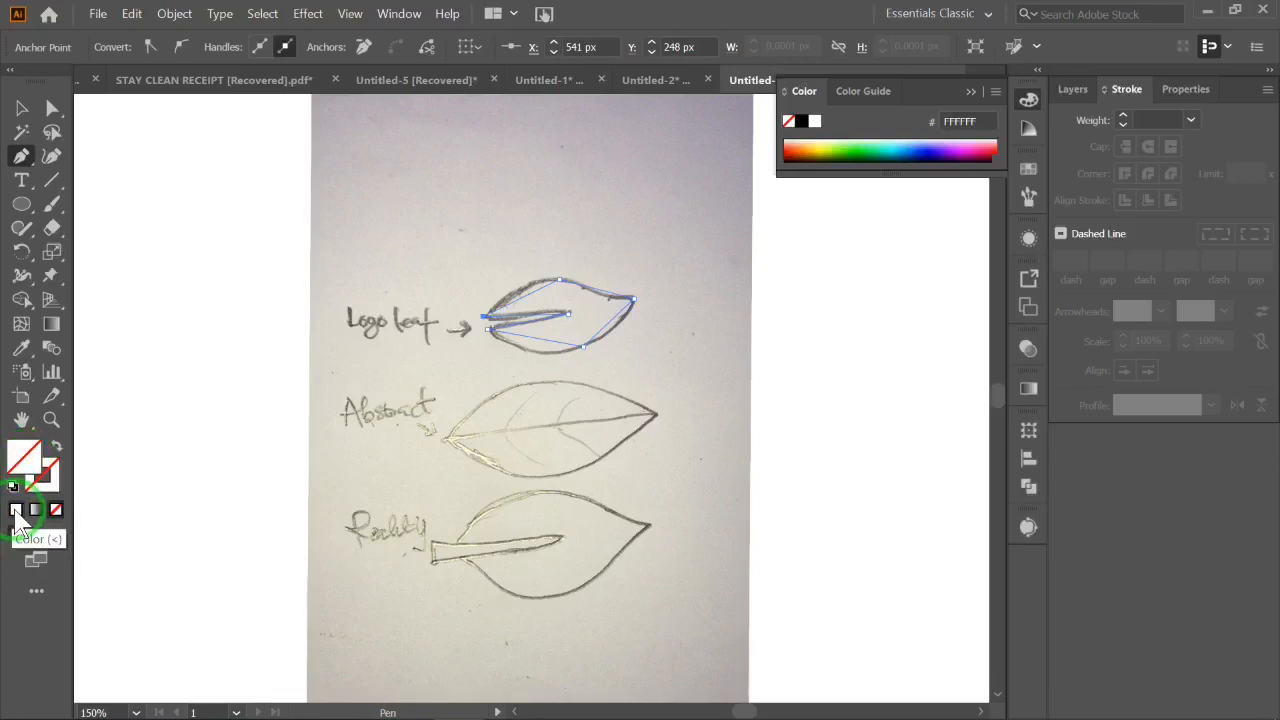
left_click(16, 511)
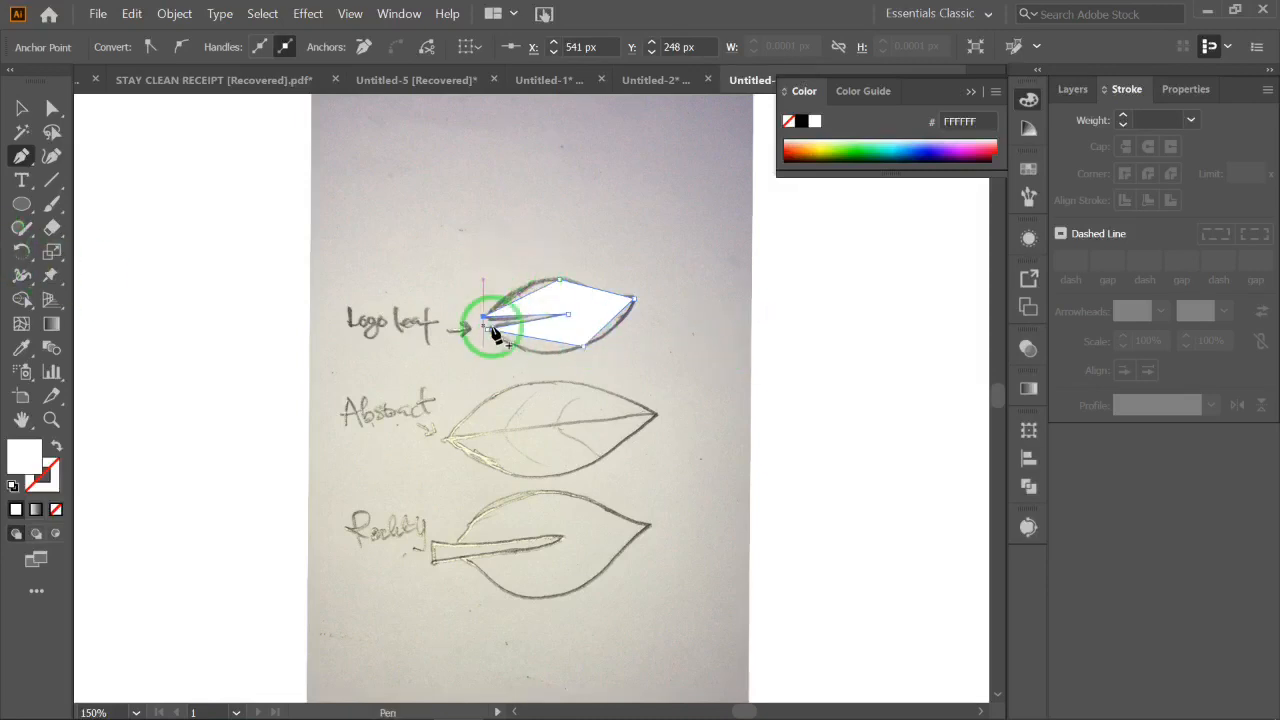
Reshape the "Logo leaf" path's upper edge with the Curvature tool so it follows the sketched curve from stem end to tip
left_click(52, 156)
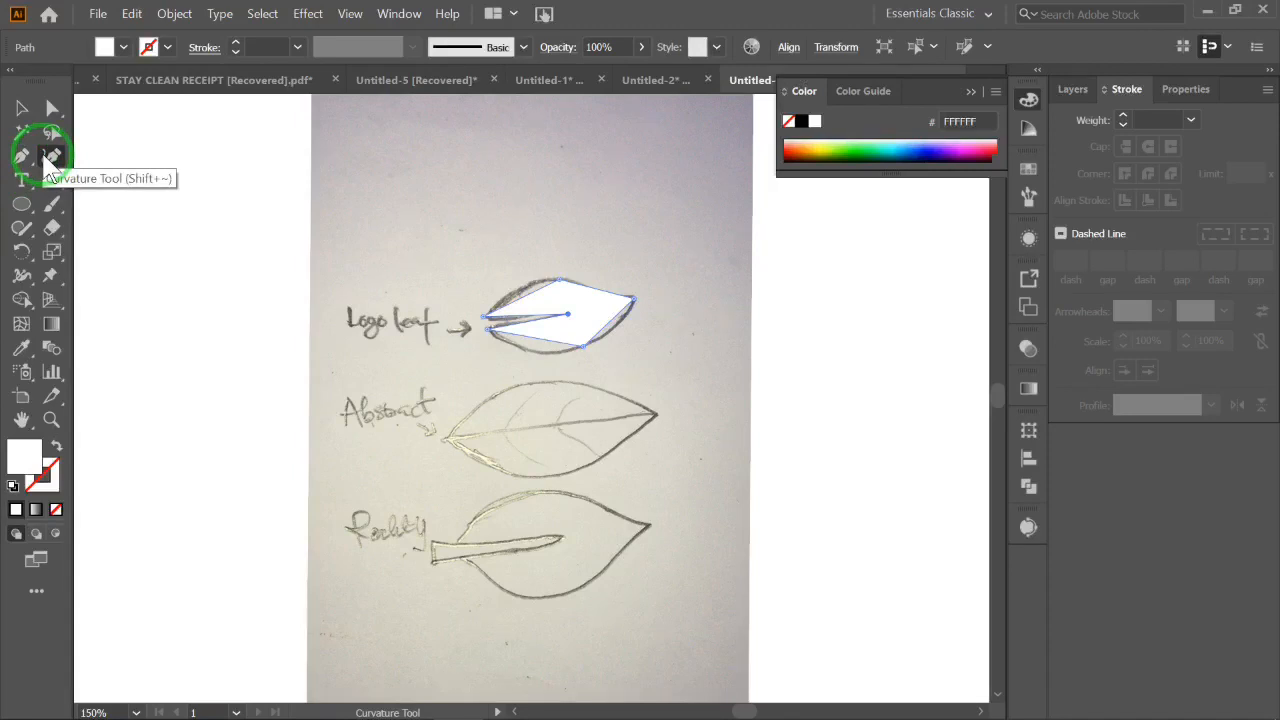
key("ctrl+plus")
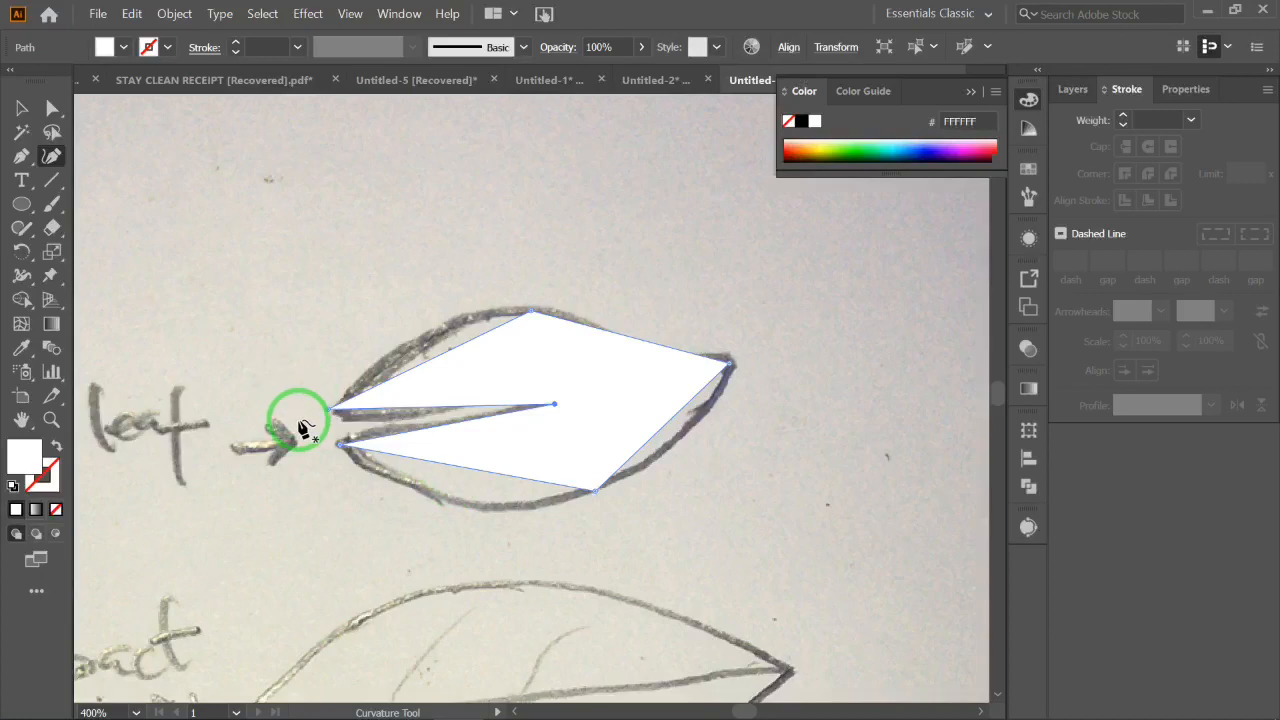
left_click(333, 413)
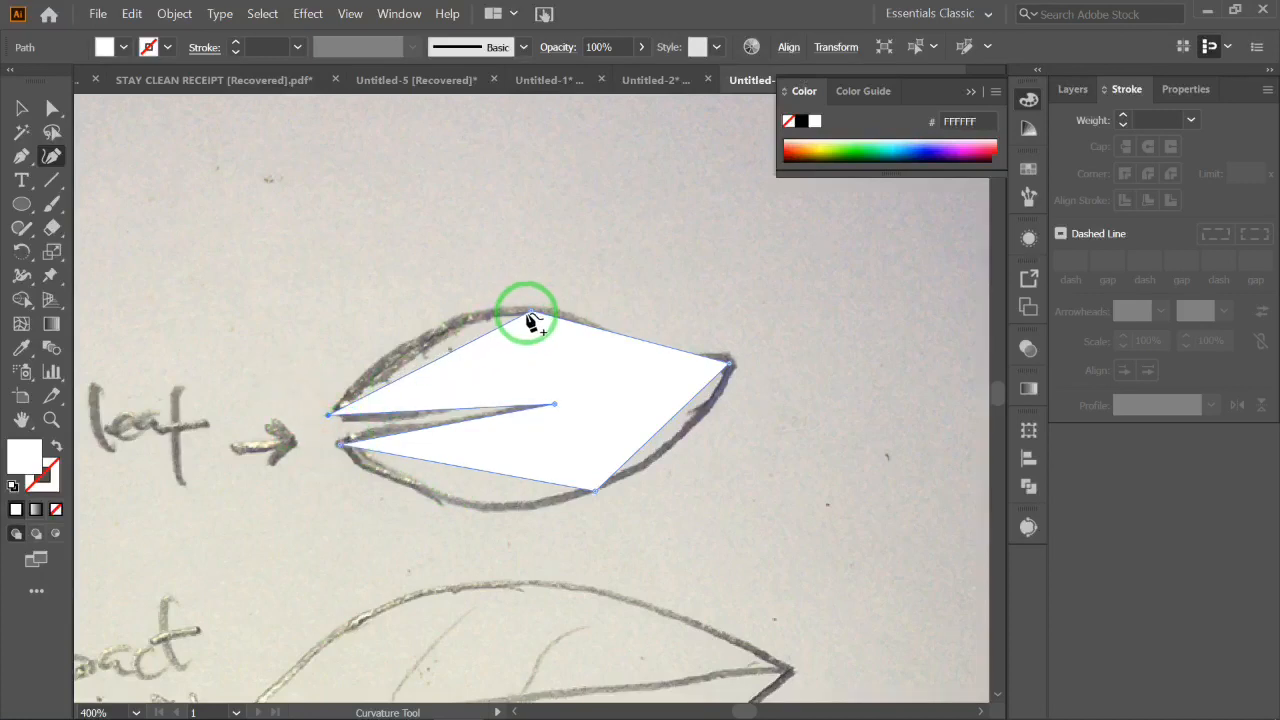
left_click_drag(531, 316, 507, 316)
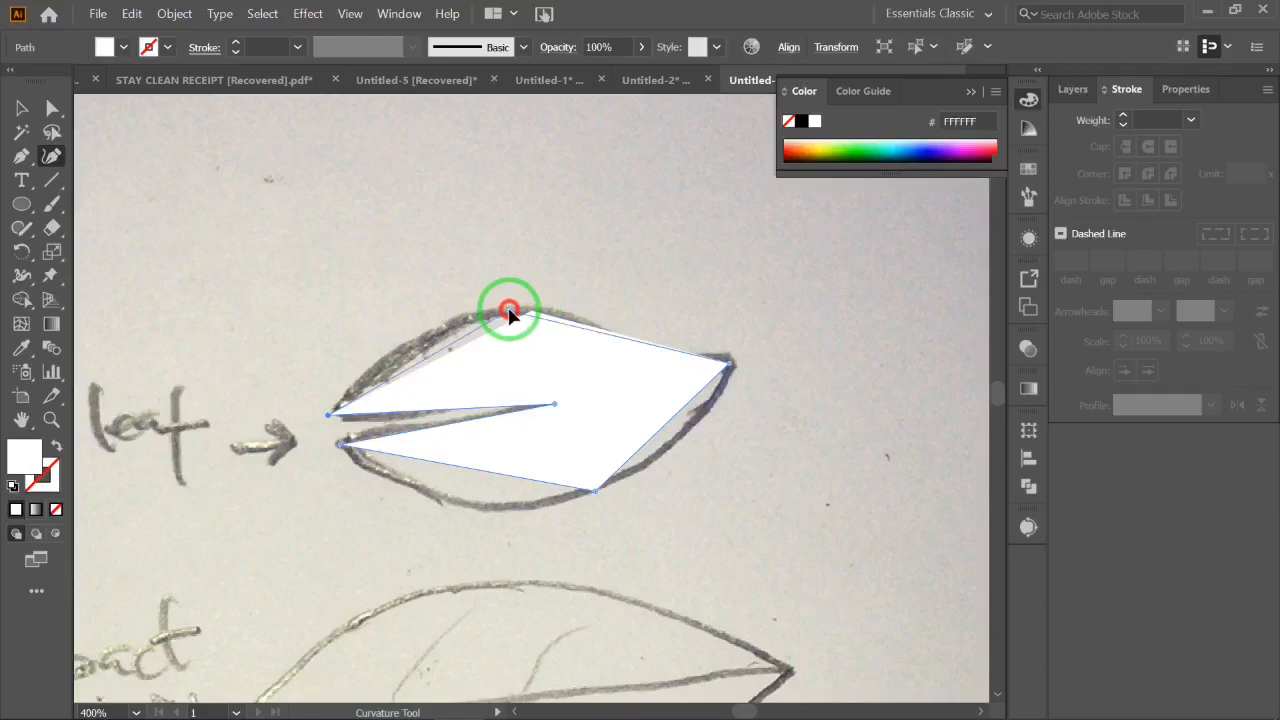
left_click_drag(425, 356, 415, 339)
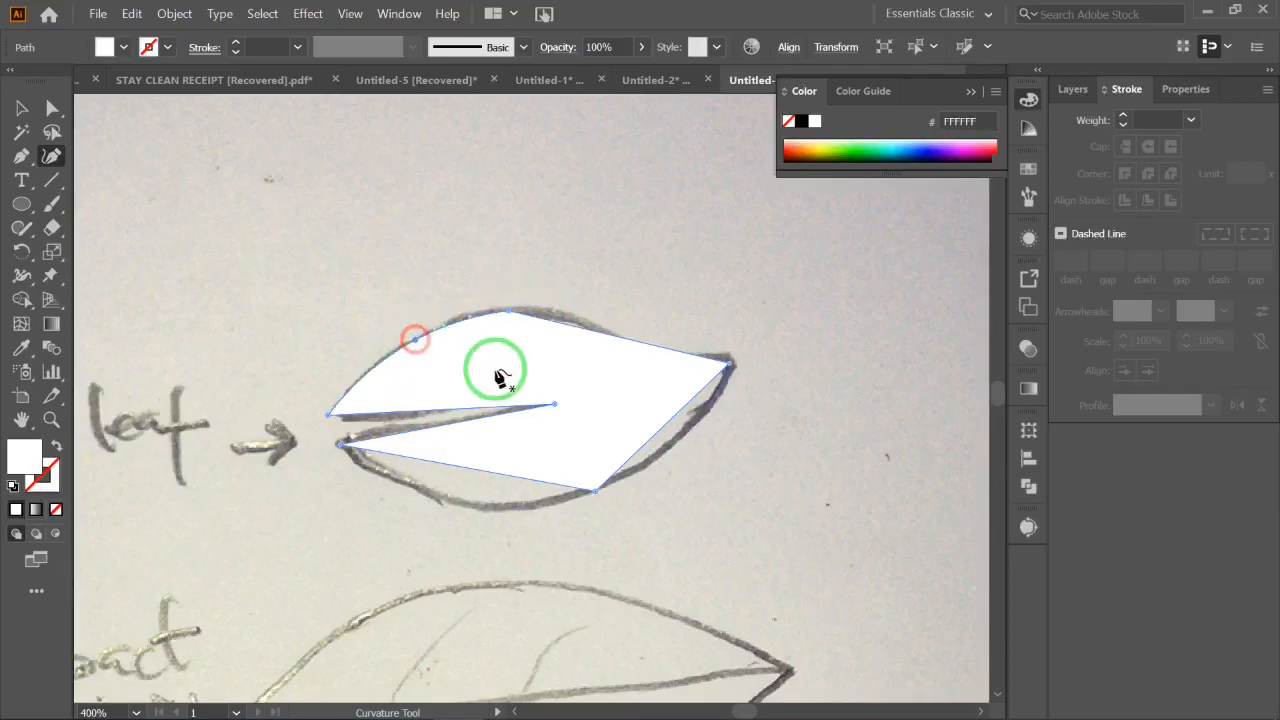
left_click(577, 323)
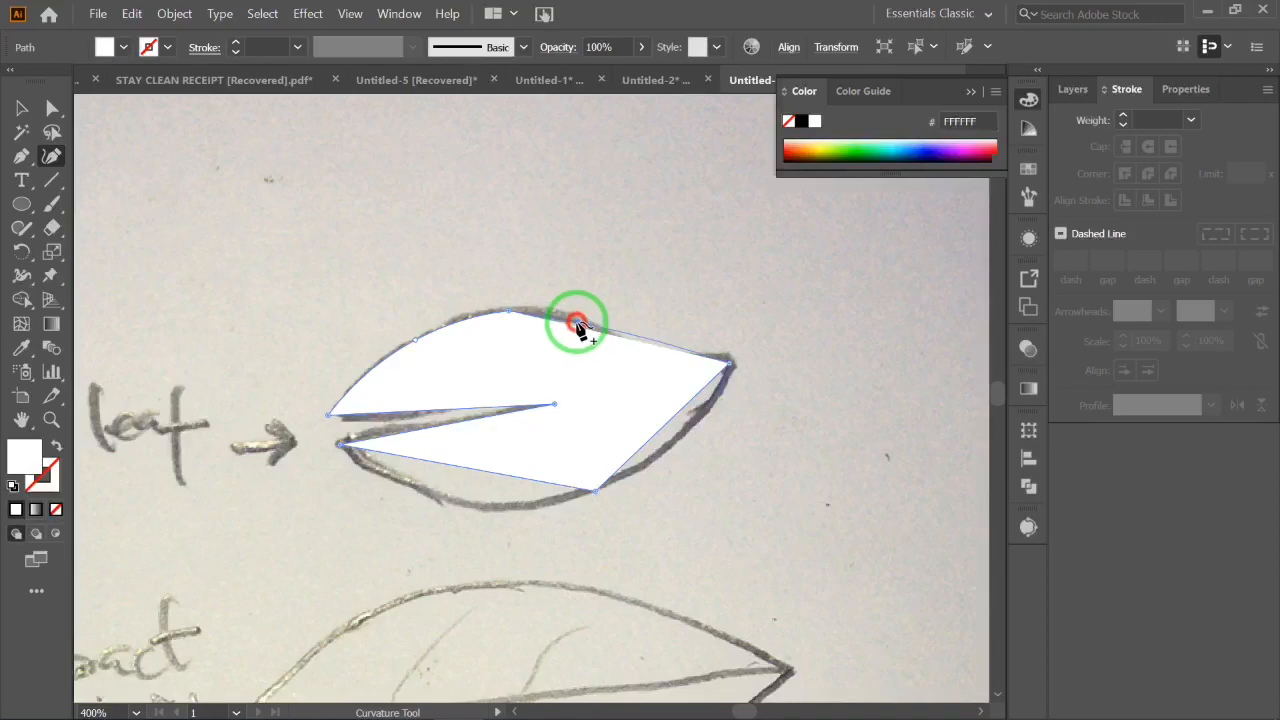
left_click(647, 347)
left_click_drag(647, 348, 648, 352)
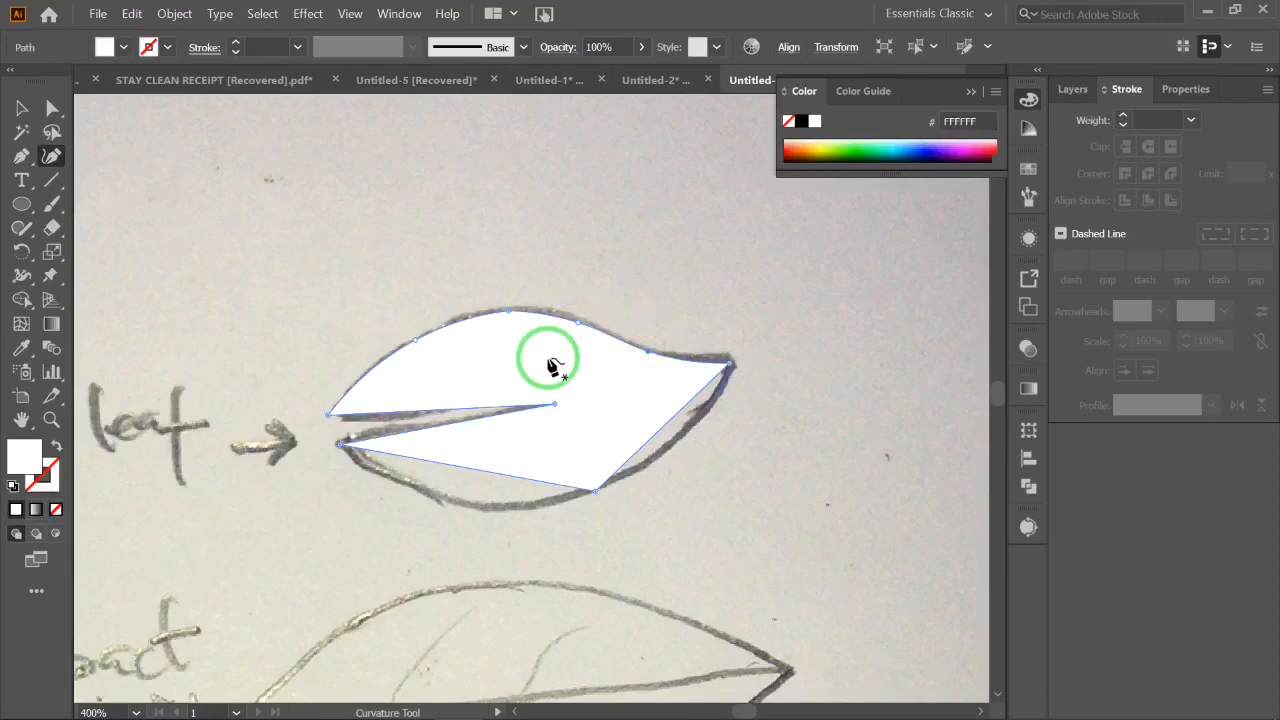
Curve the leaf's lower edge along the sketch, and move the slit's lower corner outward at the stem end
left_click_drag(666, 423, 697, 430)
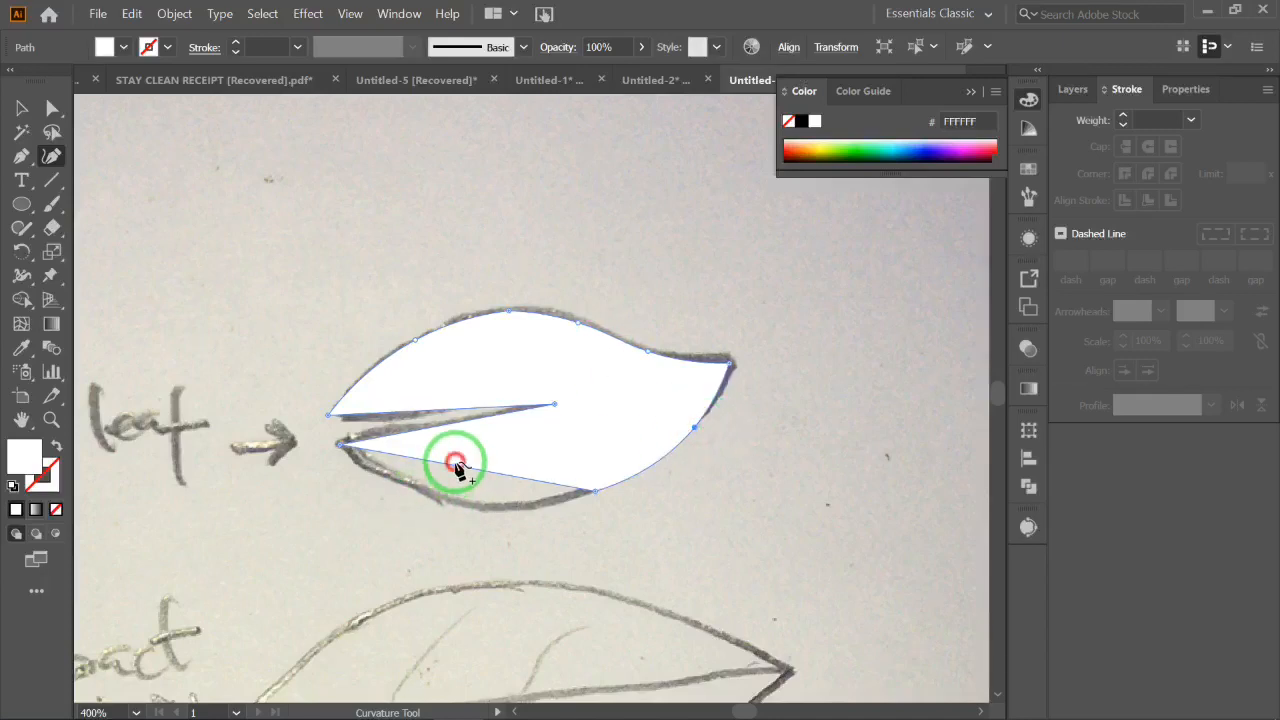
left_click_drag(457, 466, 444, 502)
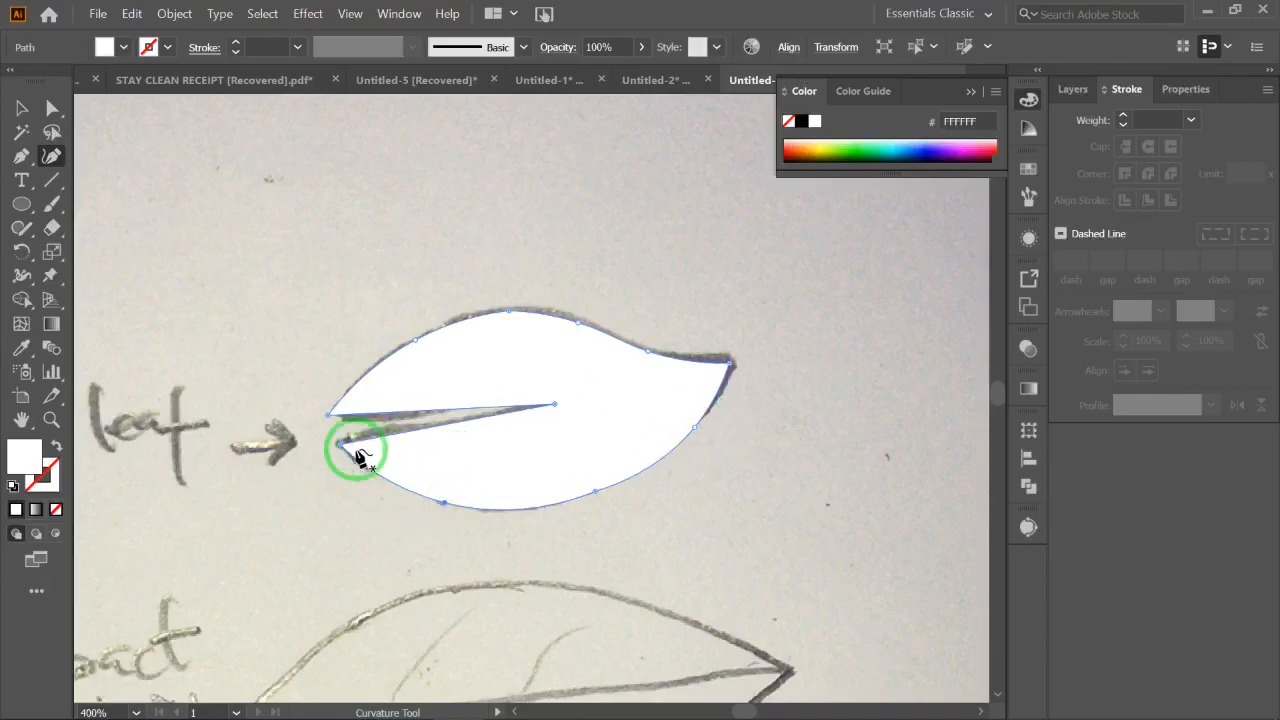
left_click_drag(340, 445, 329, 442)
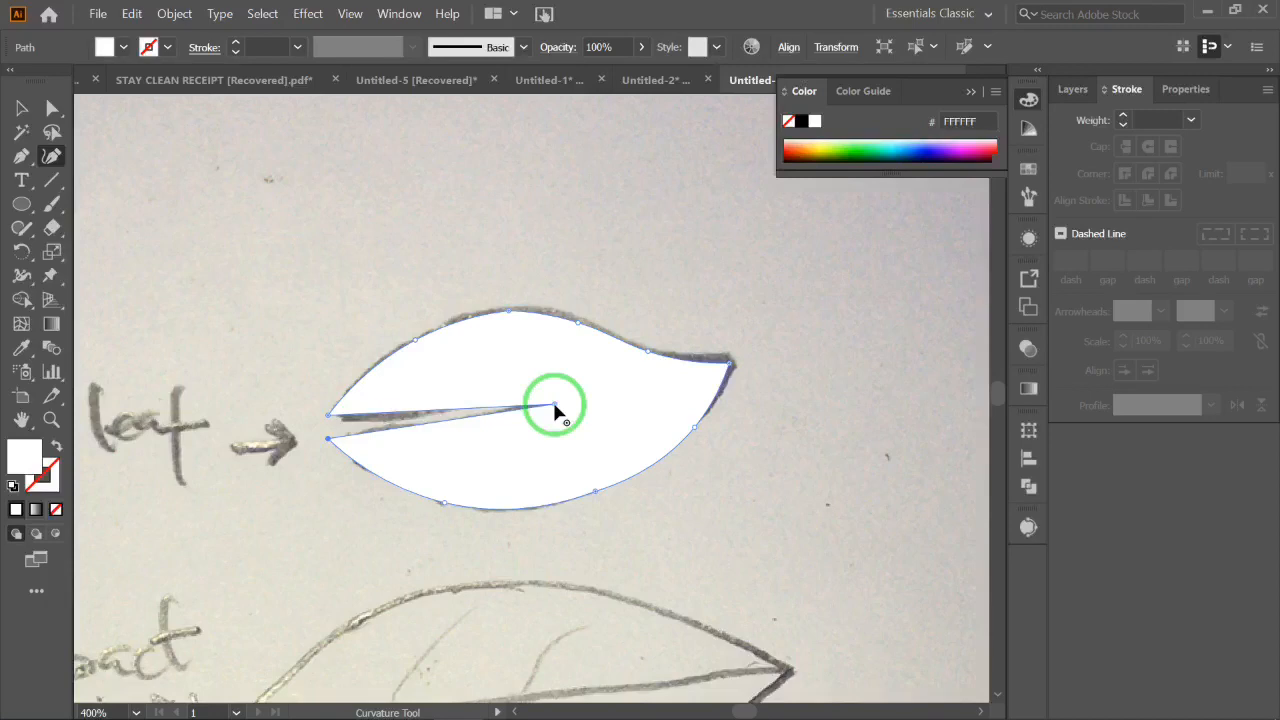
Extend the slit's inner point deeper towards the leaf tip, and round that point to about 0.44 px with the Direct Selection tool
left_click_drag(555, 404, 601, 404)
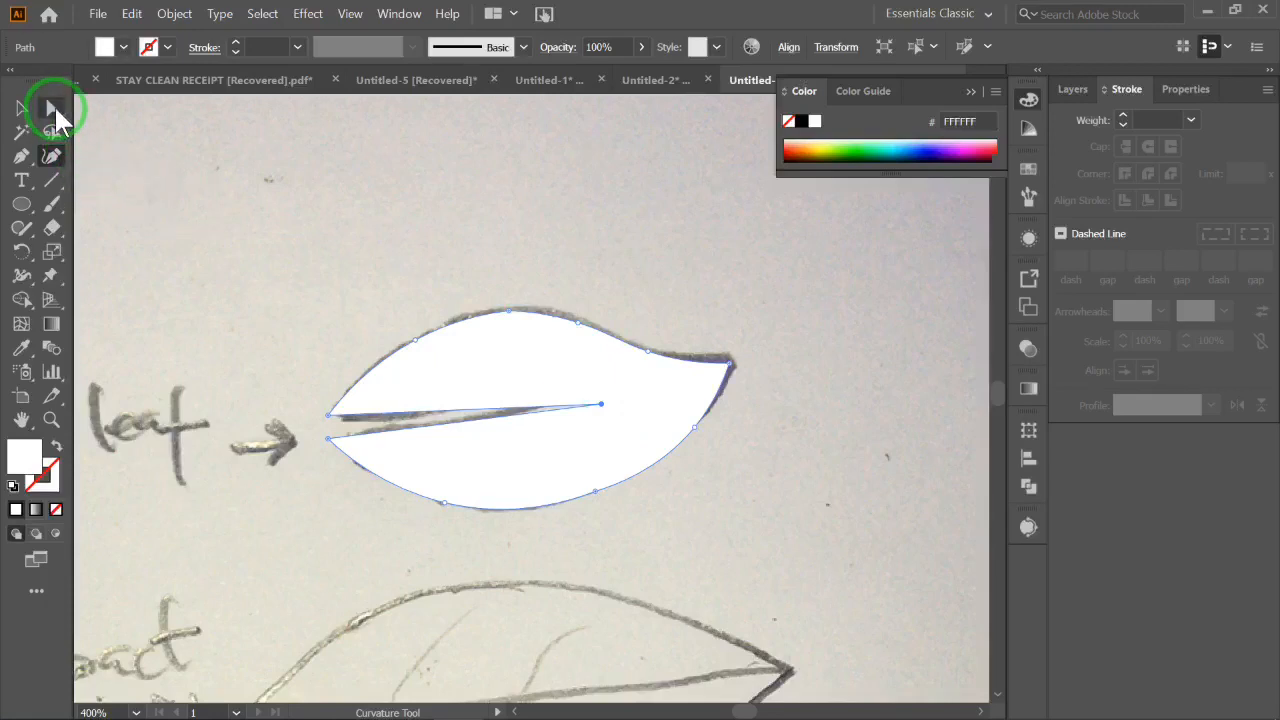
left_click(55, 110)
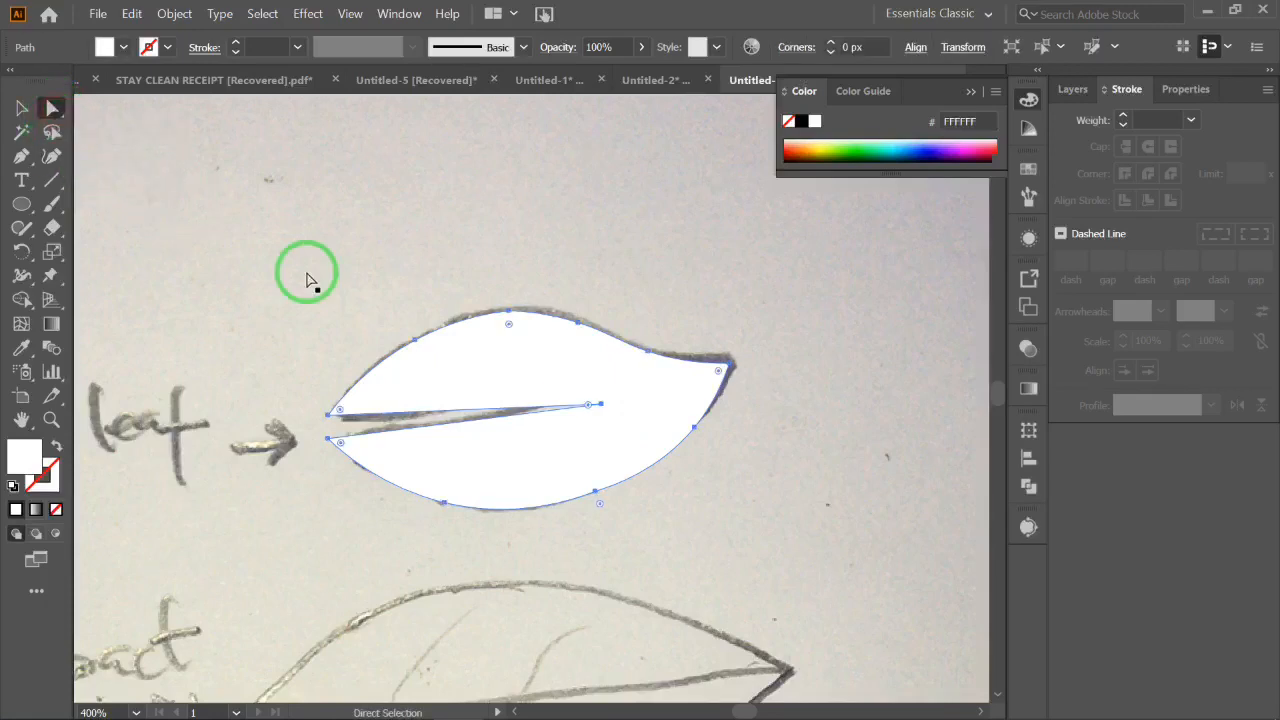
left_click(590, 409)
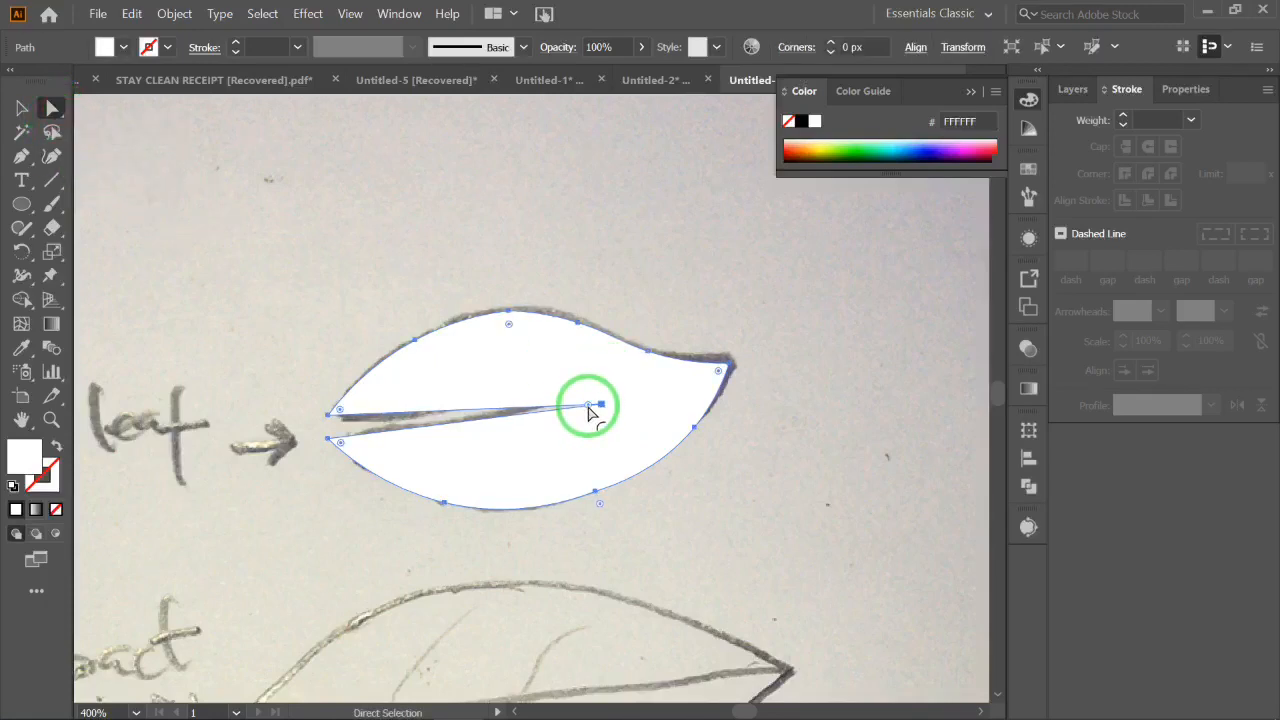
key("ctrl+plus")
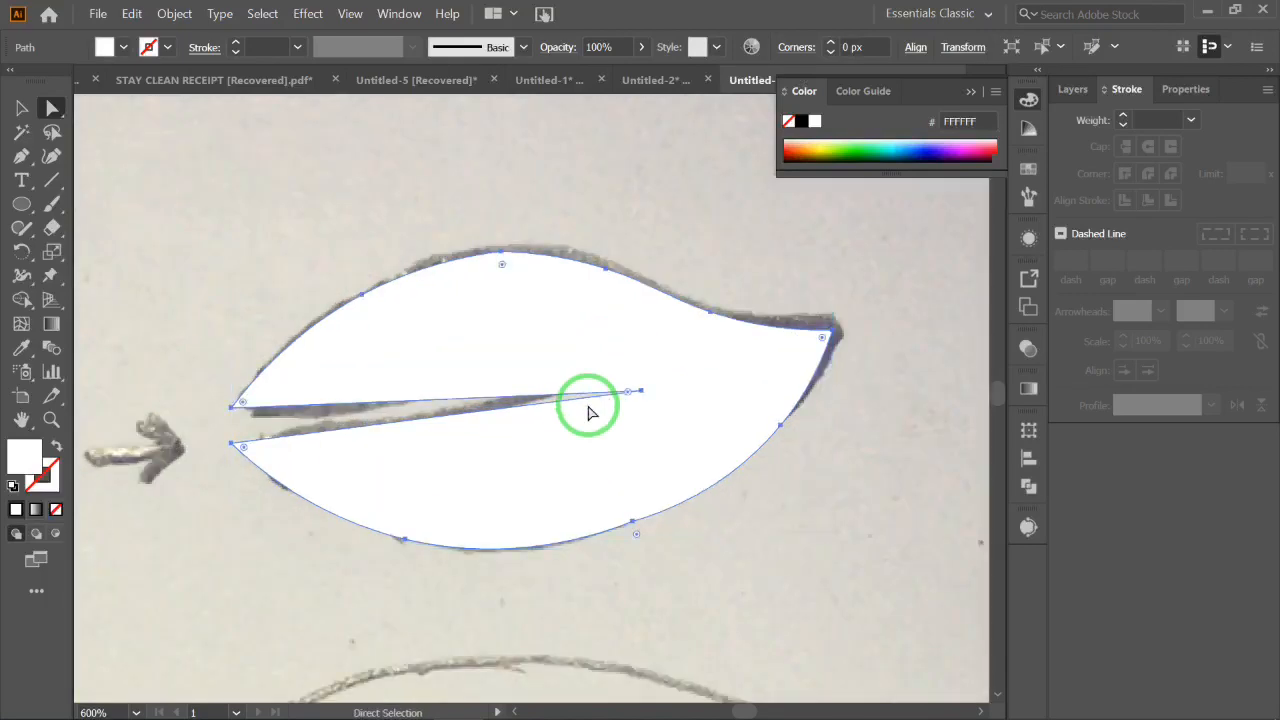
left_click(626, 401)
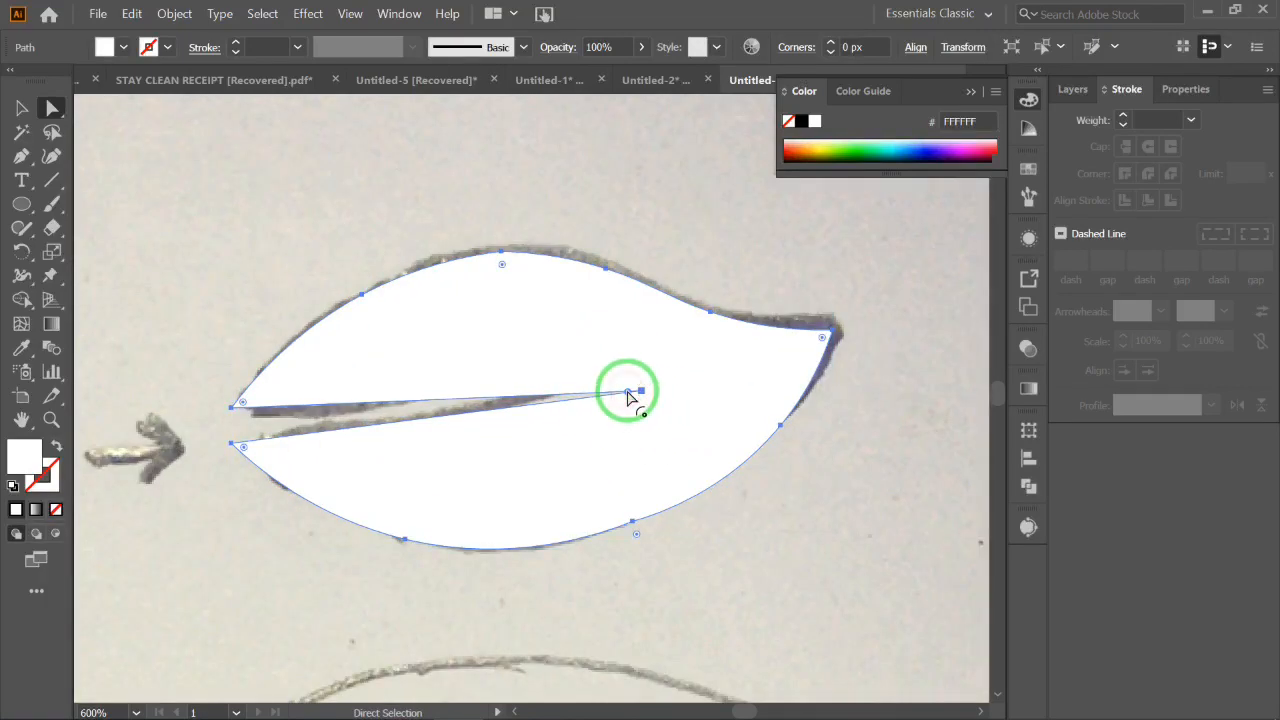
left_click_drag(627, 392, 551, 418)
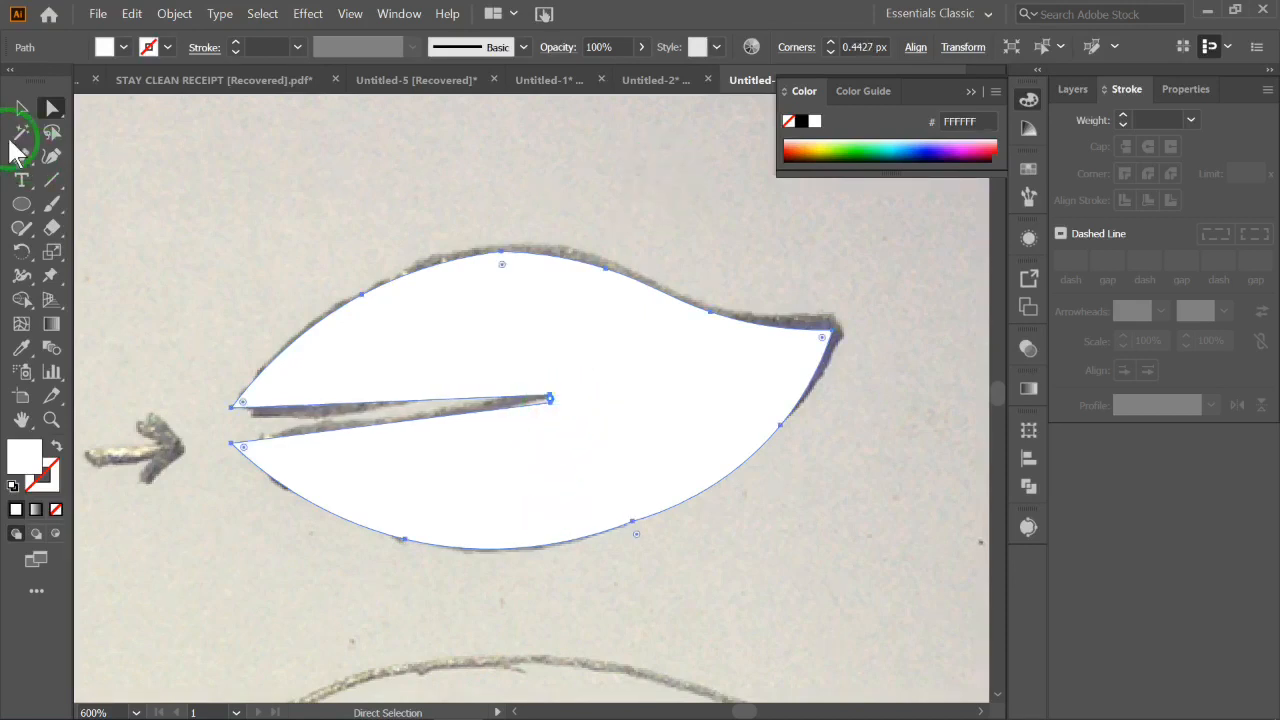
left_click(359, 145)
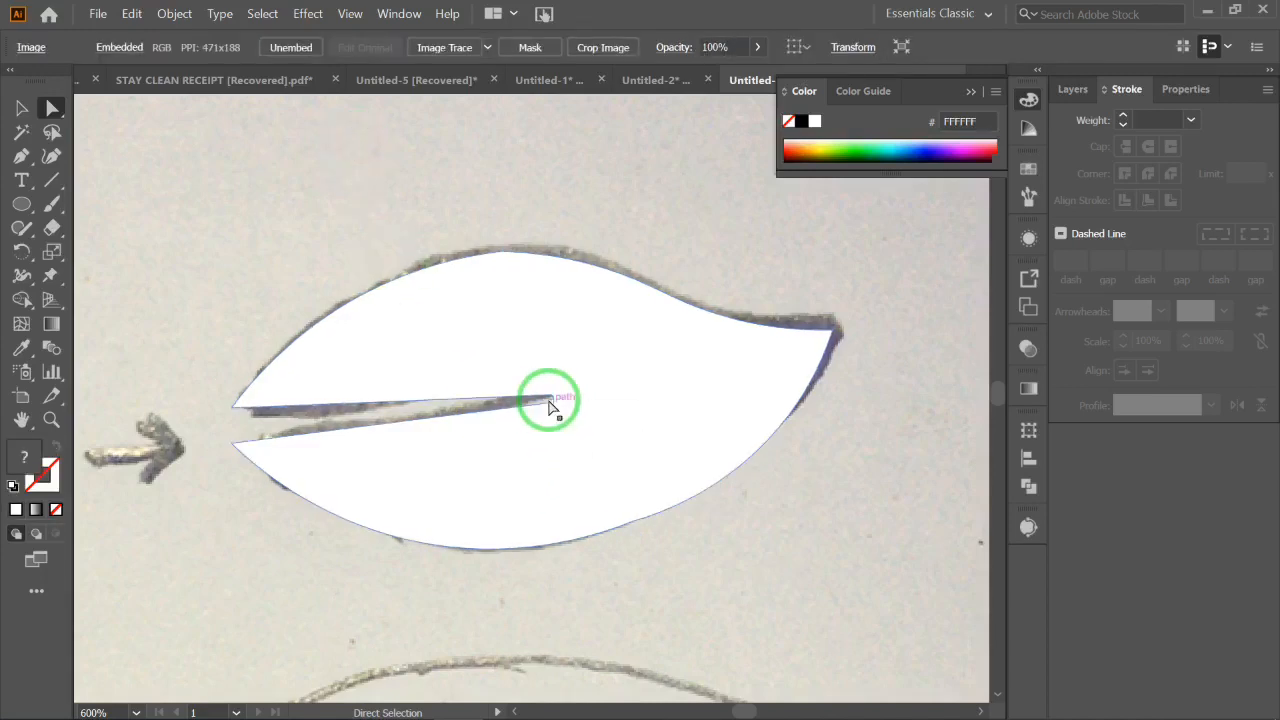
Move the slit's lower corner at the stem end upward to narrow the slit's opening
left_click(275, 447)
left_click_drag(231, 443, 231, 428)
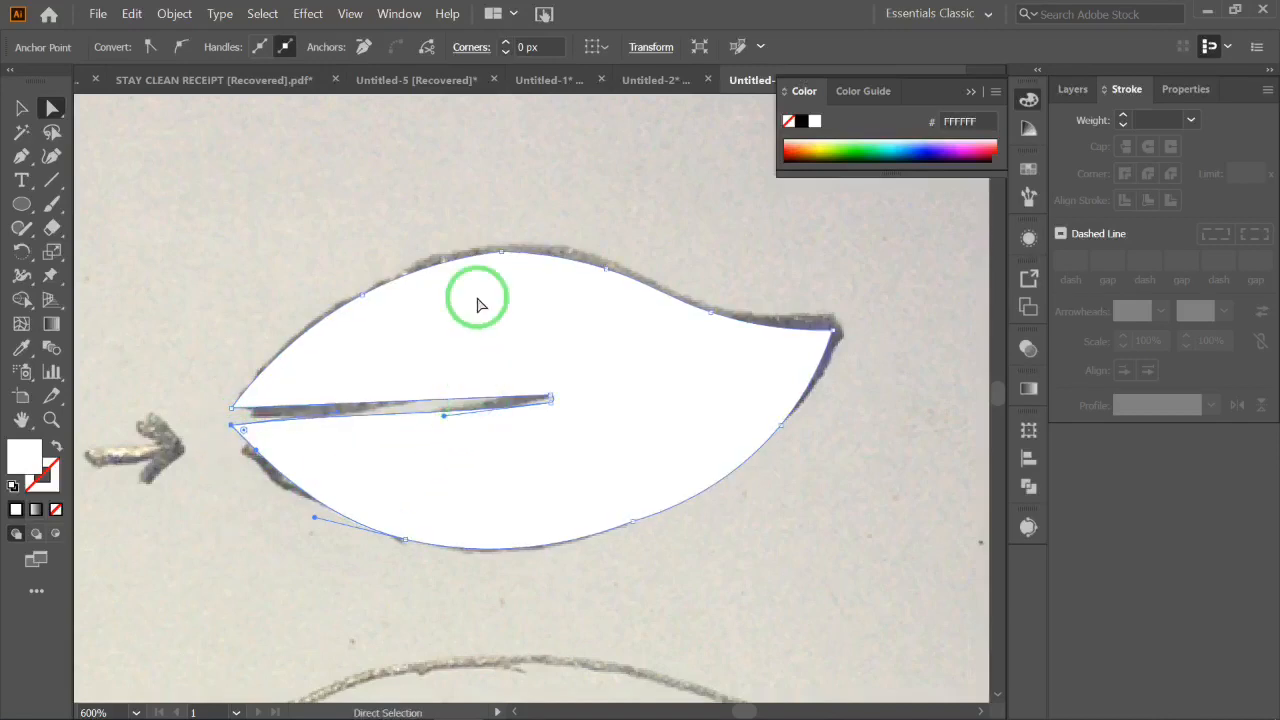
left_click(591, 152)
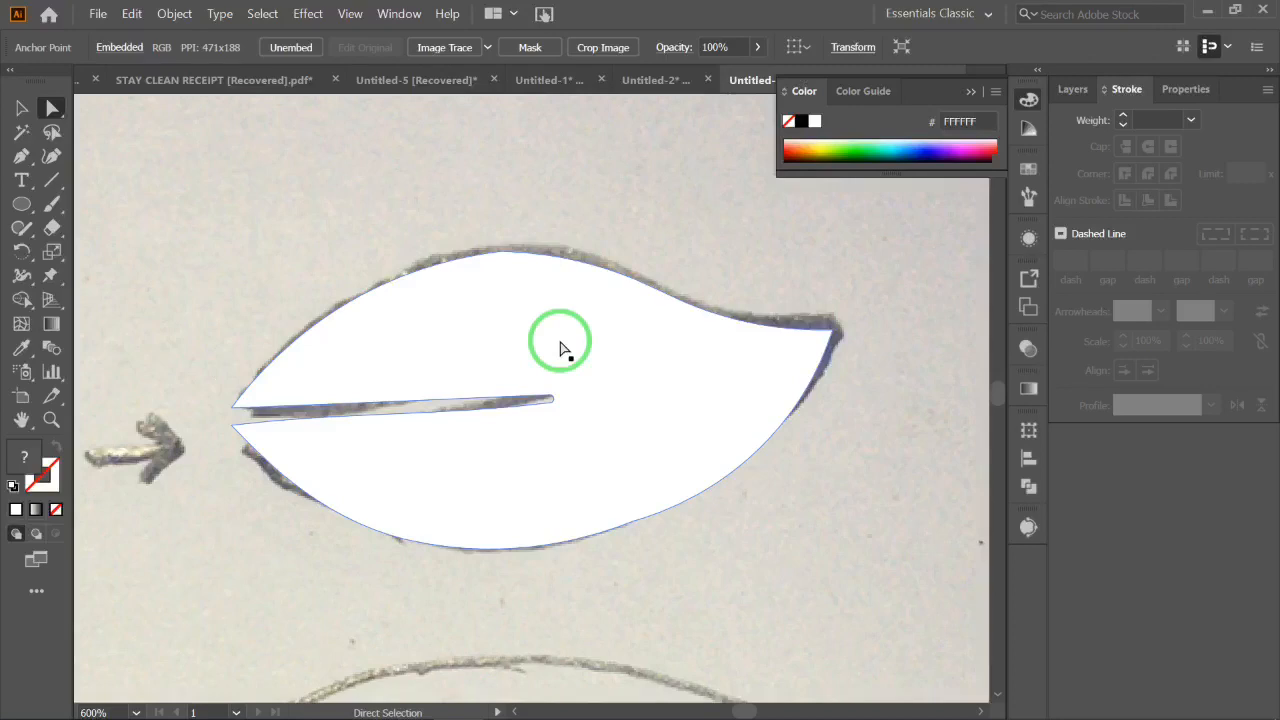
Try to round the anchor at the top of the leaf's upper edge to a corner radius of about 36 px
left_click(526, 309)
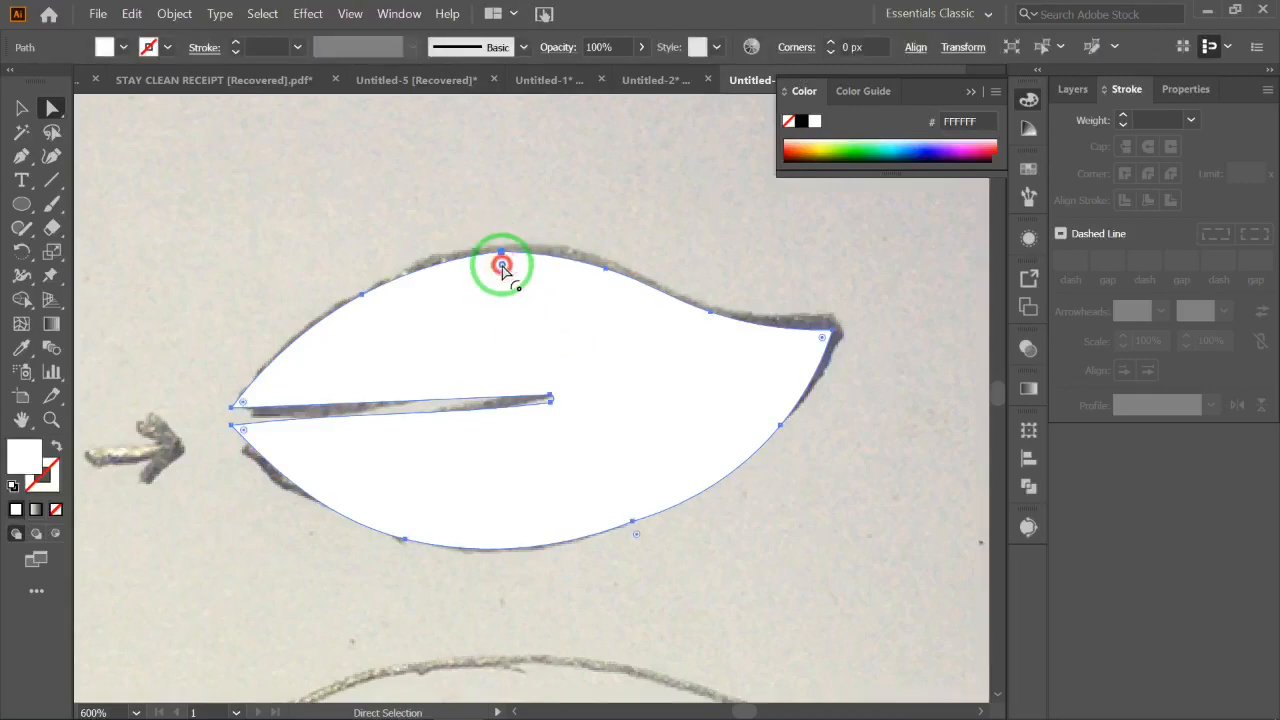
left_click_drag(502, 268, 502, 299)
left_click_drag(521, 425, 553, 634)
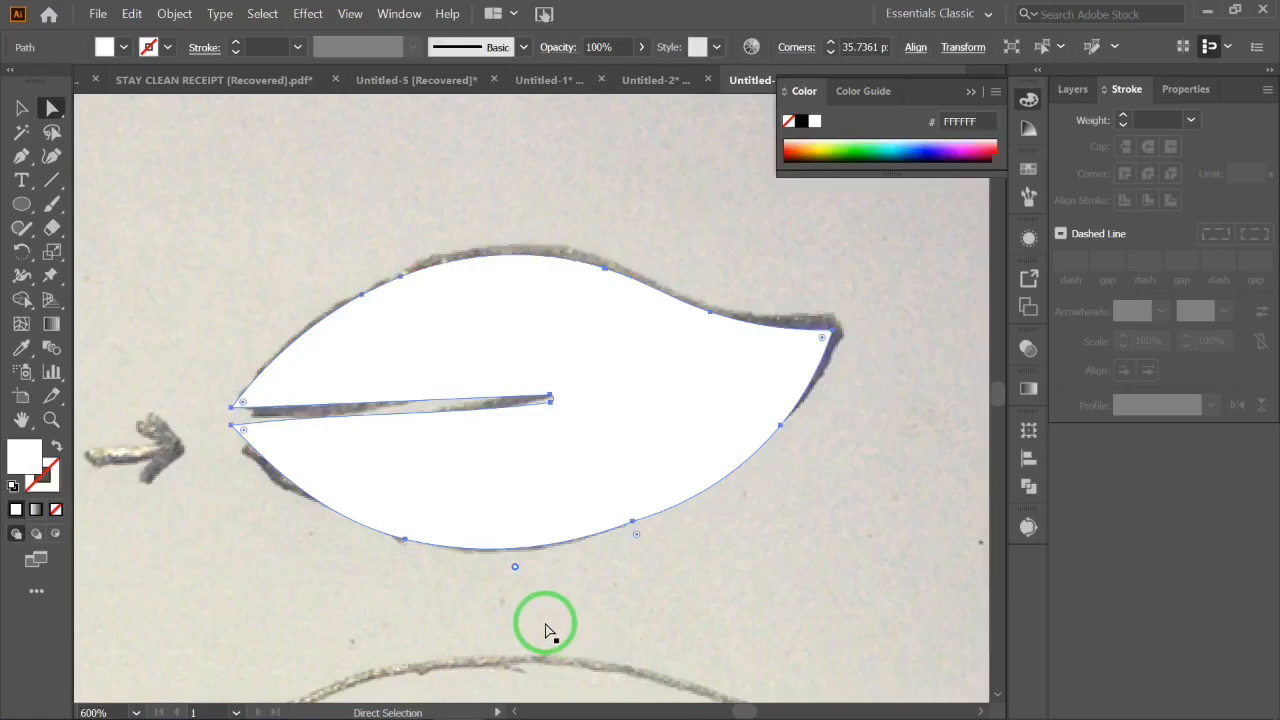
Turn off Snap to Pixel, and nudge the top anchor of the leaf's upper edge slightly downward with the Curvature tool
left_click(54, 158)
left_click(502, 256)
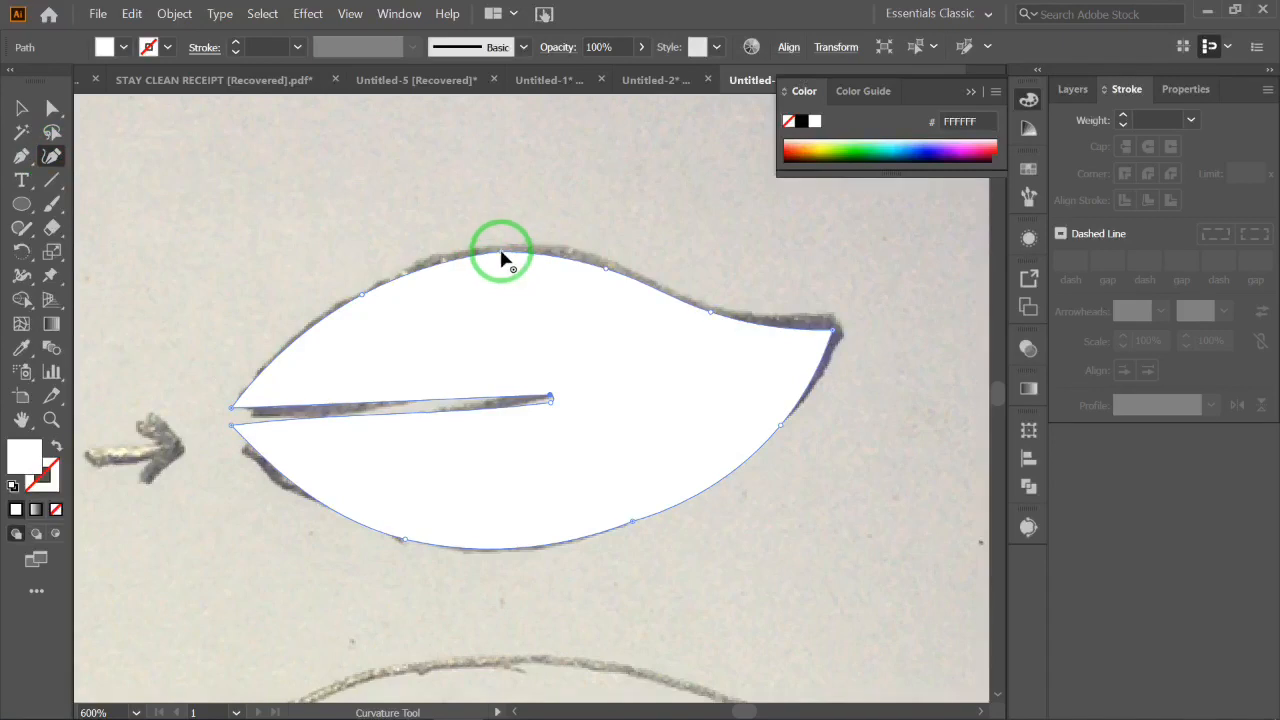
left_click_drag(502, 258, 500, 257)
left_click(349, 14)
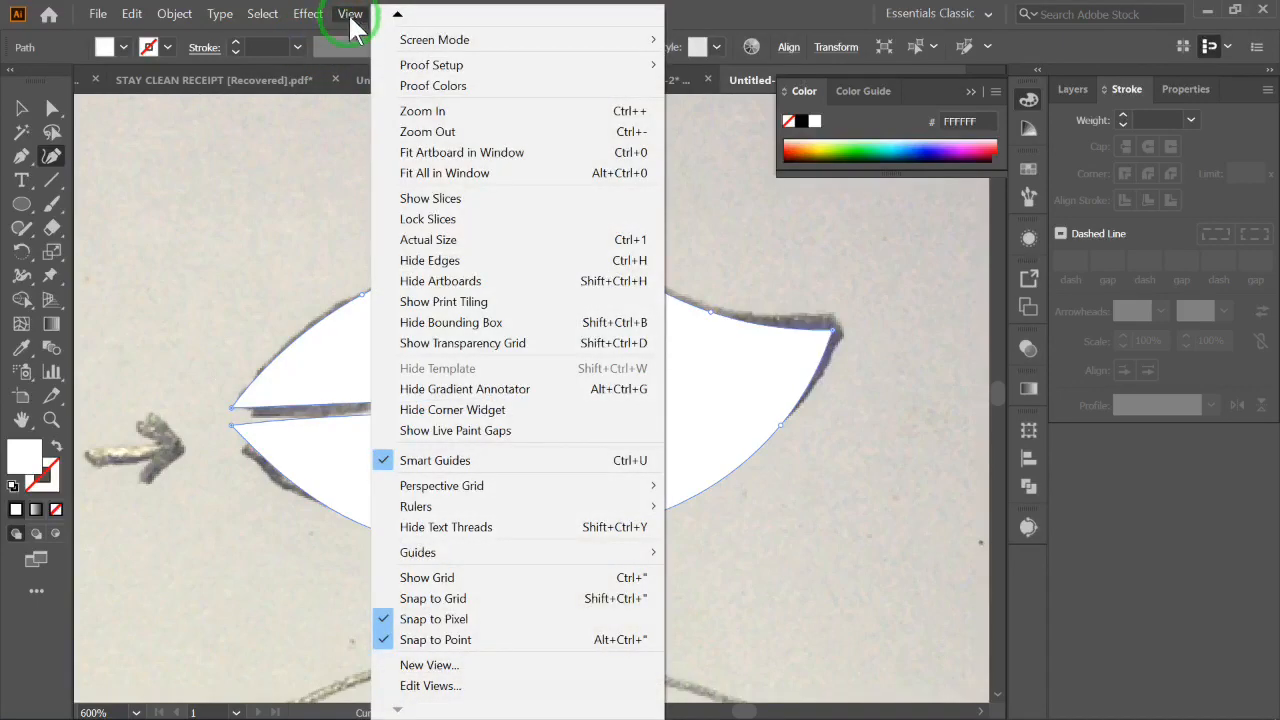
mouse_move(400, 22)
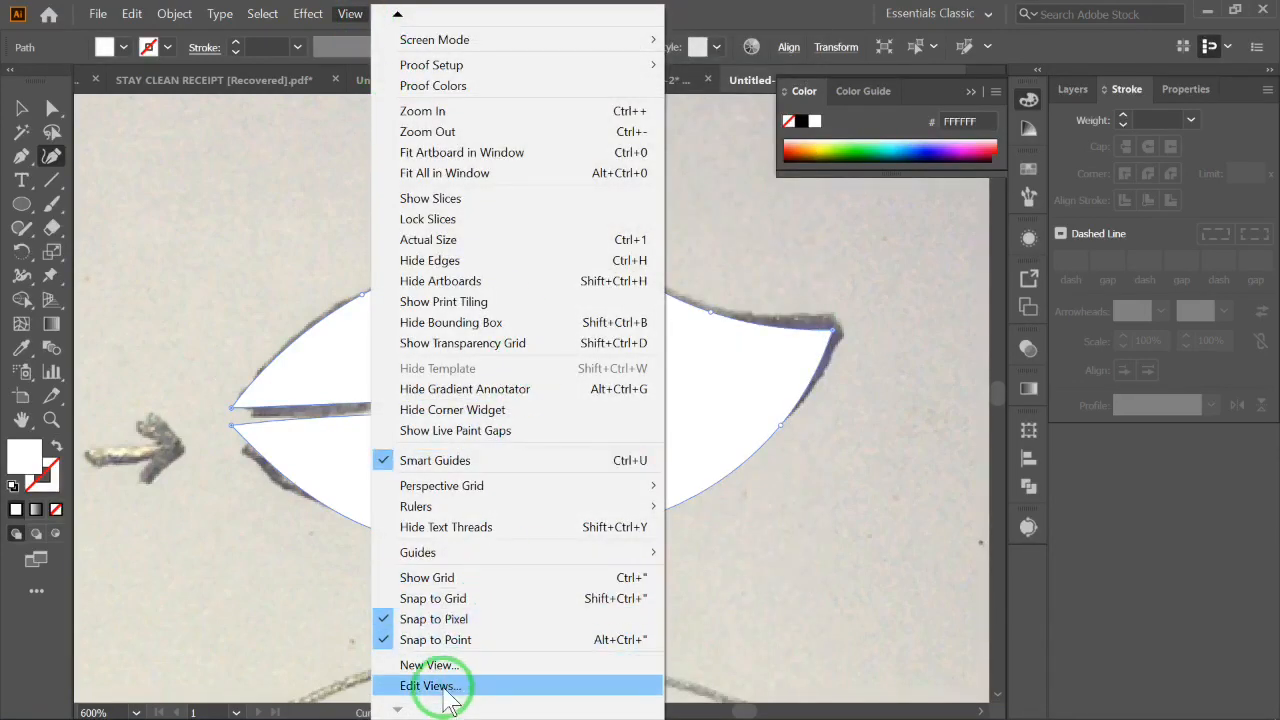
left_click(443, 622)
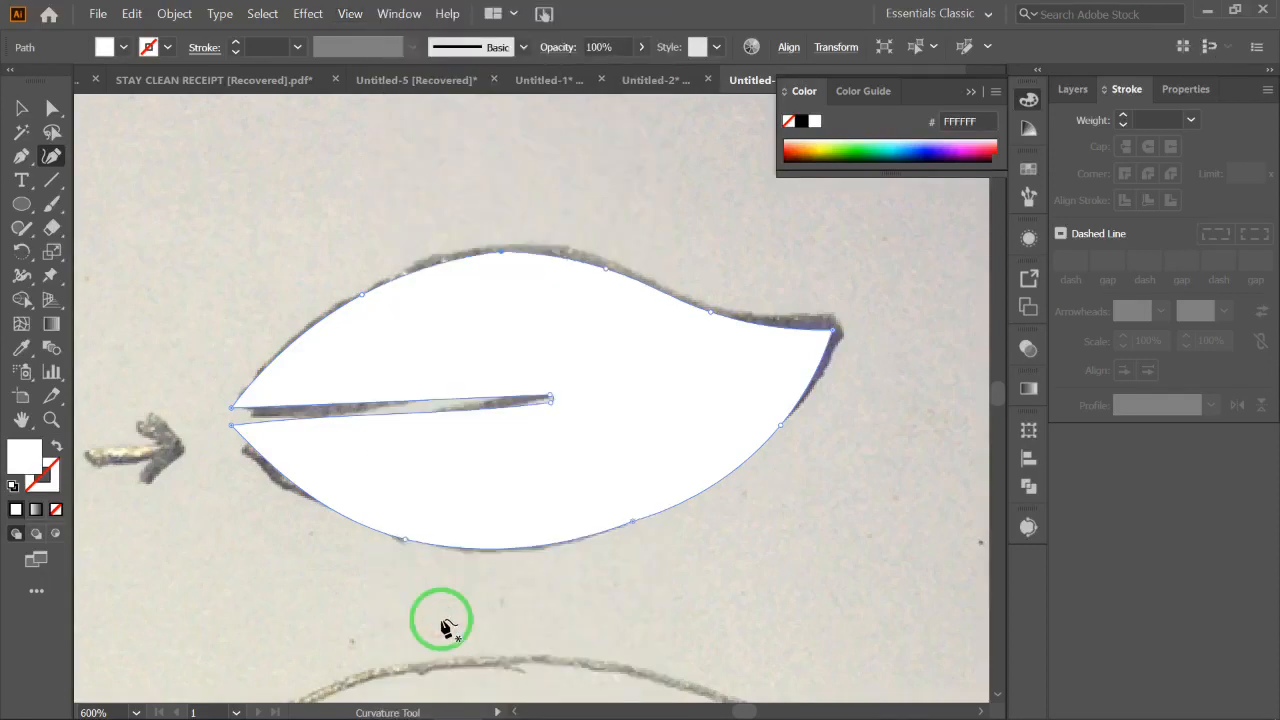
left_click_drag(502, 251, 498, 254)
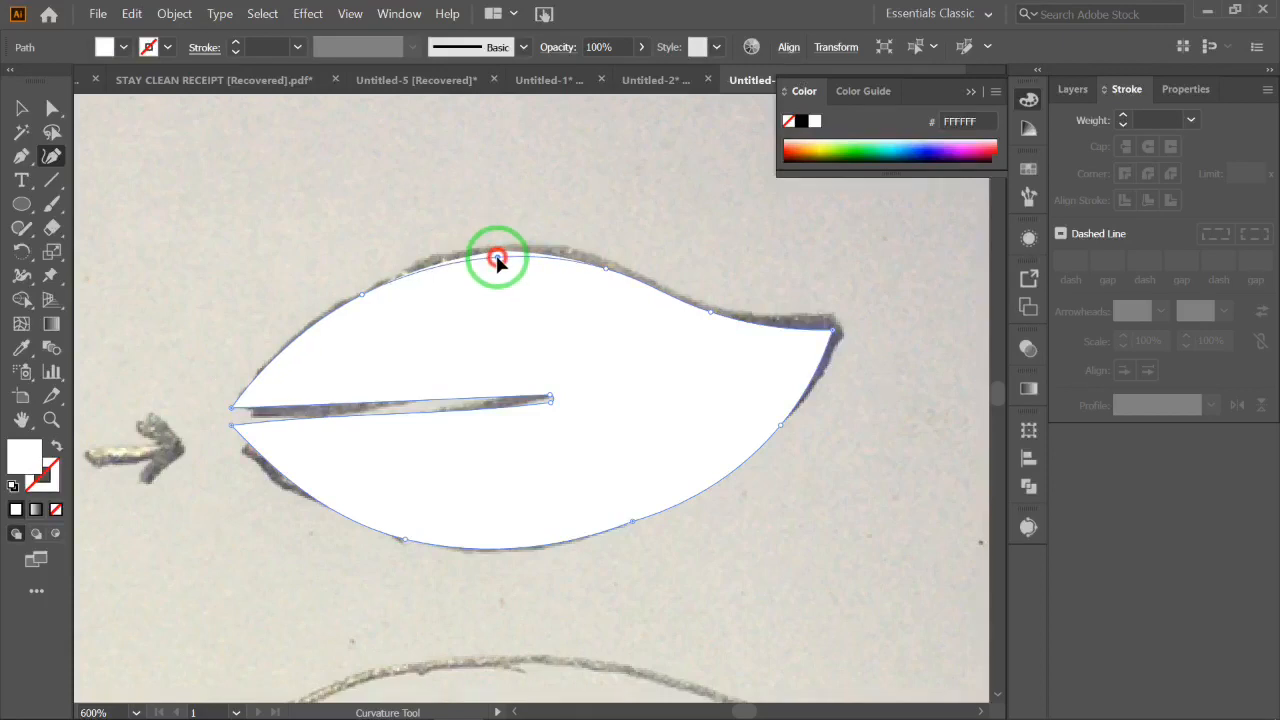
left_click(54, 109)
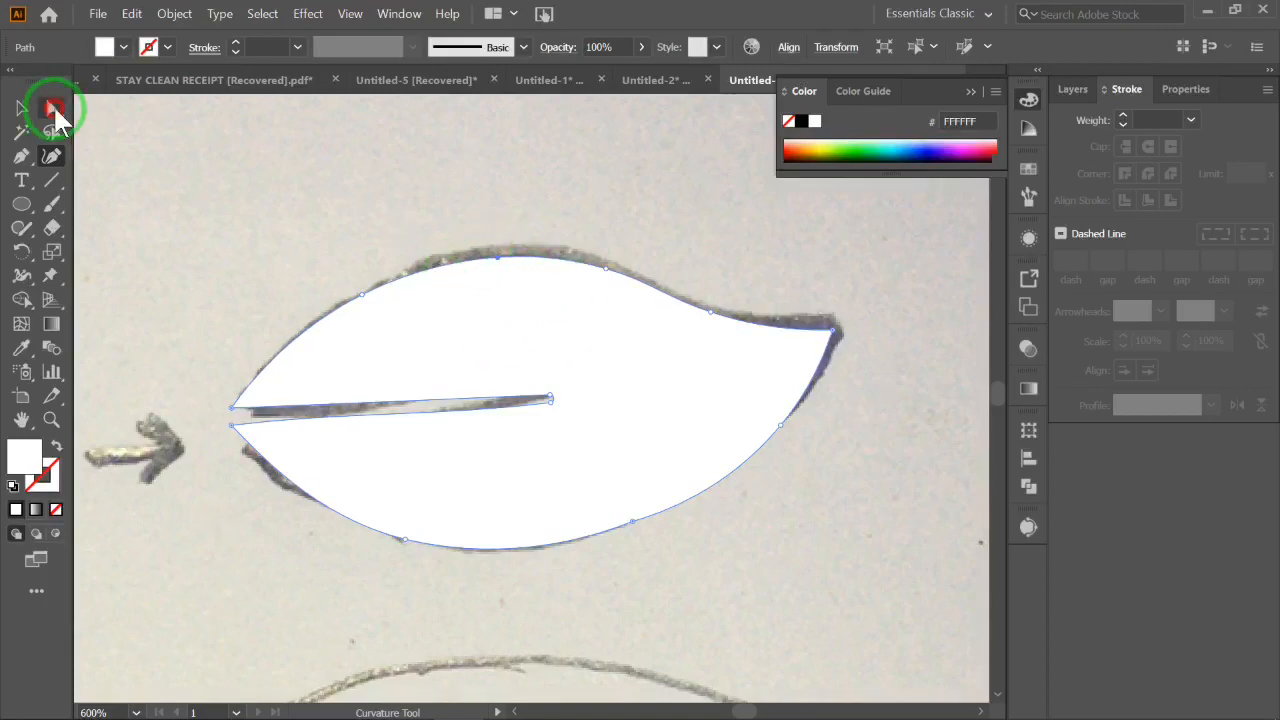
left_click(531, 211)
Outline the "Abstract" leaf sketch with the Pen tool as a closed four-sided shape through both tips and its highest and lowest points
scroll(541, 409, "down", 1)
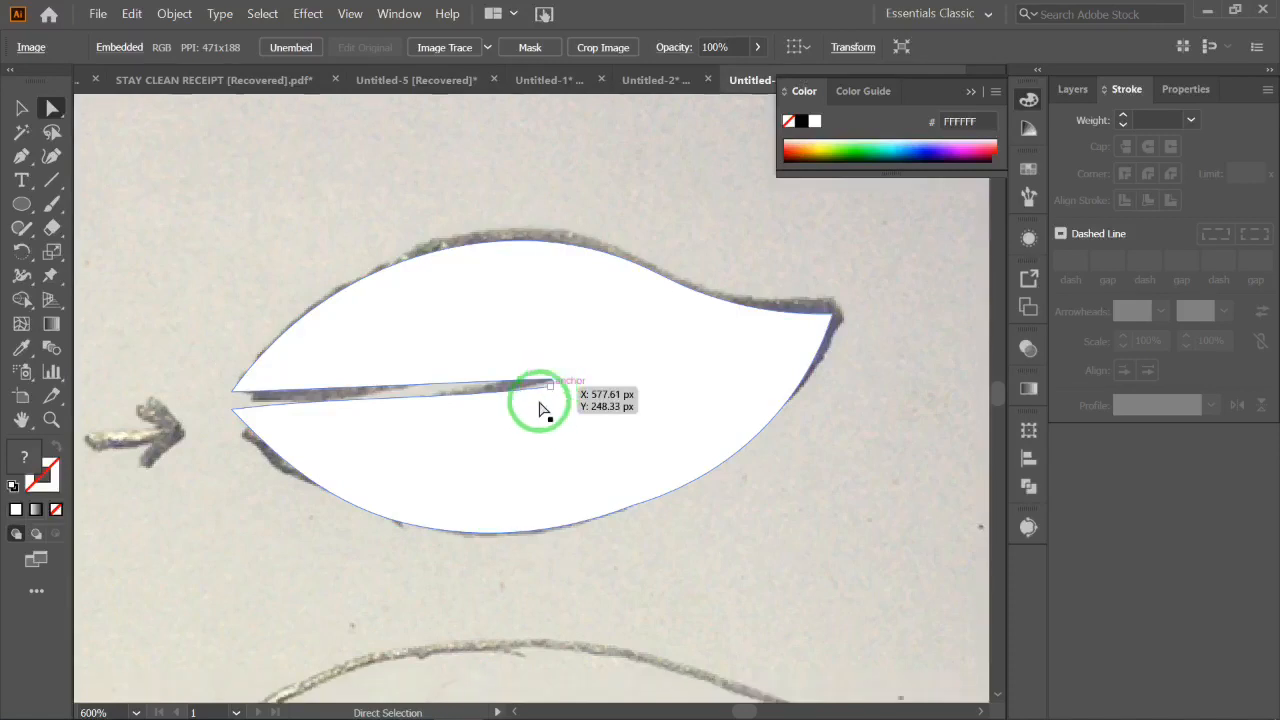
scroll(537, 400, "down", 4)
scroll(523, 286, "up", 3)
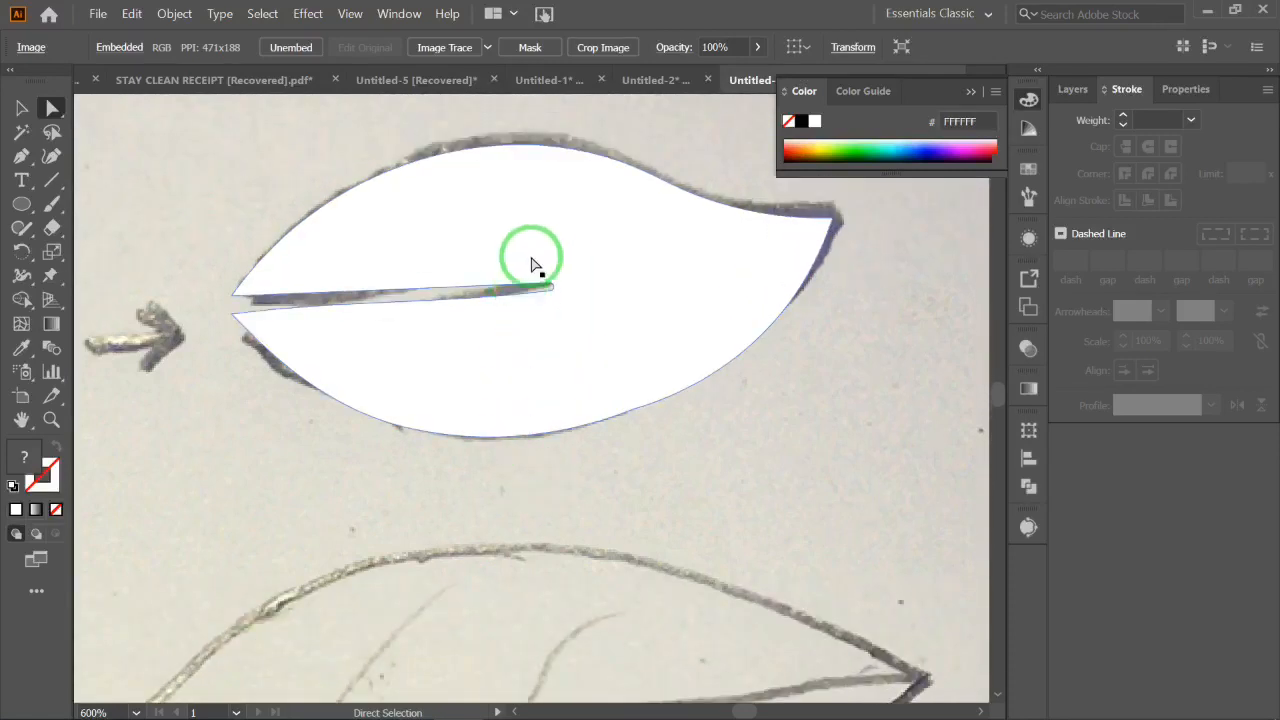
scroll(531, 265, "down", 3)
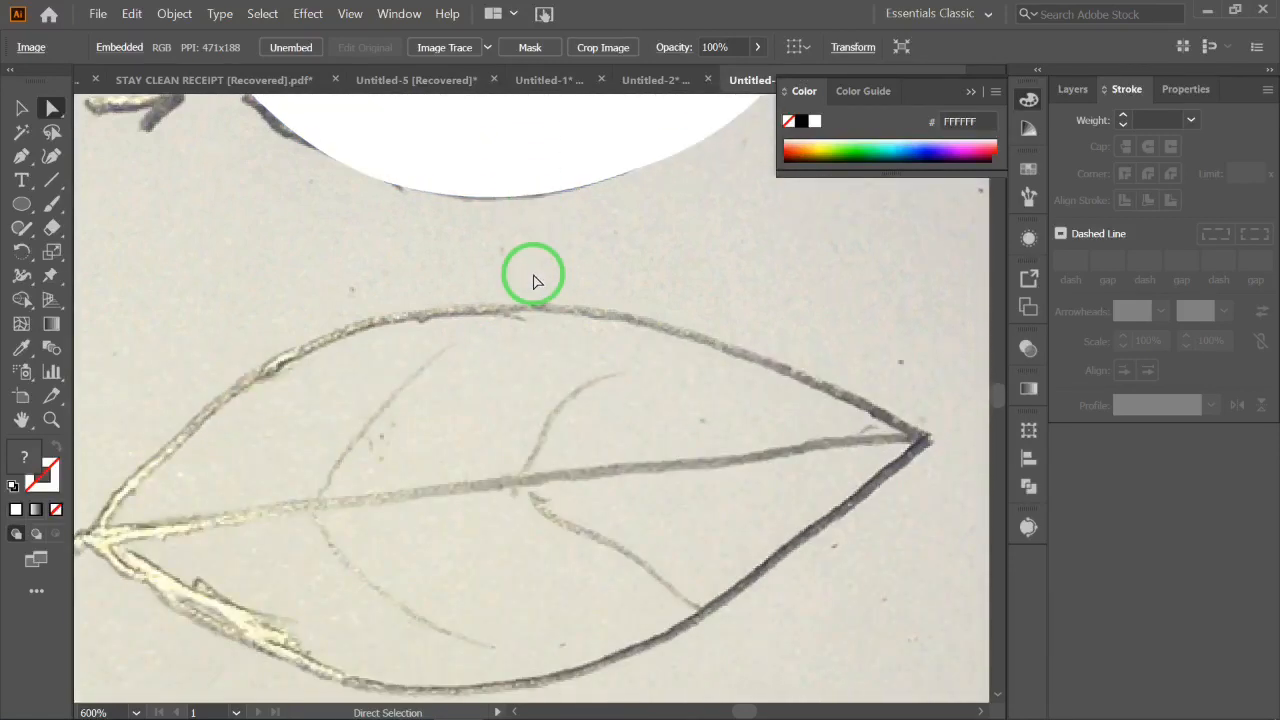
scroll(533, 281, "down", 1)
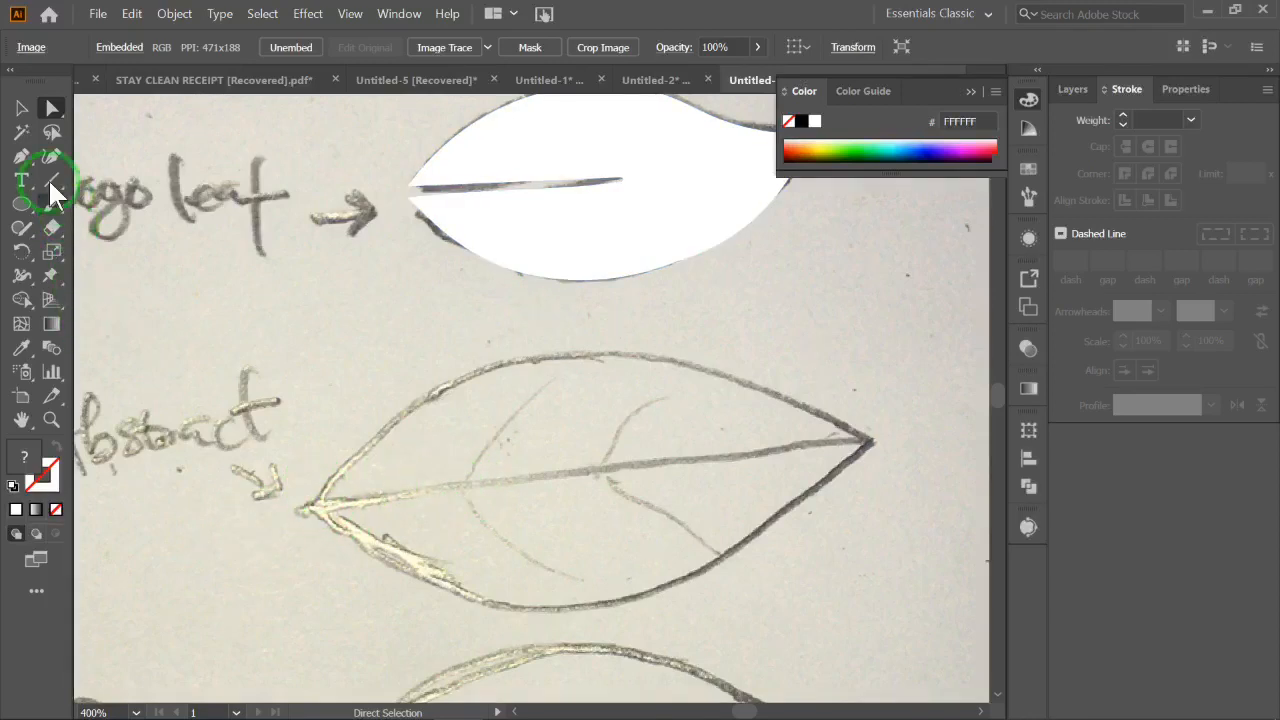
left_click(21, 156)
left_click(308, 505)
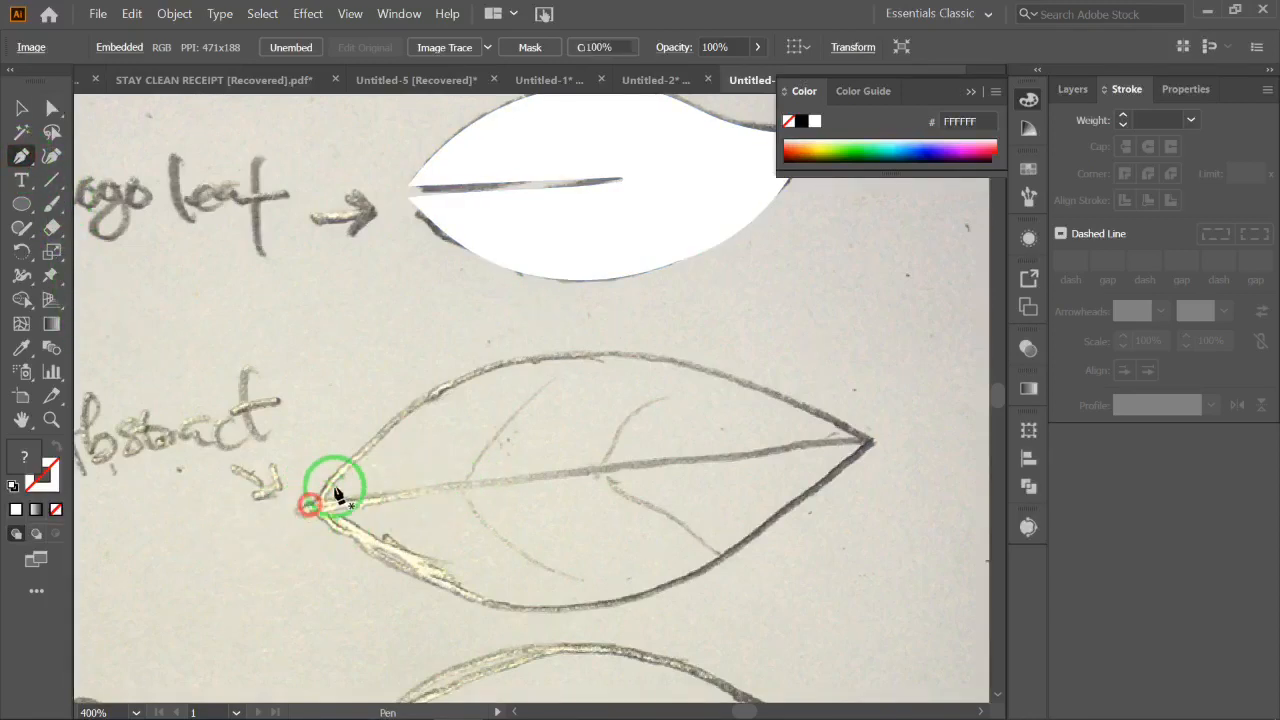
left_click(870, 442)
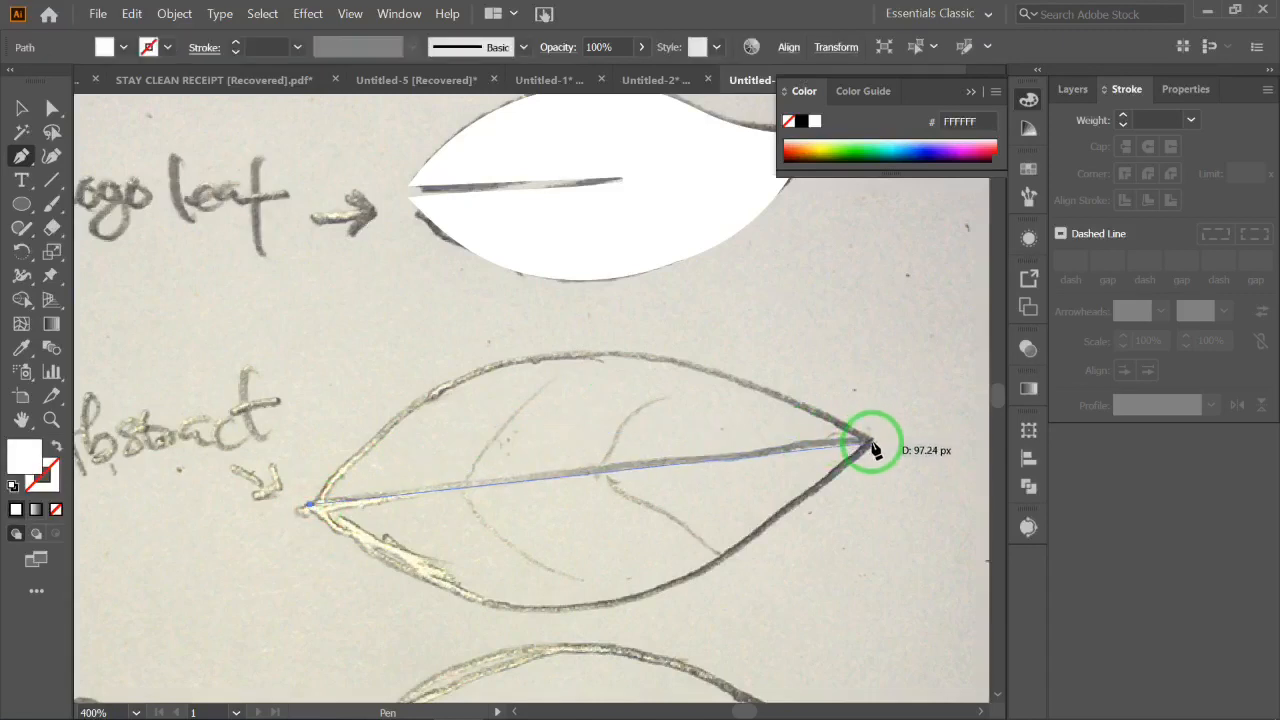
left_click(579, 354)
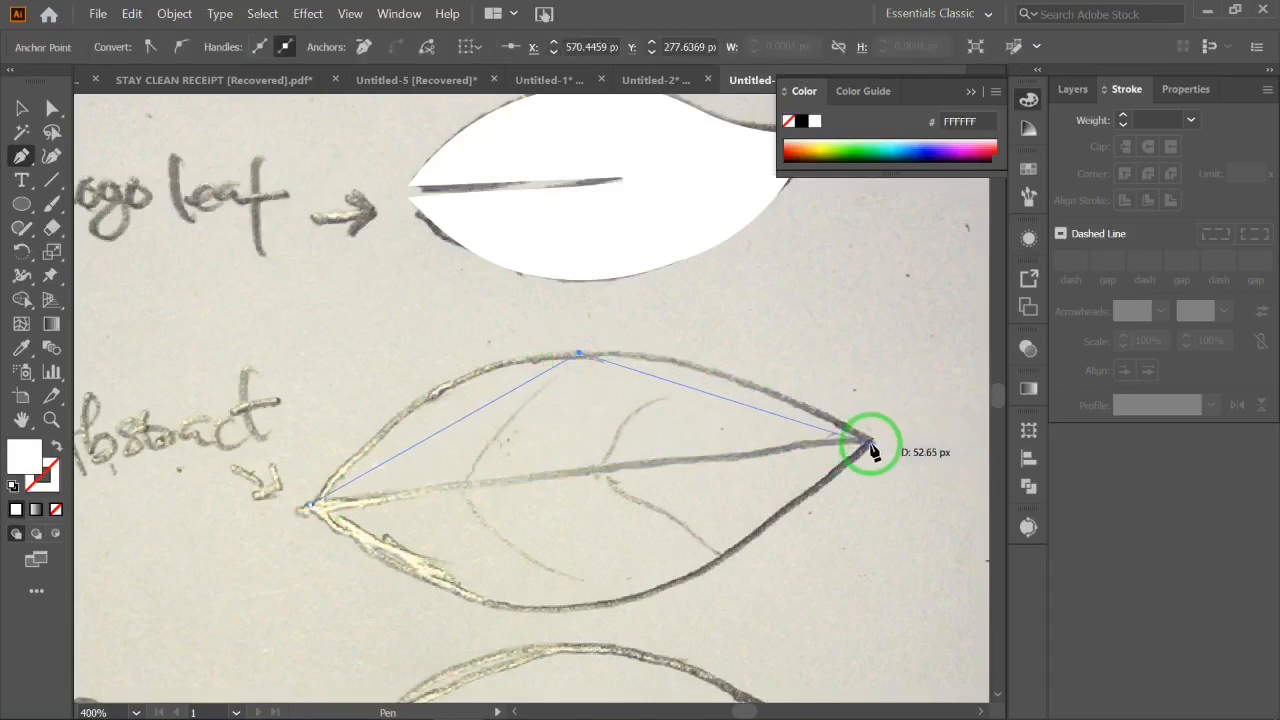
left_click(870, 442)
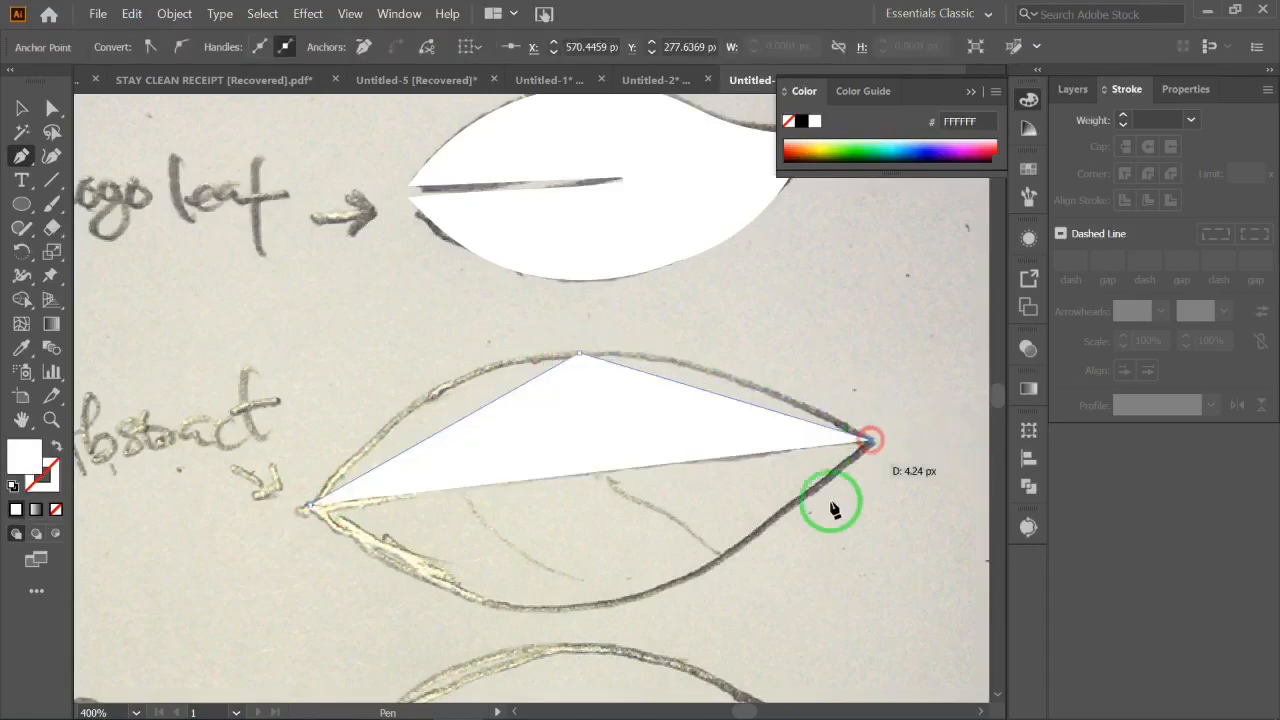
left_click(593, 607)
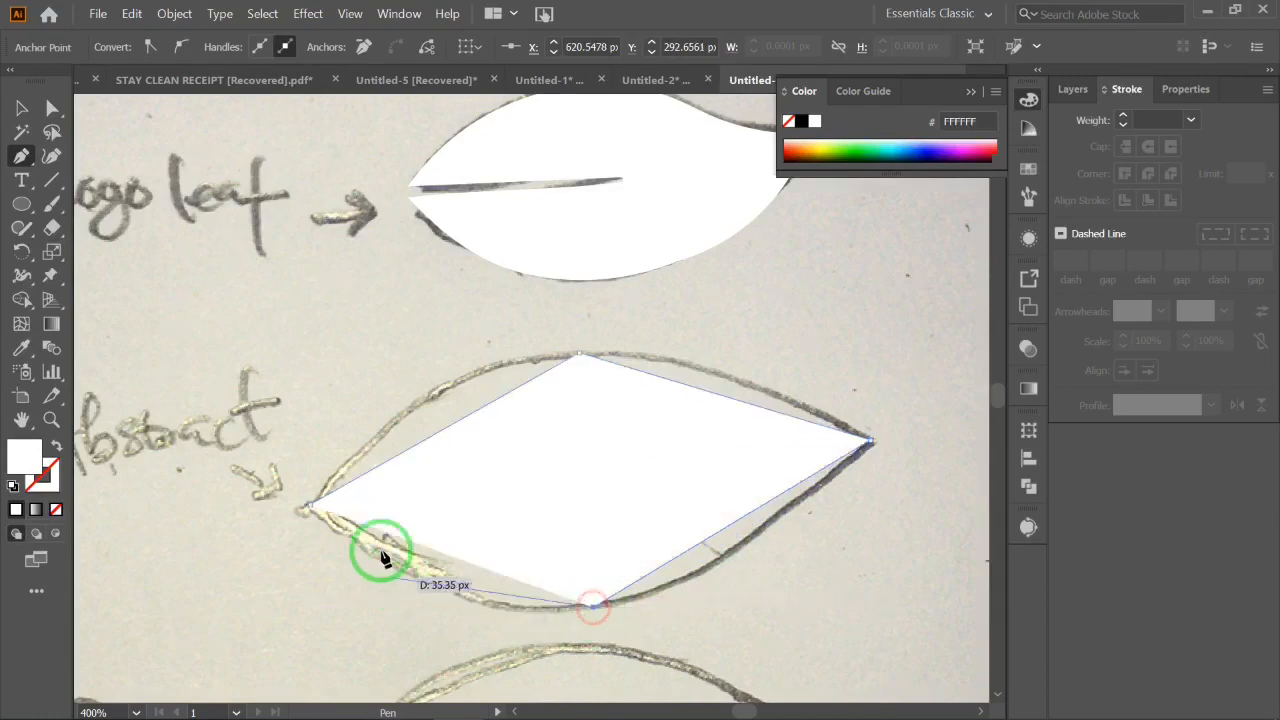
left_click(309, 505)
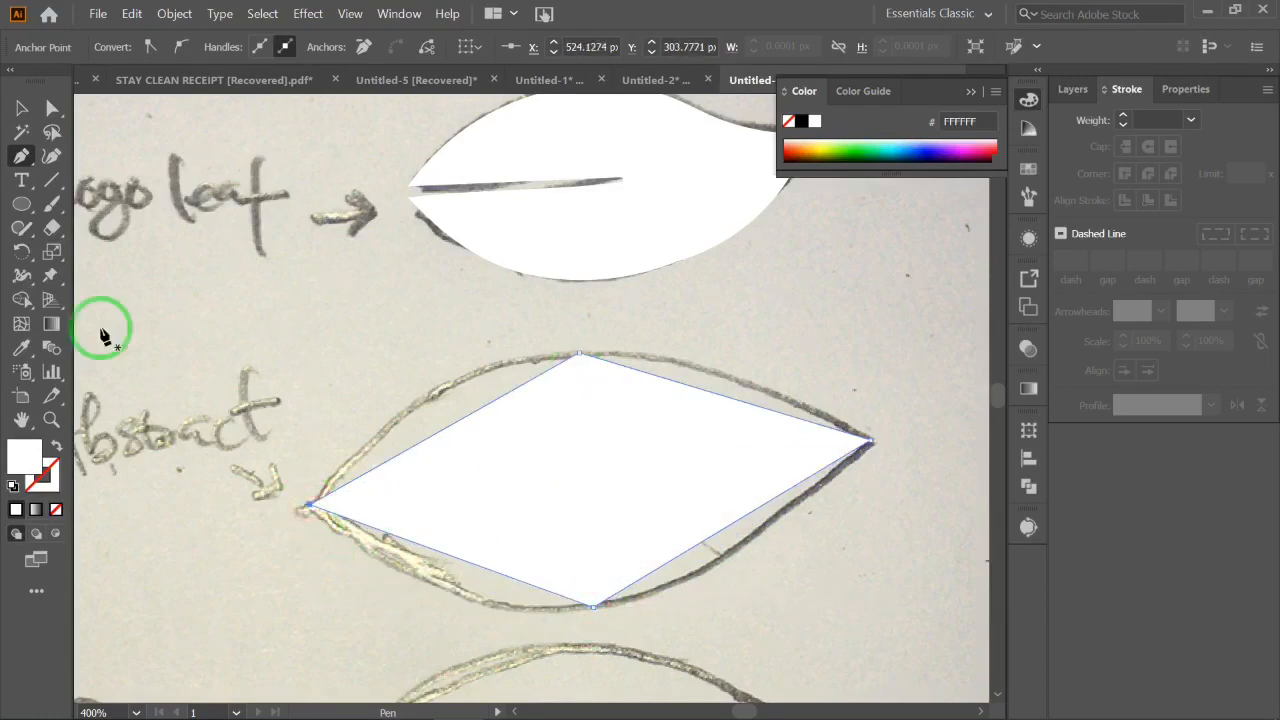
Bend the four straight sides of the "Abstract" leaf outward with the Curvature tool to follow the sketched outline
left_click(51, 156)
left_click_drag(451, 430, 426, 394)
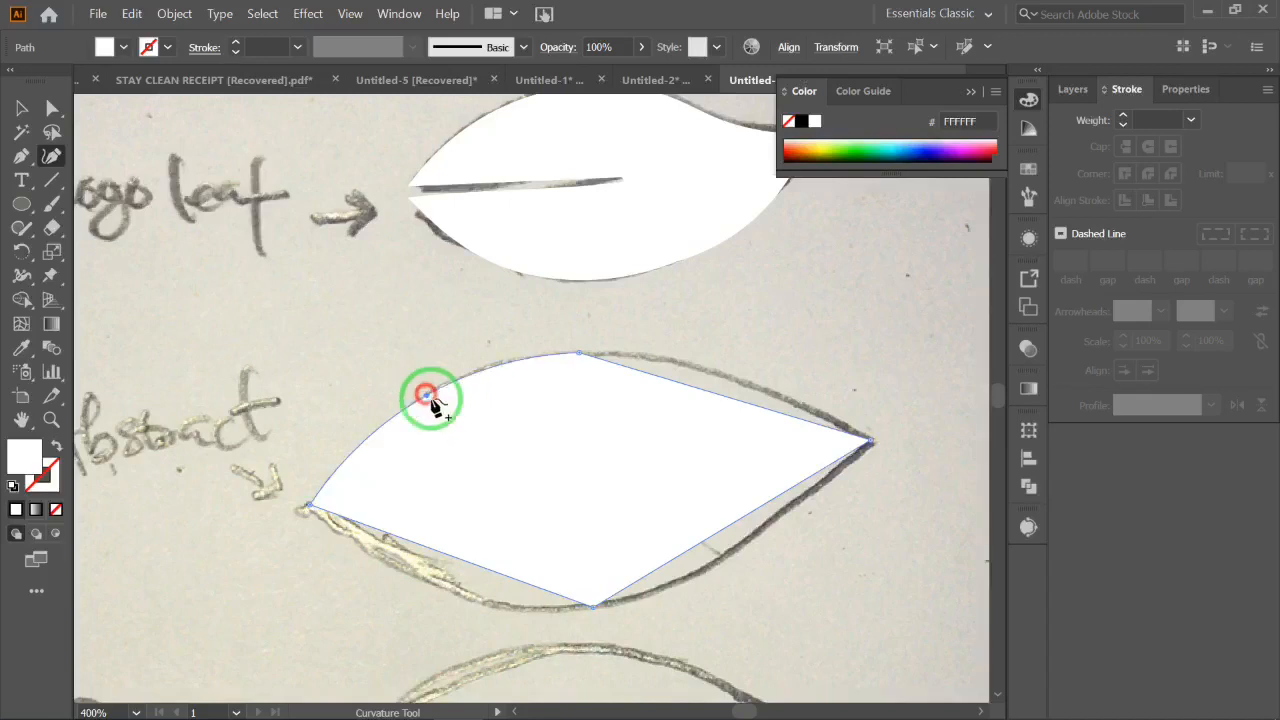
left_click_drag(738, 406, 742, 381)
left_click(765, 540)
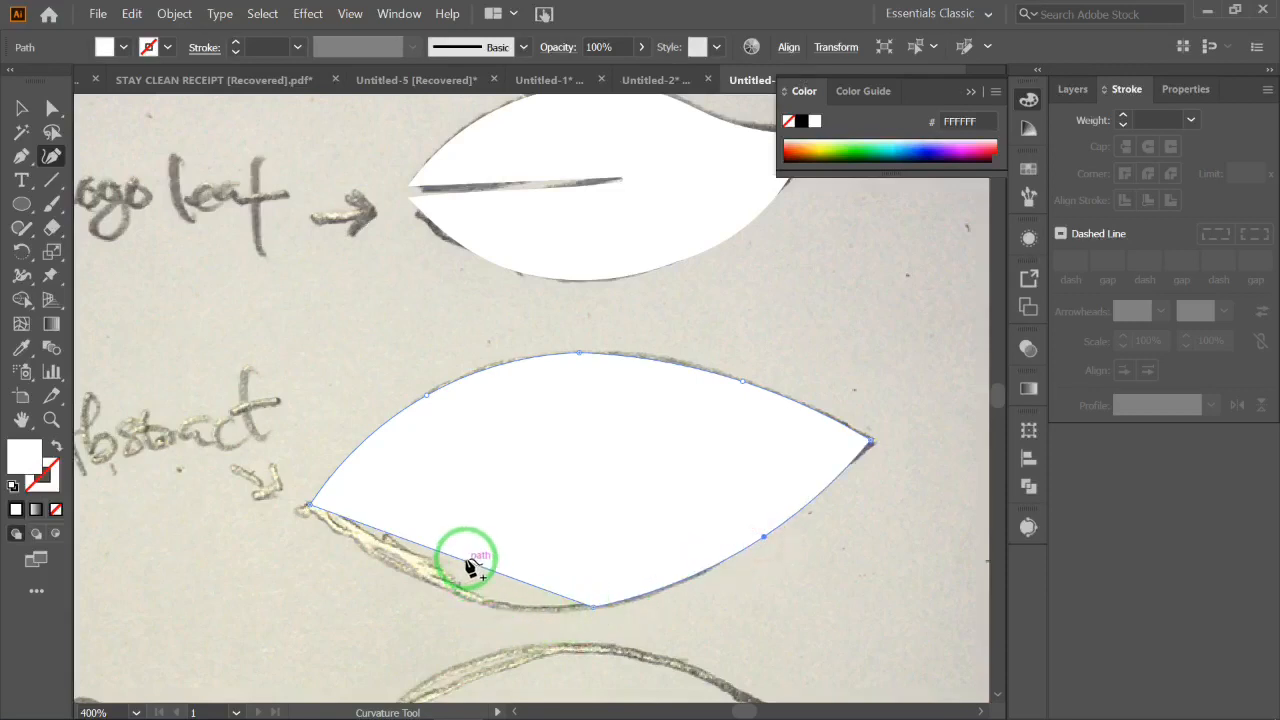
left_click_drag(465, 562, 443, 590)
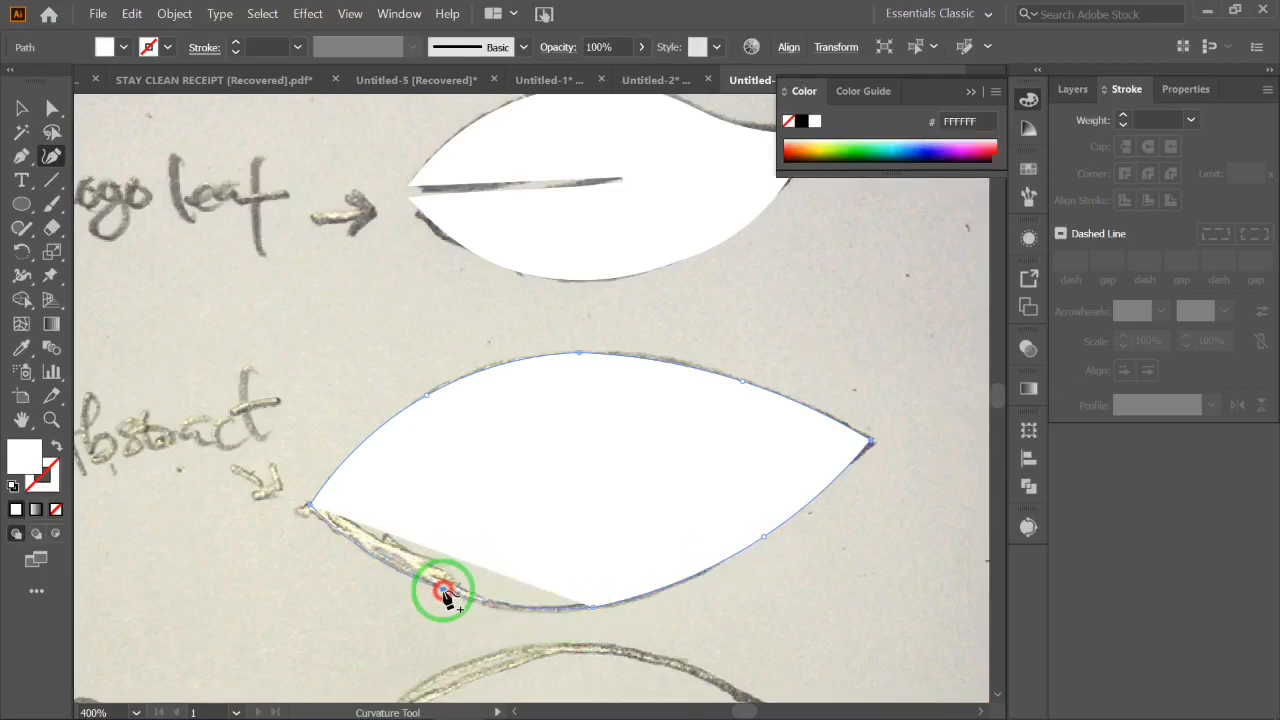
left_click(688, 602)
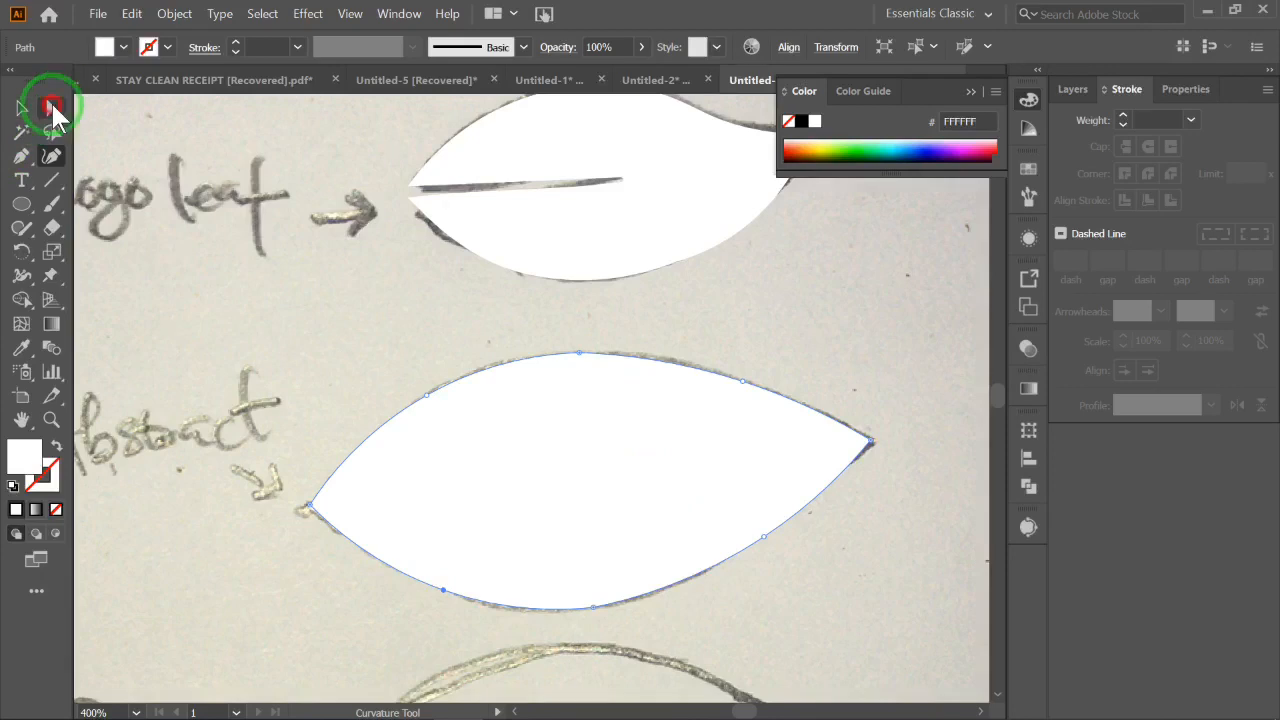
Round the top anchor of the "Abstract" leaf to about 18.7 px and its bottom anchor to about 27.8 px with the Direct Selection tool
left_click(53, 108)
left_click(657, 392)
left_click(577, 367)
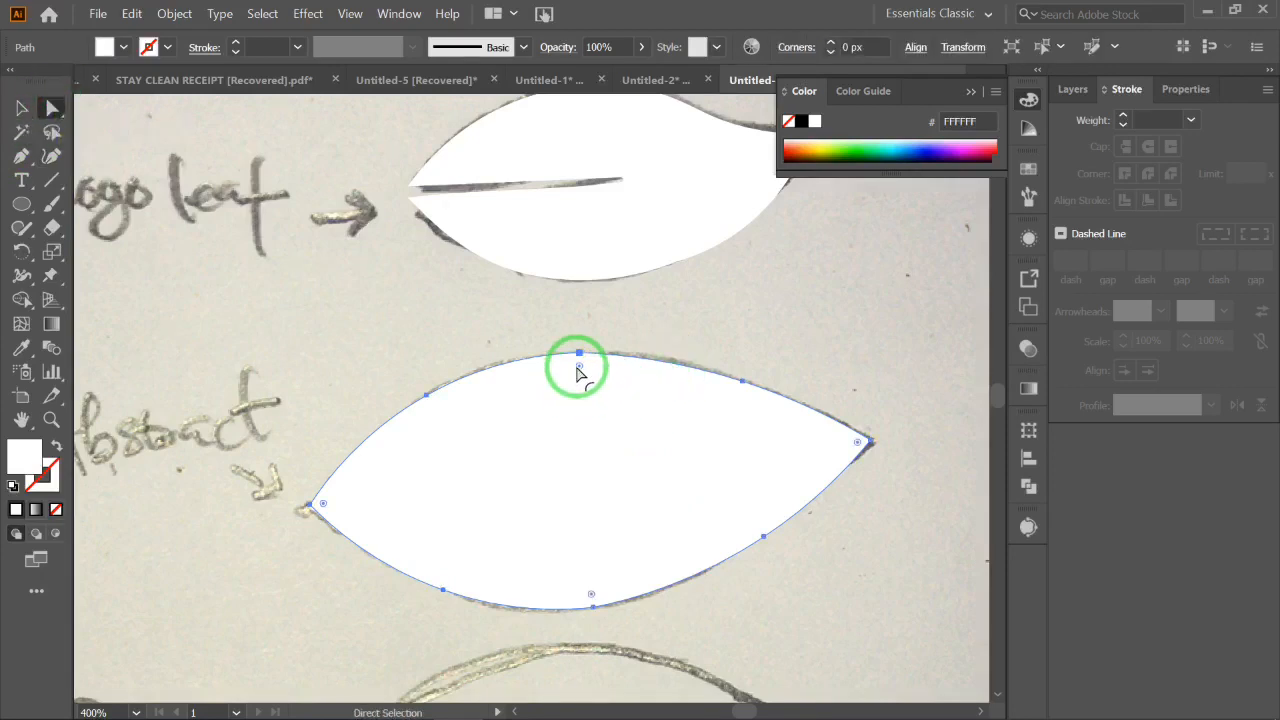
left_click_drag(578, 372, 586, 457)
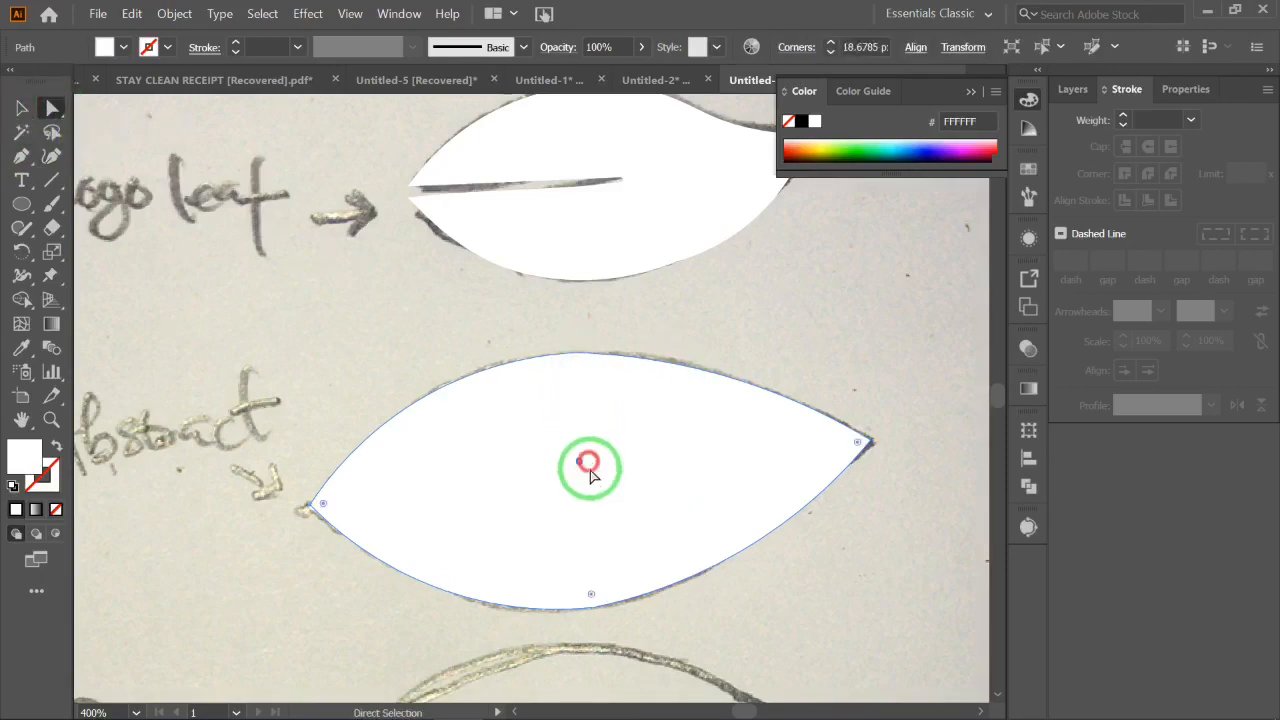
left_click_drag(591, 597, 580, 449)
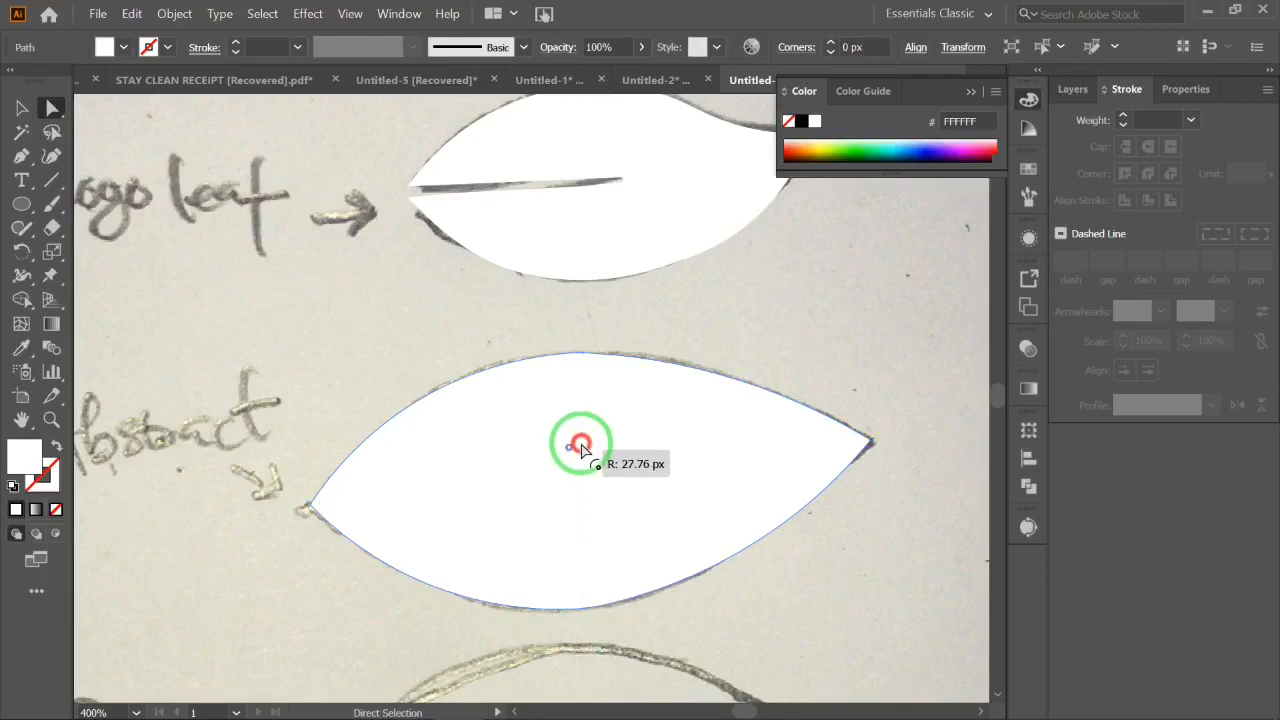
left_click(914, 571)
left_click(848, 465)
left_click(640, 455)
left_click(20, 107)
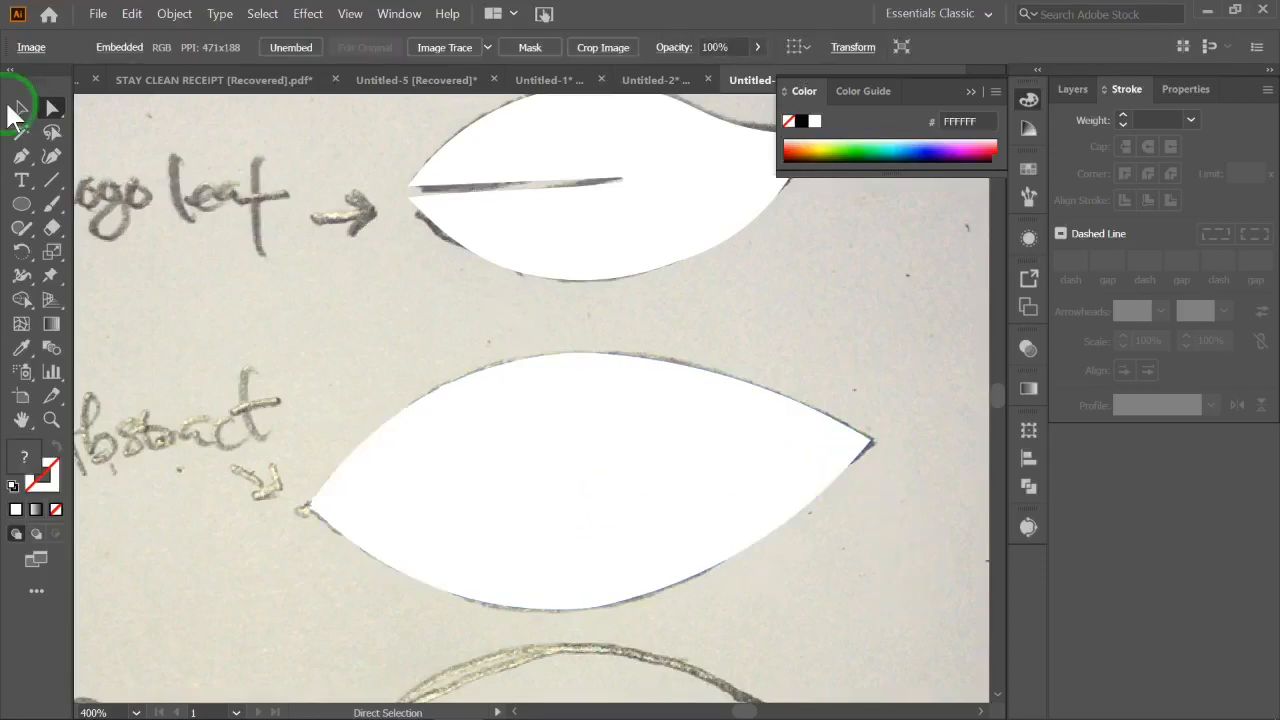
Outline the leaf sketch below the "Abstract" leaf with the Pen tool as a closed six-point shape from the stem around the tip
scroll(663, 354, "down", 5)
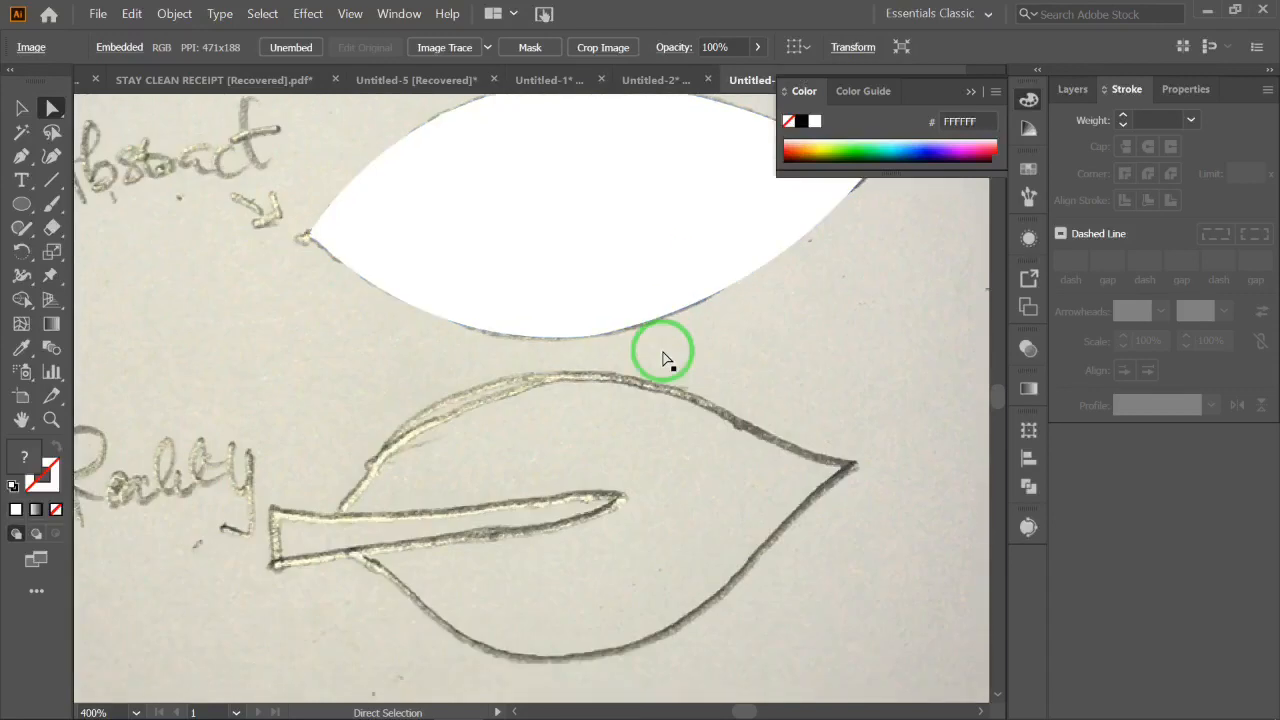
left_click(332, 535)
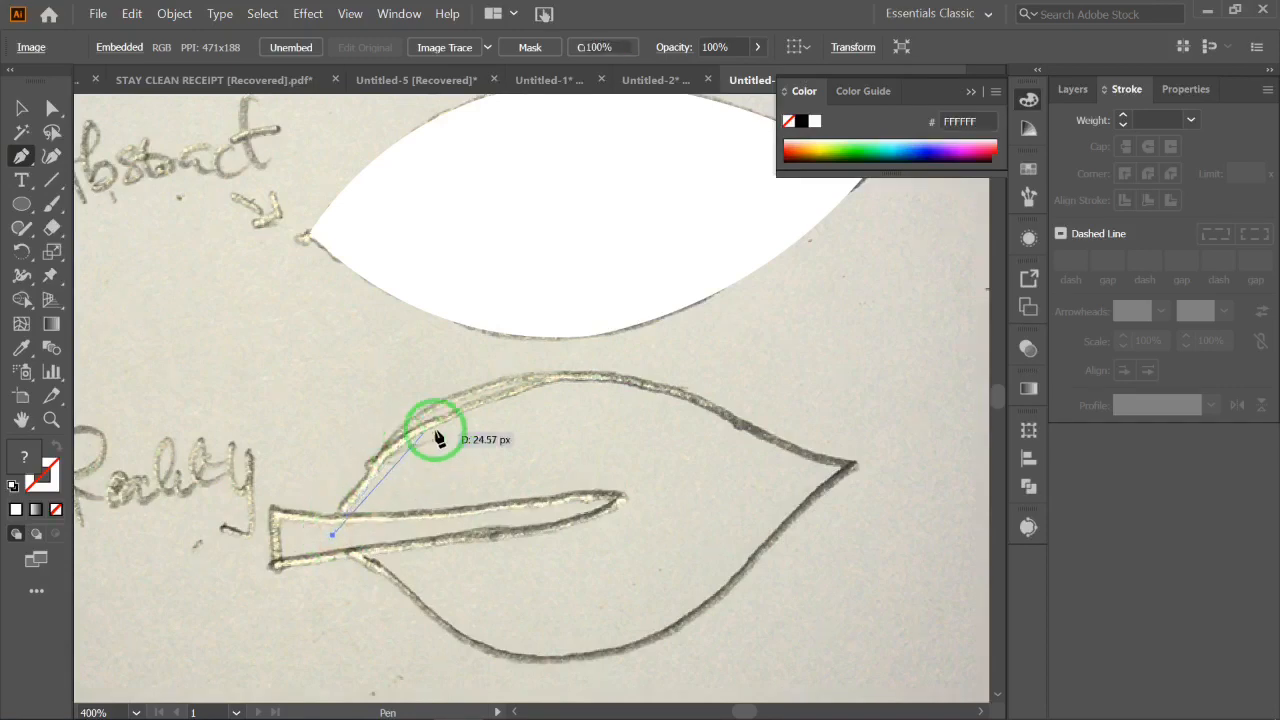
left_click(491, 385)
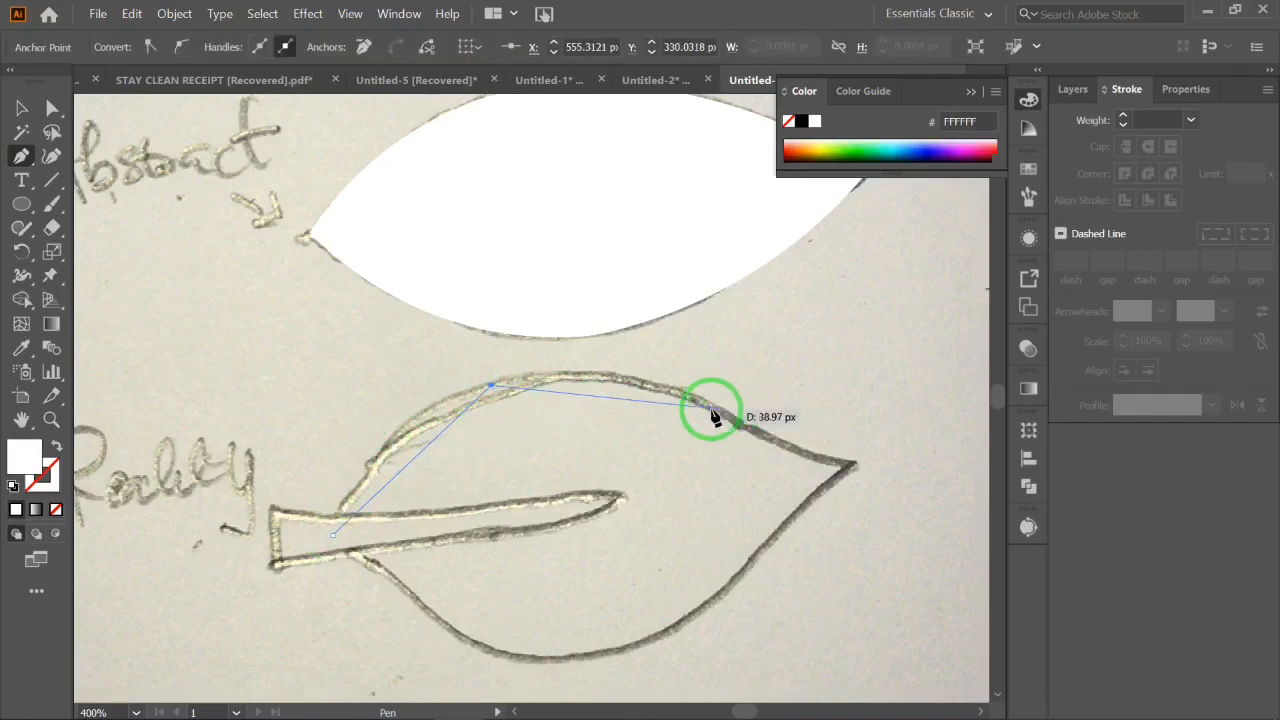
left_click(706, 403)
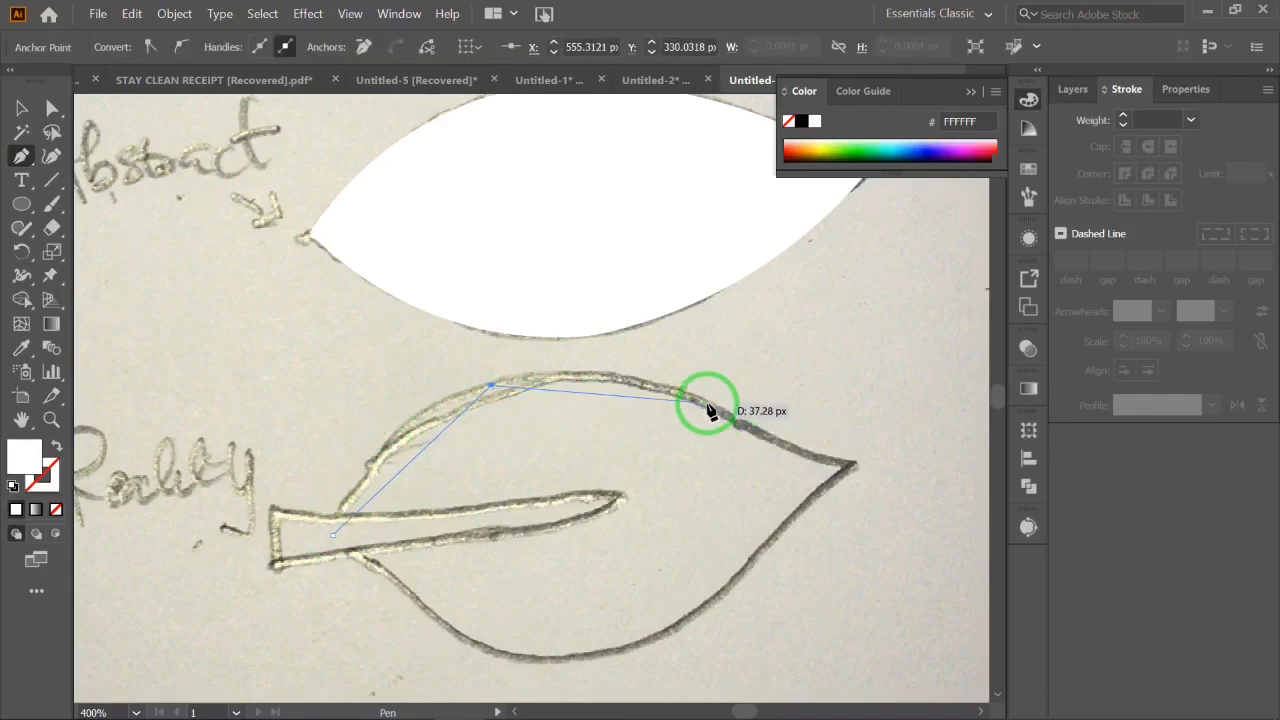
left_click(852, 465)
left_click(670, 629)
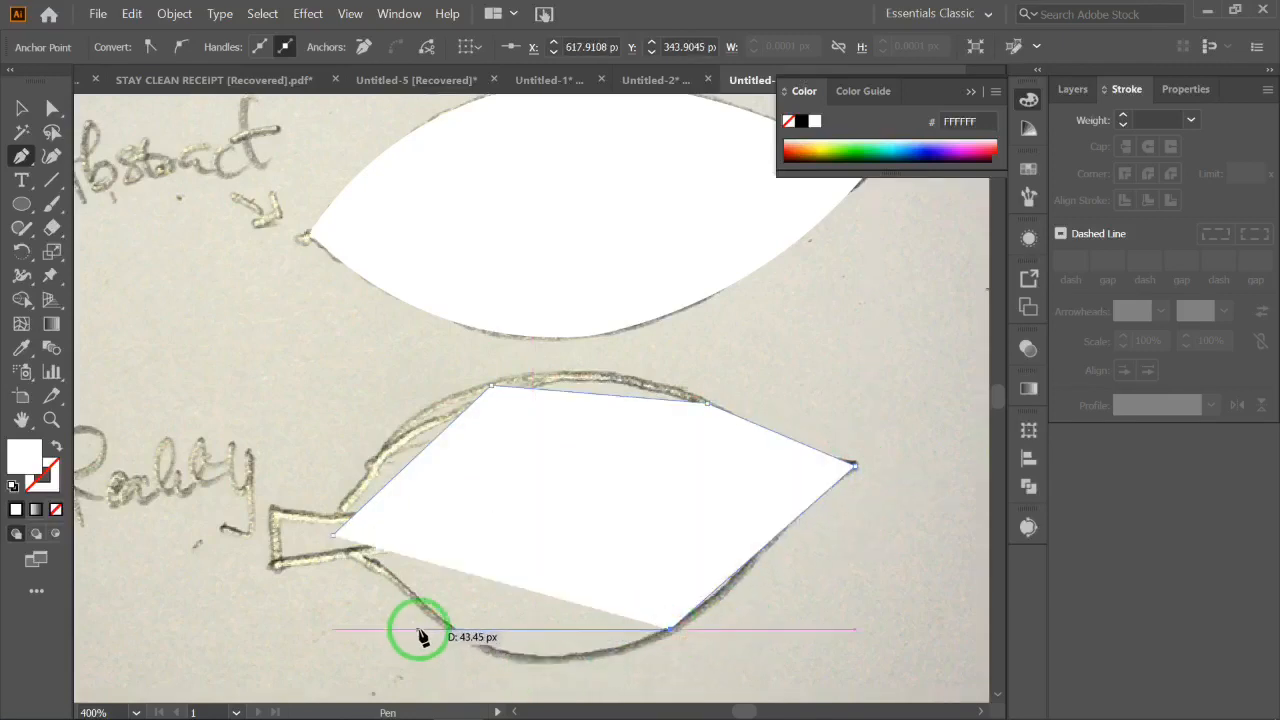
left_click(434, 620)
left_click(333, 535)
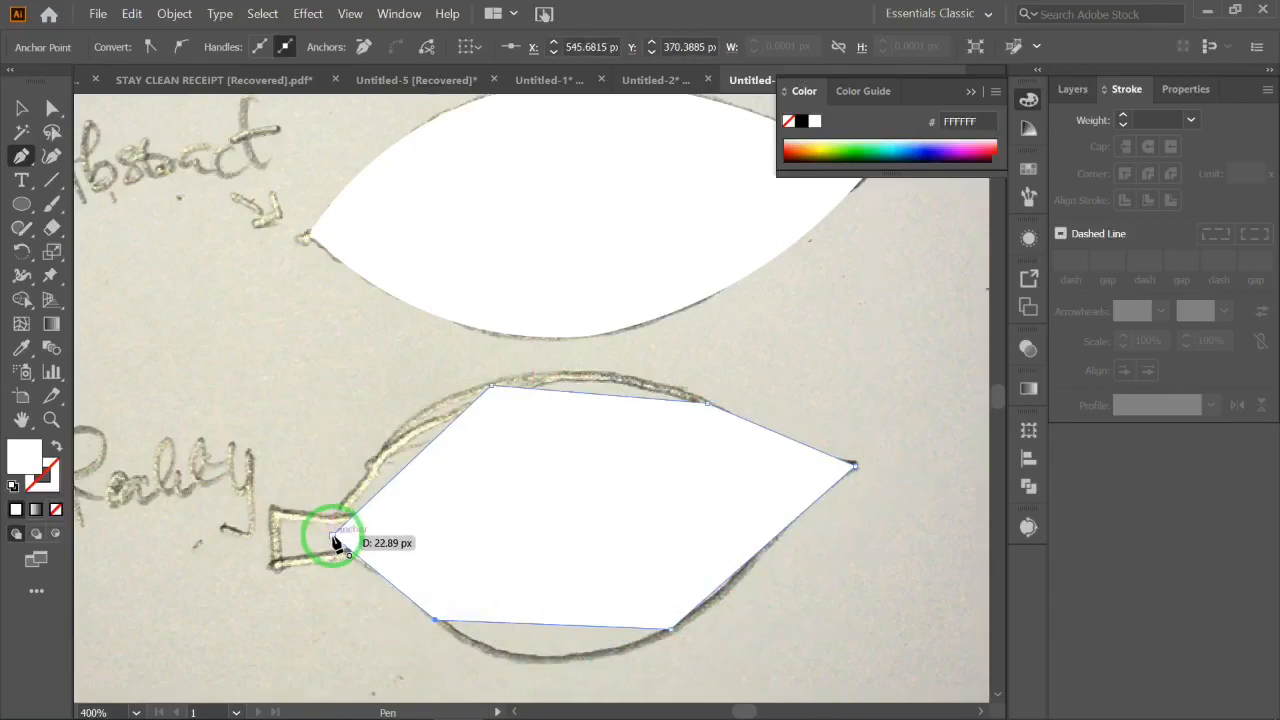
Bend the three upper segments of the new leaf with the Curvature tool to match the sketched upper edge
left_click(51, 155)
left_click(409, 471)
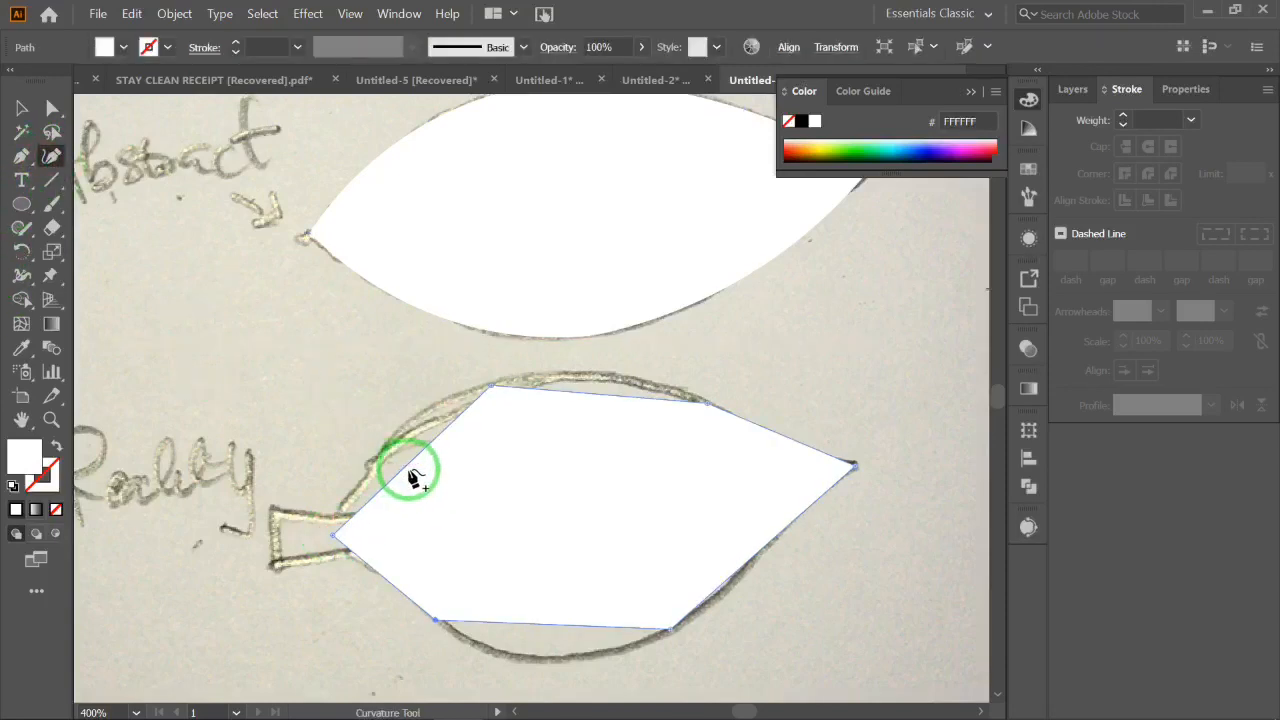
left_click_drag(409, 467, 397, 433)
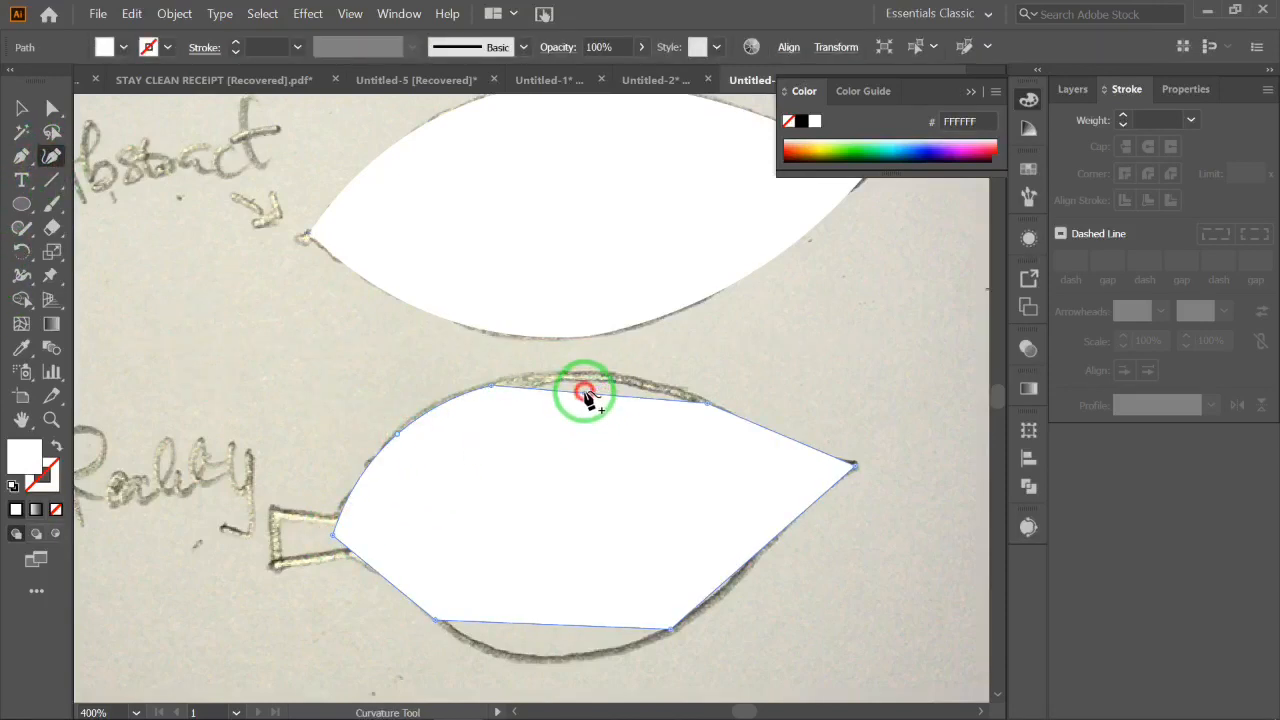
left_click_drag(586, 393, 587, 375)
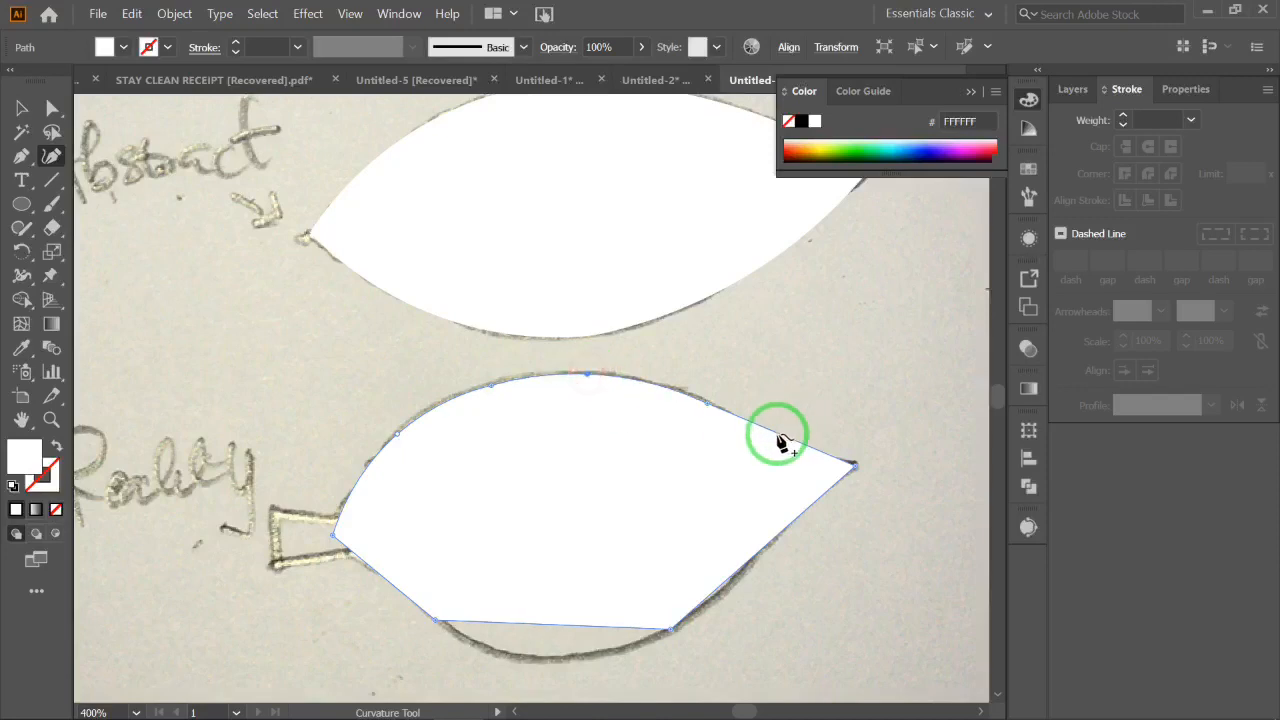
left_click(778, 440)
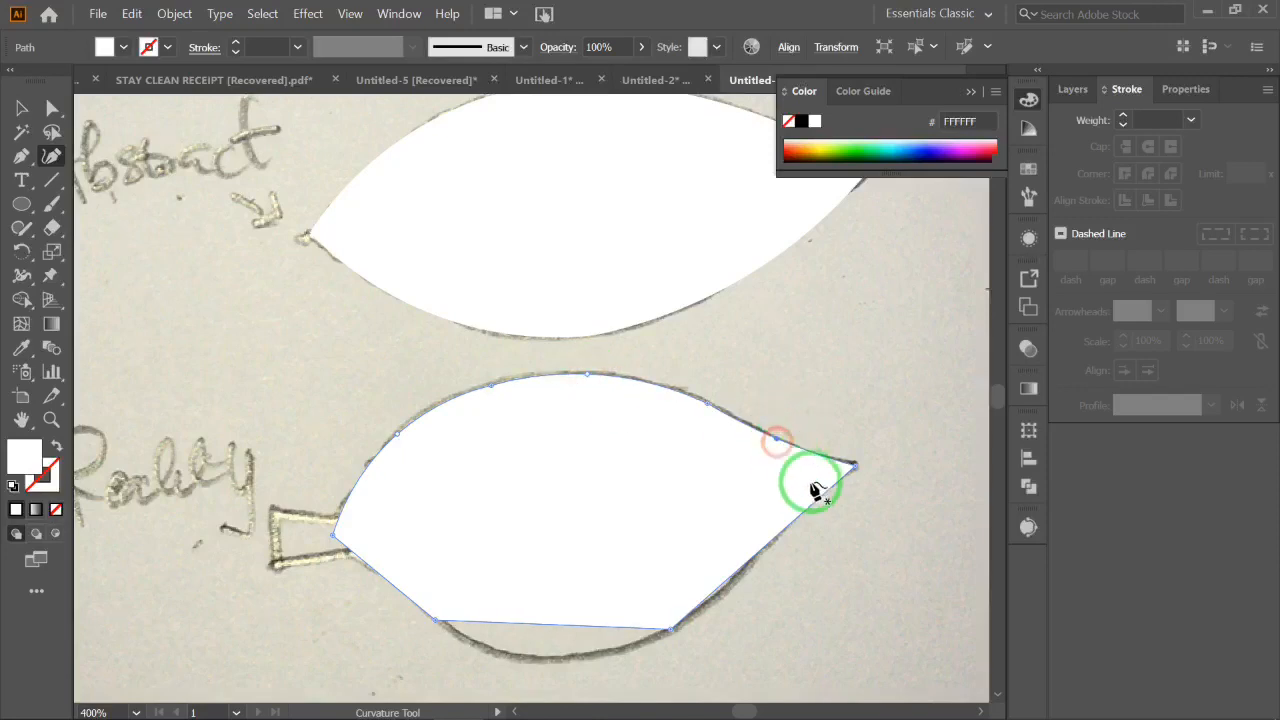
Curve the three lower segments of the leaf, from the tip back to the stem, to match the sketched lower edge
left_click(704, 607)
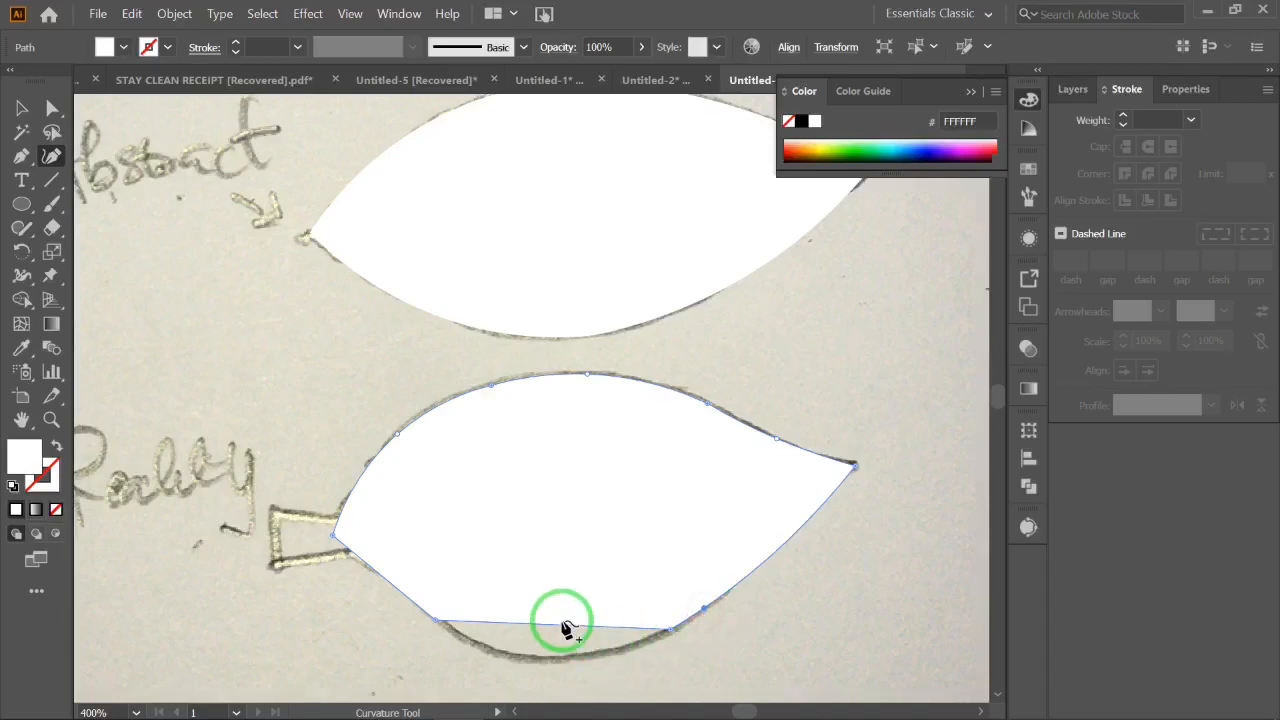
left_click_drag(562, 626, 560, 660)
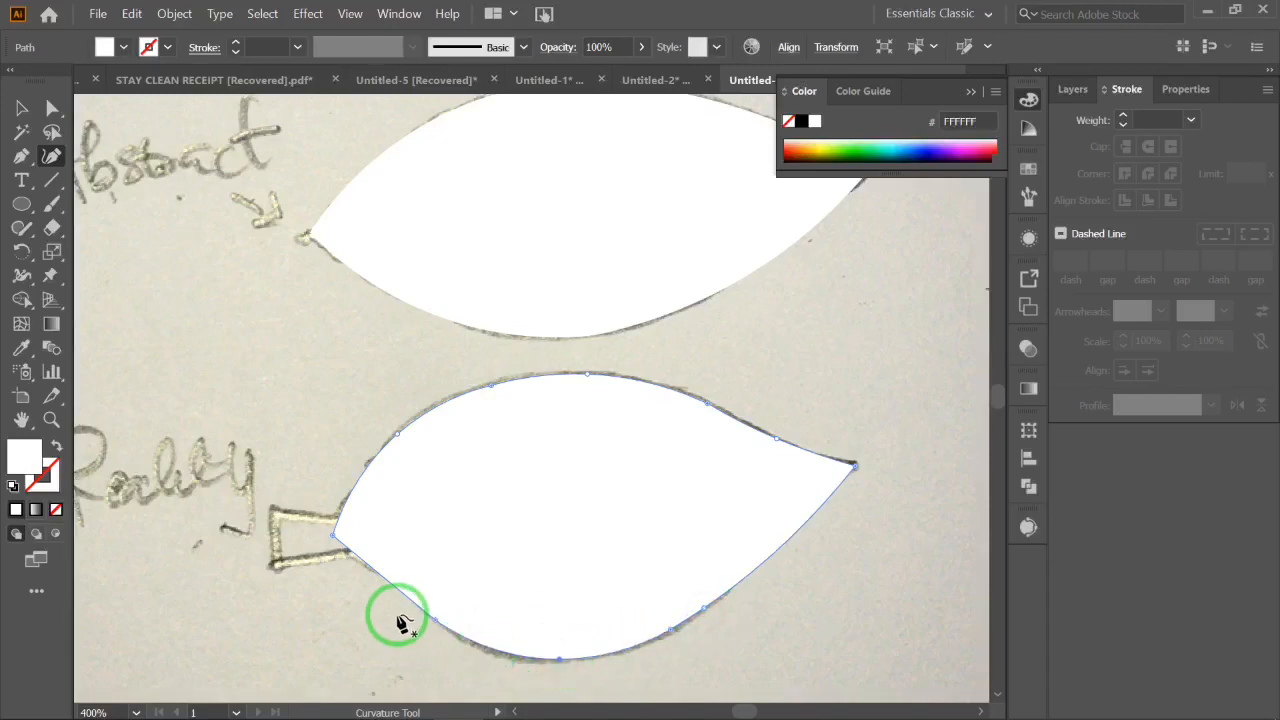
left_click_drag(391, 586, 392, 595)
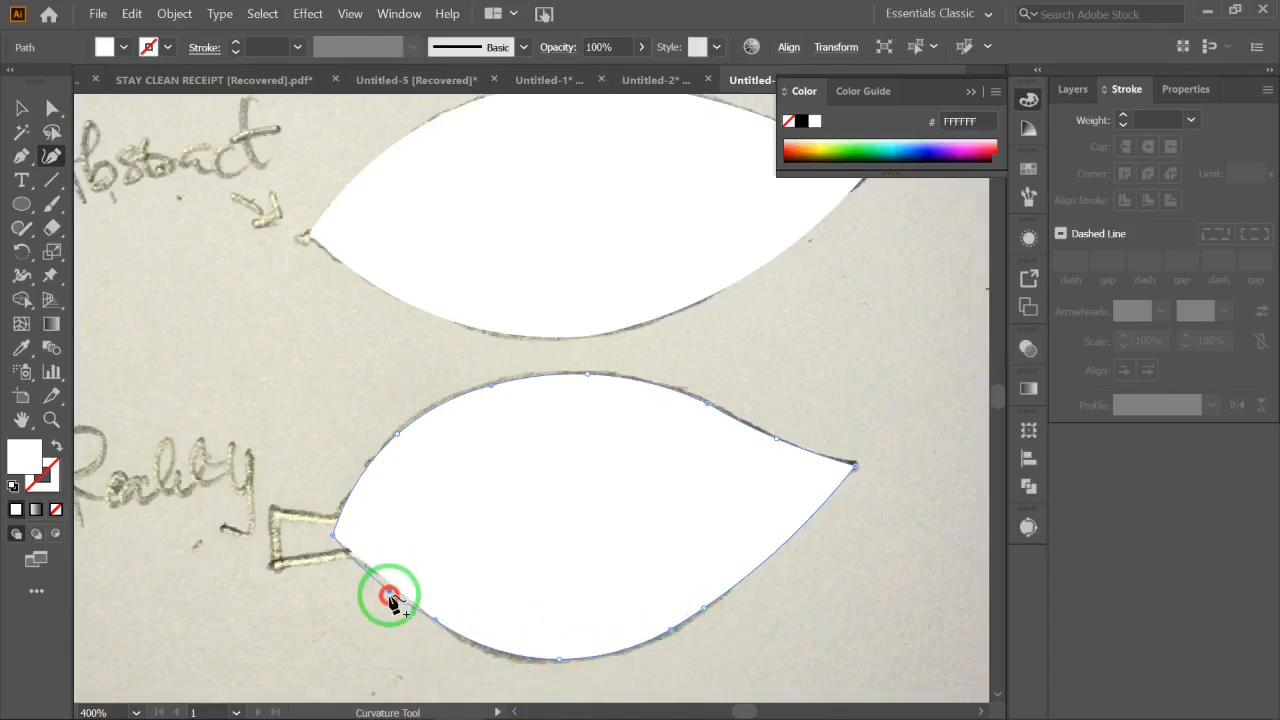
Delete the corner anchor on the leaf's lower edge near the stem to smooth that part of the curve
left_click(437, 624)
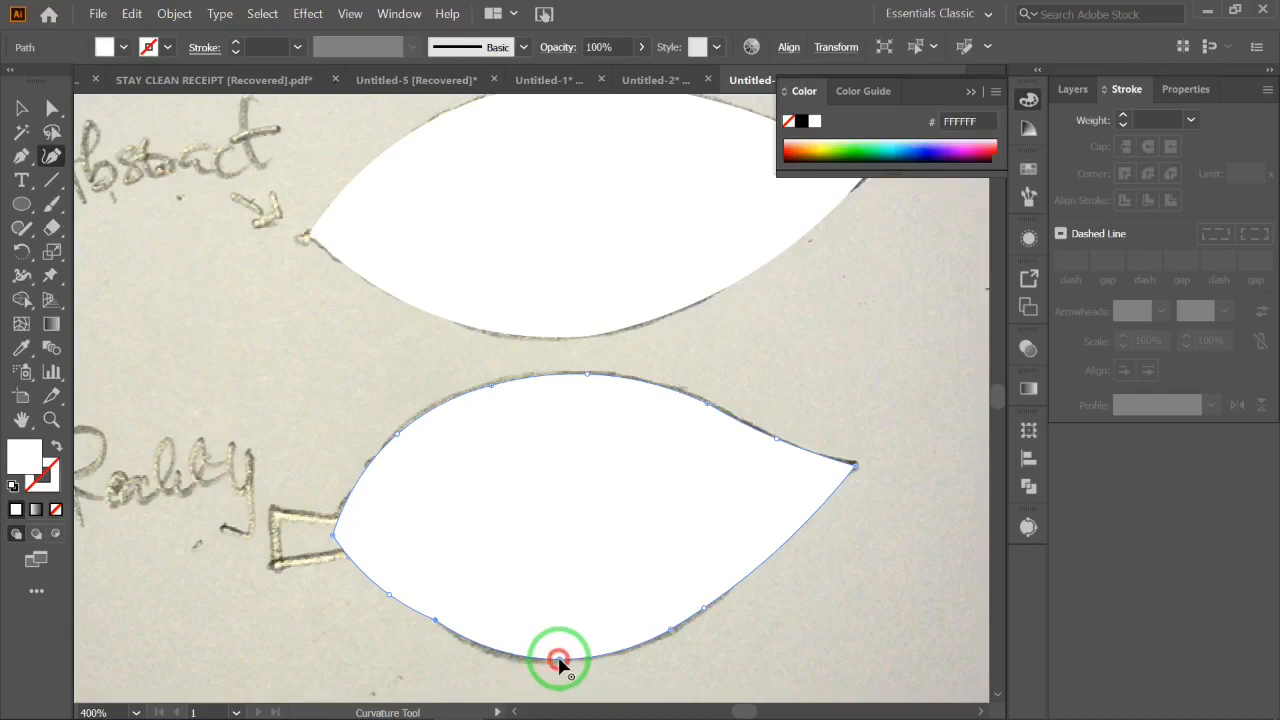
left_click(388, 594)
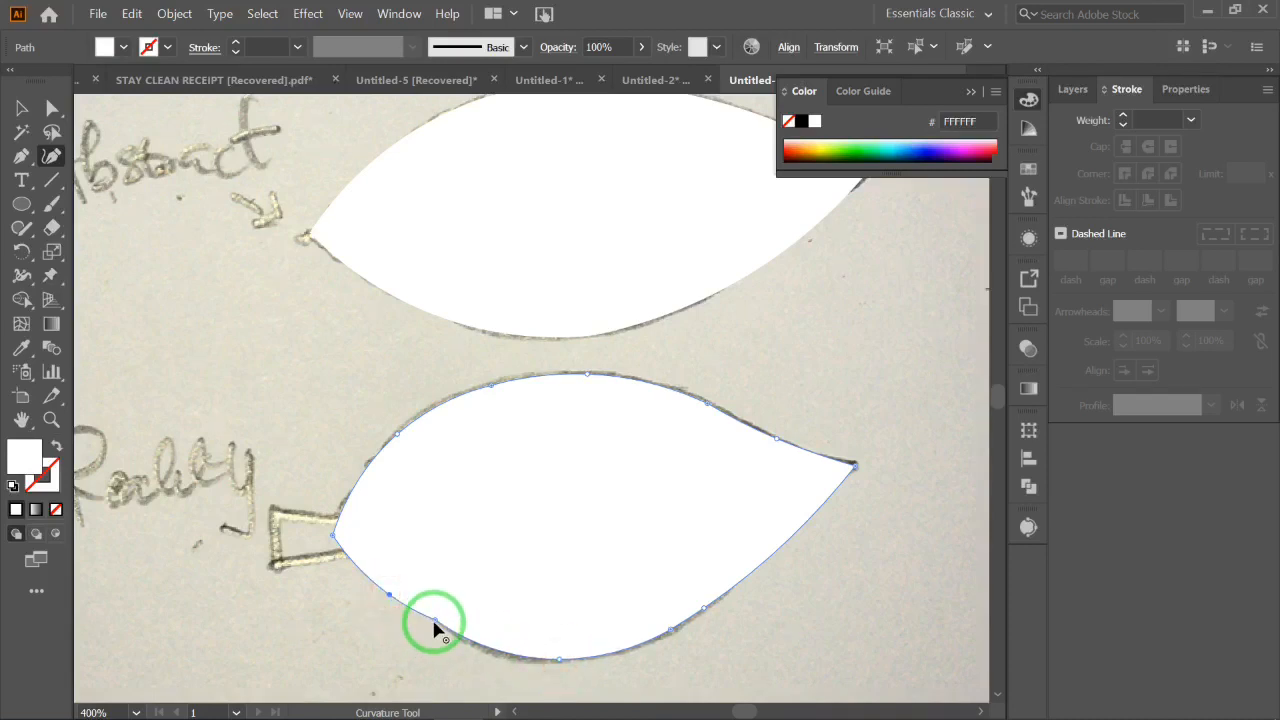
left_click_drag(434, 621, 450, 598)
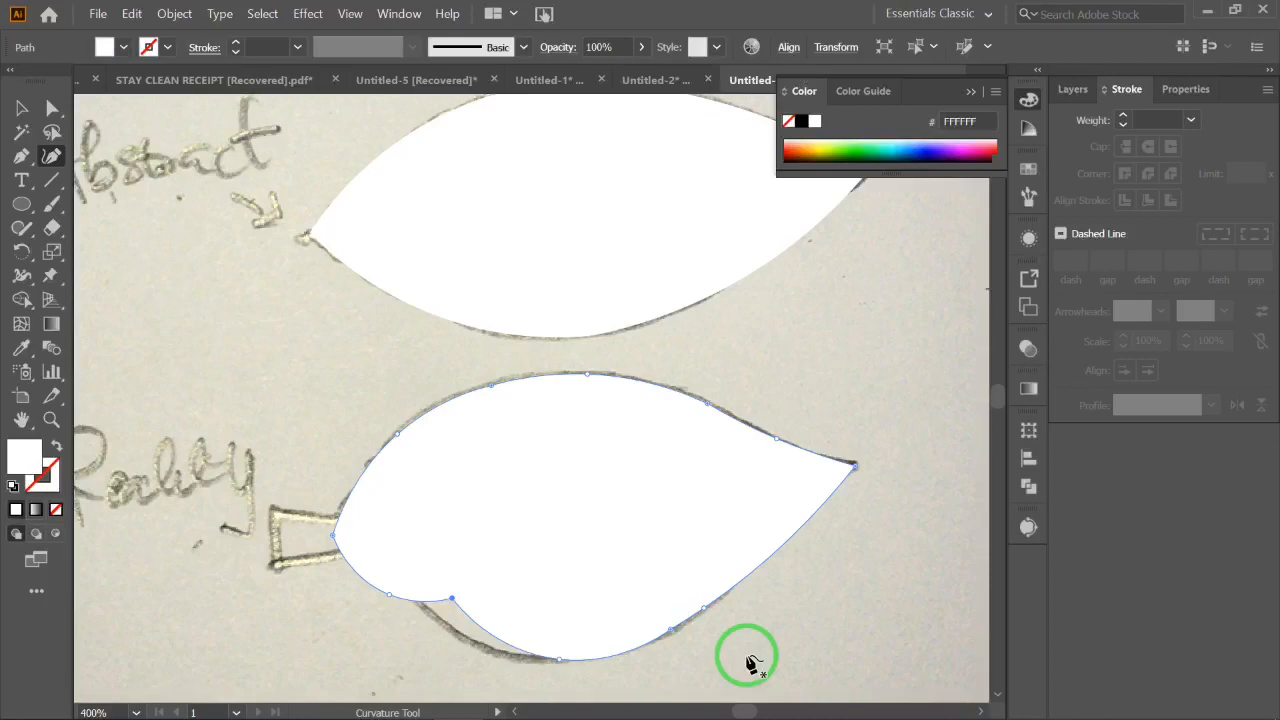
key("Delete")
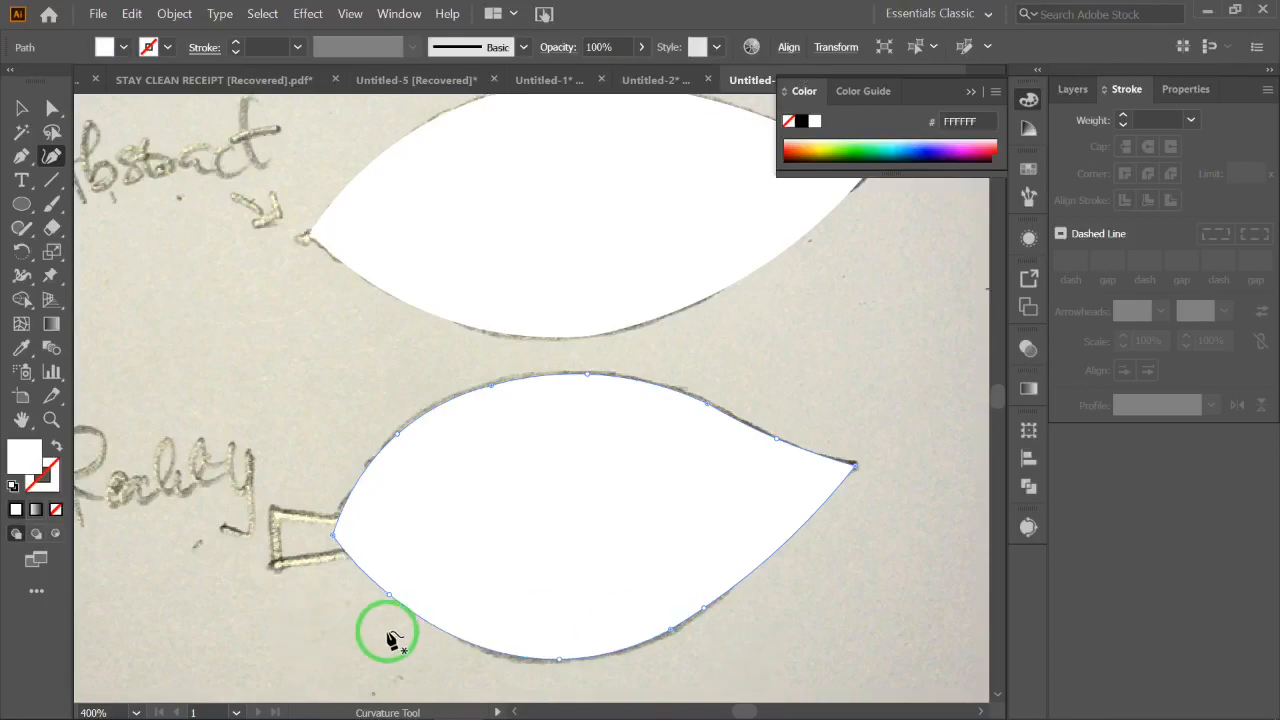
Undo the last edits to the leaf outline and delete the corner anchor on its lower edge near the stem again
key("ctrl+z")
key("ctrl+z")
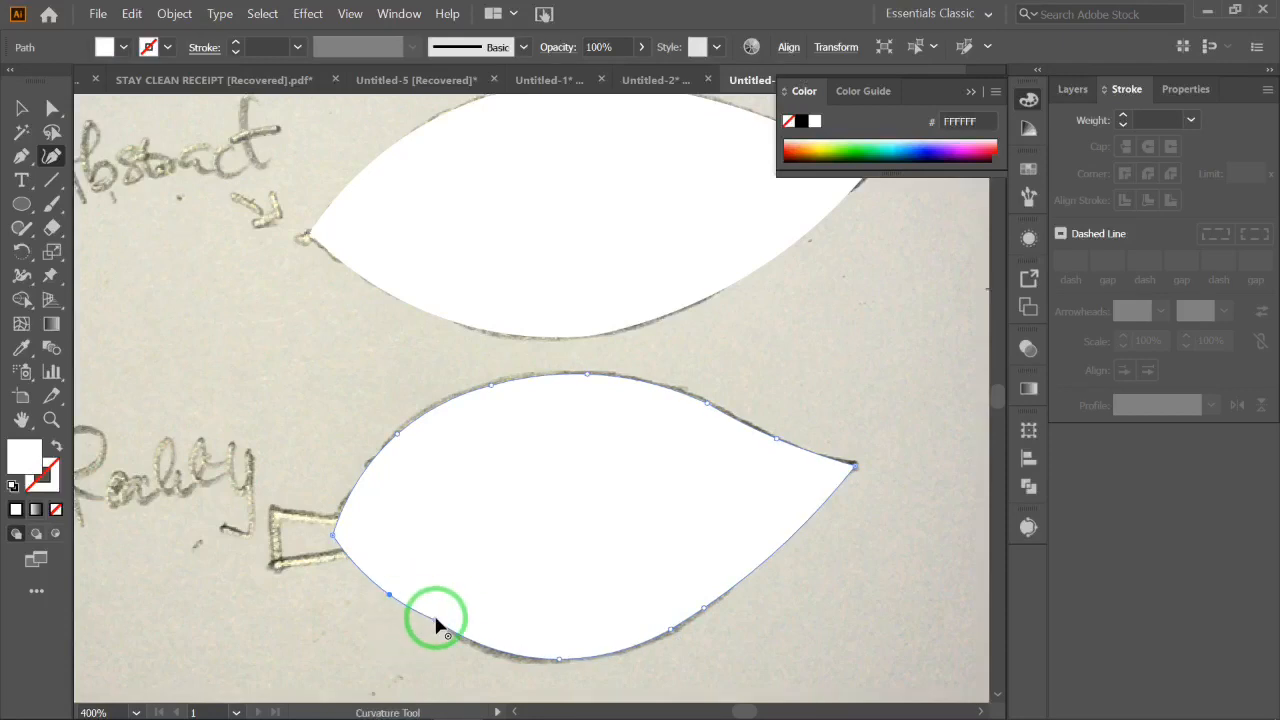
left_click(435, 619)
key("Delete")
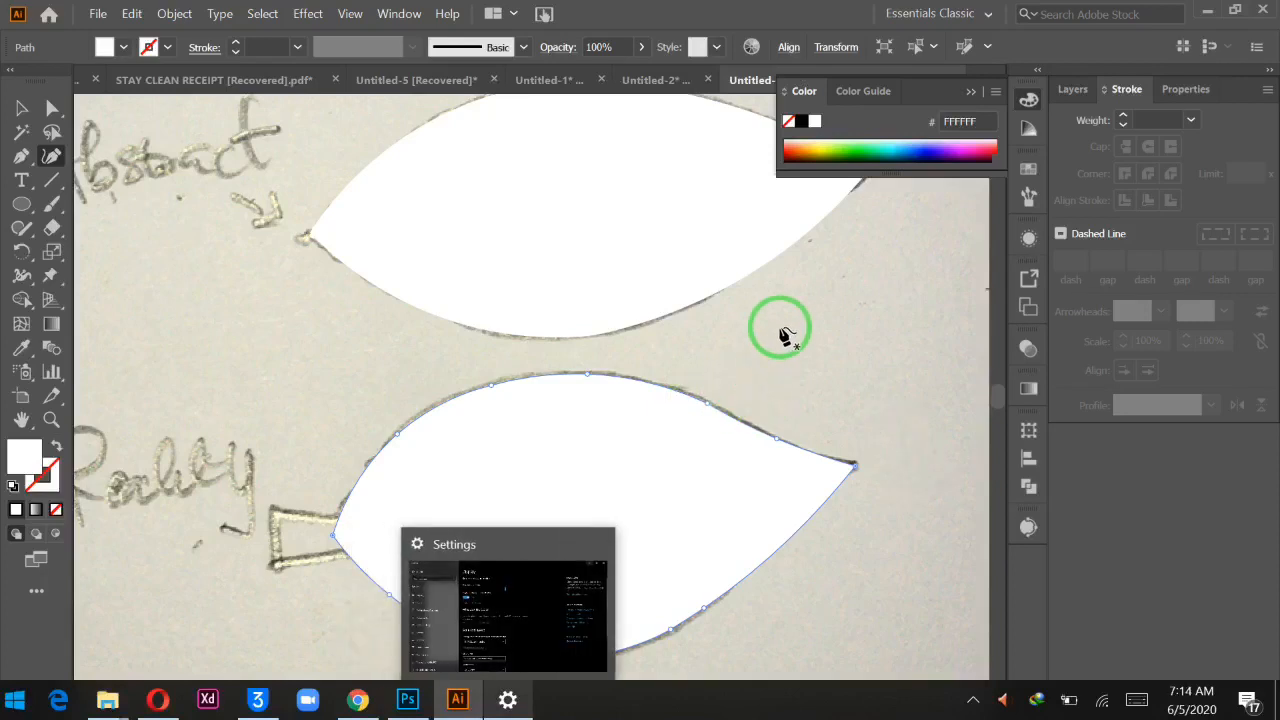
Deselect the leaf with the Direct Selection tool and close the open Windows Settings window
left_click(53, 108)
left_click(808, 606)
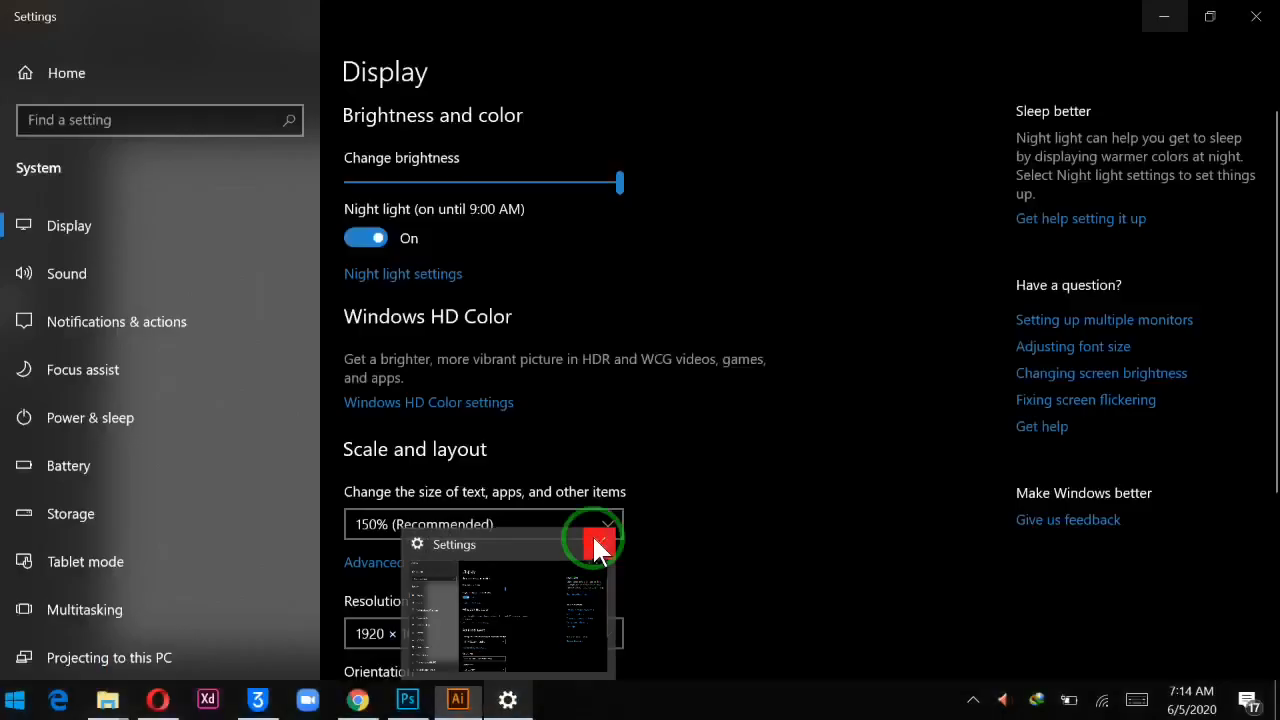
left_click(598, 544)
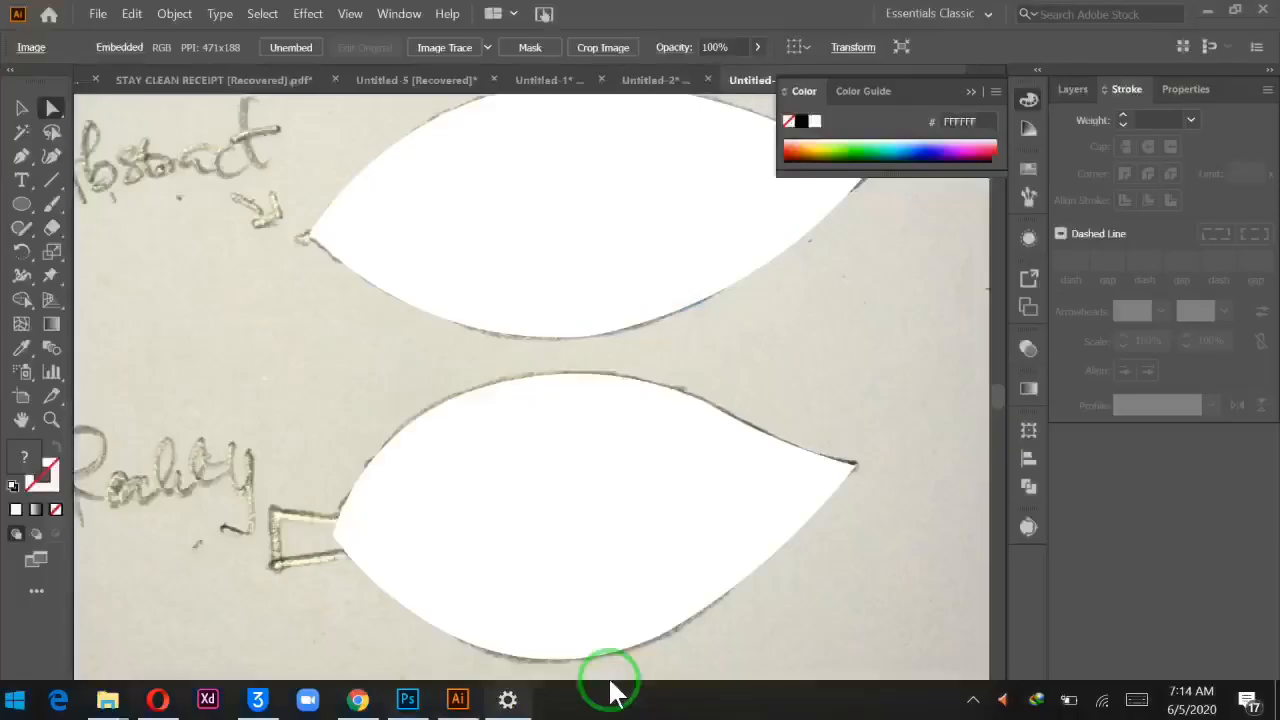
left_click(523, 491)
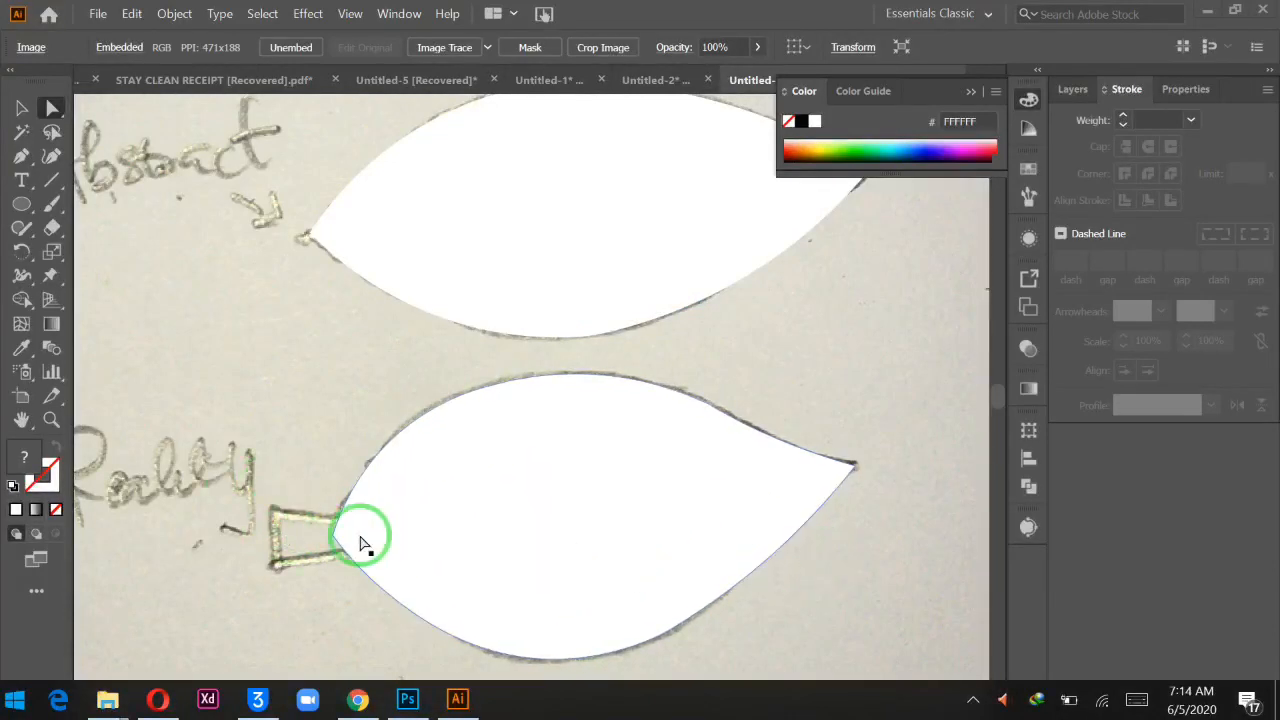
left_click(617, 496)
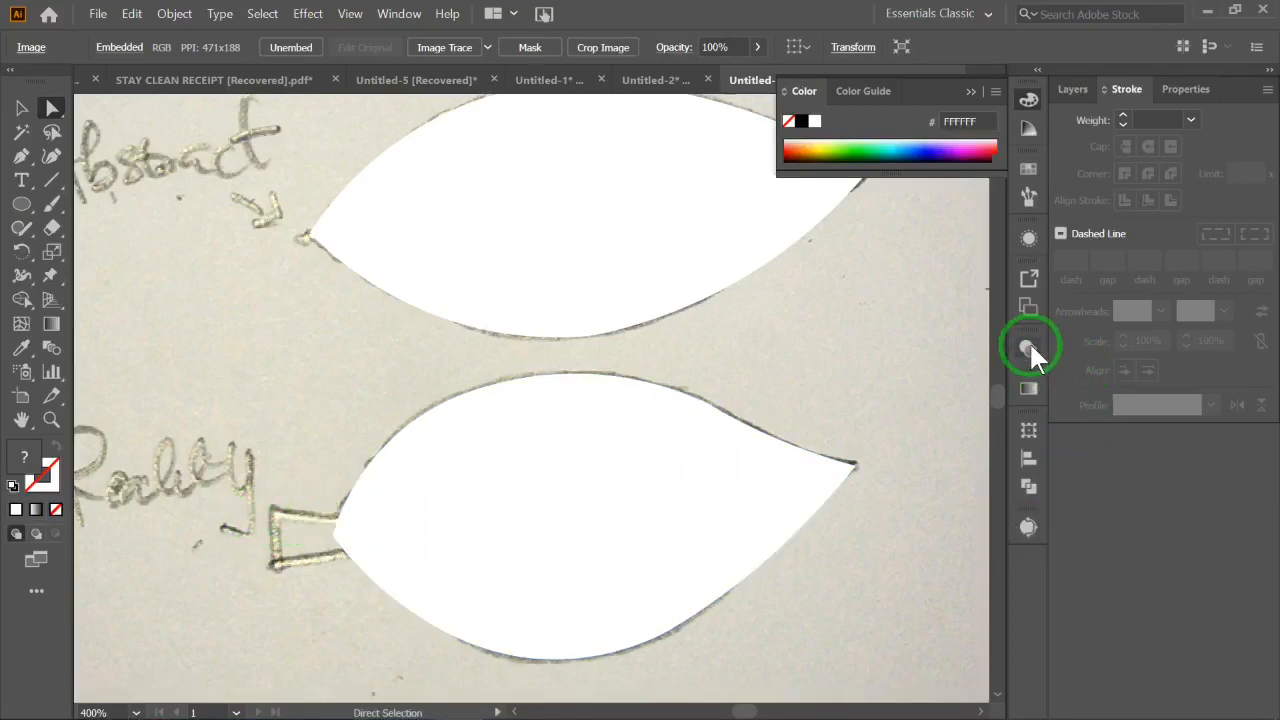
Toggle the Transparency options off and show them again
left_click(390, 16)
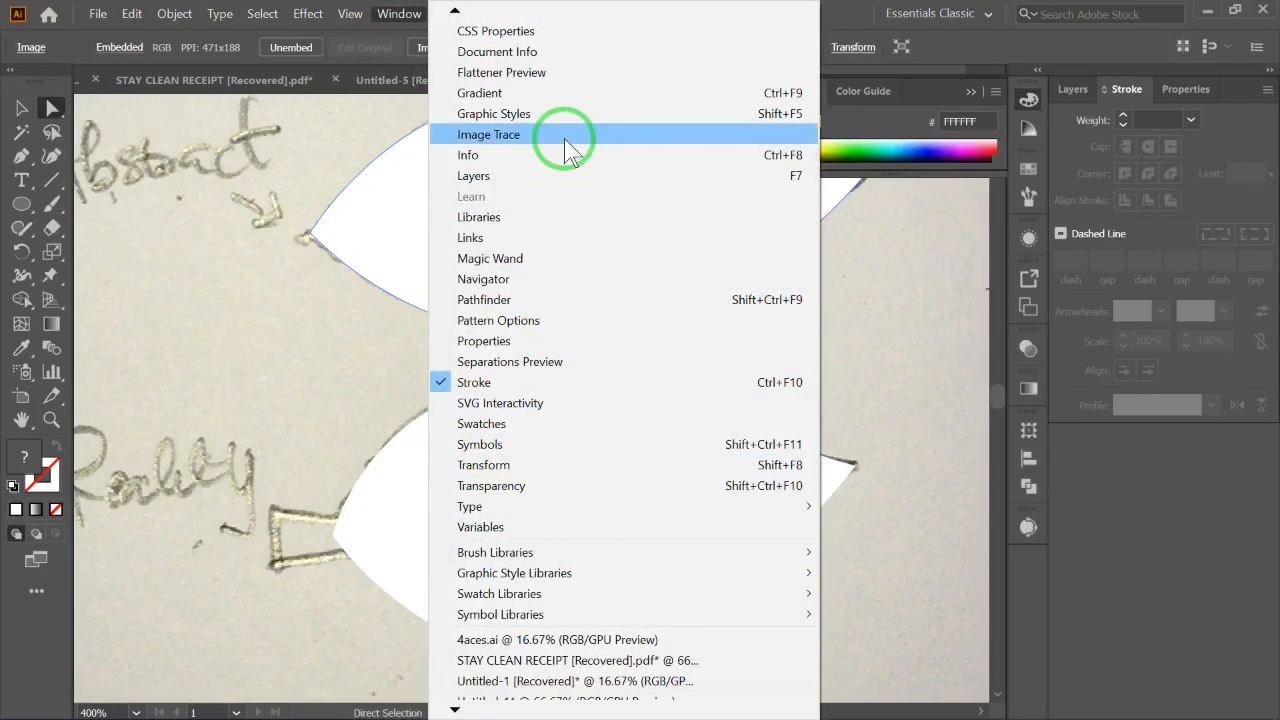
left_click(455, 9)
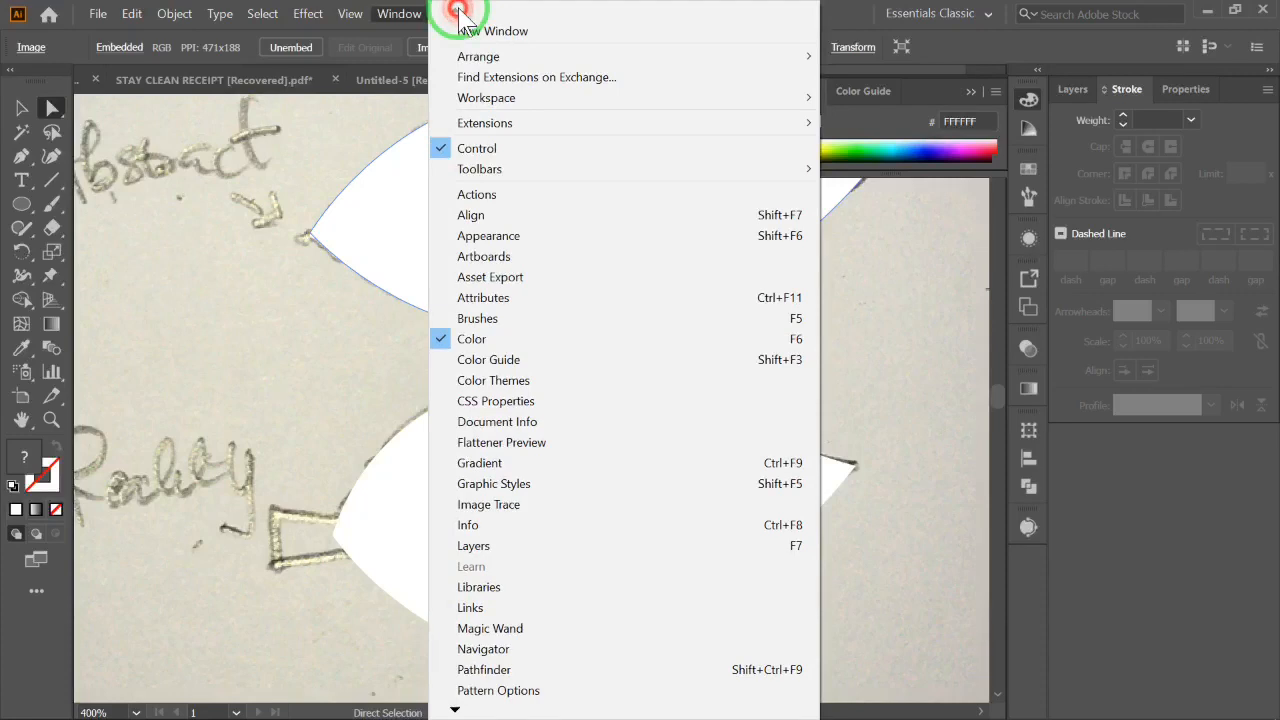
left_click(1023, 347)
left_click(1023, 347)
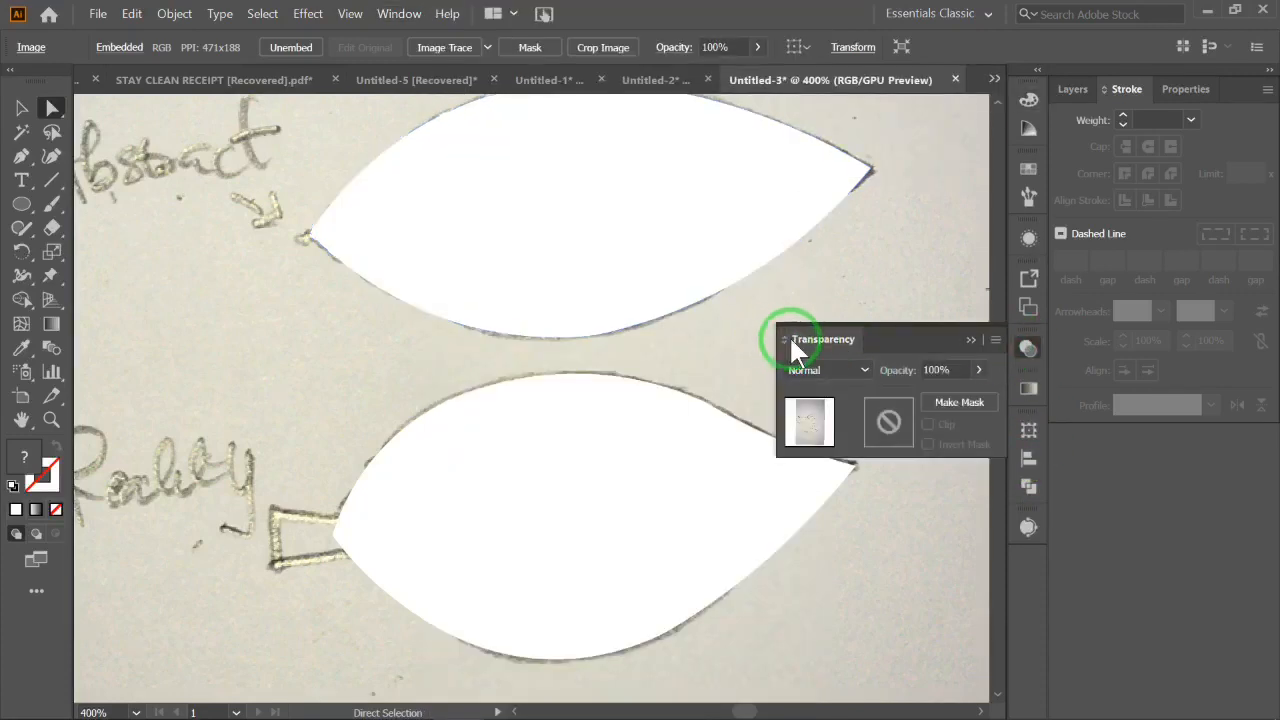
left_click(401, 14)
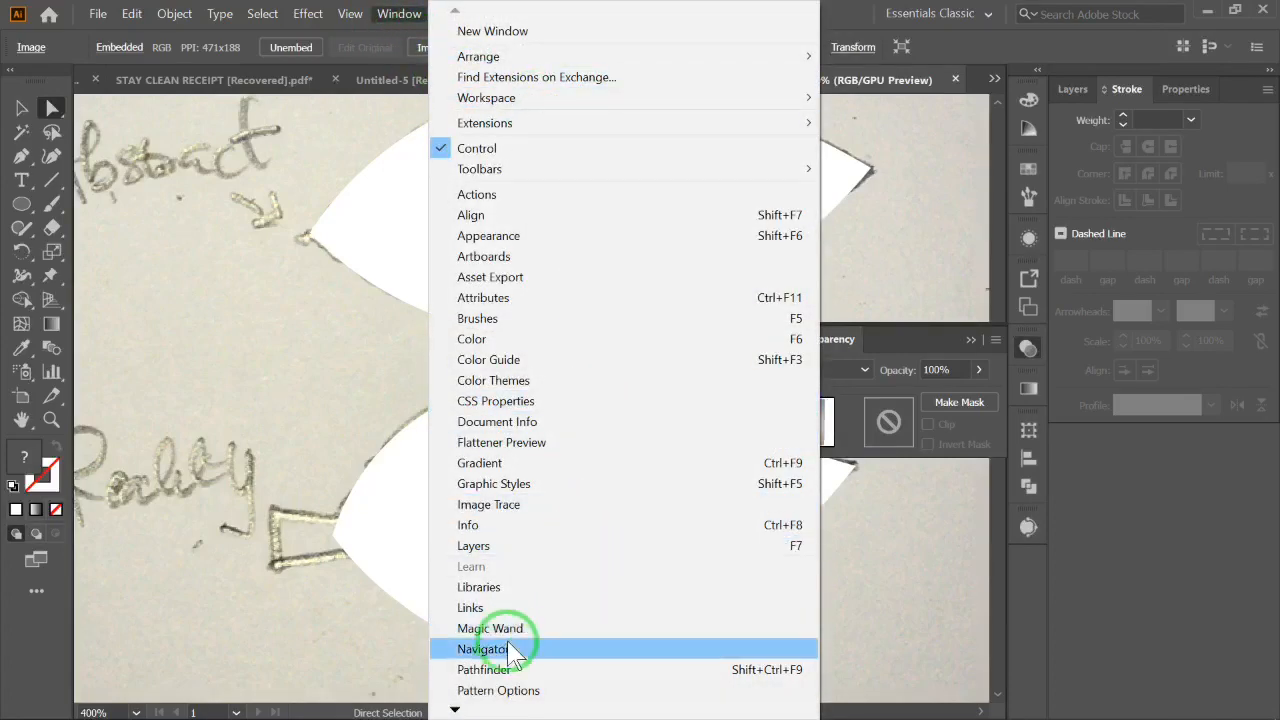
left_click(450, 705)
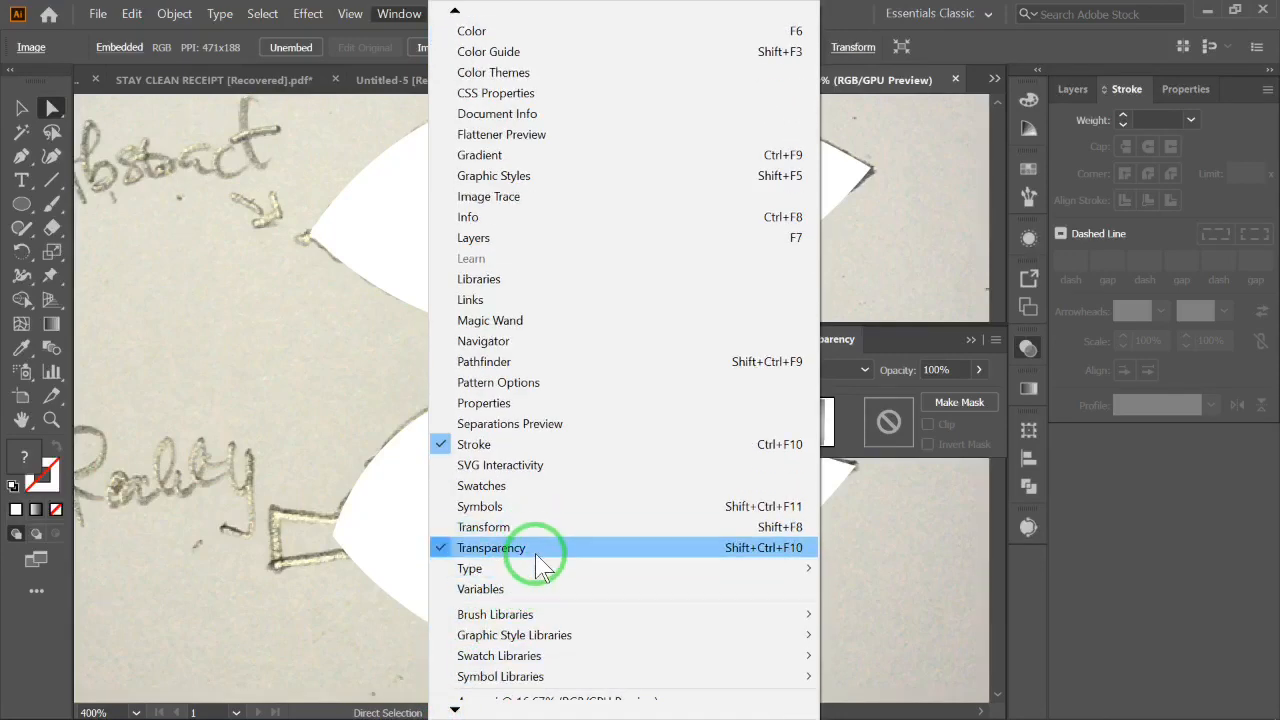
left_click(536, 548)
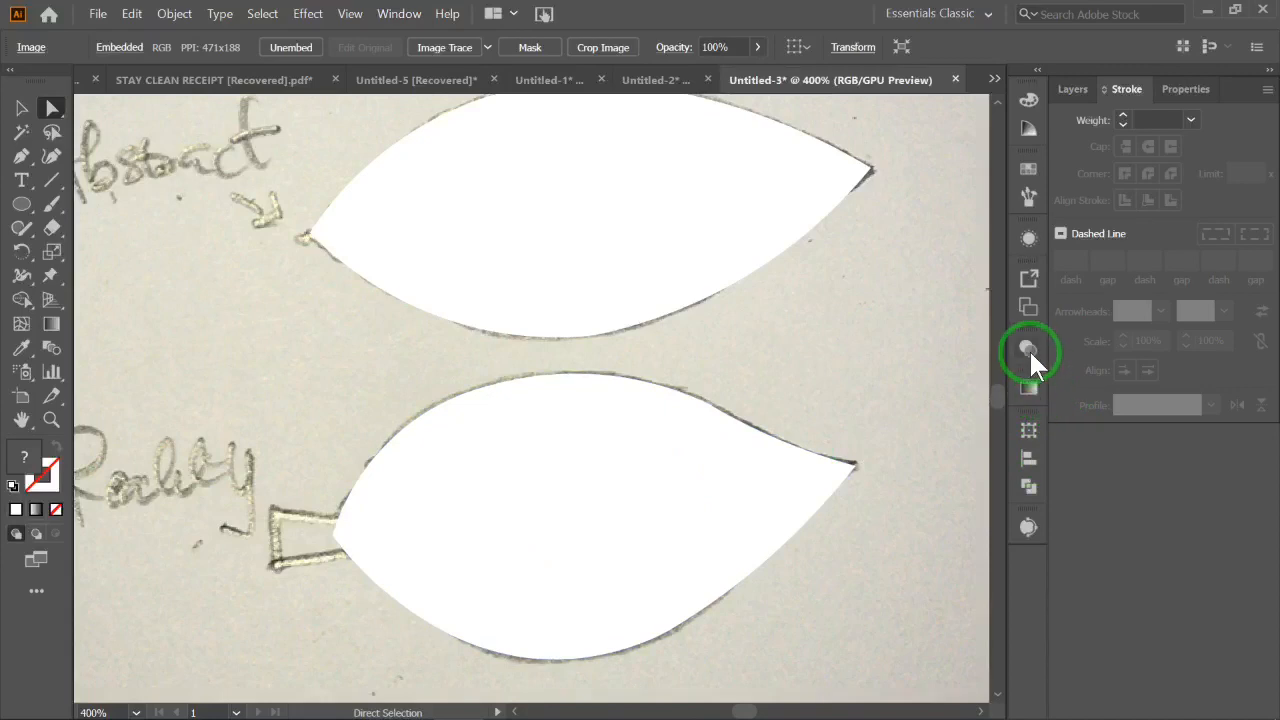
left_click(409, 18)
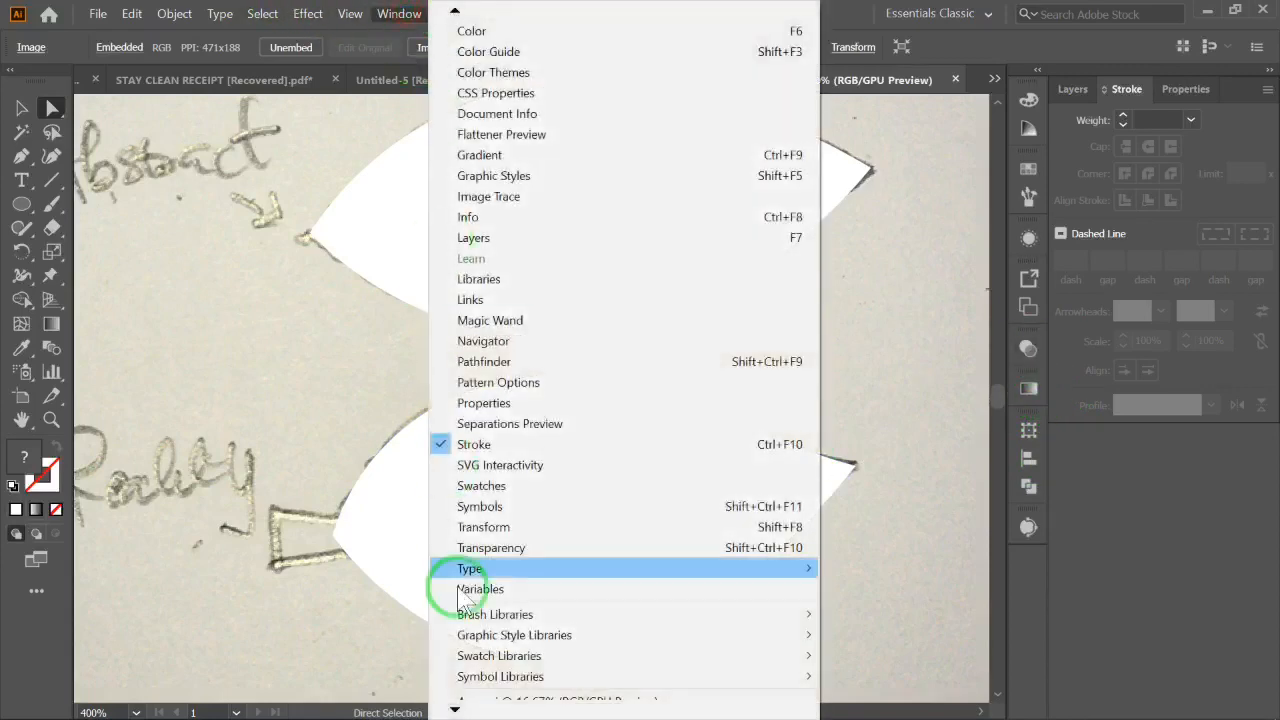
left_click(511, 550)
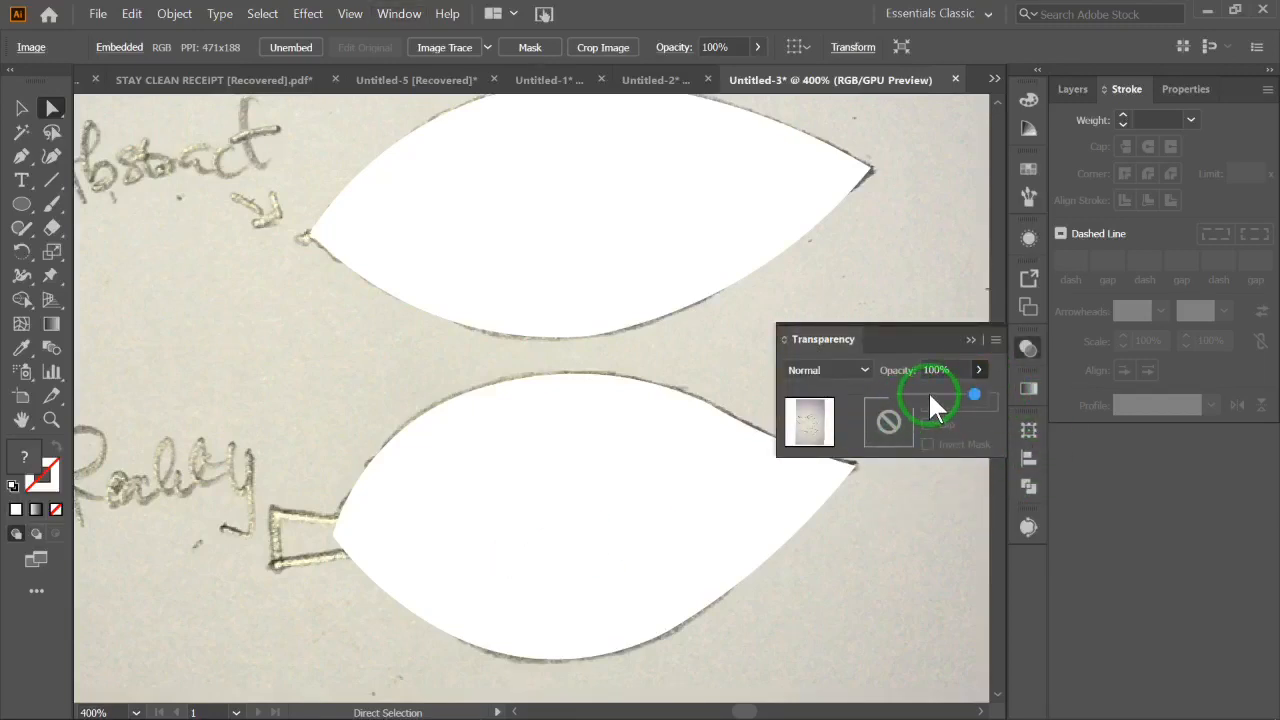
Try lowering the opacity of the placed sketch image to 37%
left_click(928, 393)
left_click_drag(929, 393, 998, 396)
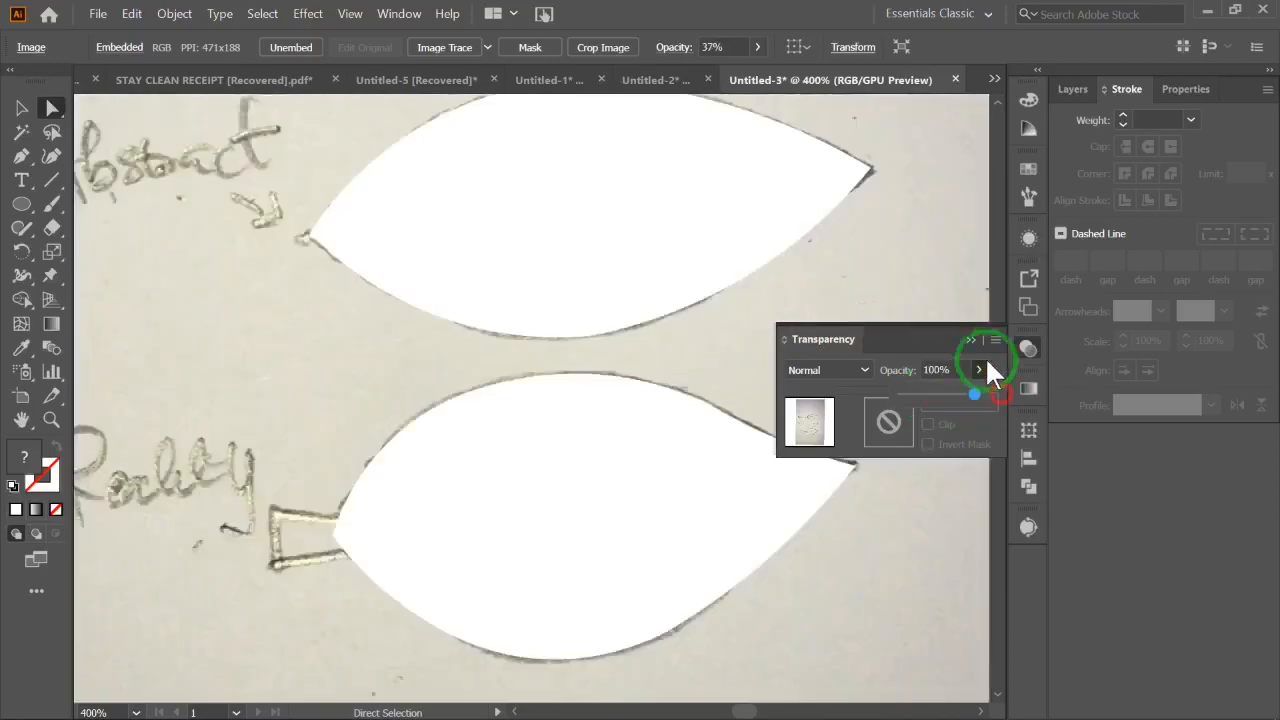
left_click(970, 340)
left_click(634, 489)
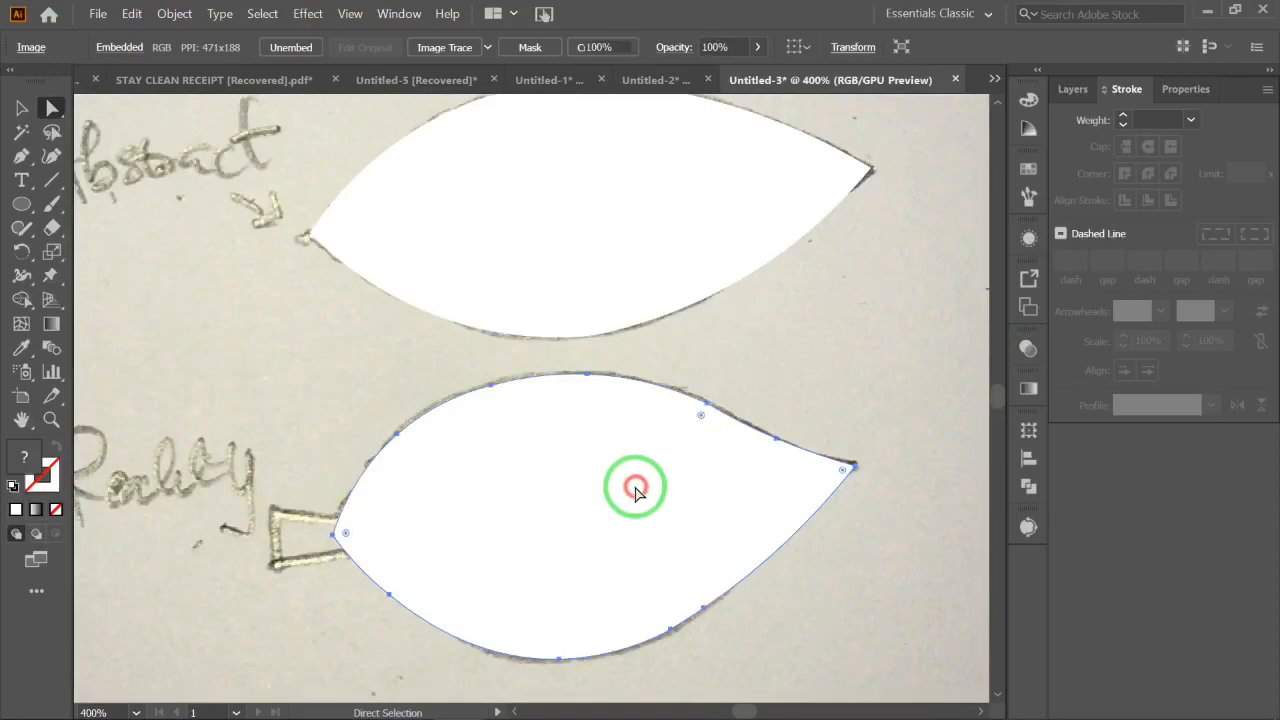
left_click(883, 335)
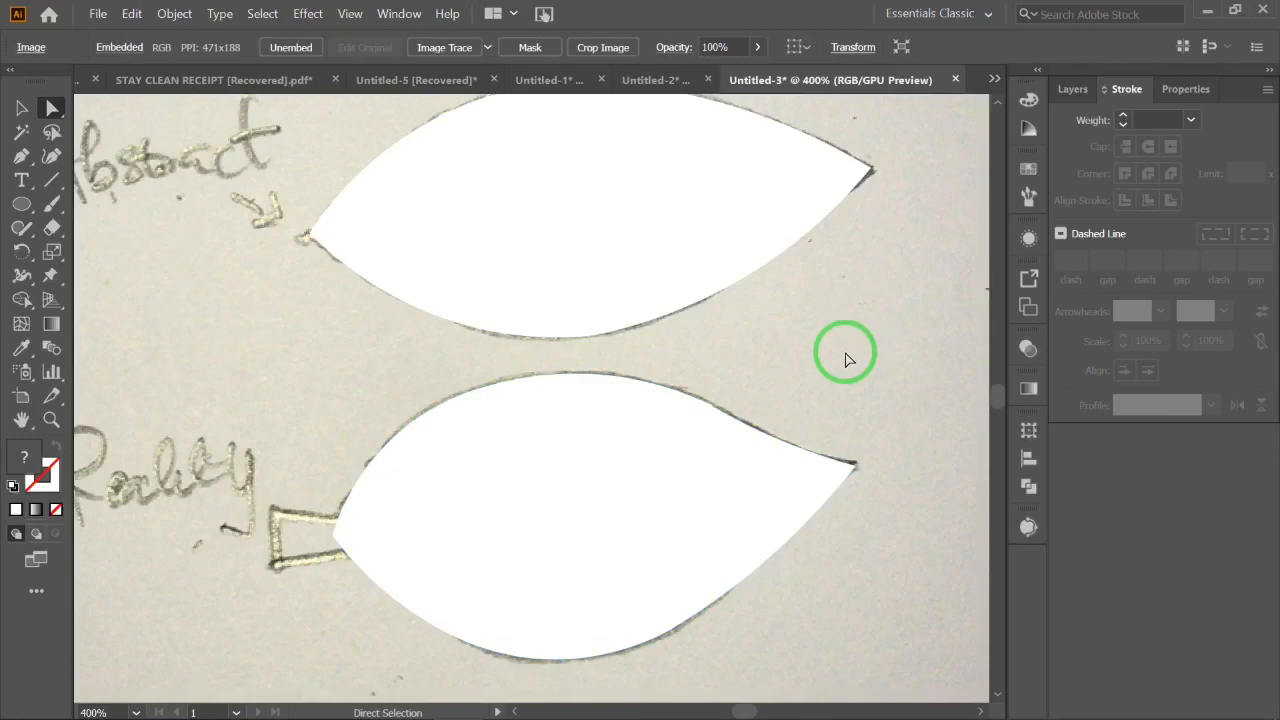
Set the opacity of the lower leaf shape to 57% so the sketched midrib shows through
left_click(649, 514)
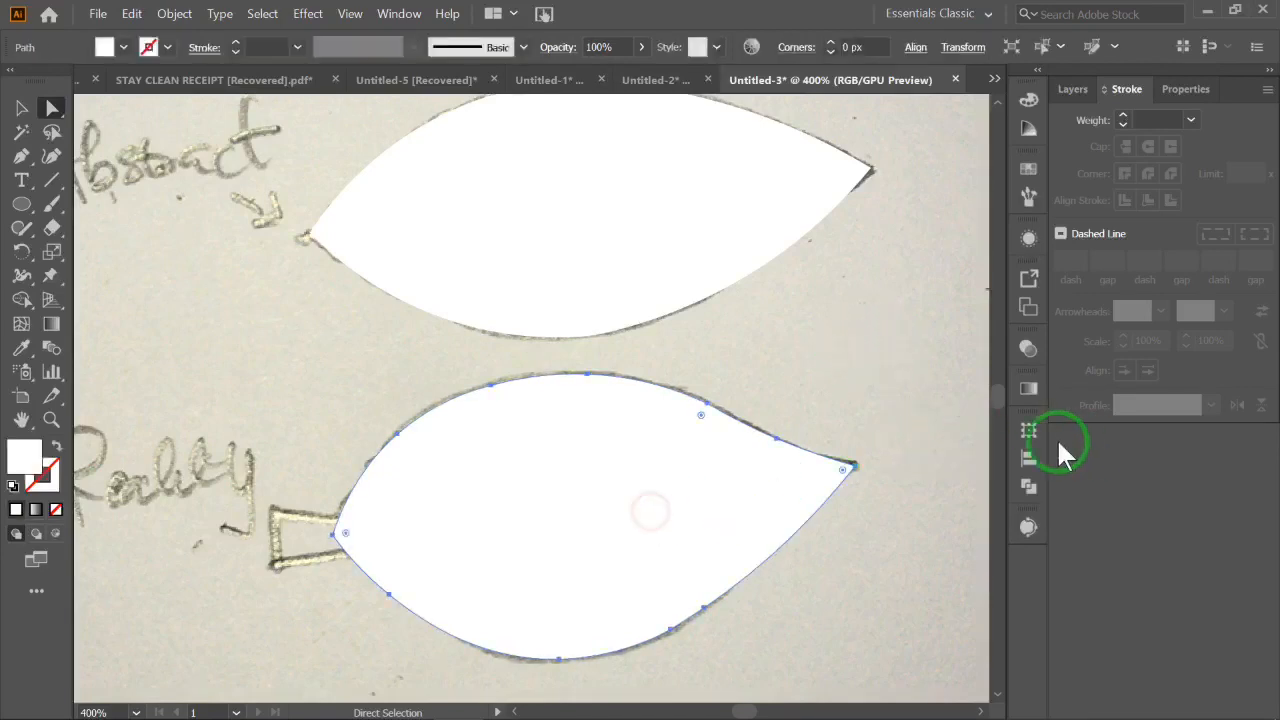
left_click(1029, 349)
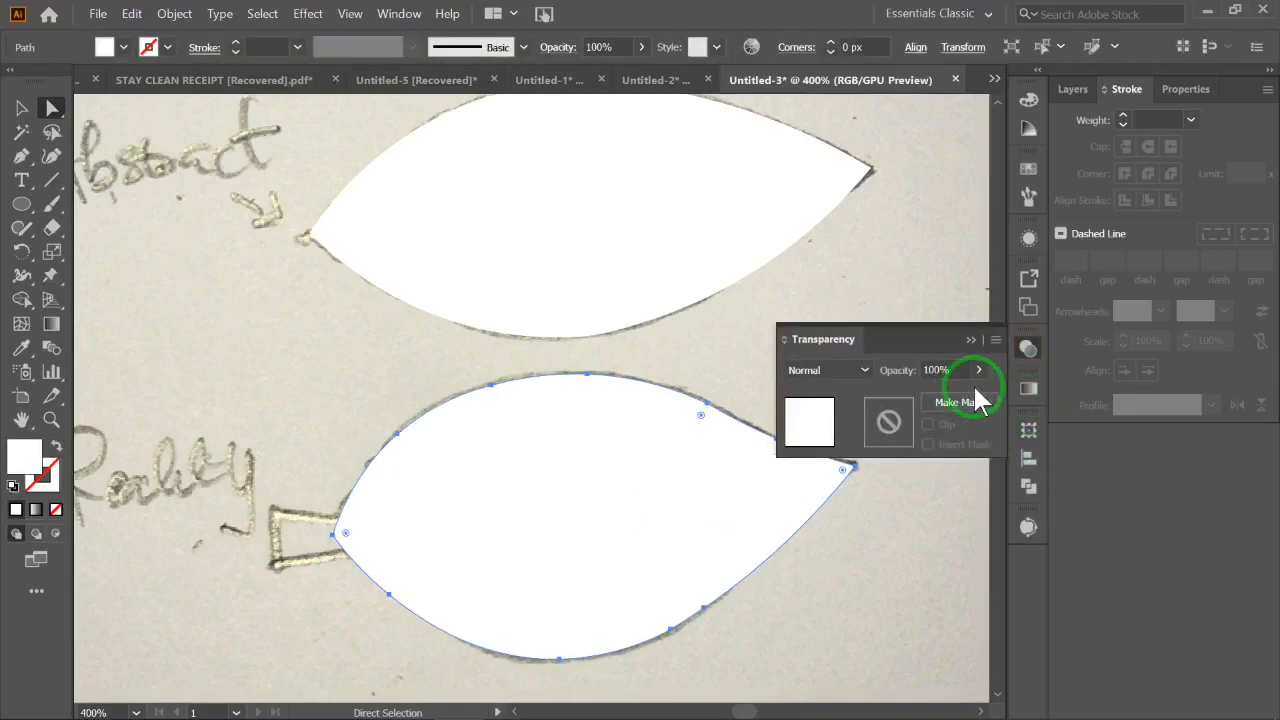
left_click_drag(940, 408, 945, 400)
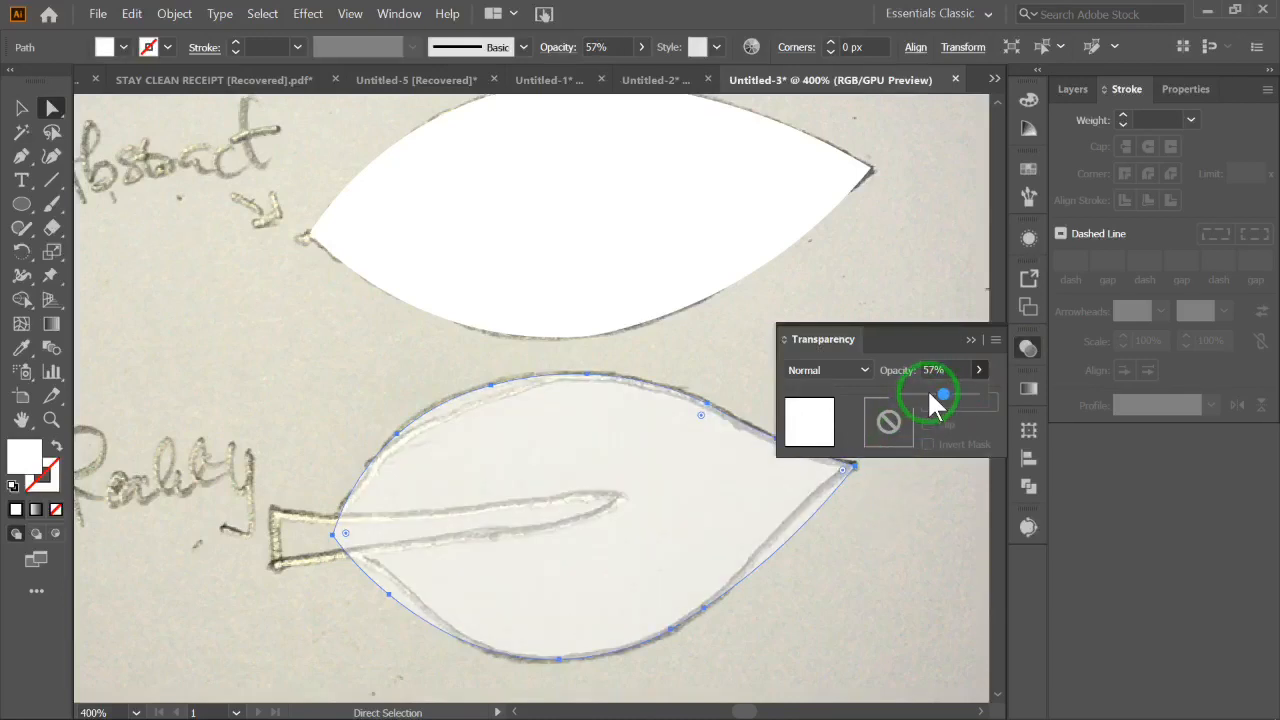
left_click(970, 340)
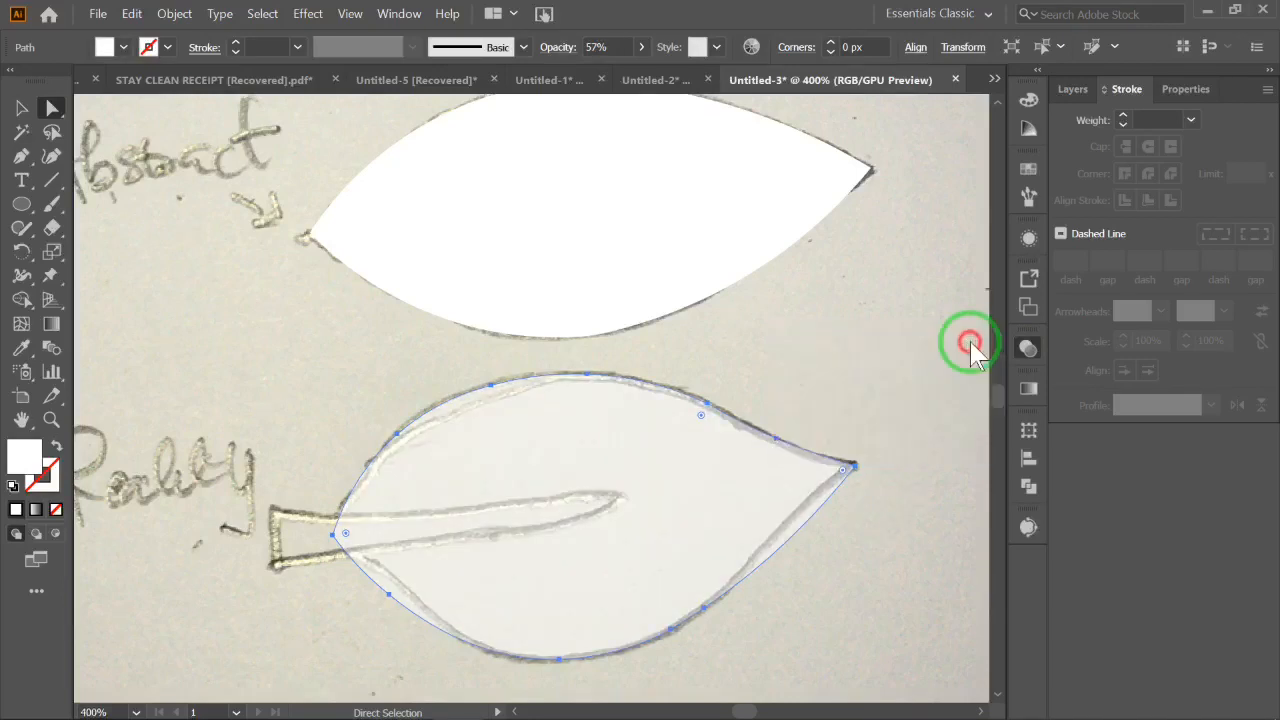
Draw a closed triangular midrib with the Pen tool, from the two stem corners to the sketched vein's tip inside the leaf
left_click(21, 157)
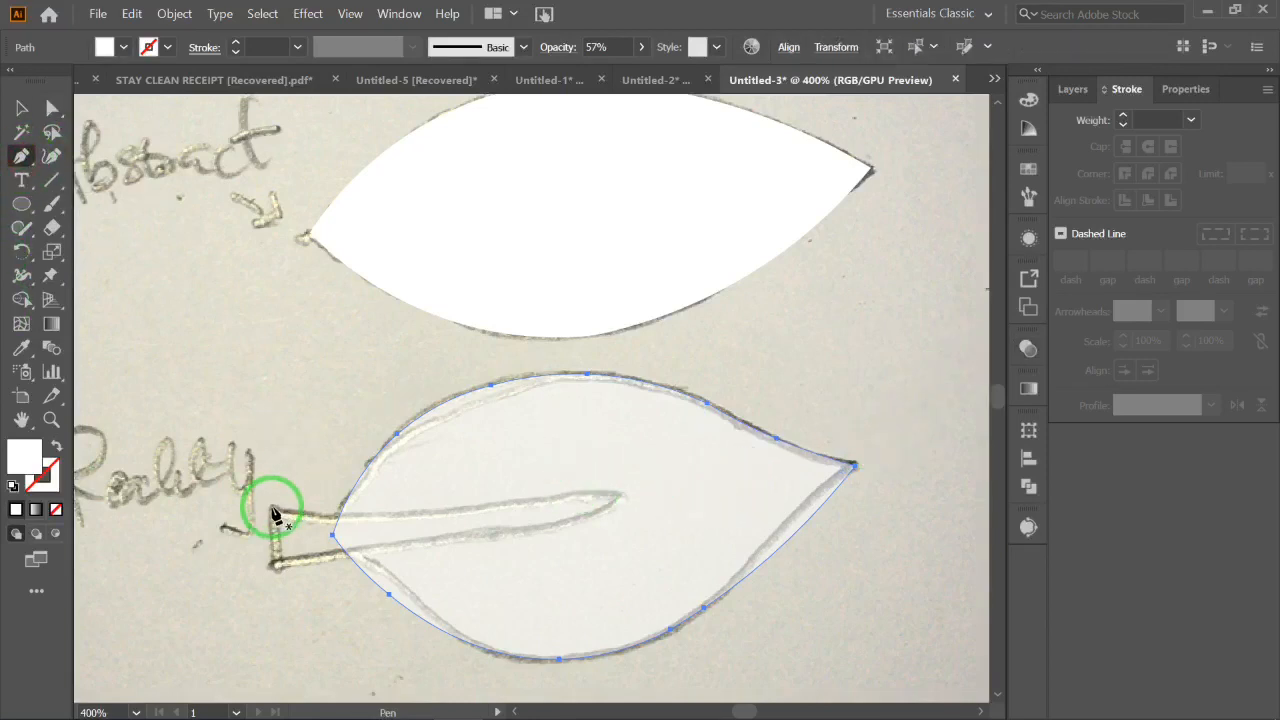
left_click(272, 512)
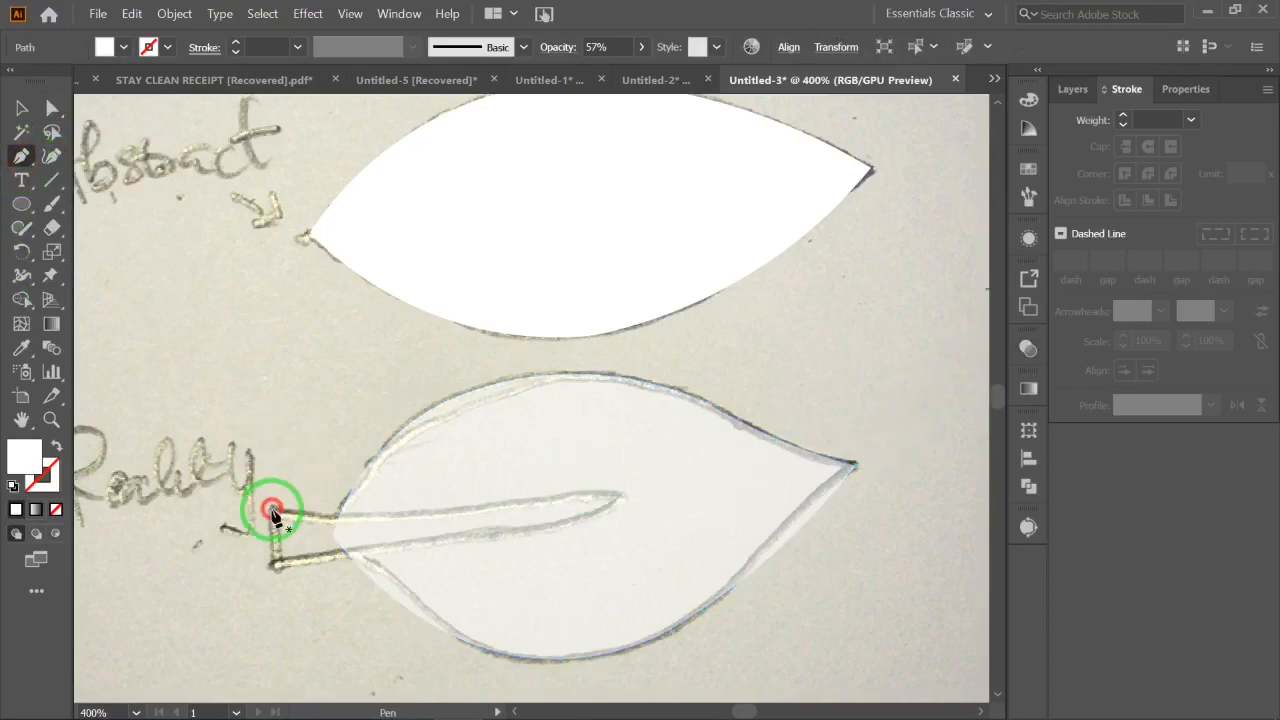
left_click(617, 494)
left_click(276, 566)
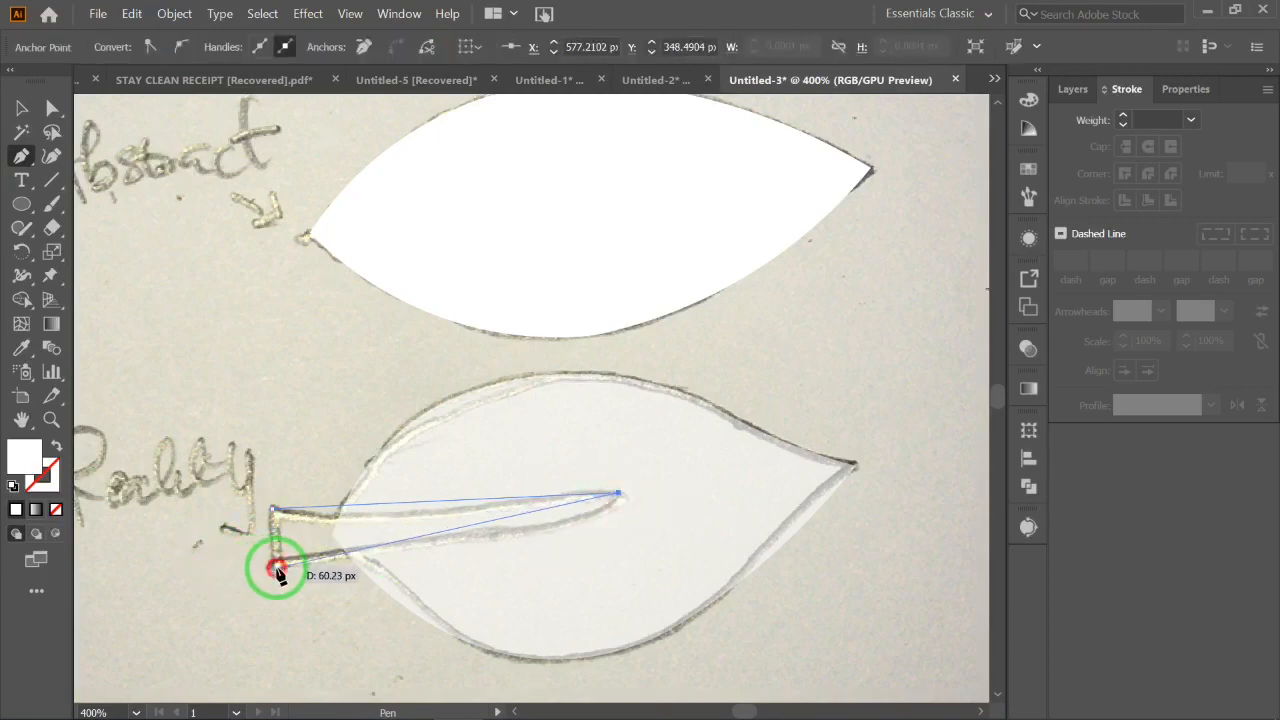
left_click(272, 511)
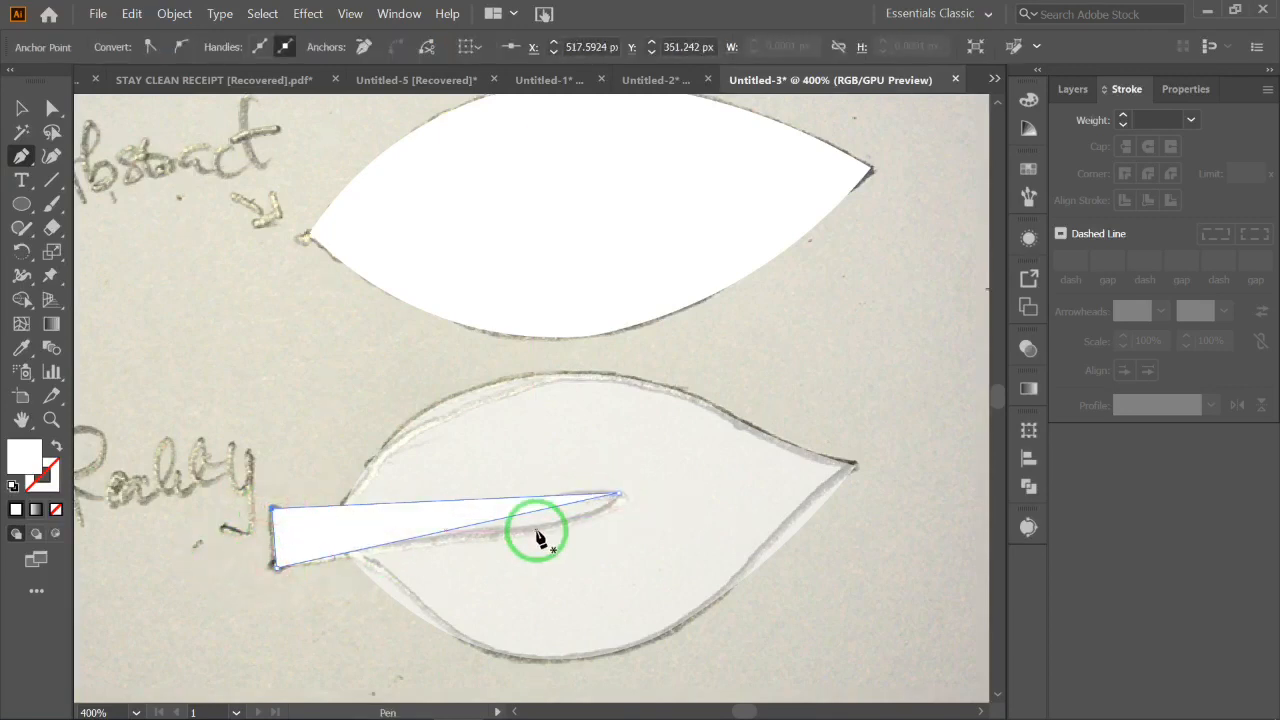
Reshape the midrib by stretching and blunting its pointed end, and shift the shape slightly toward the stem
left_click(53, 108)
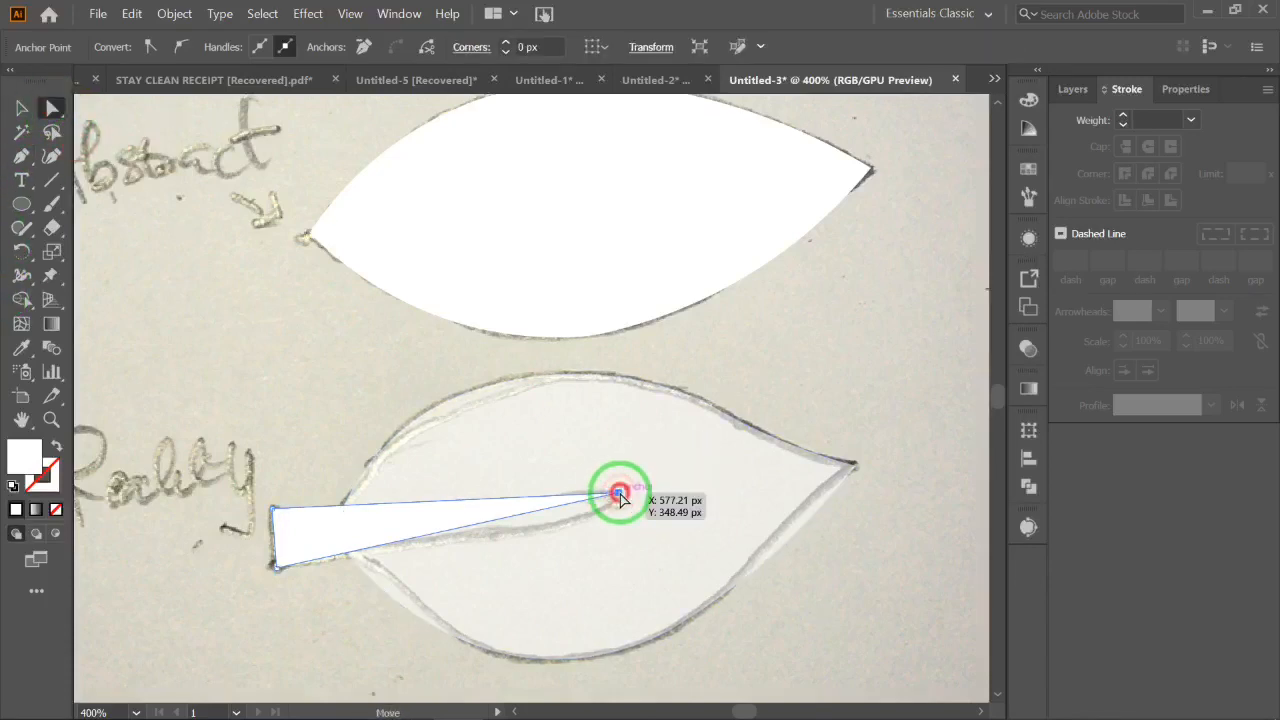
left_click_drag(620, 493, 686, 488)
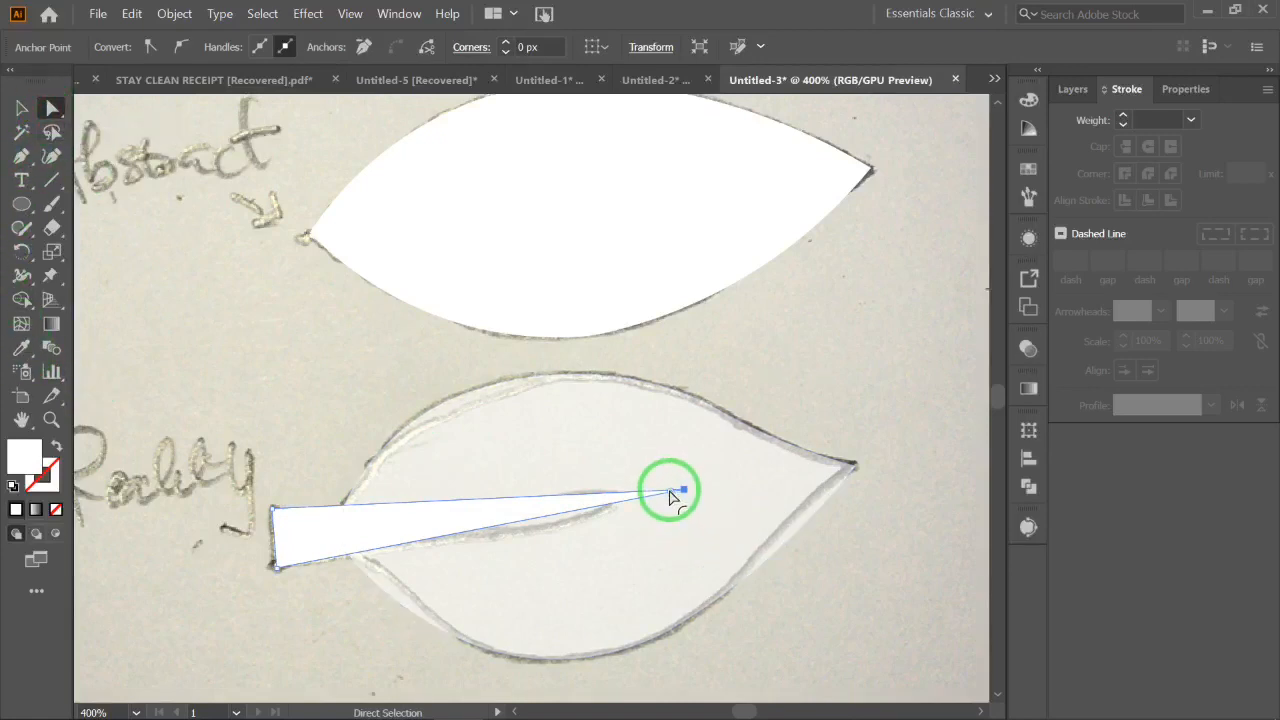
left_click_drag(670, 496, 612, 508)
mouse_move(443, 514)
left_mouse_down()
mouse_move(456, 521)
mouse_move(435, 521)
left_mouse_up()
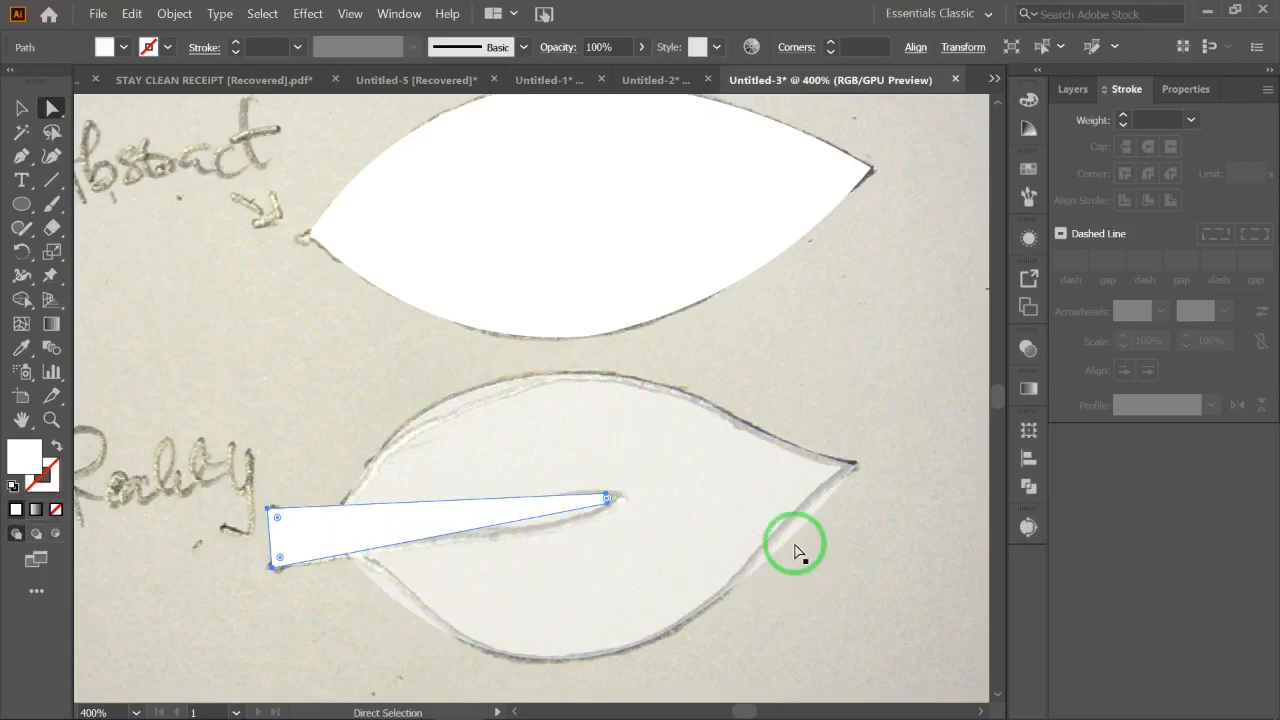
Set the lower leaf shape's opacity back to 100%
left_click(688, 522)
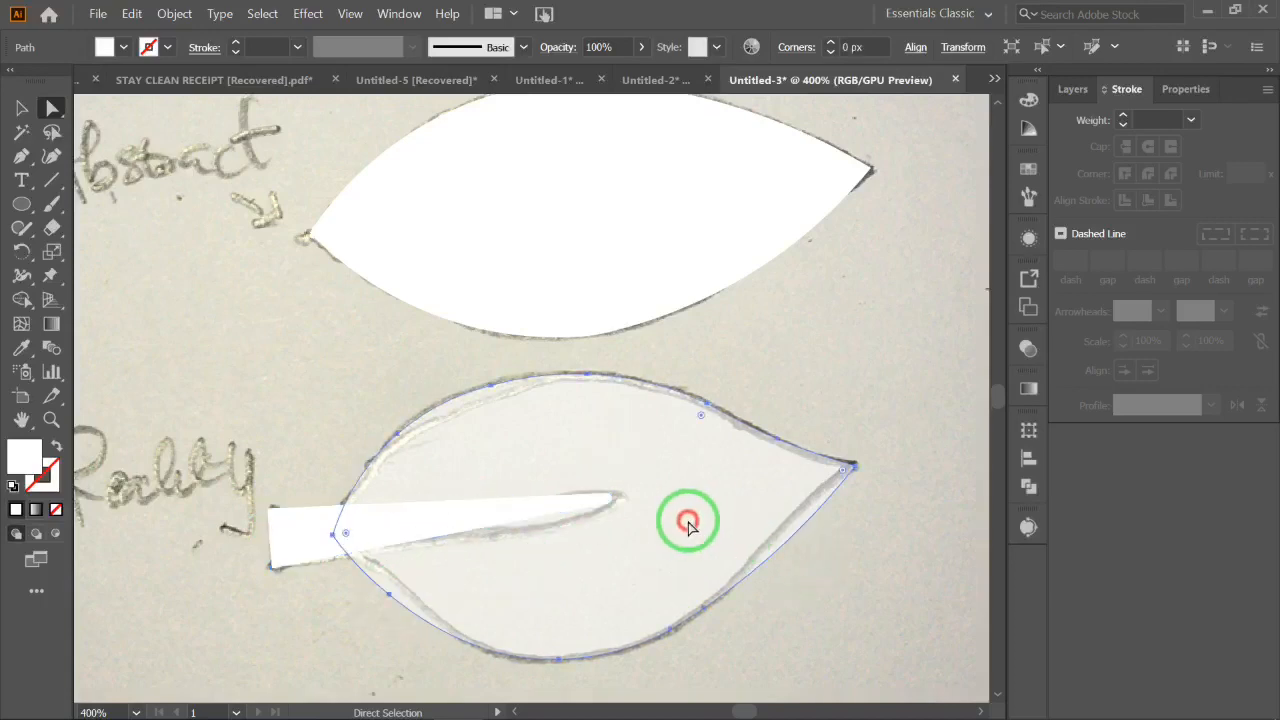
left_click(1027, 350)
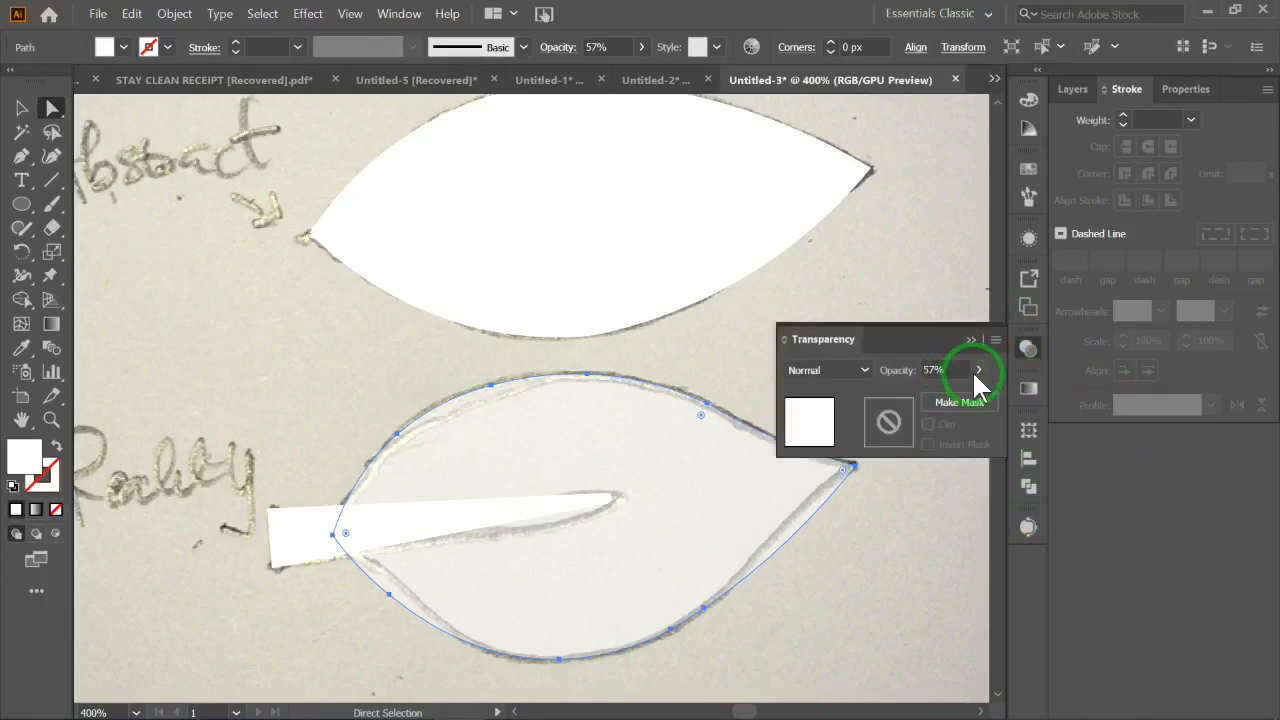
left_click(978, 370)
left_click_drag(945, 395, 1018, 395)
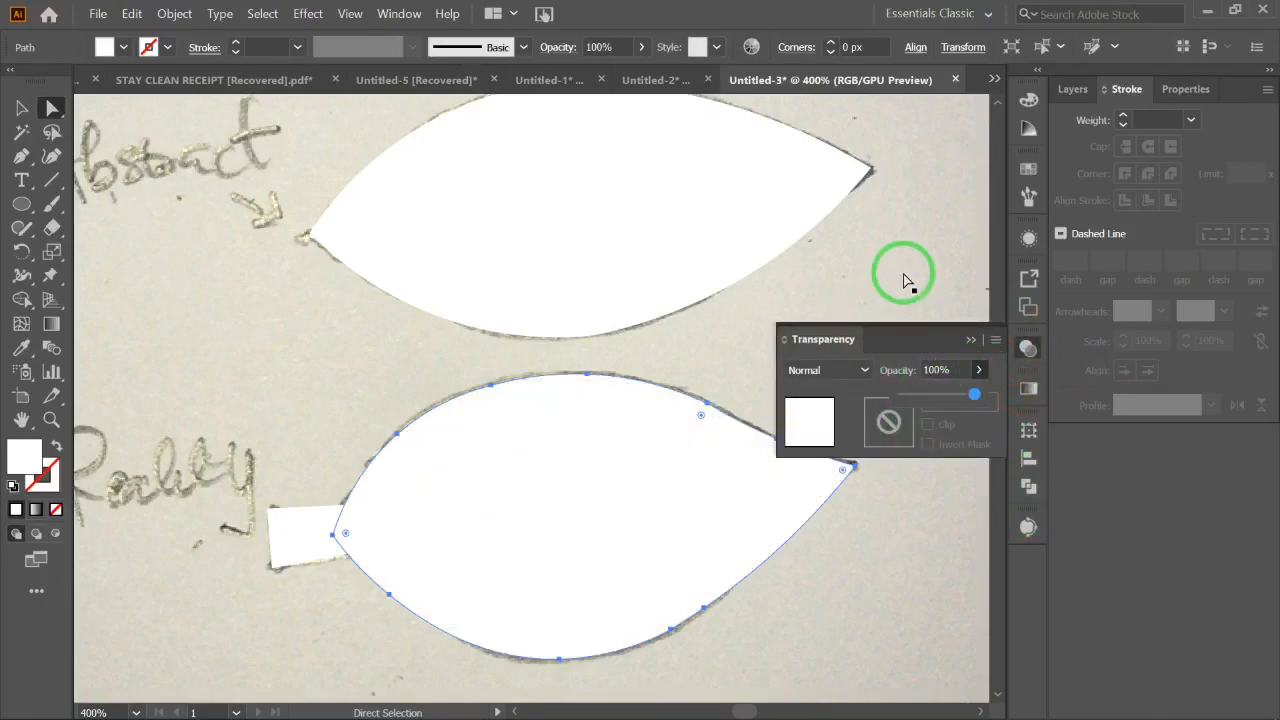
left_click(968, 340)
Fill the midrib shape of the lower leaf with a dark green colour
left_click(295, 540)
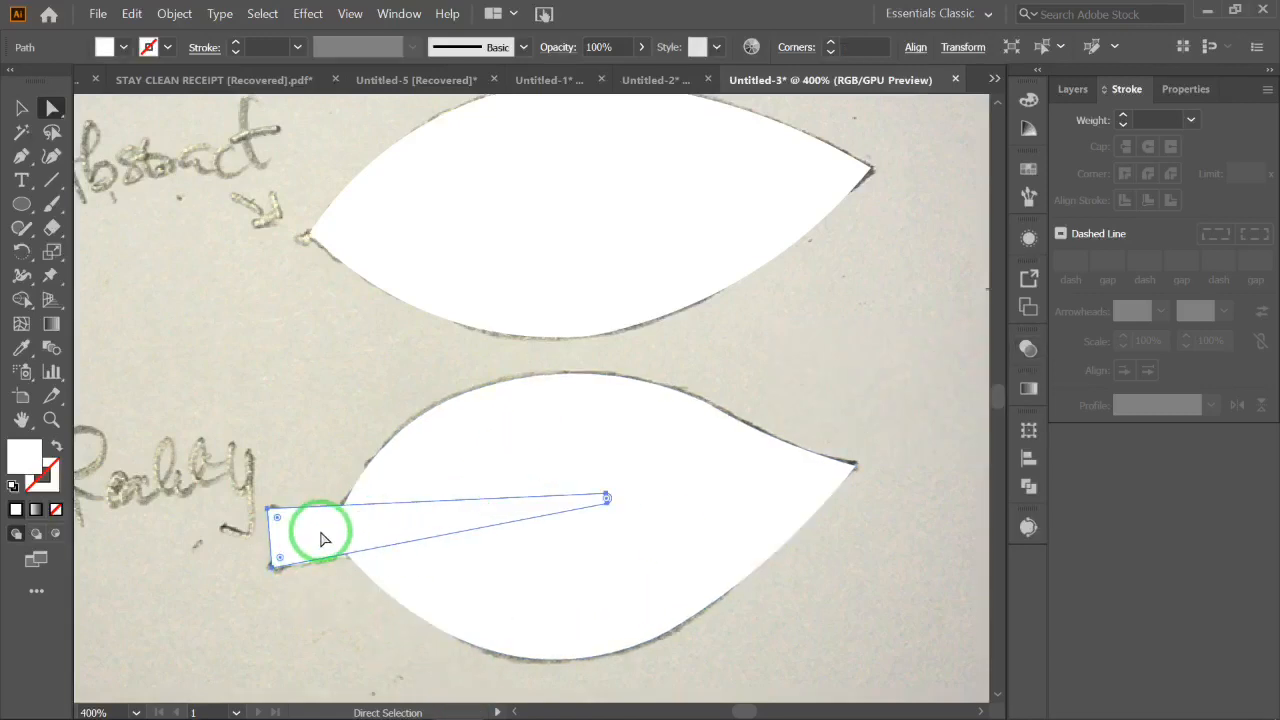
left_click(568, 455, "shift")
left_click(342, 538)
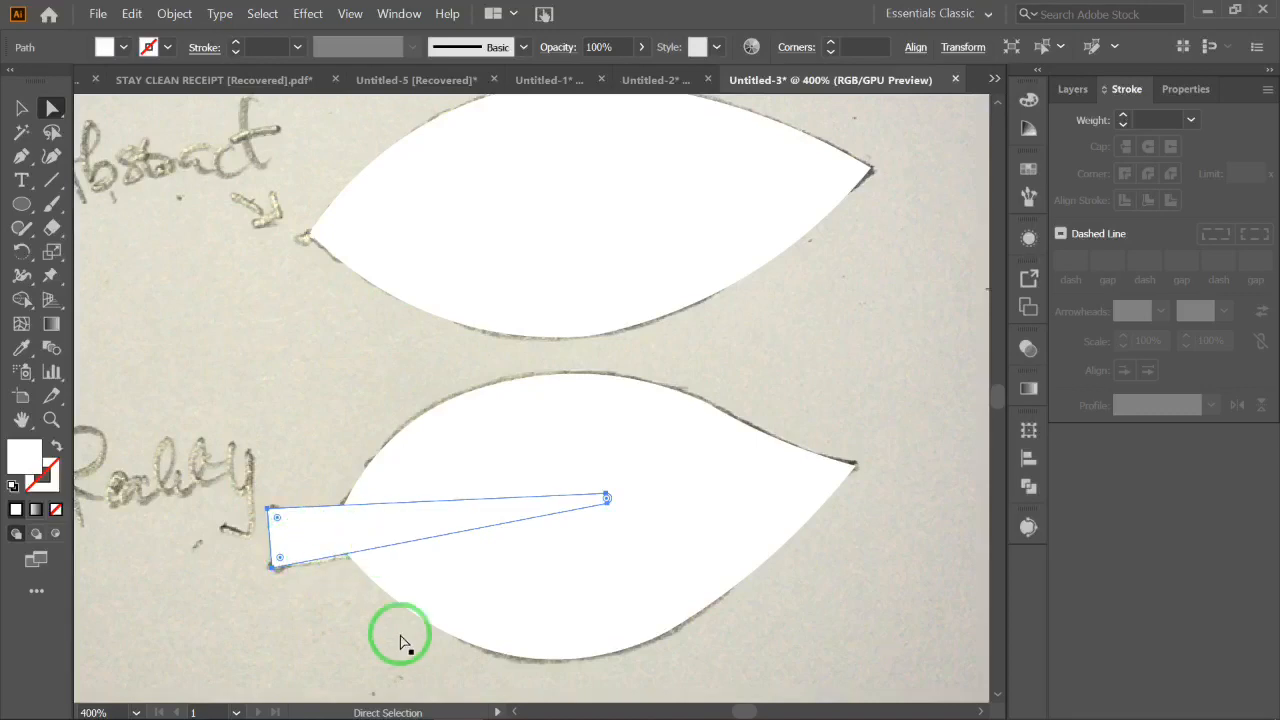
double_click(24, 458)
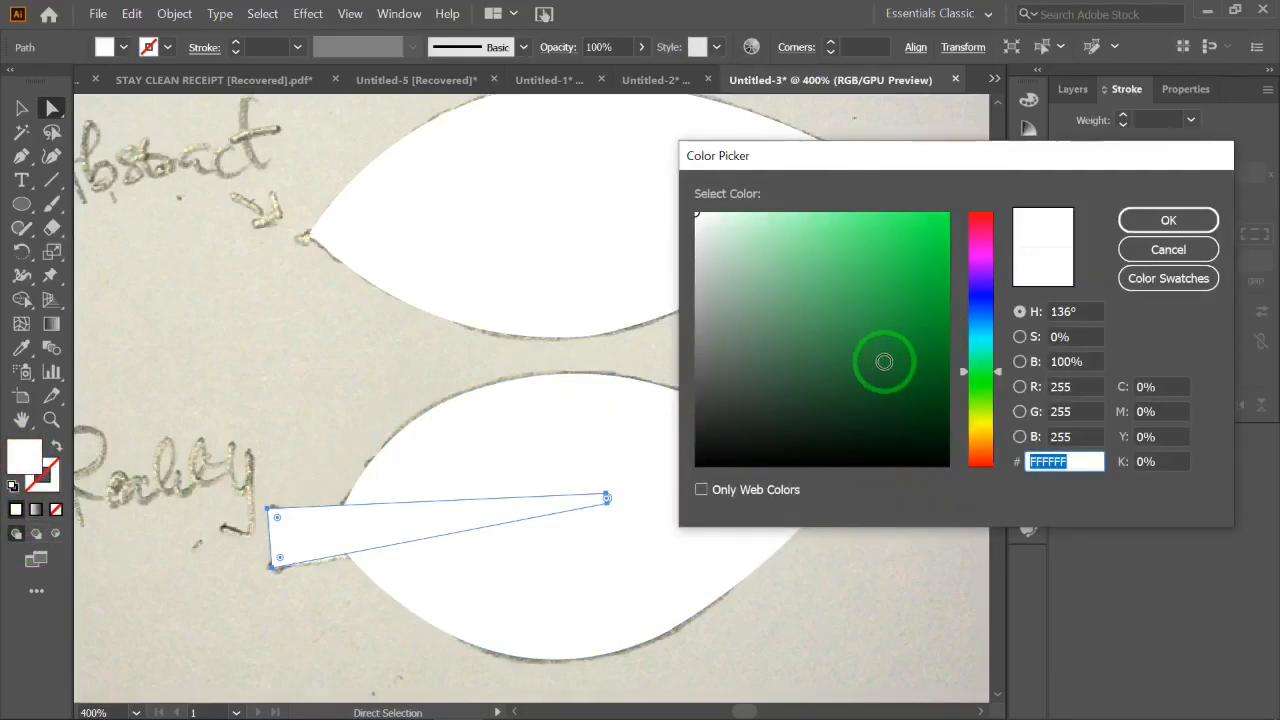
left_click(882, 362)
left_click(1174, 226)
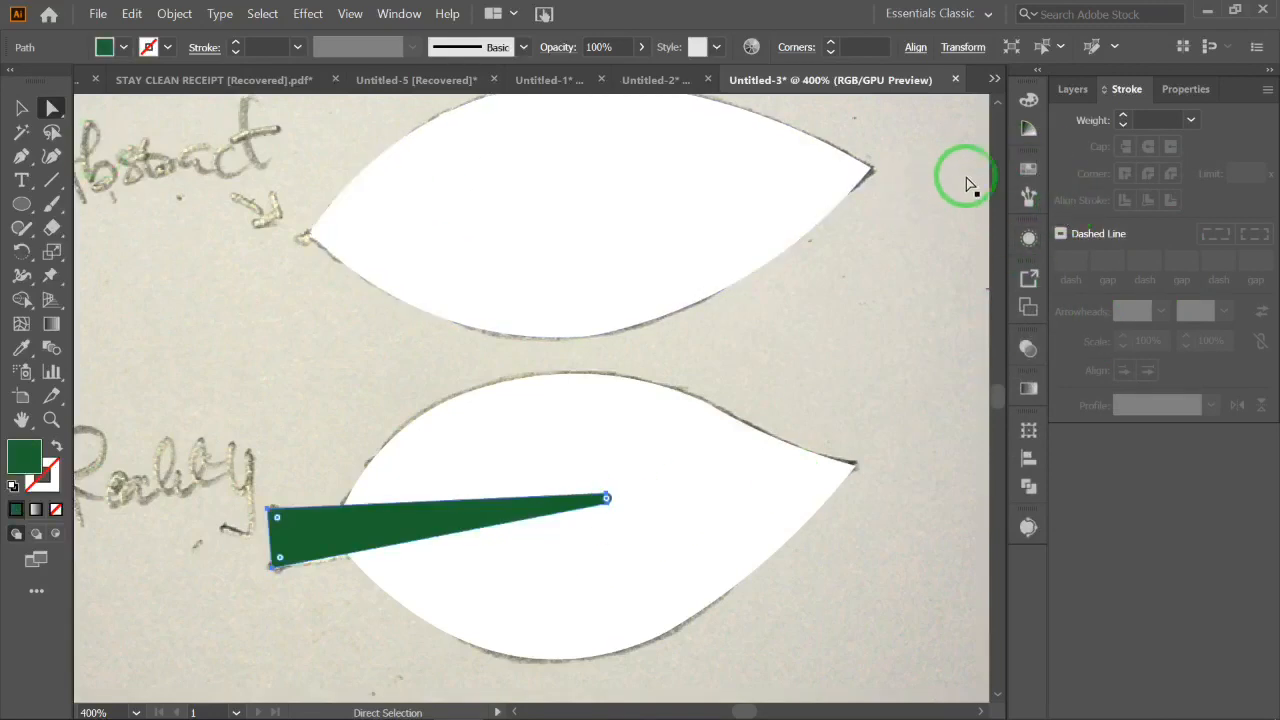
Fill the lower leaf's midrib shape with the deeper green swatch #006837
left_click(1036, 171)
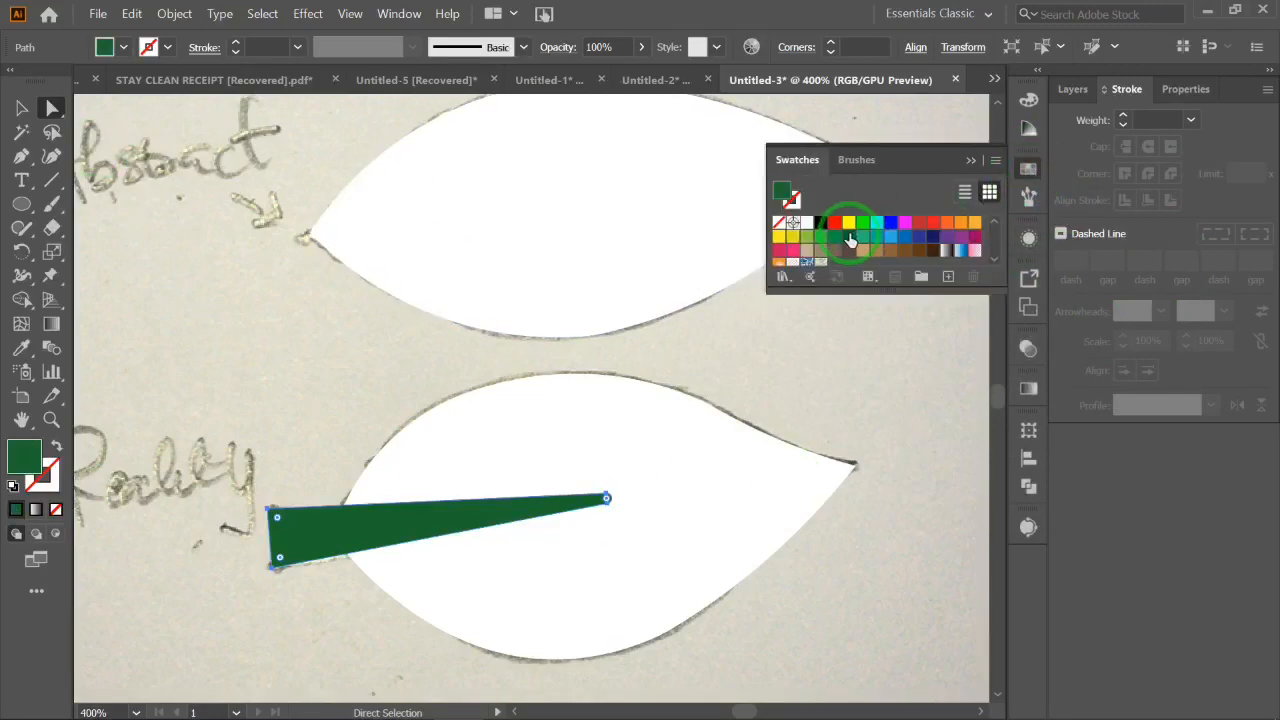
left_click(970, 160)
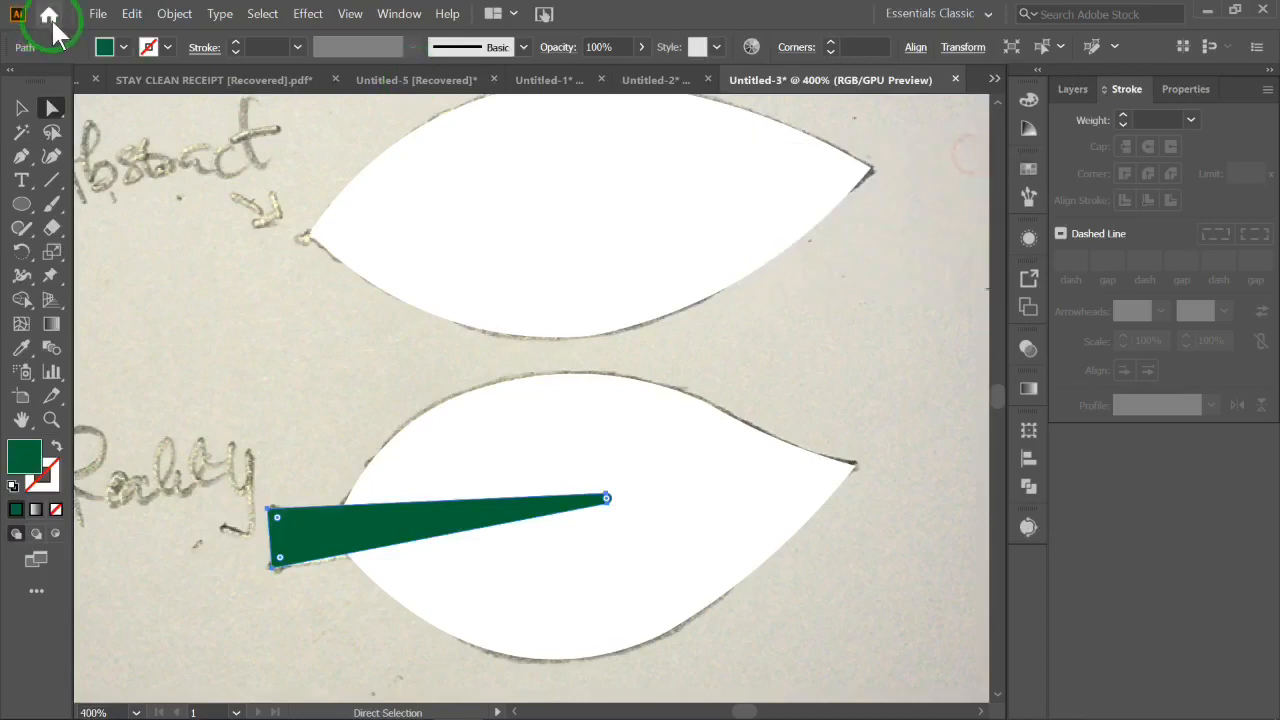
left_click(124, 47)
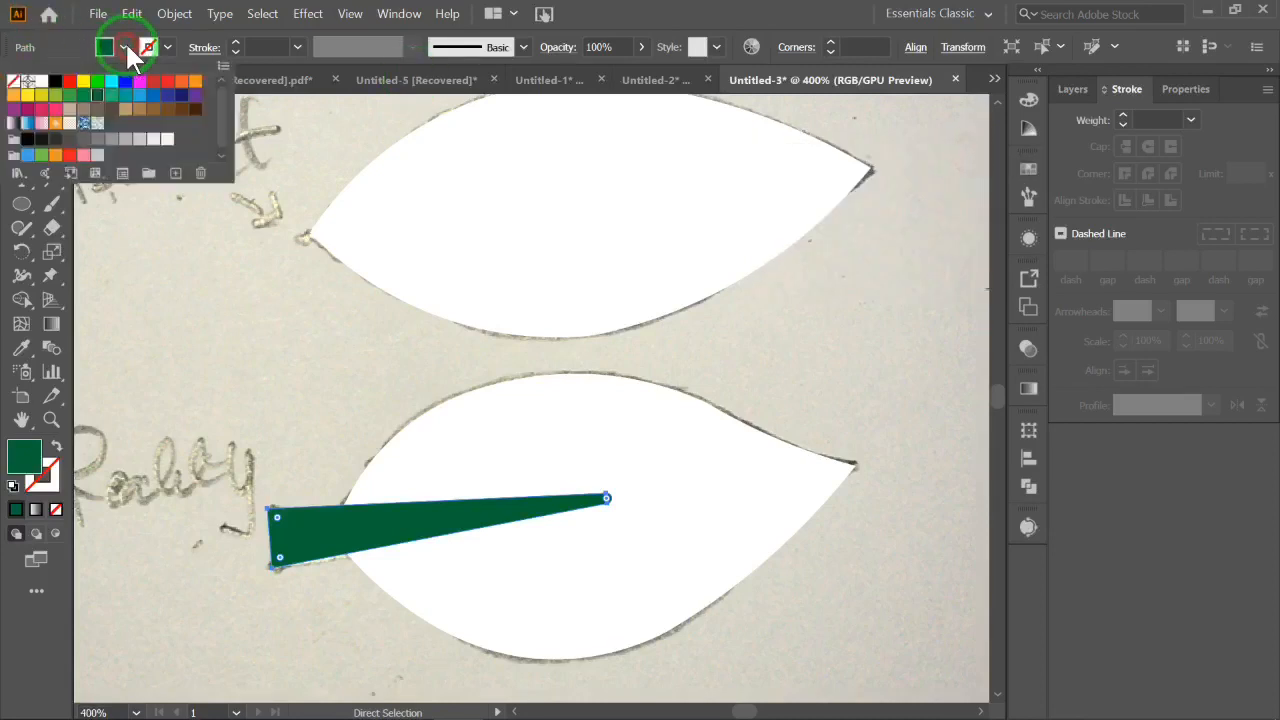
left_click(86, 97)
left_click(97, 95)
left_click(123, 55)
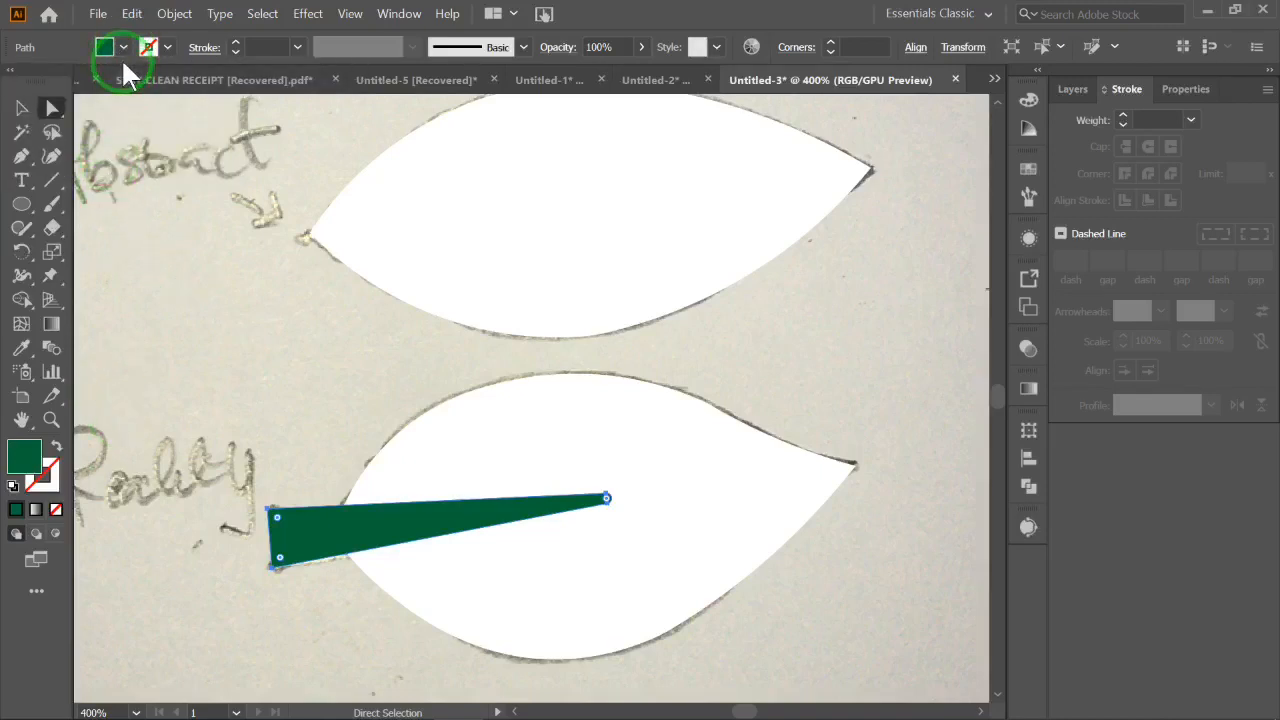
left_click(103, 47)
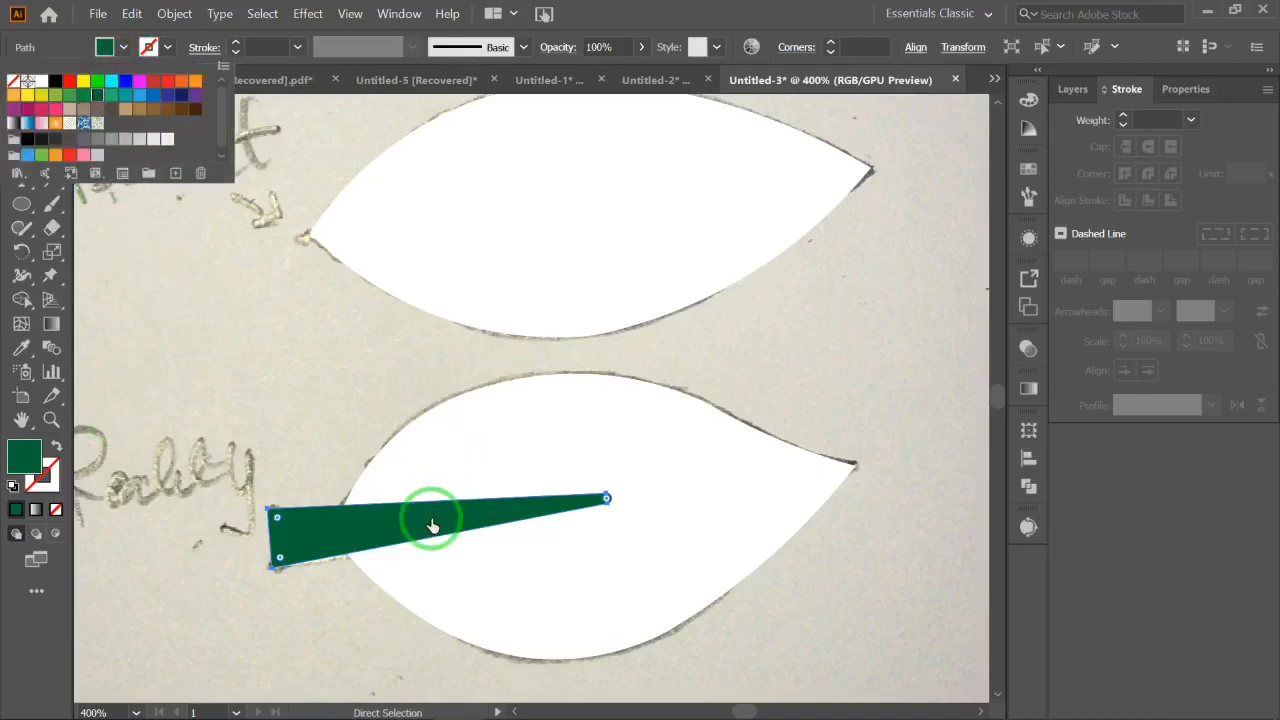
Change the midrib's fill to grey #8E8E8E using the Color Picker
double_click(25, 456)
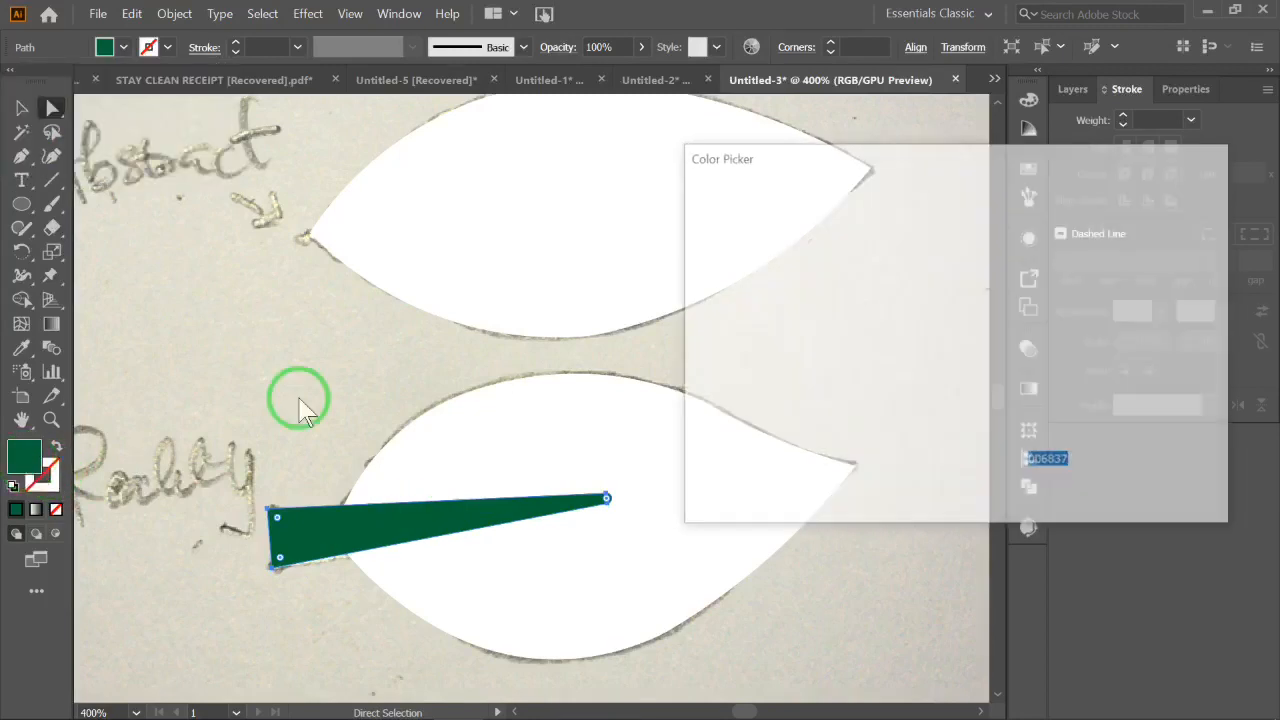
left_click_drag(792, 345, 663, 323)
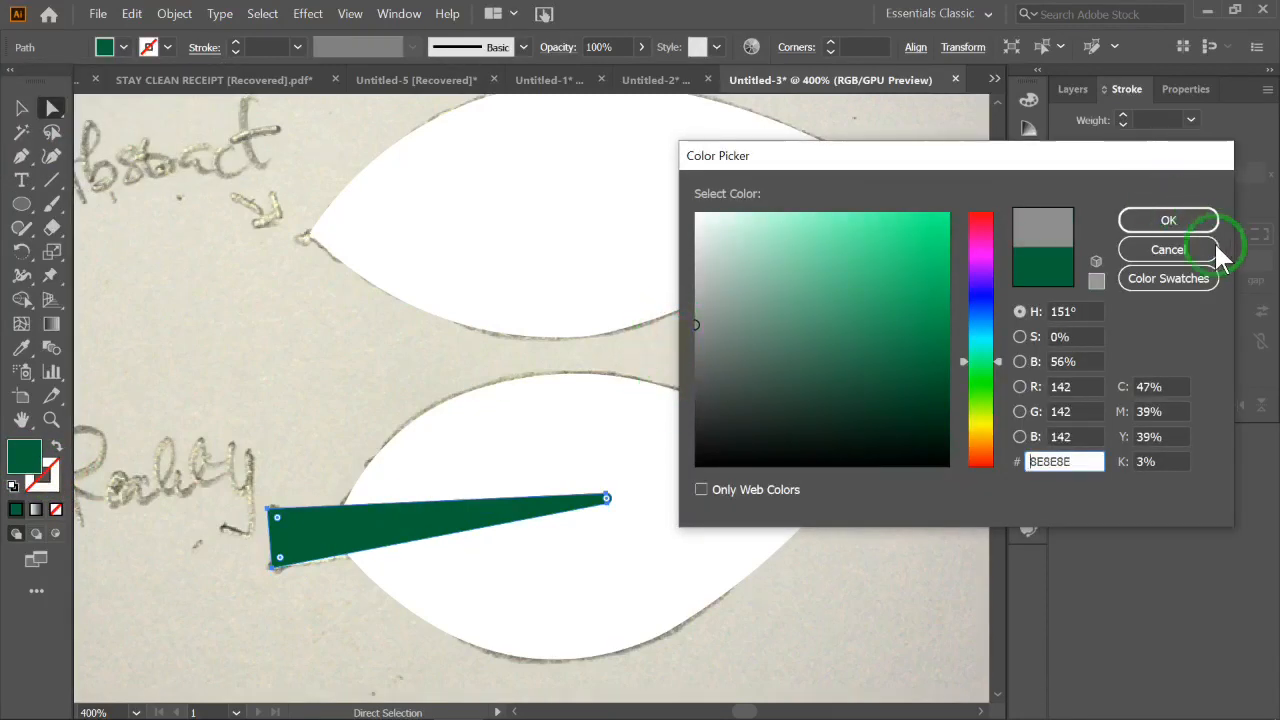
left_click(1180, 219)
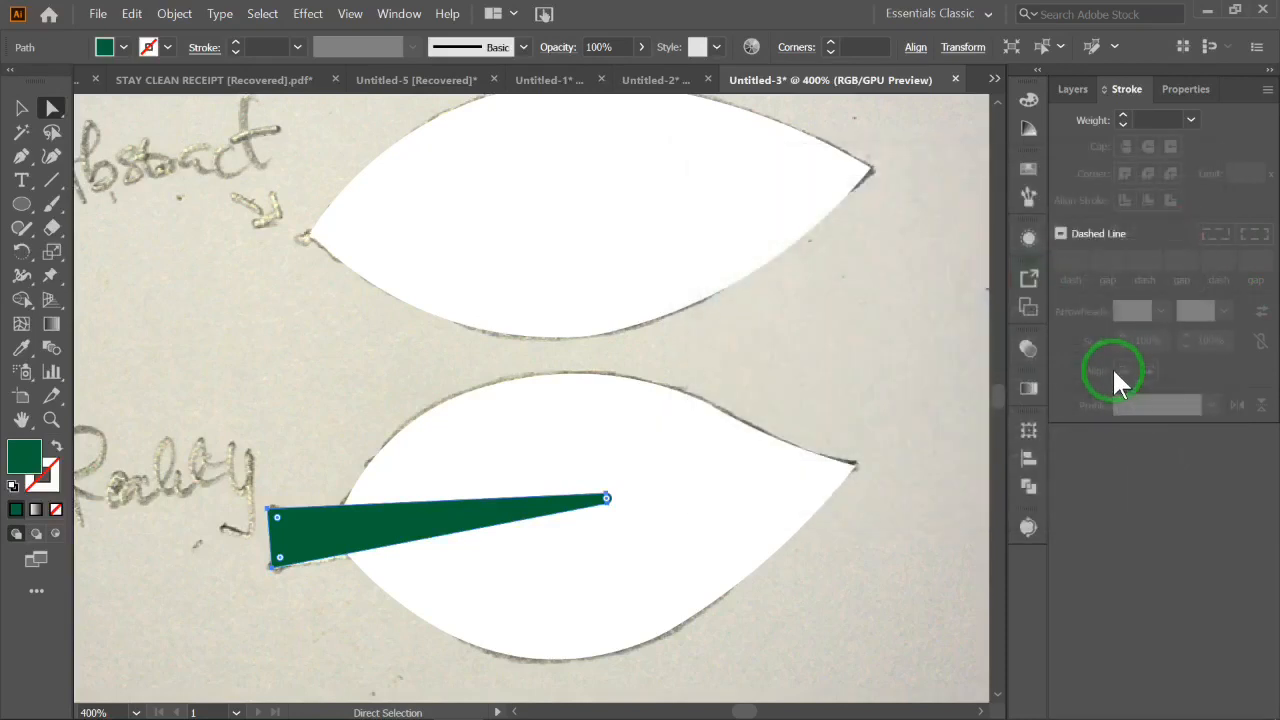
Try several brown and green swatches on the midrib, ending with a medium brown fill
left_click(123, 47)
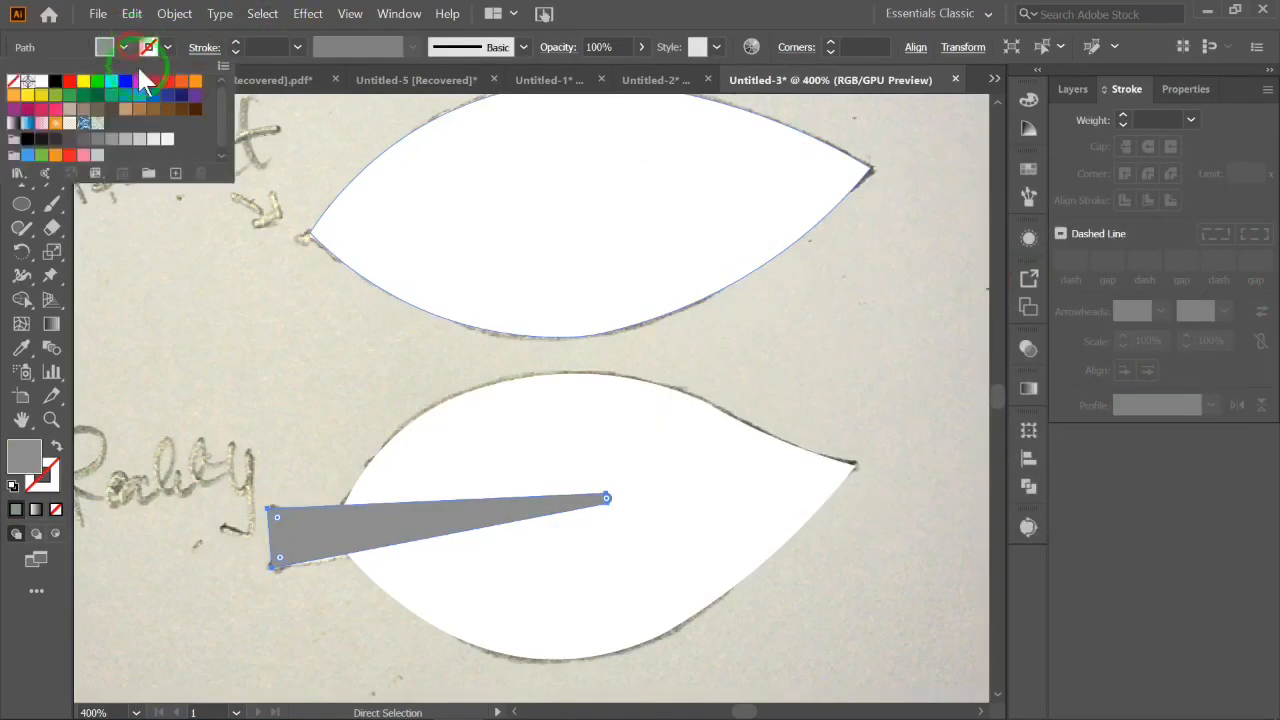
left_click(154, 110)
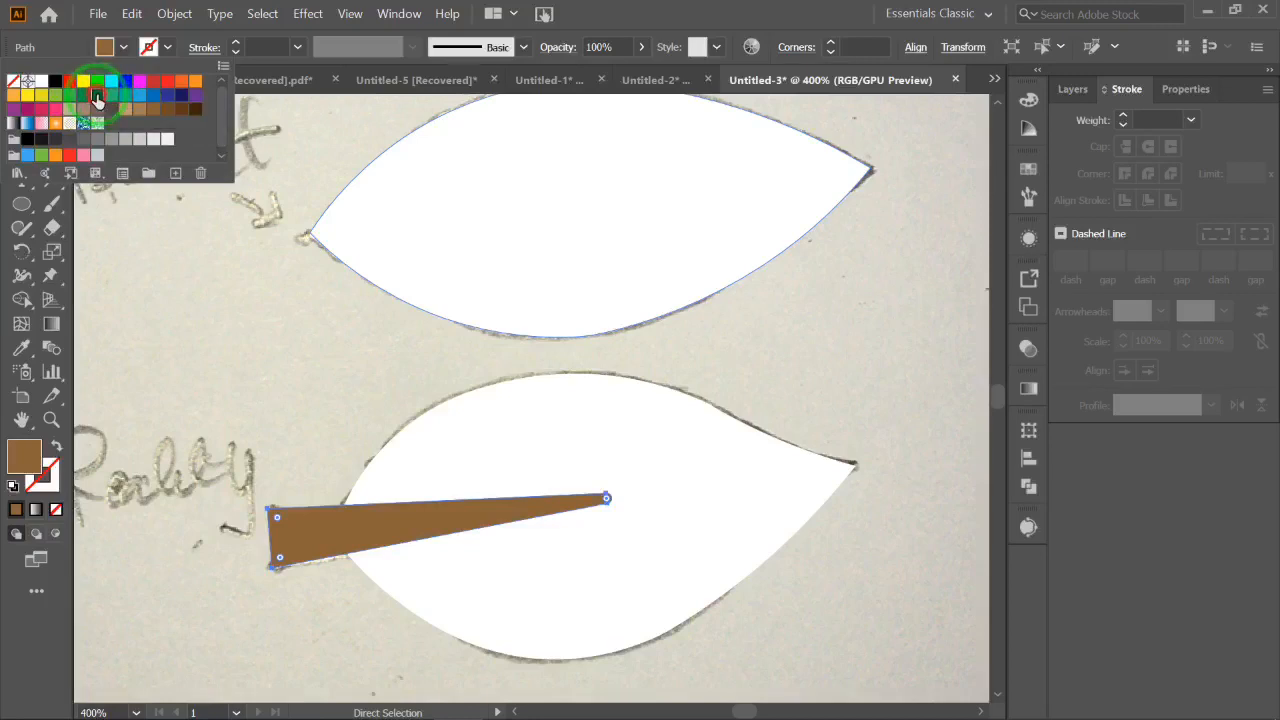
left_click(97, 95)
left_click(123, 110)
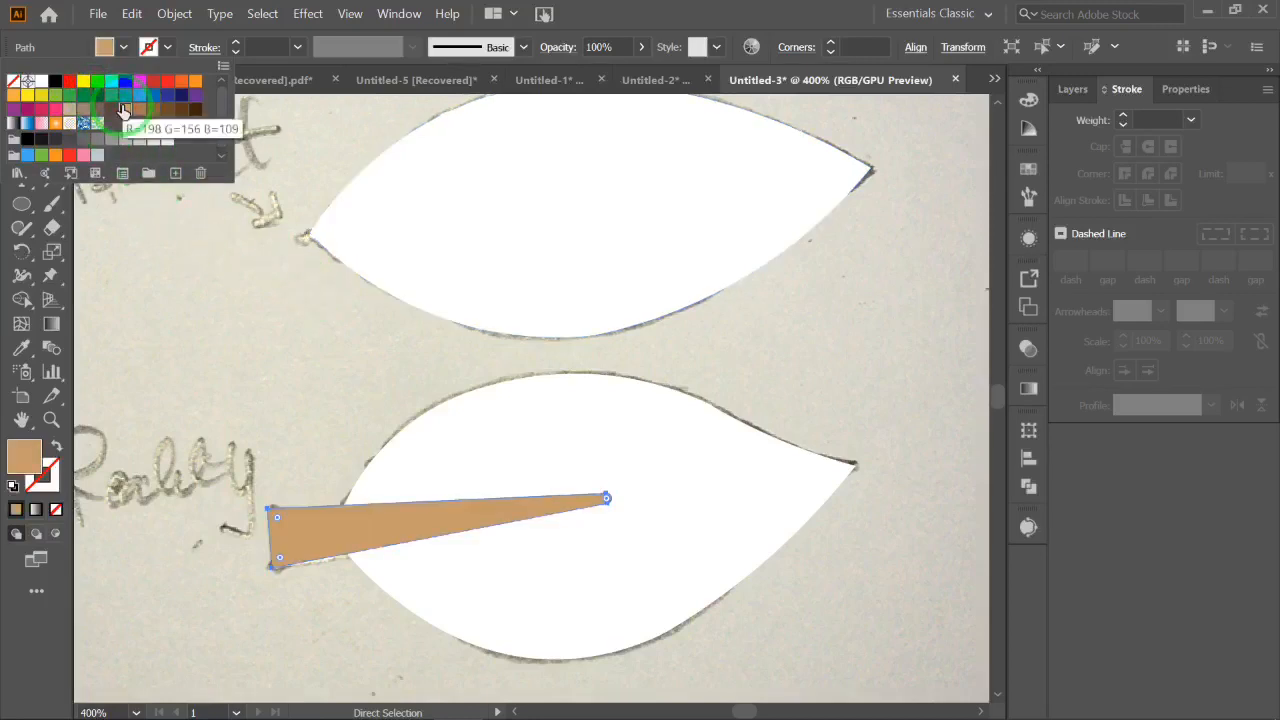
left_click(140, 111)
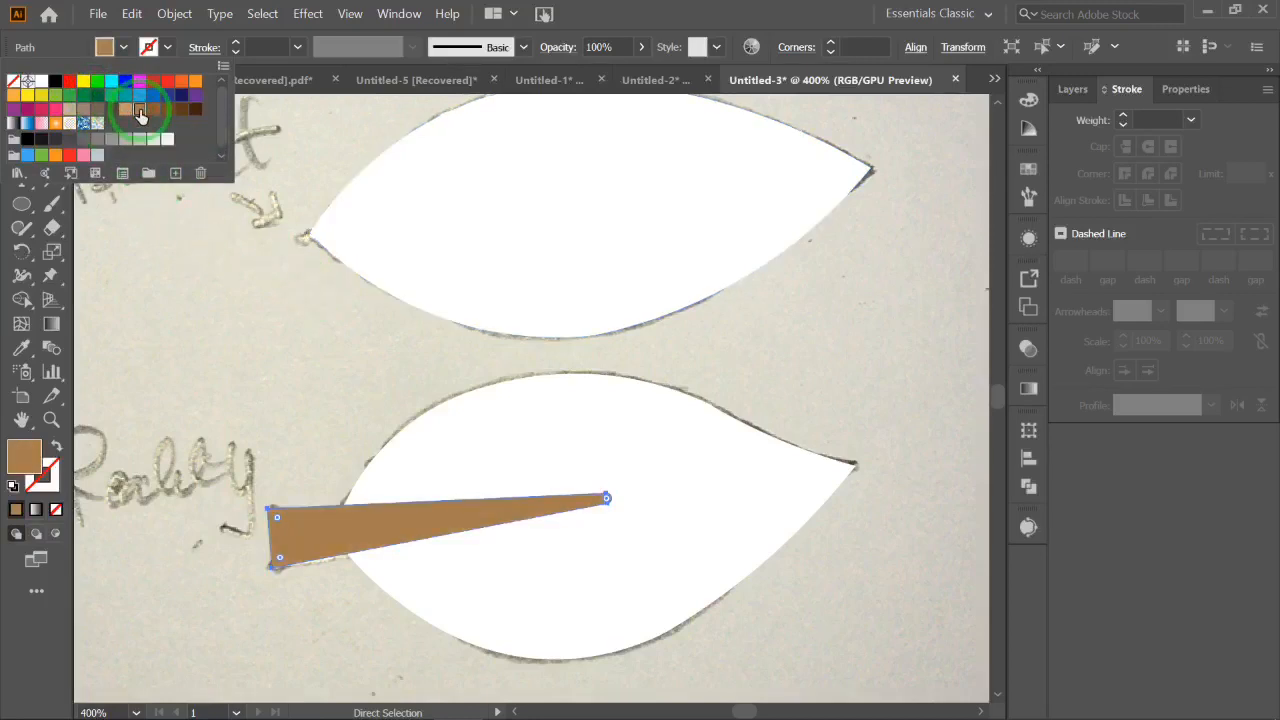
left_click(153, 111)
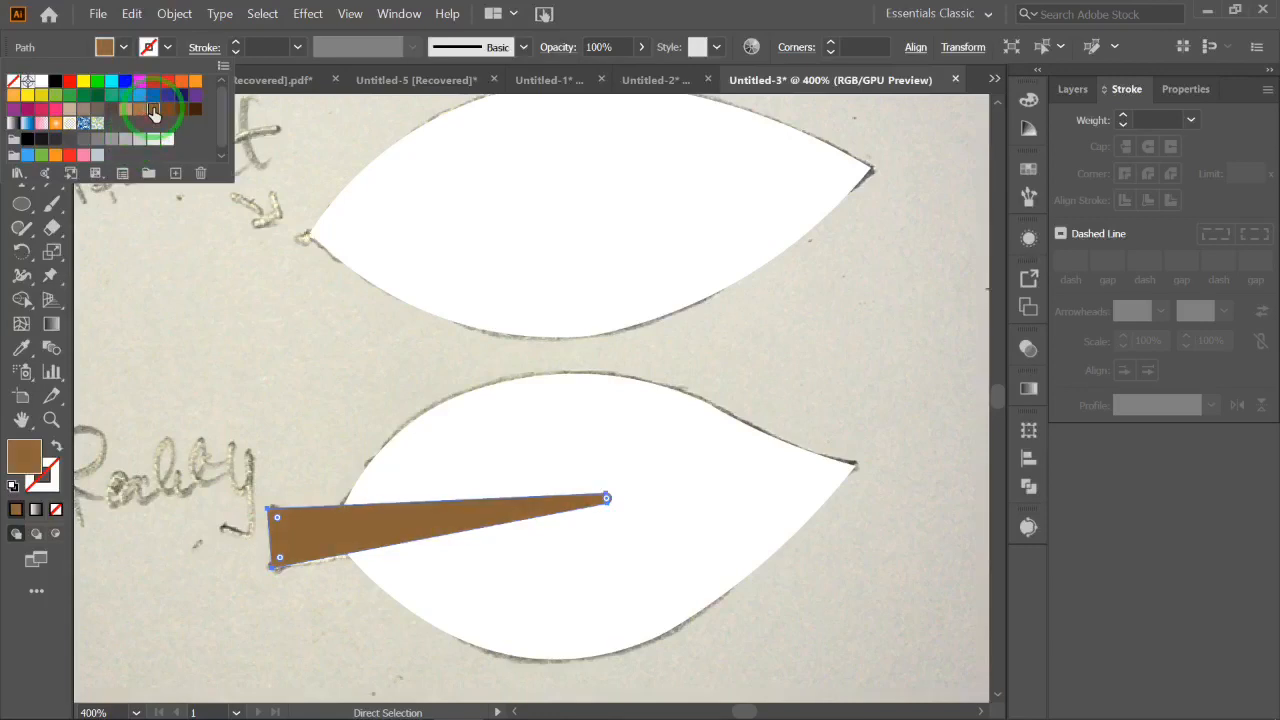
left_click(223, 314)
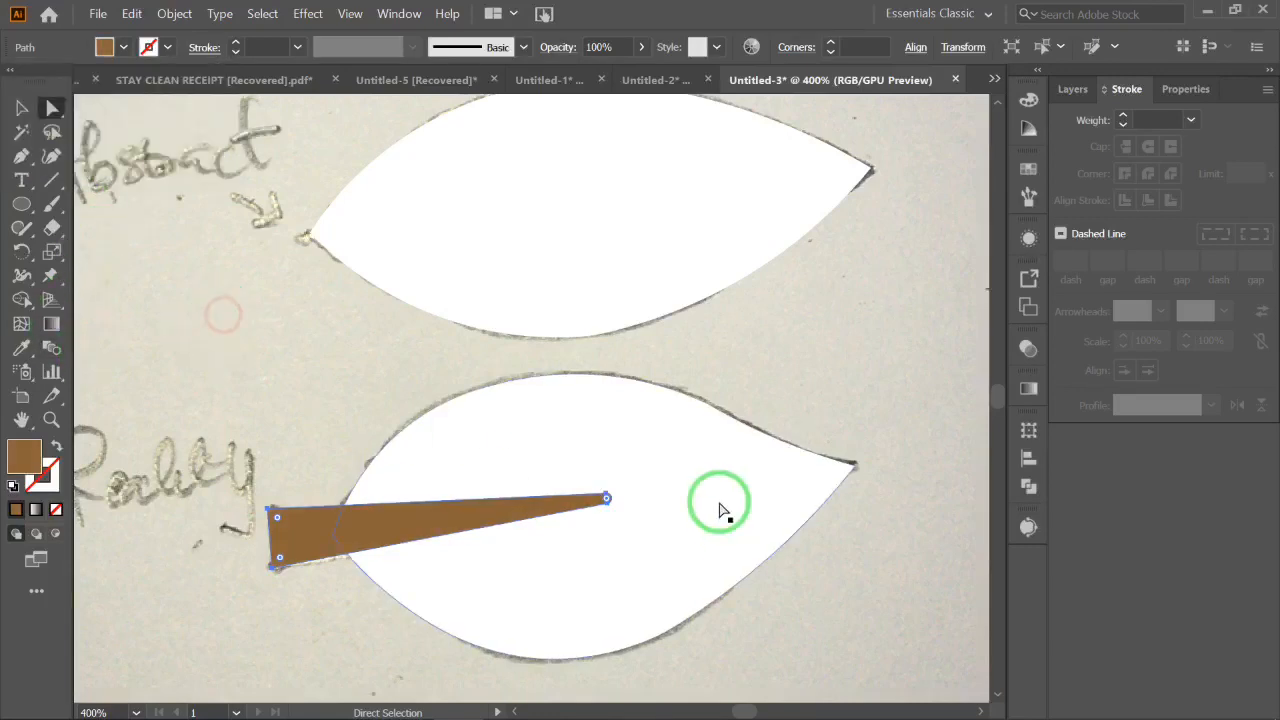
Fill the lower white leaf shape with the dark green swatch
left_click(720, 508)
left_click(147, 52)
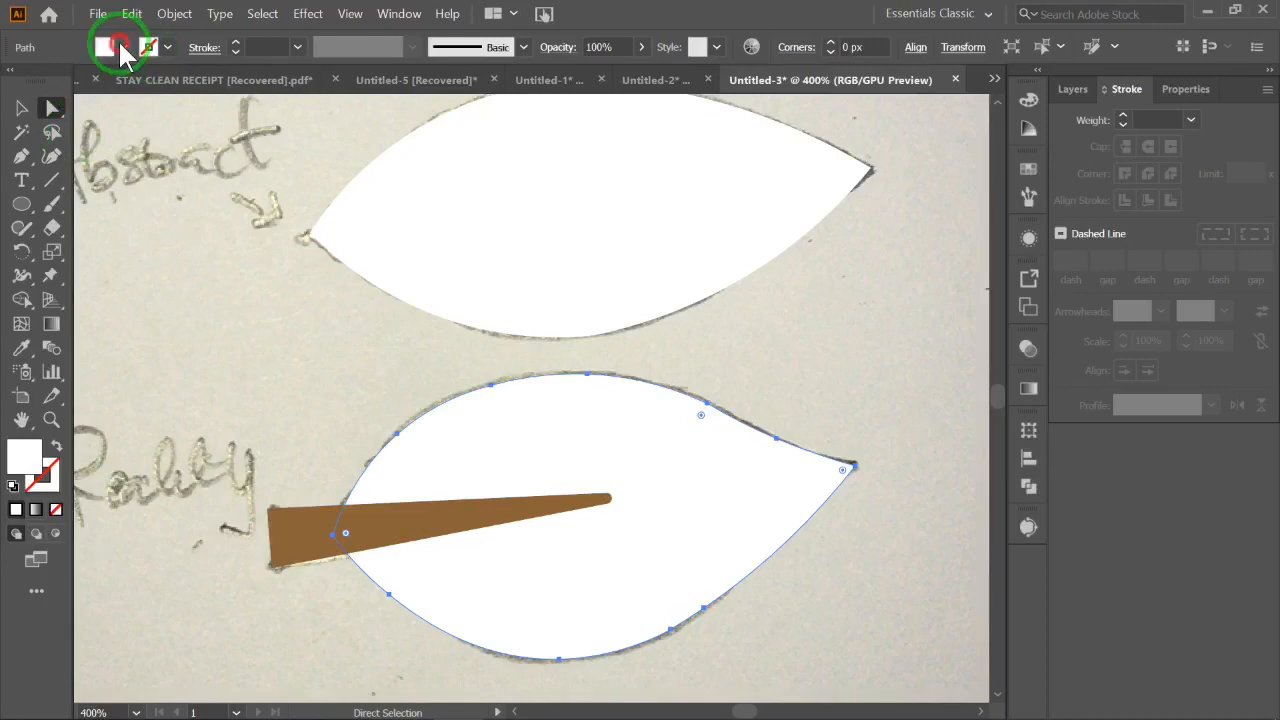
left_click(97, 96)
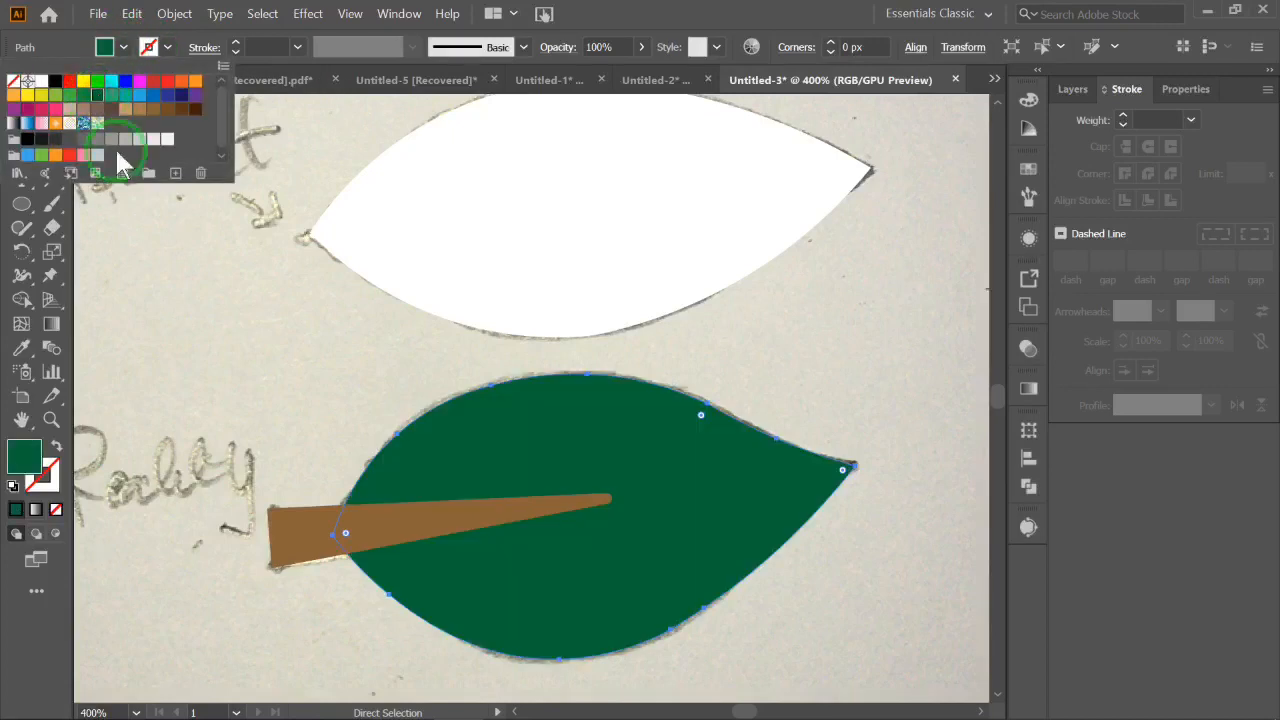
left_click(260, 328)
Recolour the midrib shape with a green swatch one shade lighter than the leaf, and deselect it
left_click(281, 519)
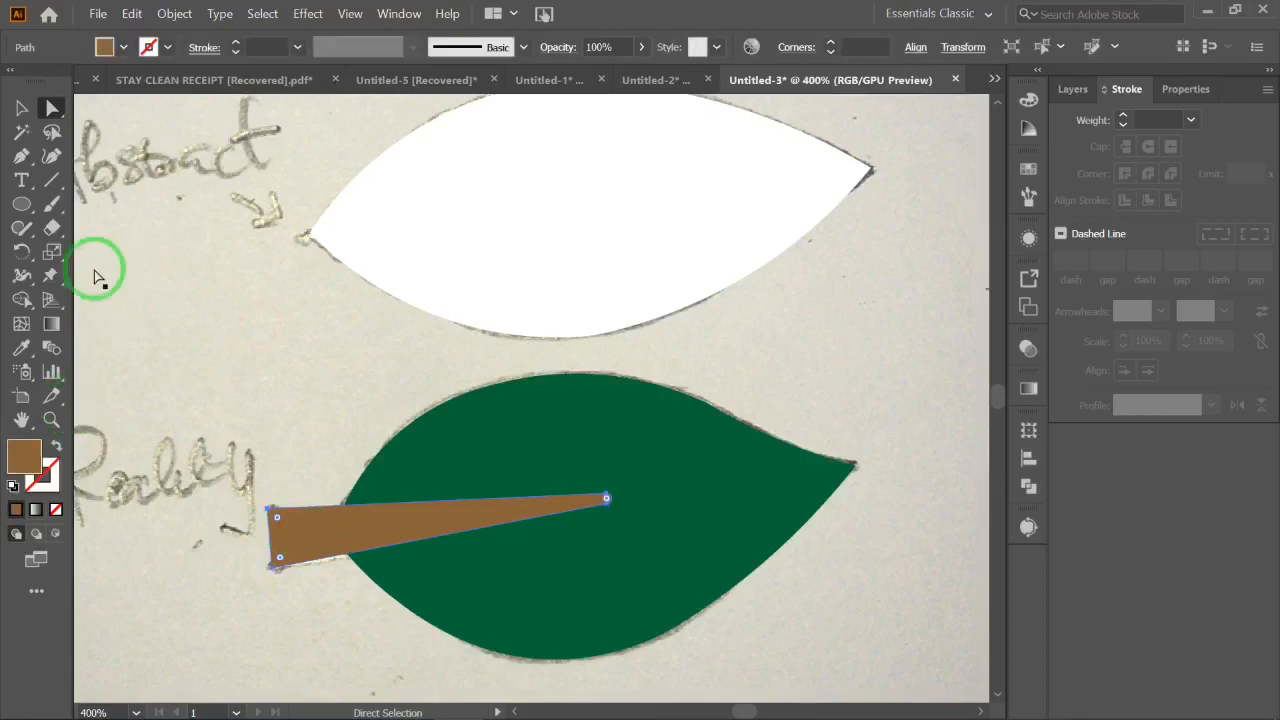
left_click(124, 50)
left_click(97, 96)
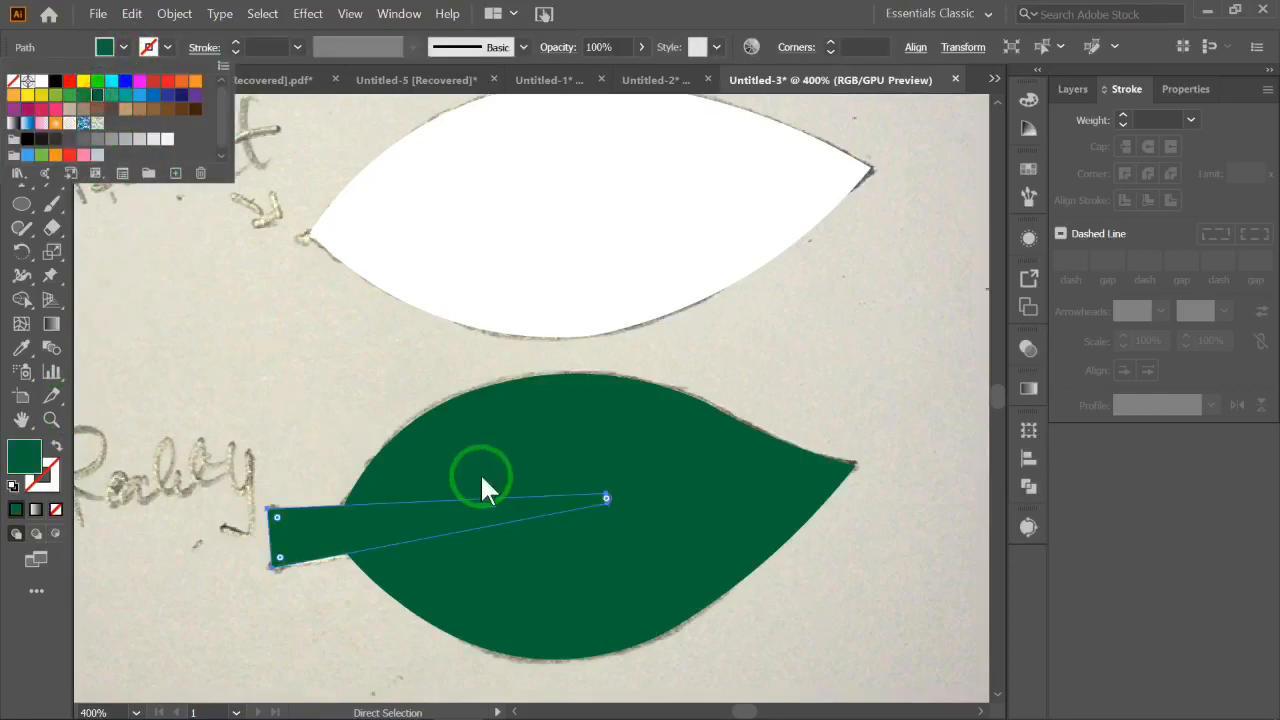
left_click(744, 484)
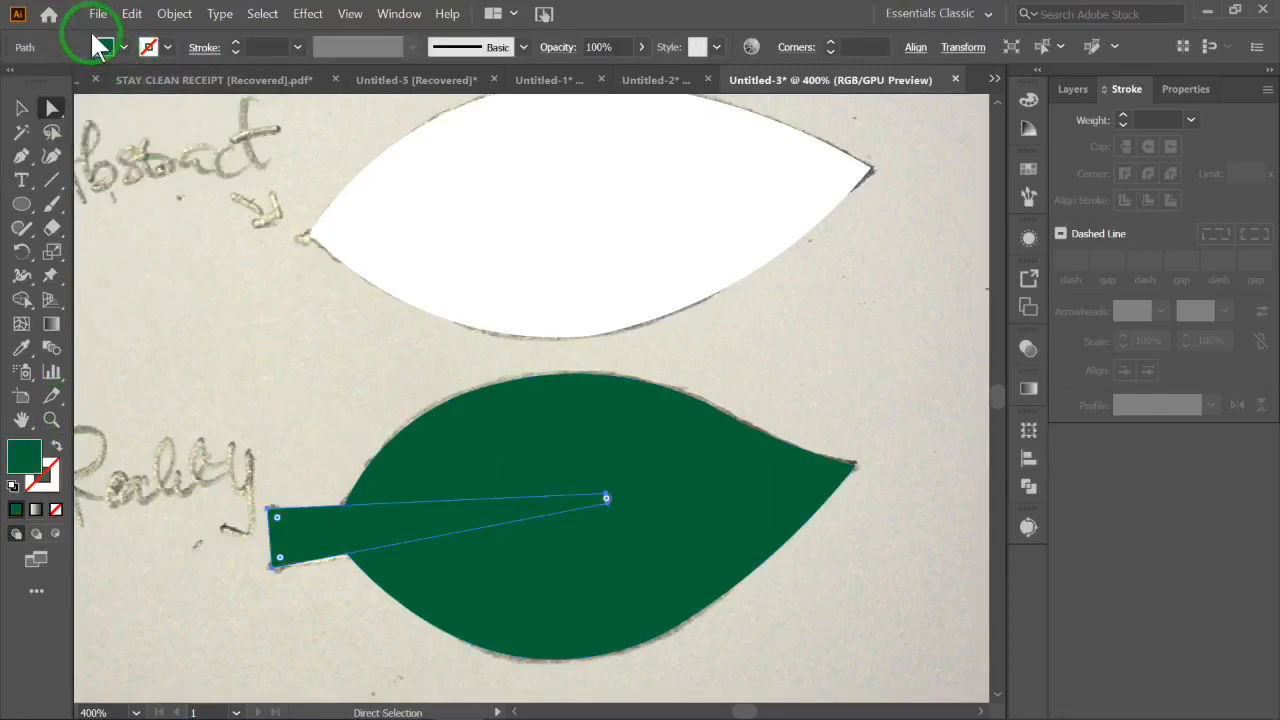
left_click(123, 47)
left_click(92, 100)
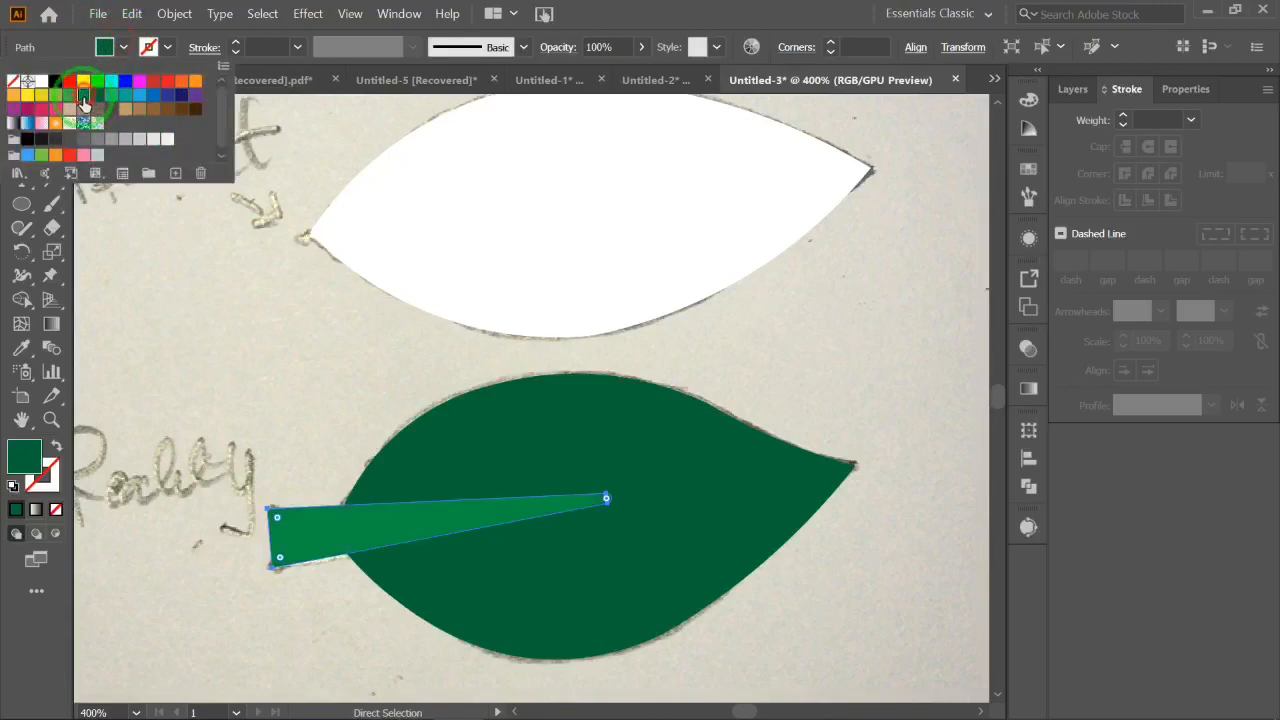
left_click(320, 358)
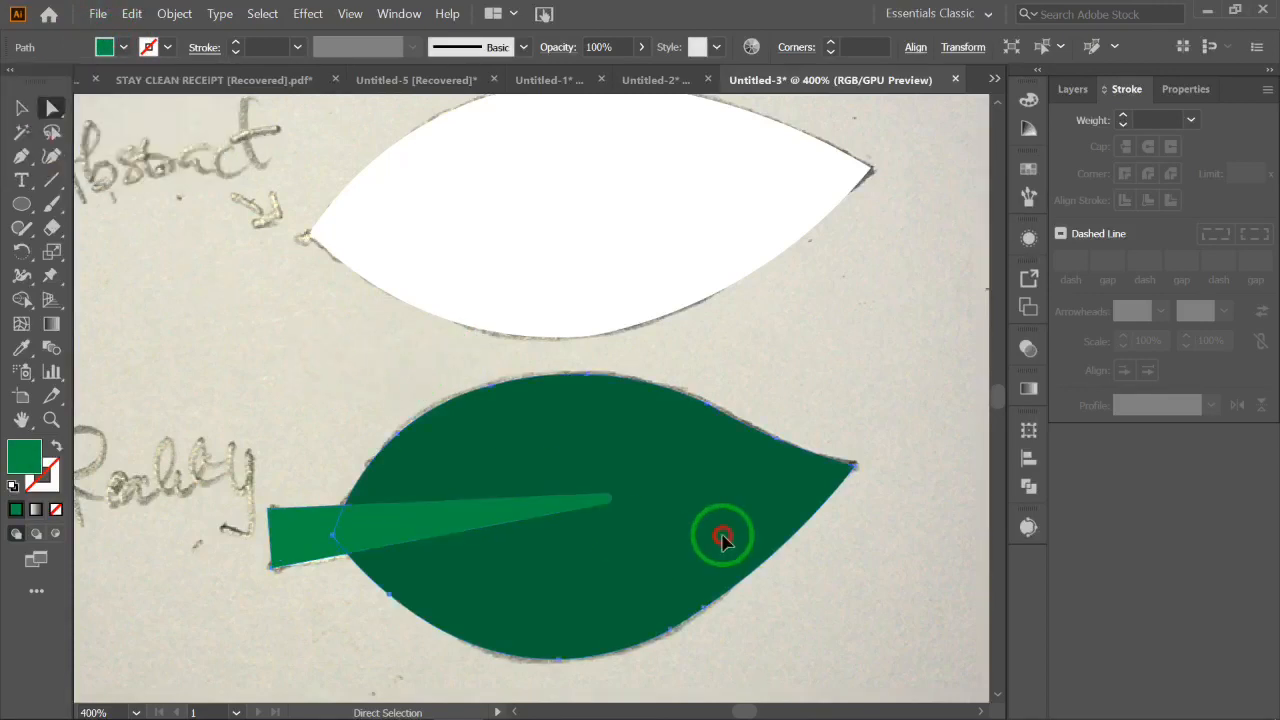
left_click(858, 336)
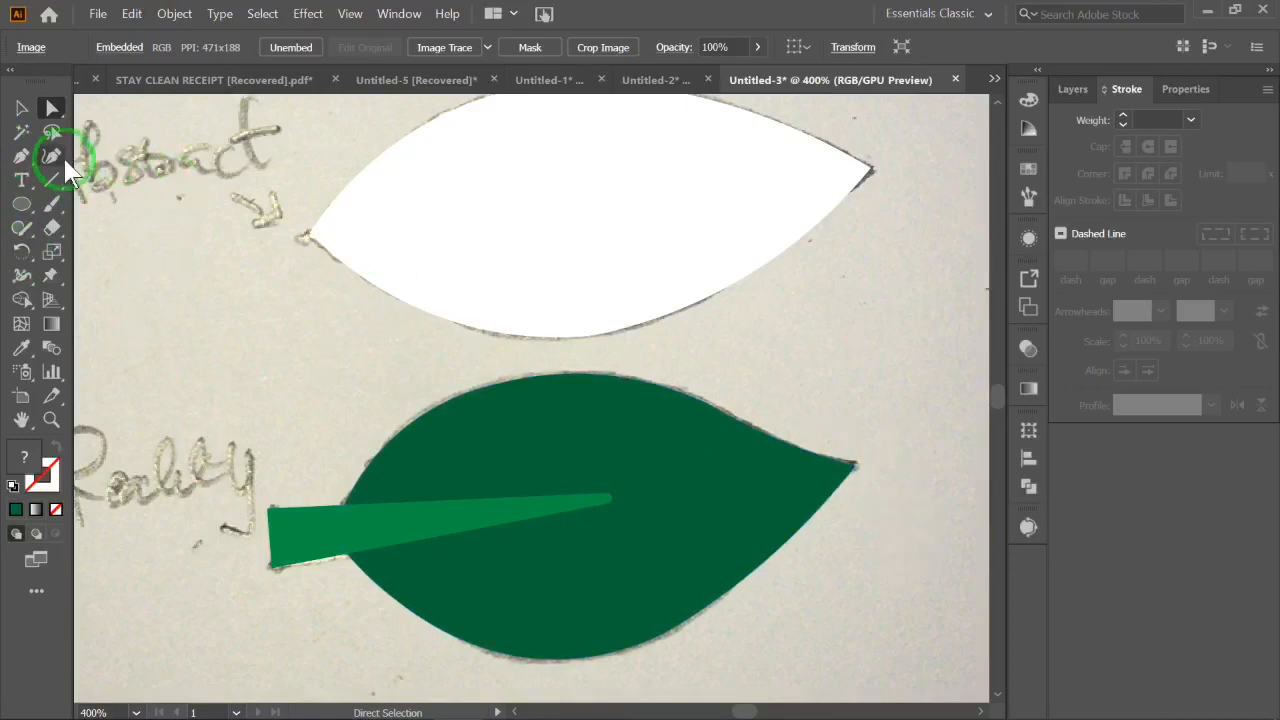
Draw a closed polygon with the Pen tool from the leaf tip along the midrib to the stem, then around outside the leaf's lower edge
left_click(21, 156)
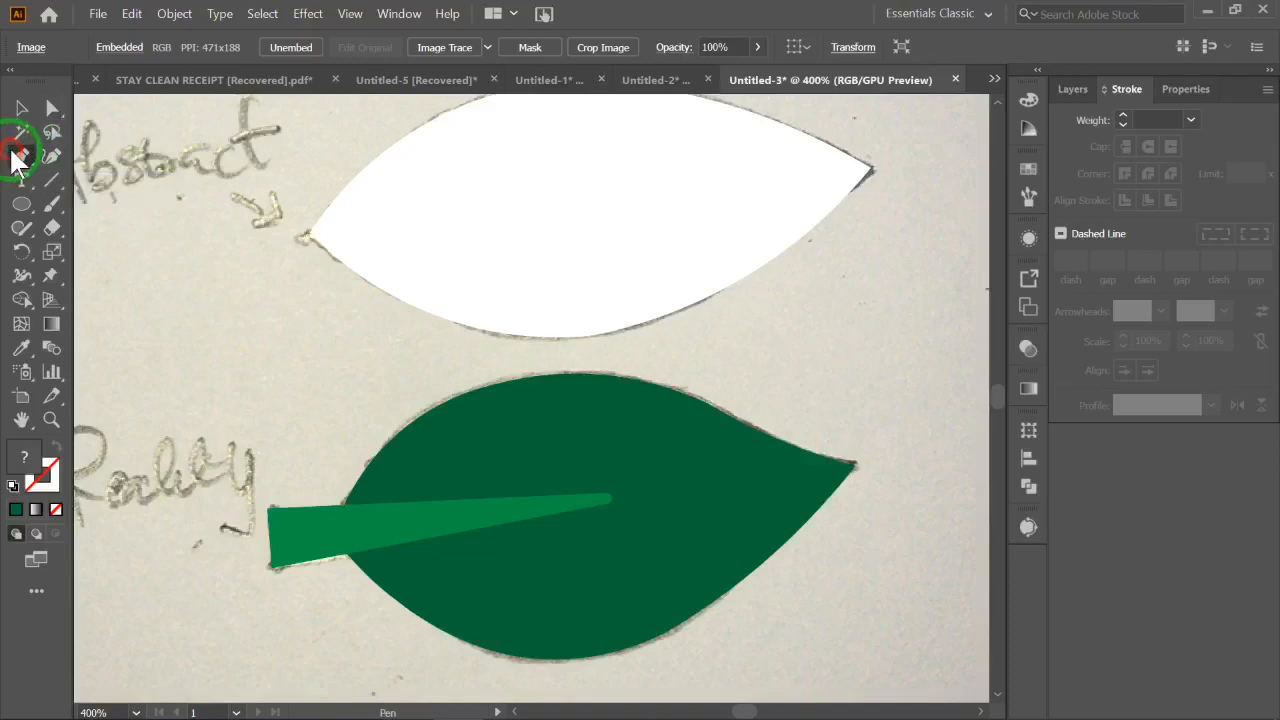
left_click(863, 461)
left_click(744, 492)
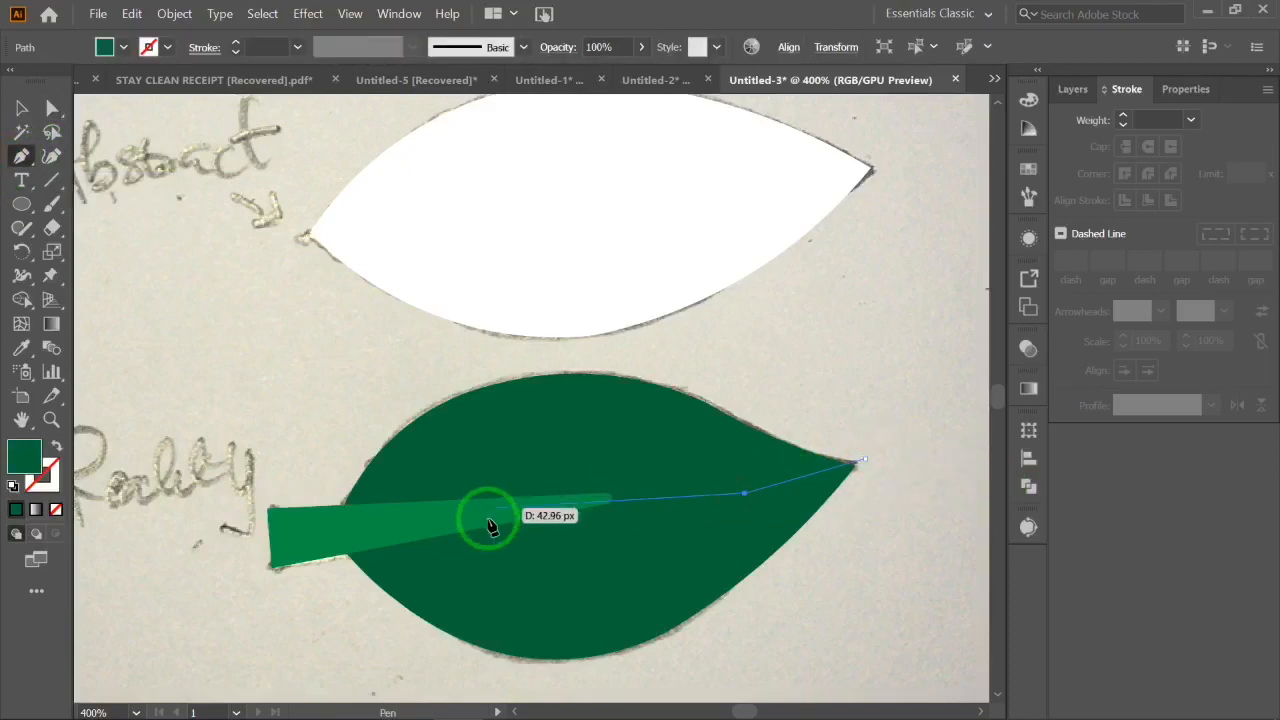
left_click(415, 527)
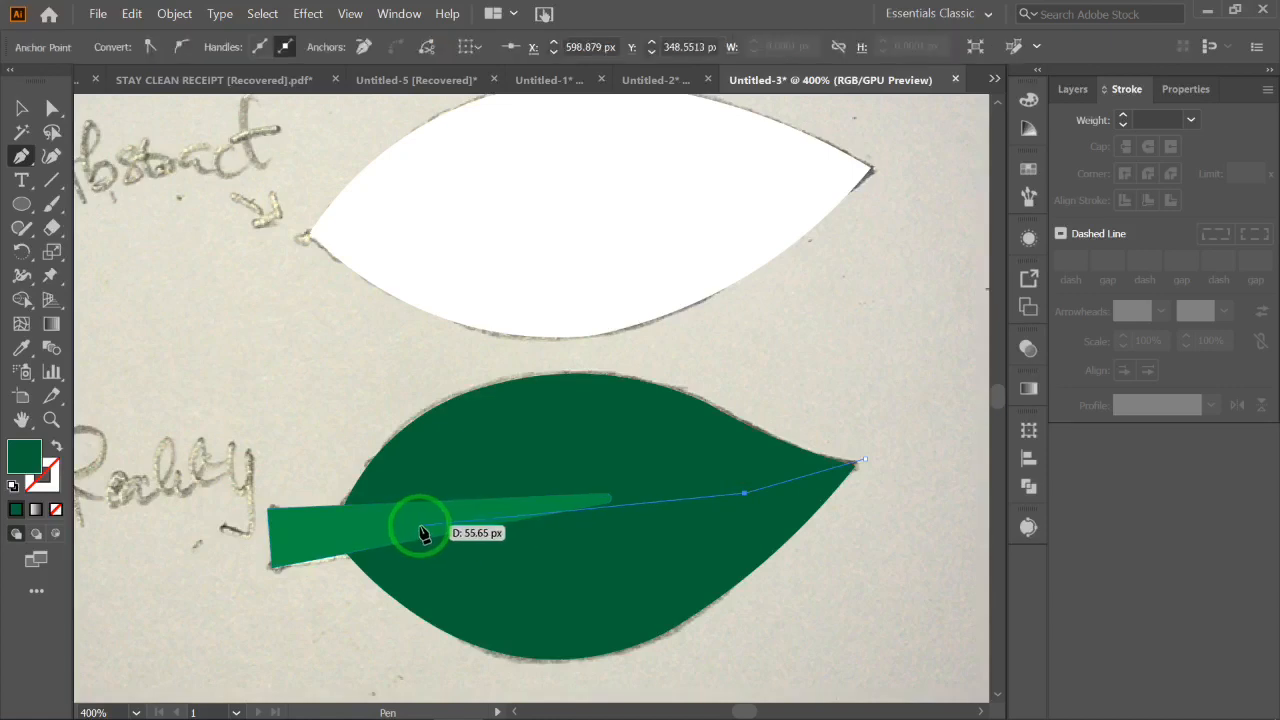
left_click(291, 545)
left_click(335, 685)
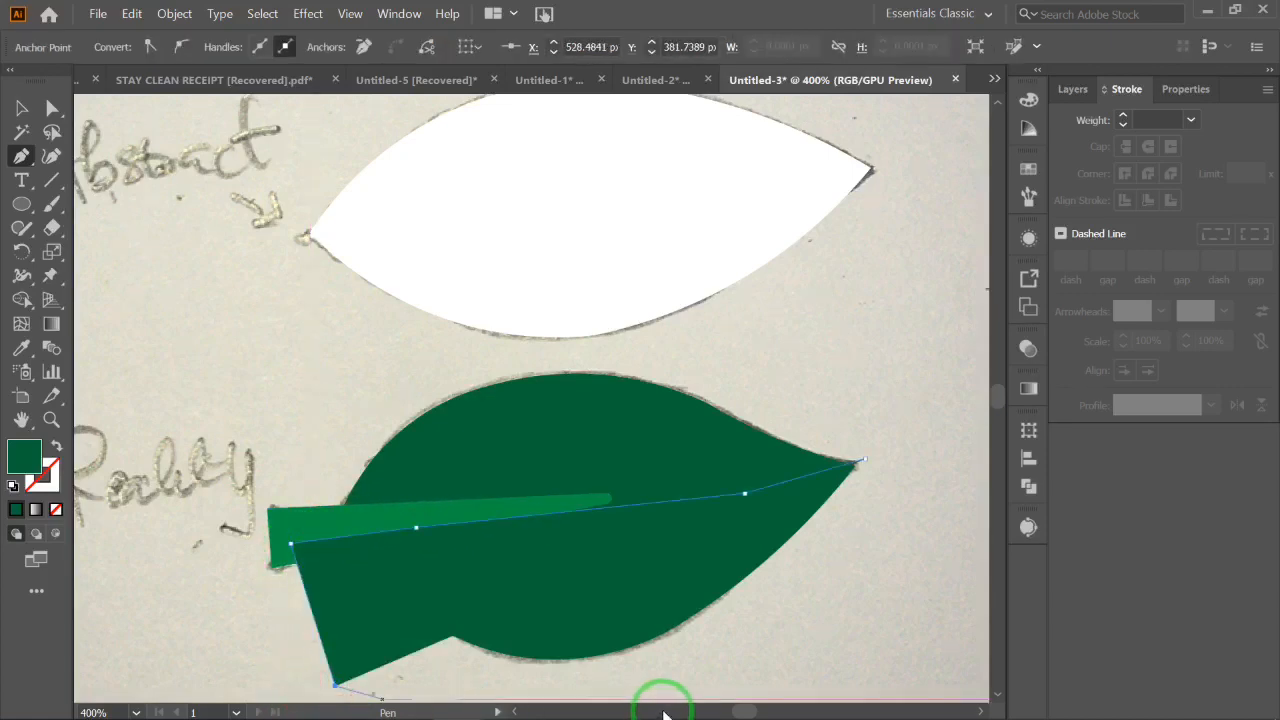
left_click(609, 684)
left_click(774, 627)
left_click(880, 515)
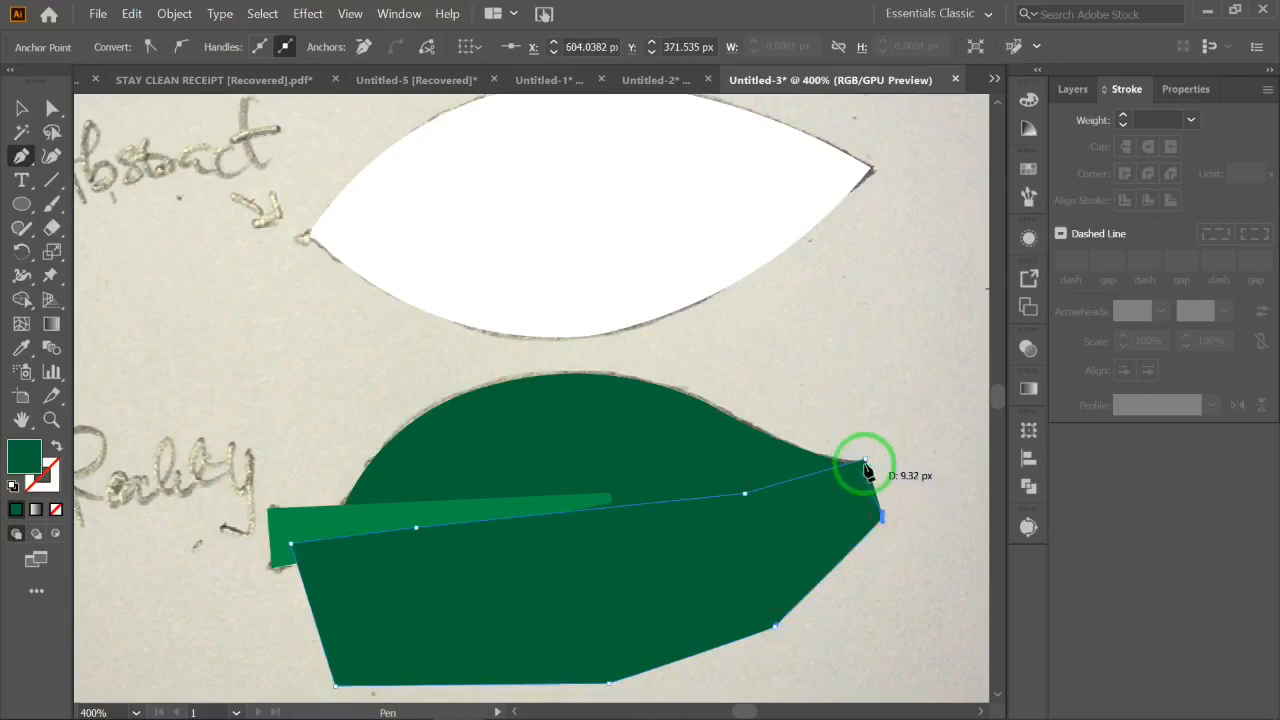
left_click(865, 461)
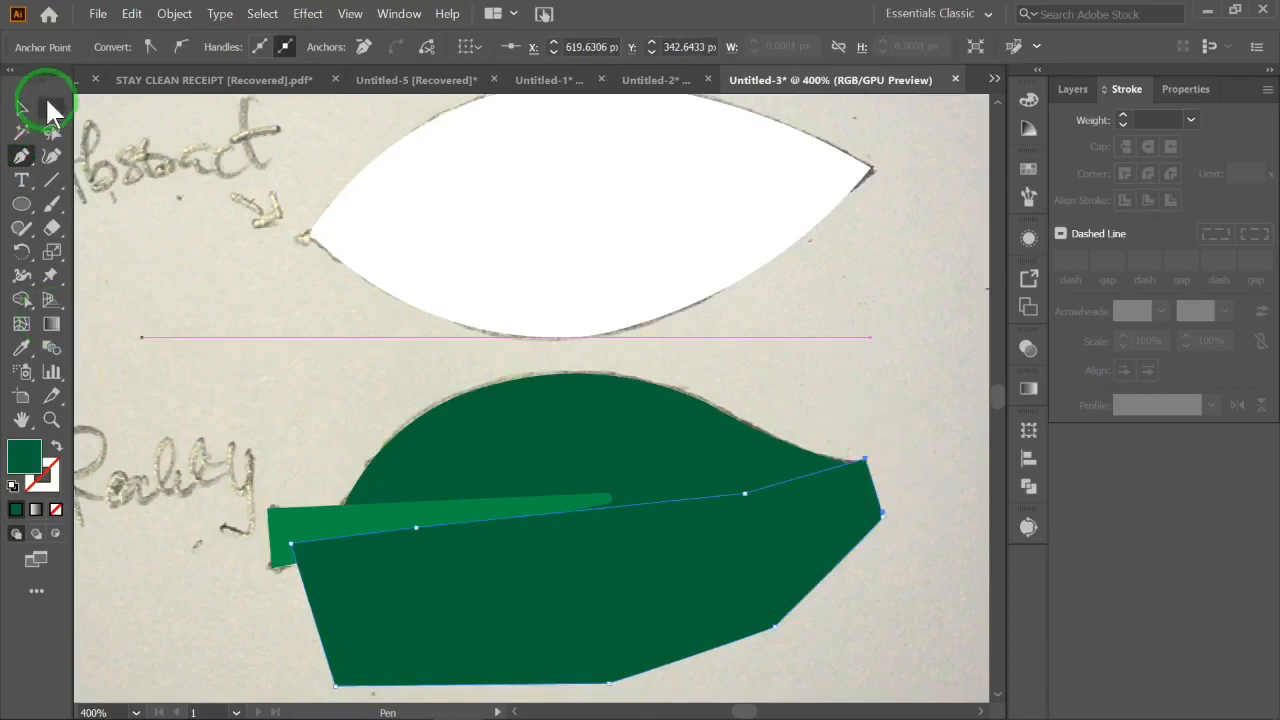
Select the dark green leaf and the overlapping polygon together, and activate the Shape Builder tool
left_click(52, 108)
left_click(595, 447)
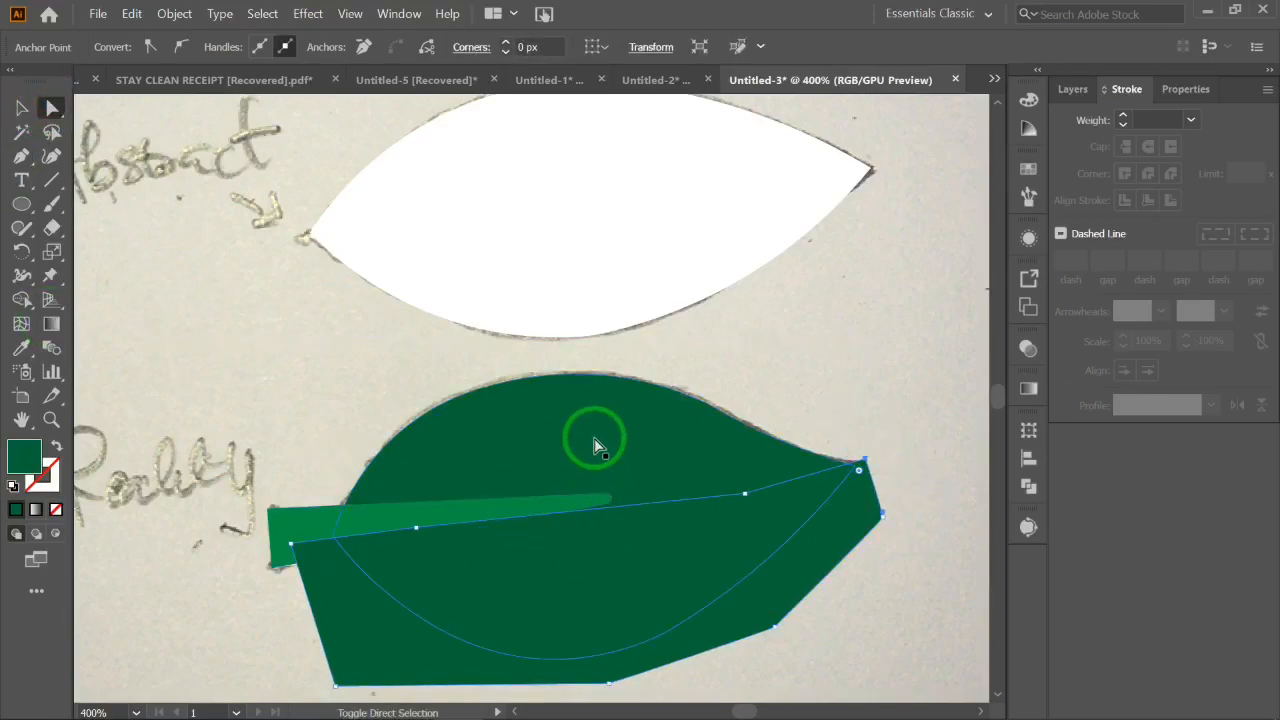
left_click(609, 428, "shift")
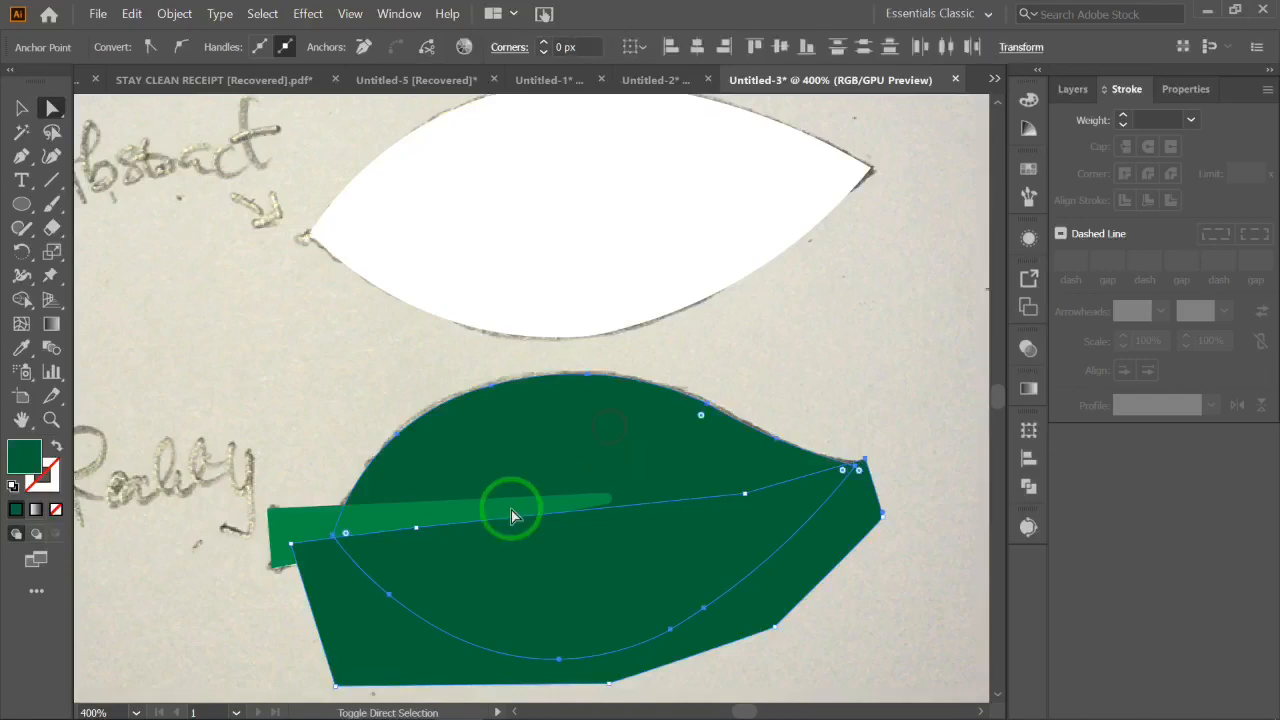
left_click(352, 625, "shift")
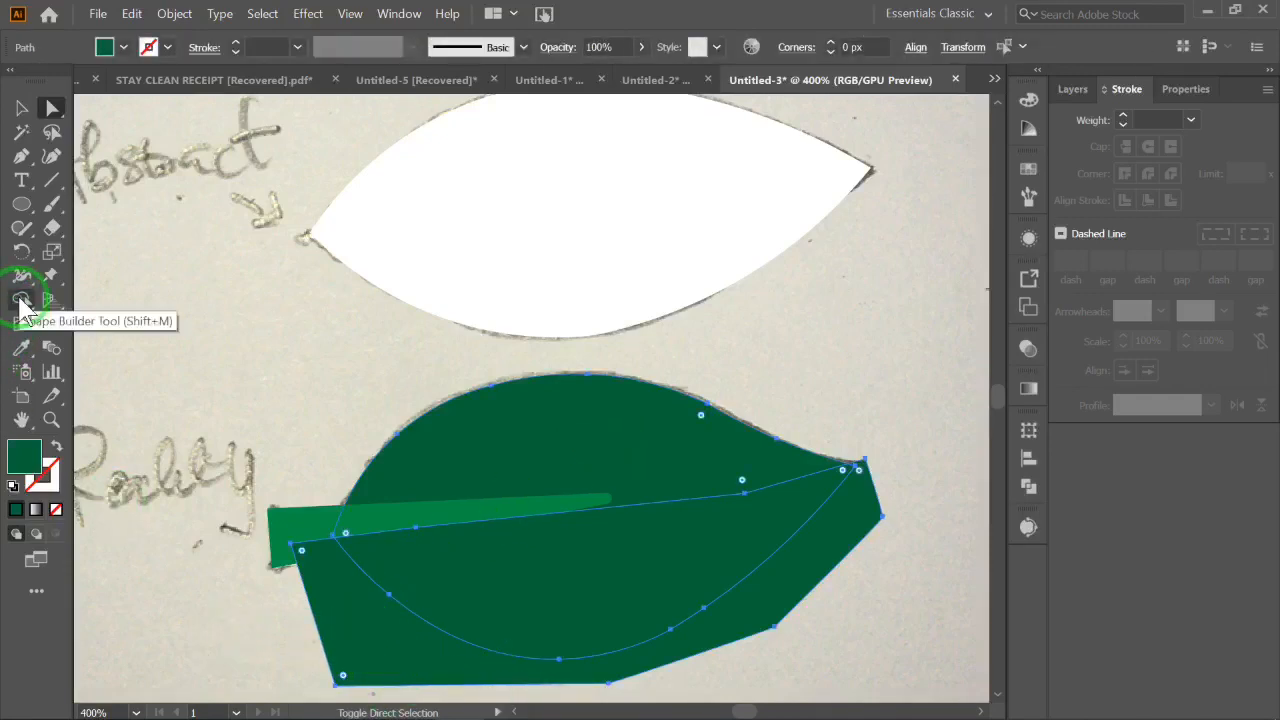
left_click(22, 300)
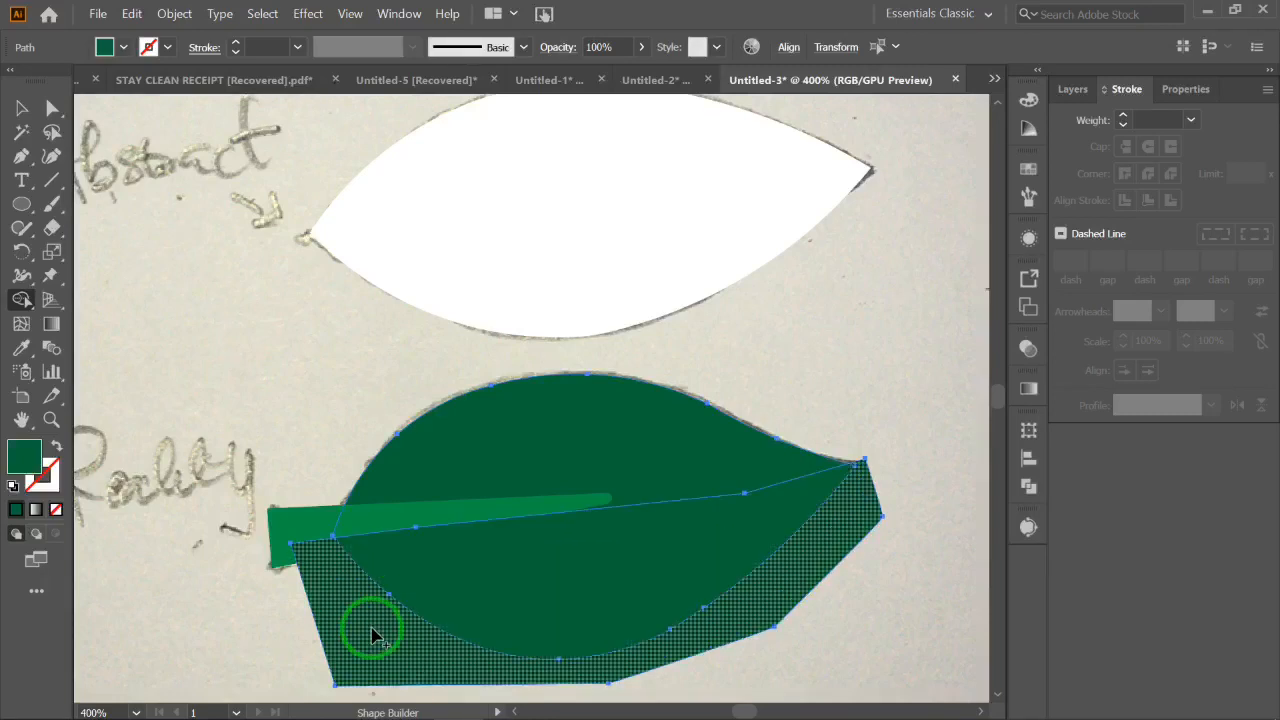
Try merging the polygon's outer region with the leaf's lower half using Shape Builder, and undo the merge
left_click_drag(349, 648, 465, 597)
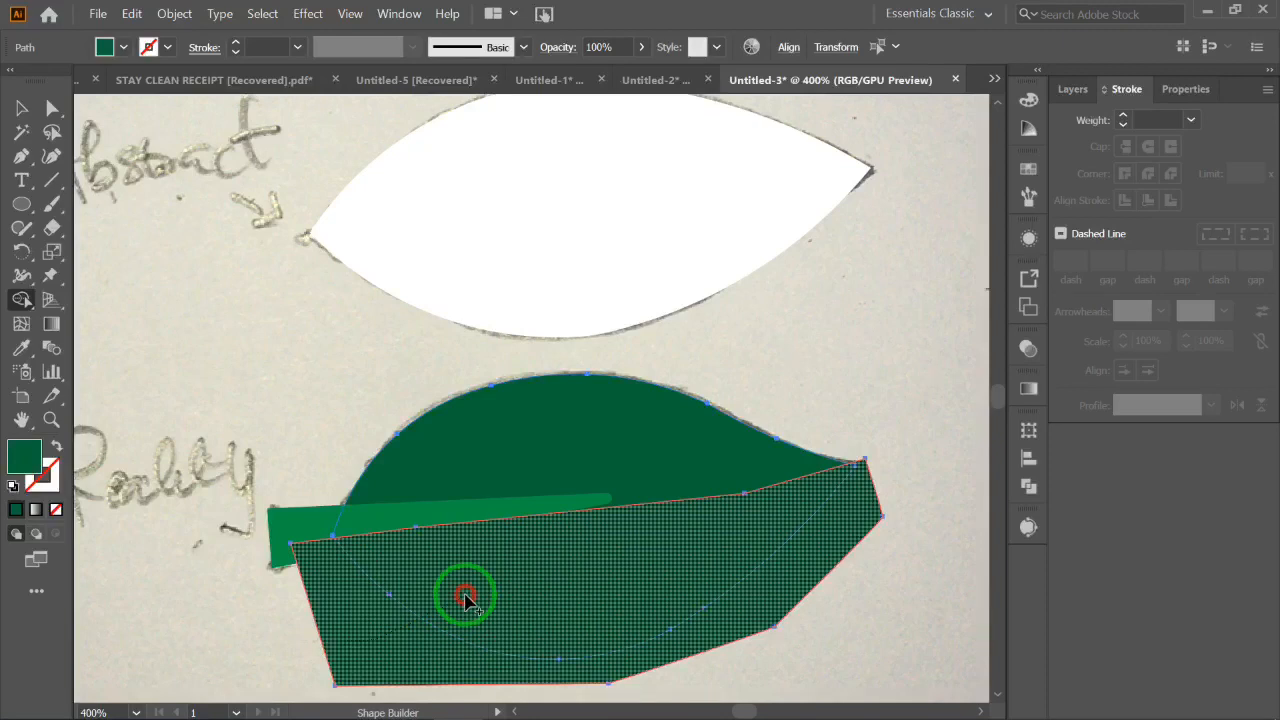
left_click_drag(465, 597, 591, 623)
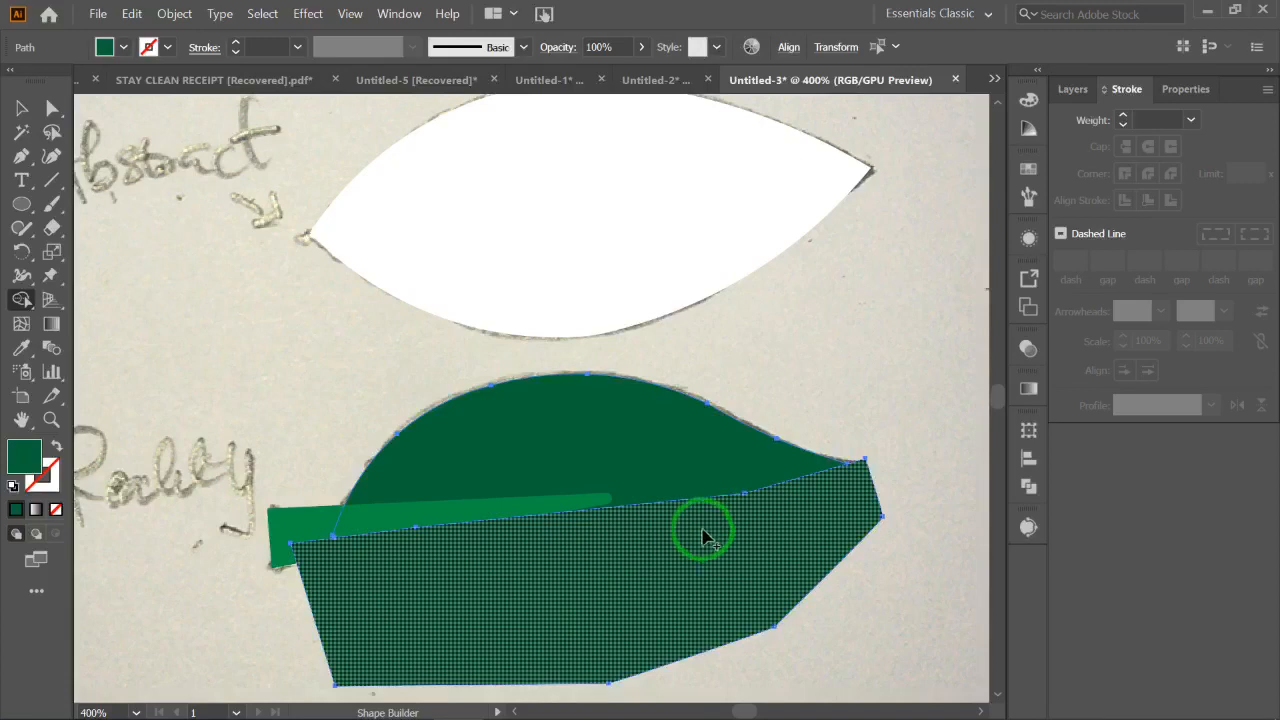
key("ctrl+z")
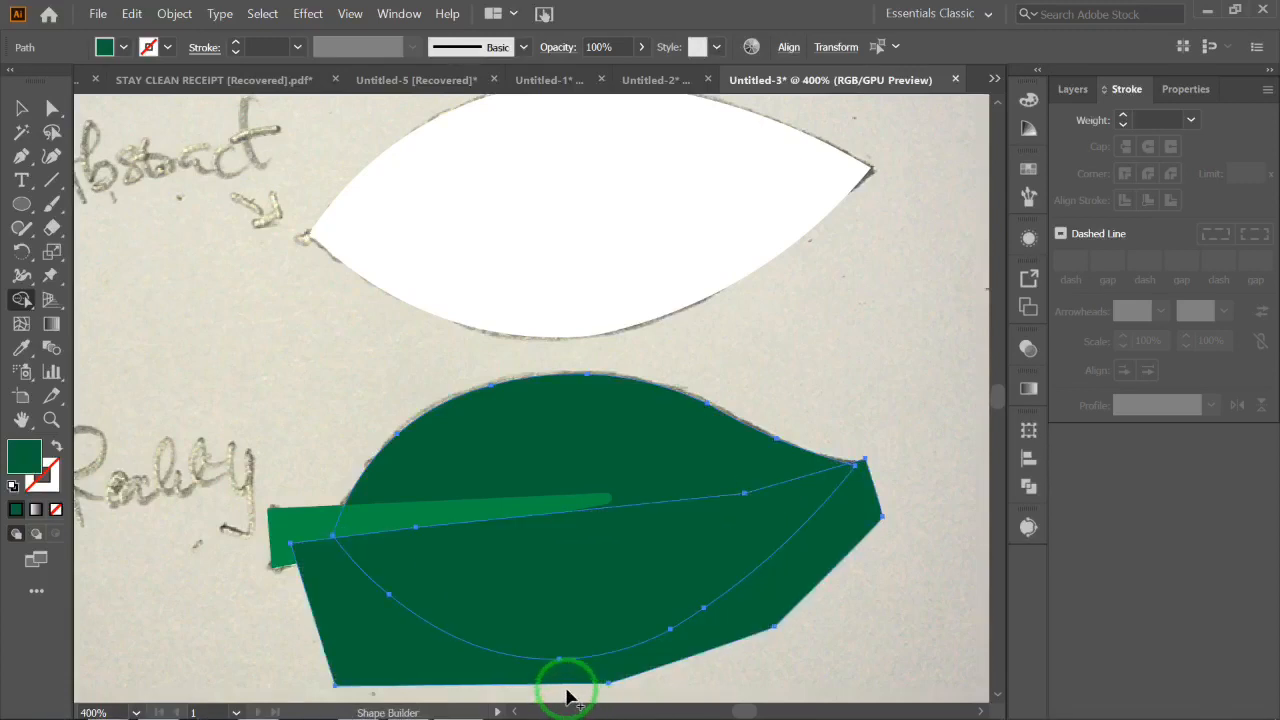
Delete the polygon's region outside the leaf with Shape Builder, and deselect the leaf pieces
left_click_drag(289, 655, 372, 648)
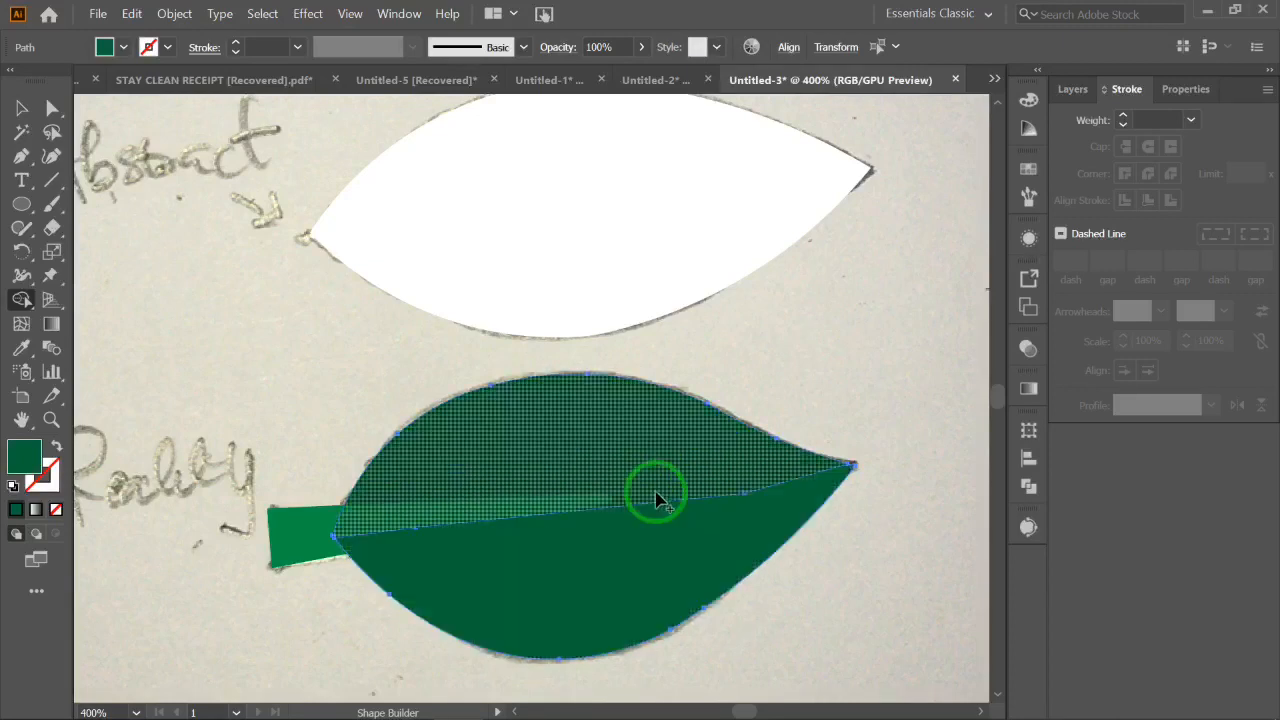
left_click(50, 155)
left_click(52, 107)
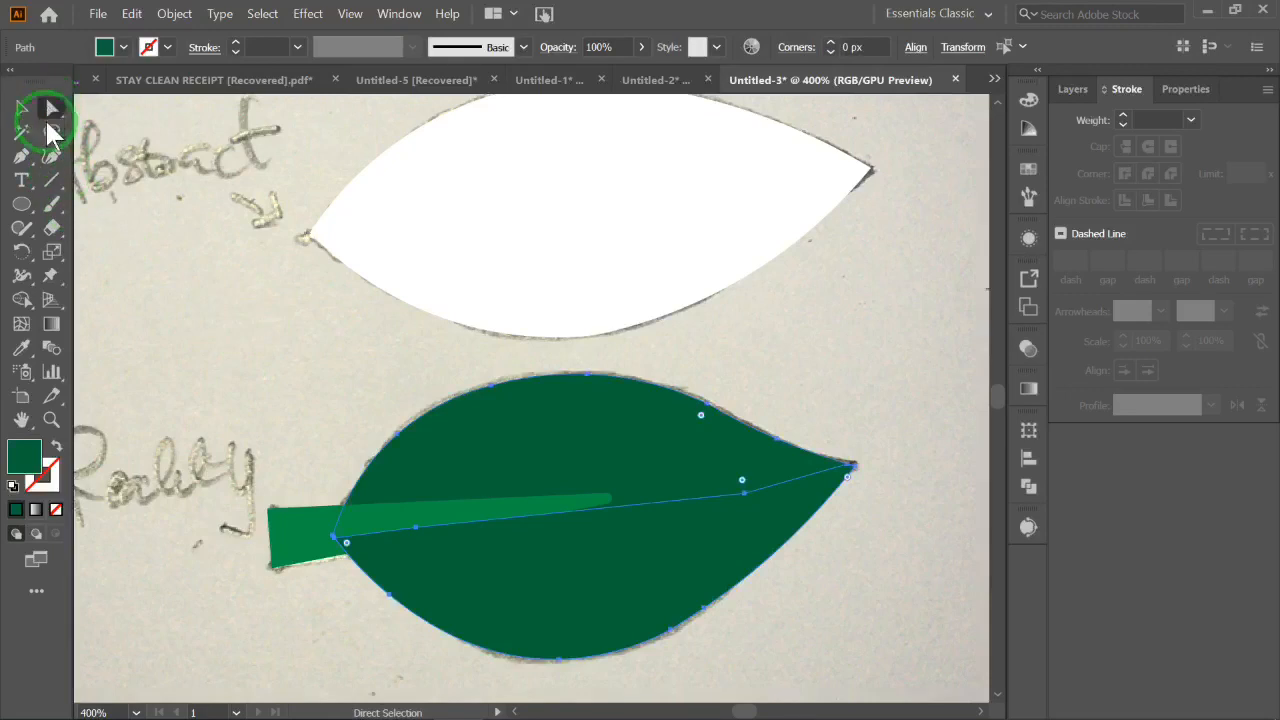
left_click(870, 372)
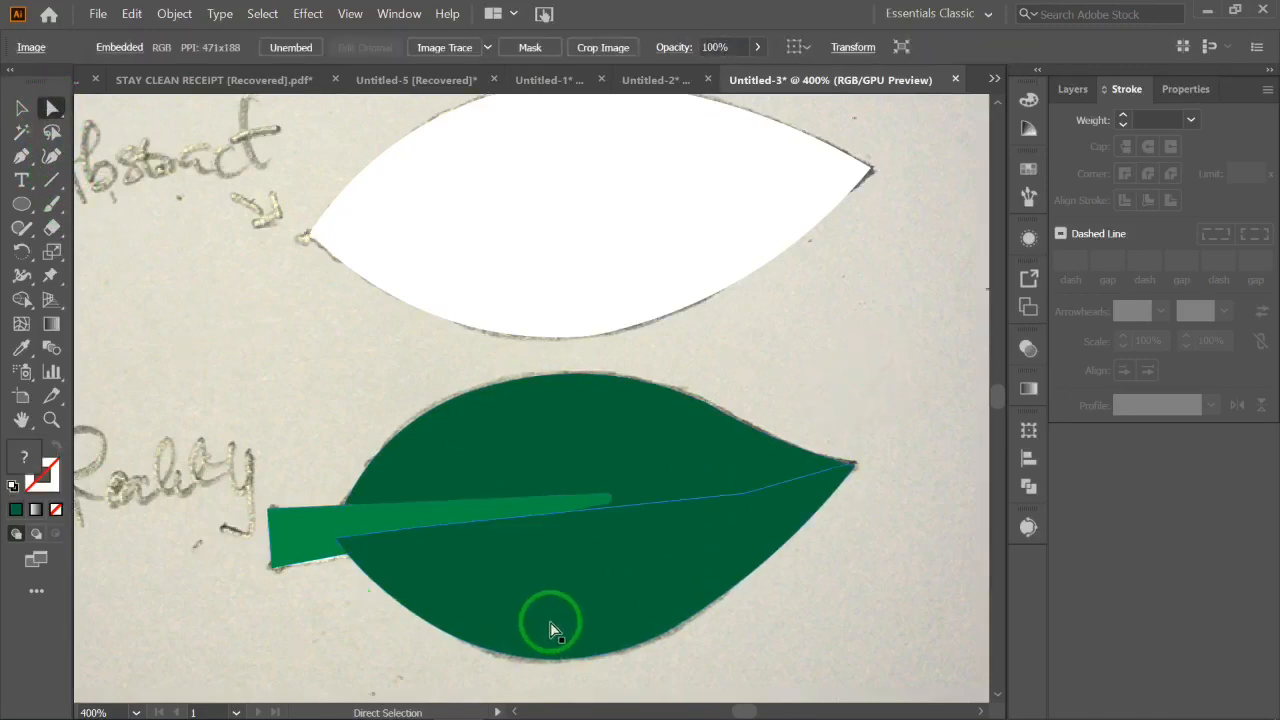
Send the leaf's lower half backward so it lies behind the green midrib shape, and deselect it
left_click(569, 572)
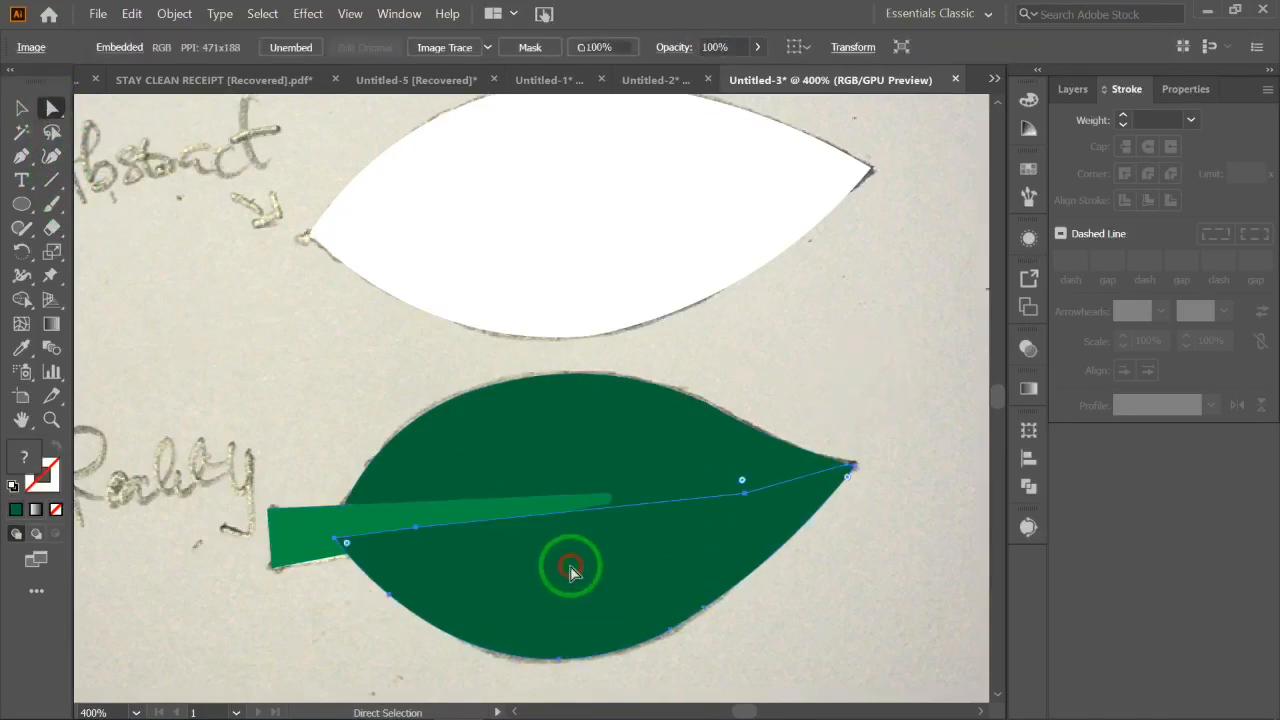
right_click(577, 558)
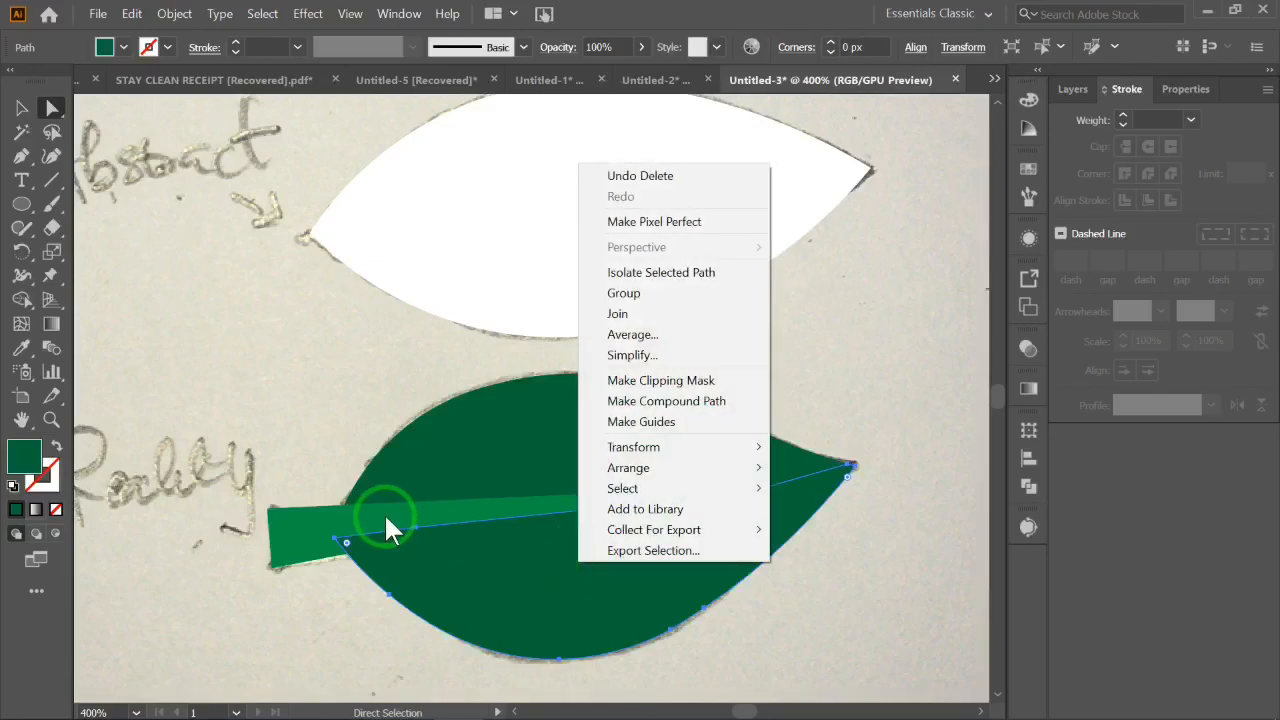
right_click(546, 580)
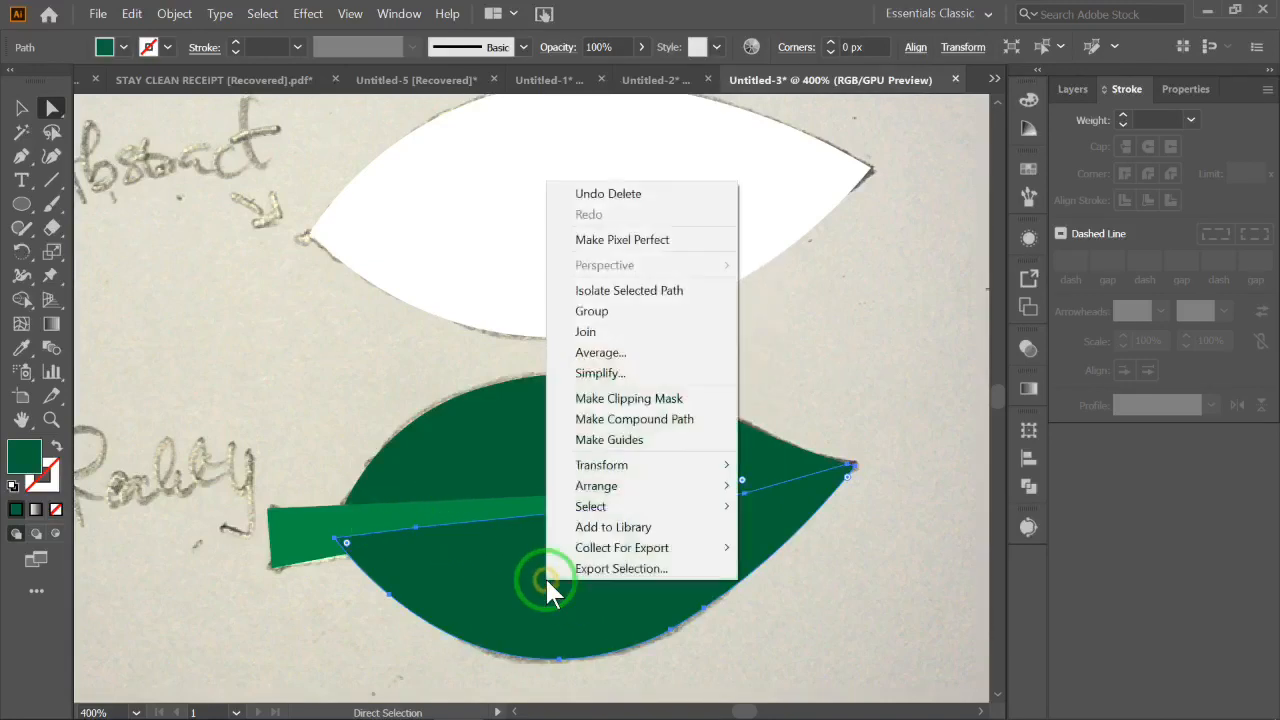
left_click(350, 520)
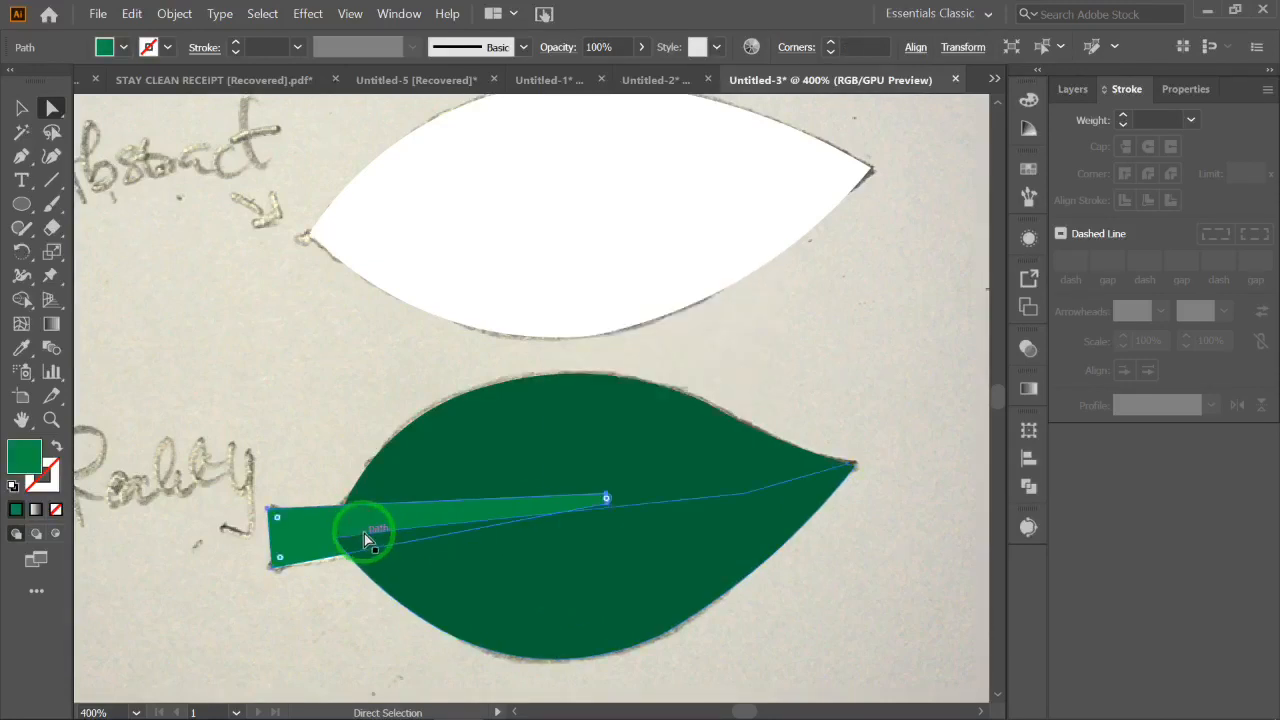
left_click(568, 572)
right_click(640, 553)
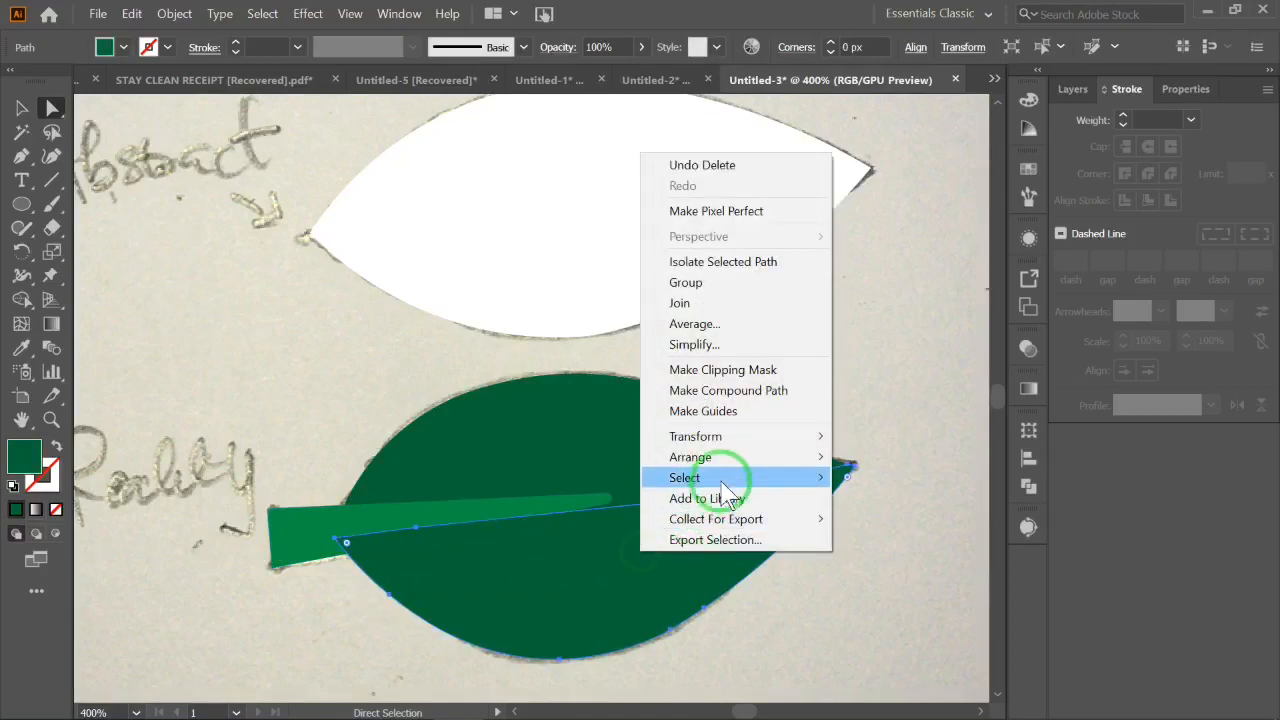
mouse_move(725, 457)
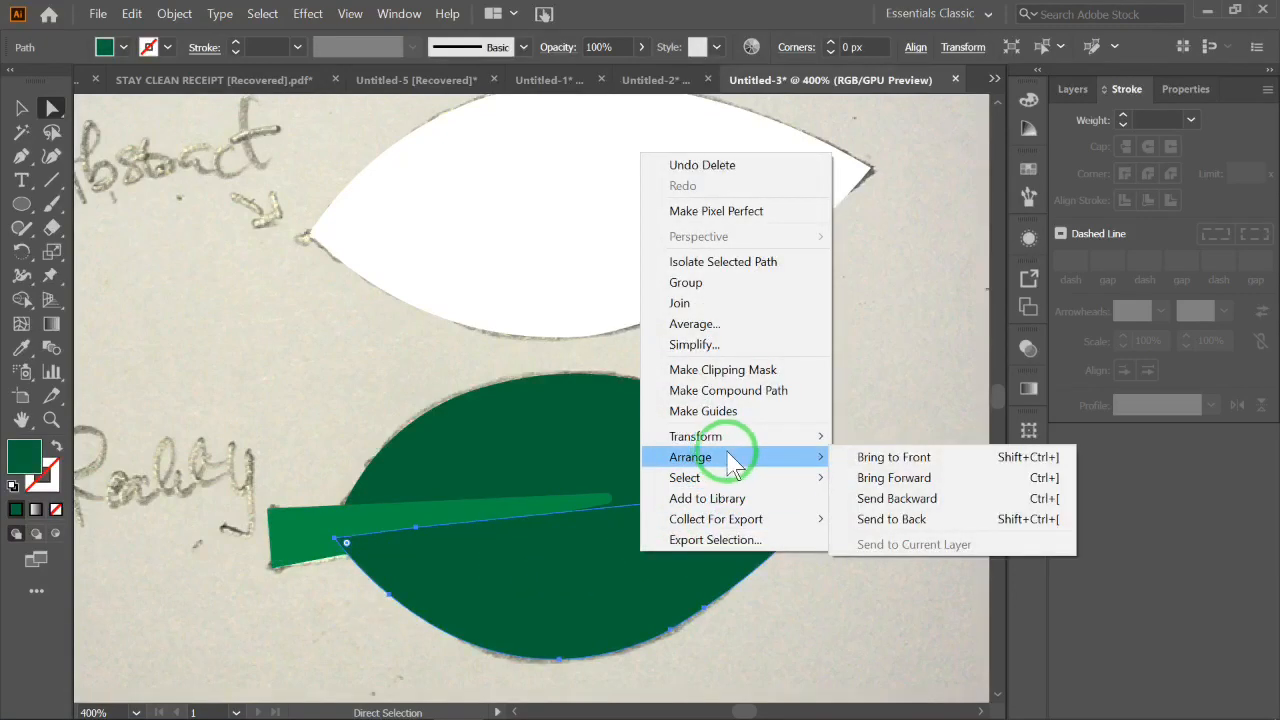
left_click(913, 499)
left_click(357, 614)
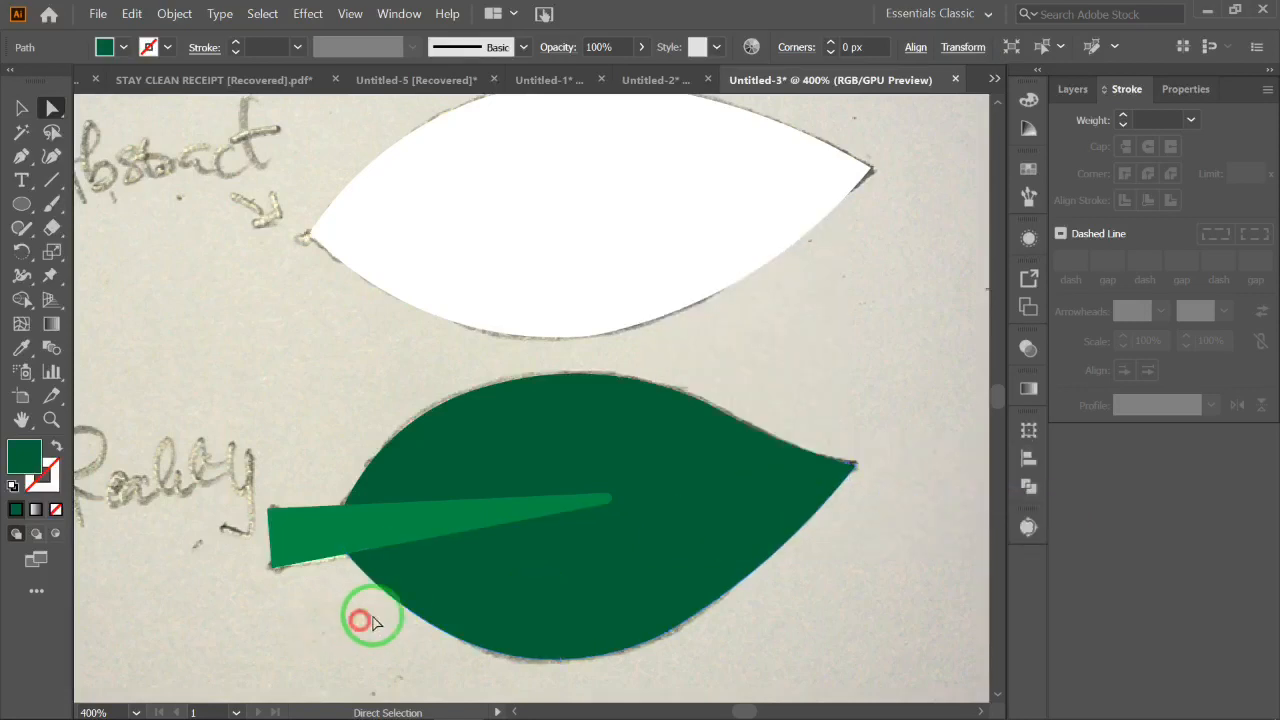
Reshape the lower half's straight midrib edge into a wavy curve with the Curvature tool, moving its outer anchor inward and down to mid-leaf
left_click(494, 567)
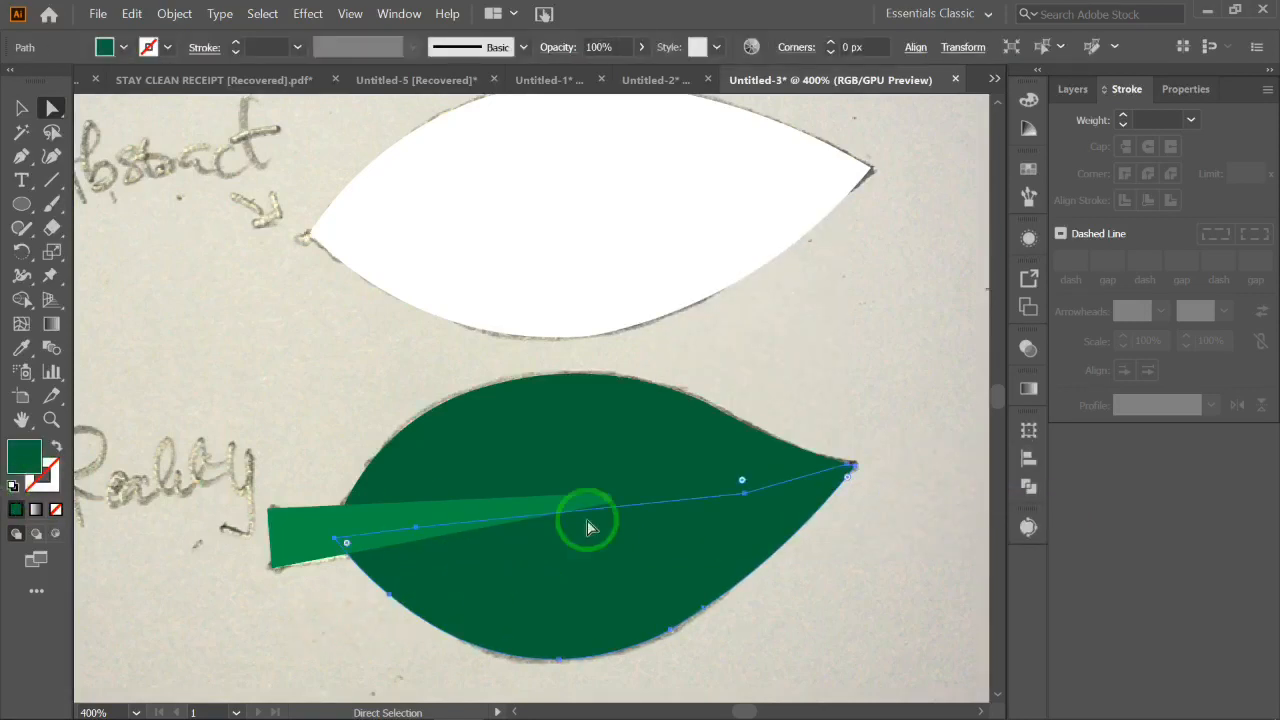
left_click(50, 157)
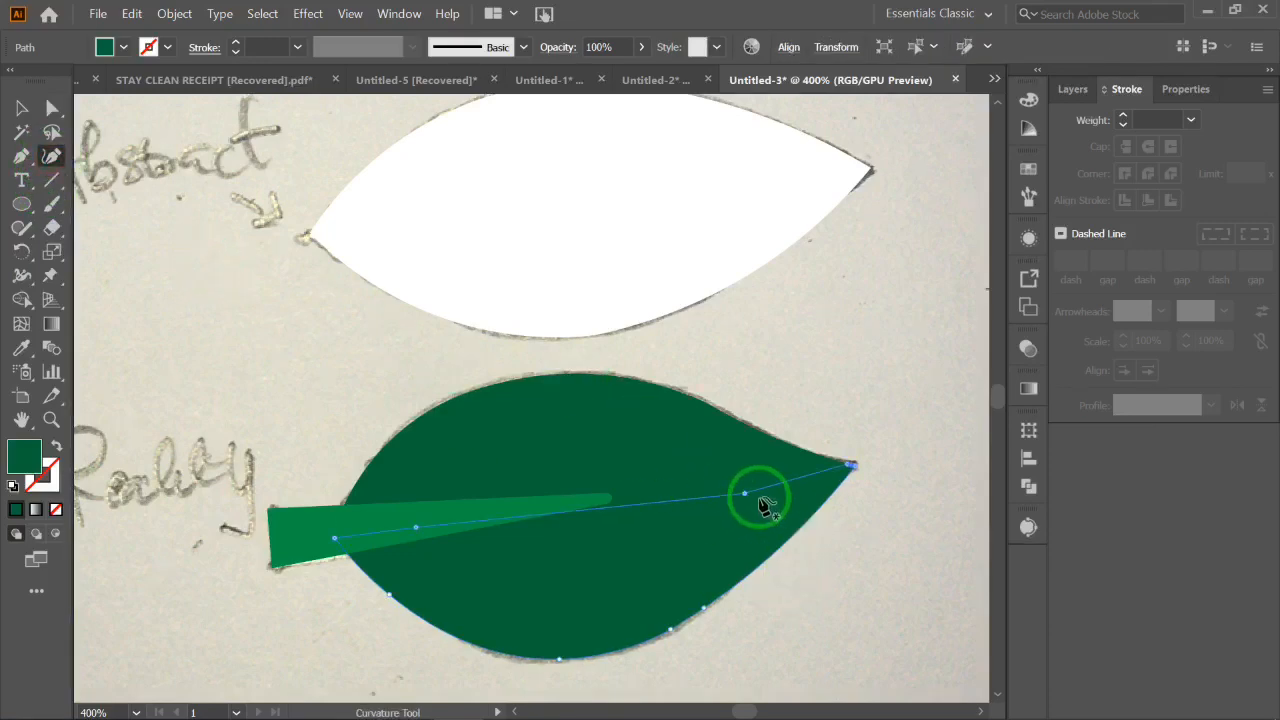
left_click(745, 495)
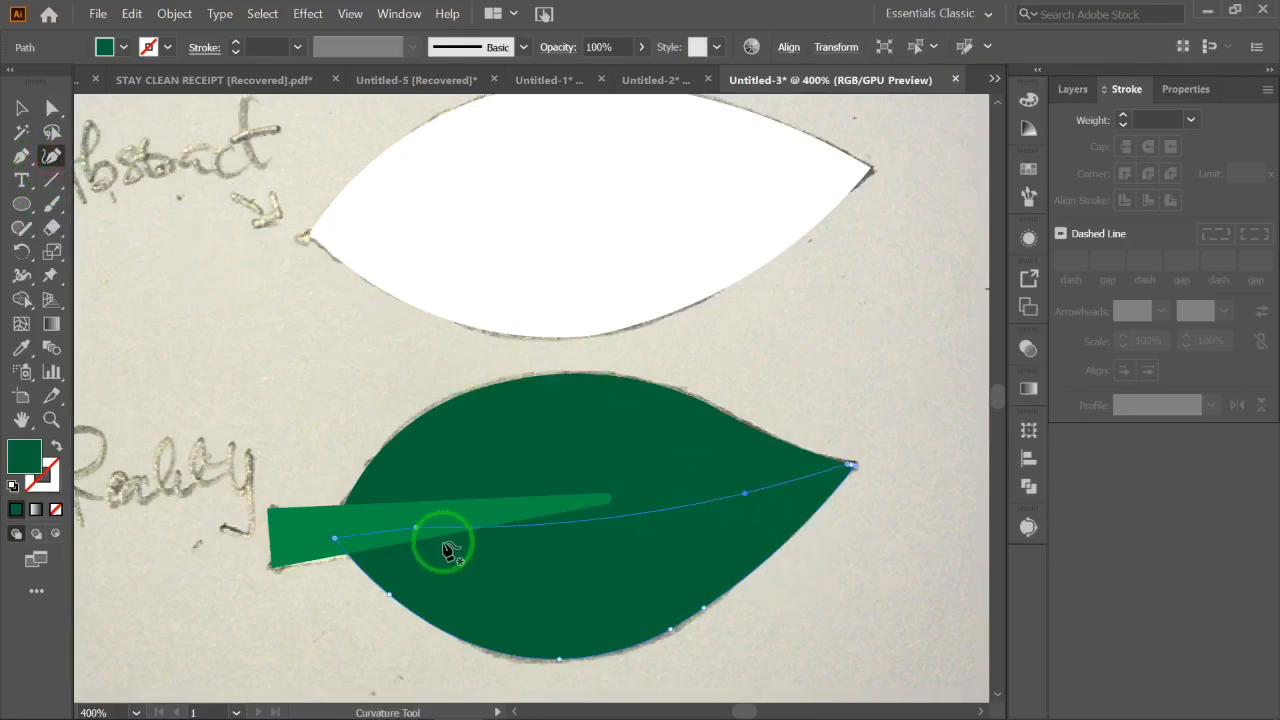
left_click(416, 529)
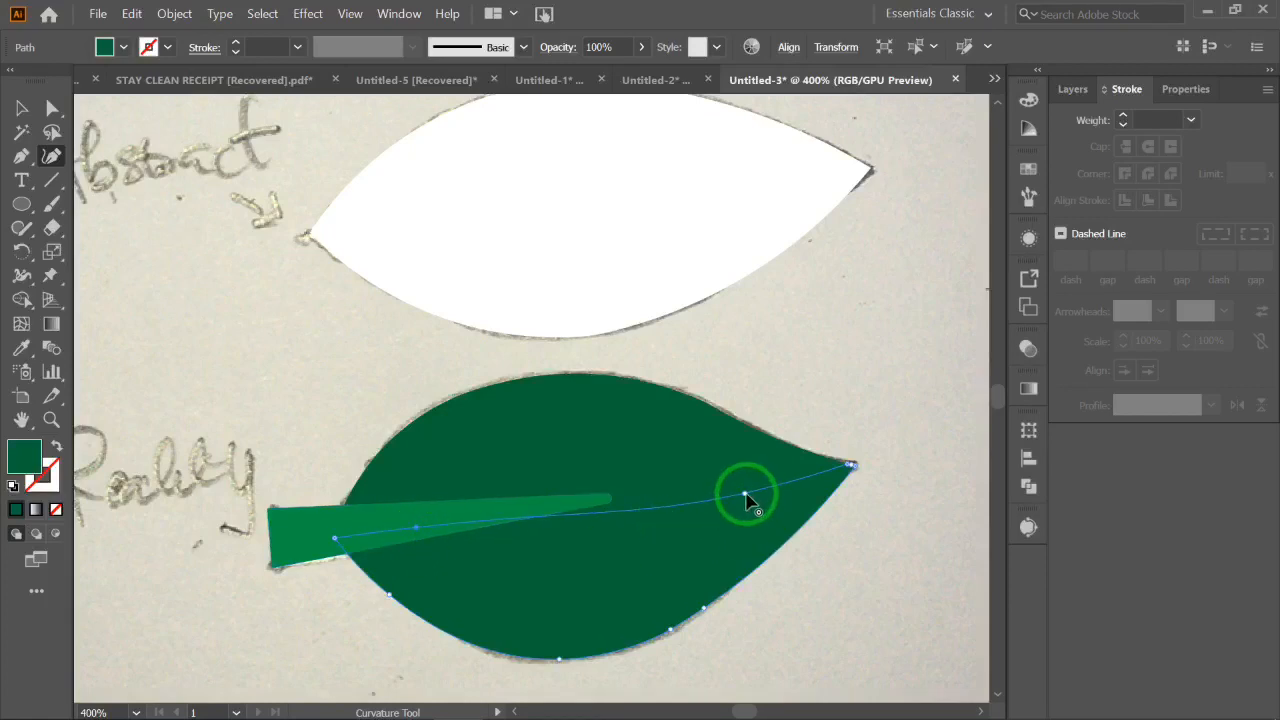
left_click_drag(747, 494, 743, 484)
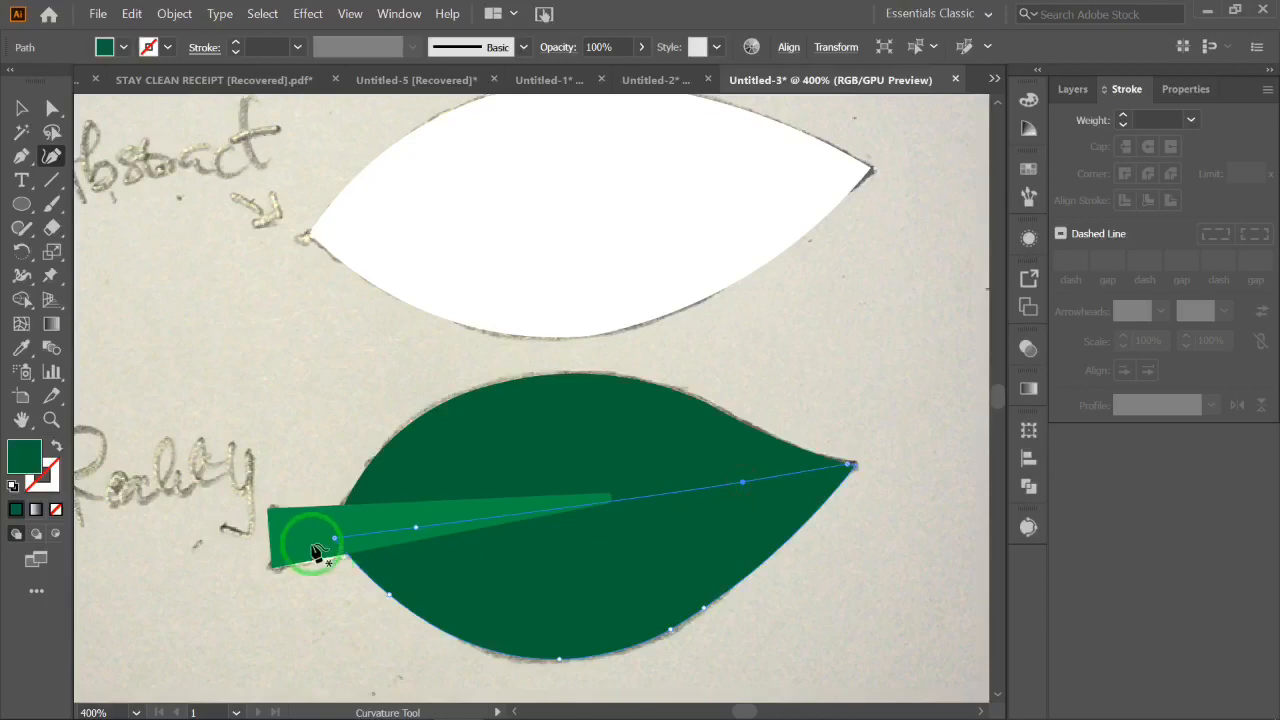
left_click_drag(745, 490, 575, 537)
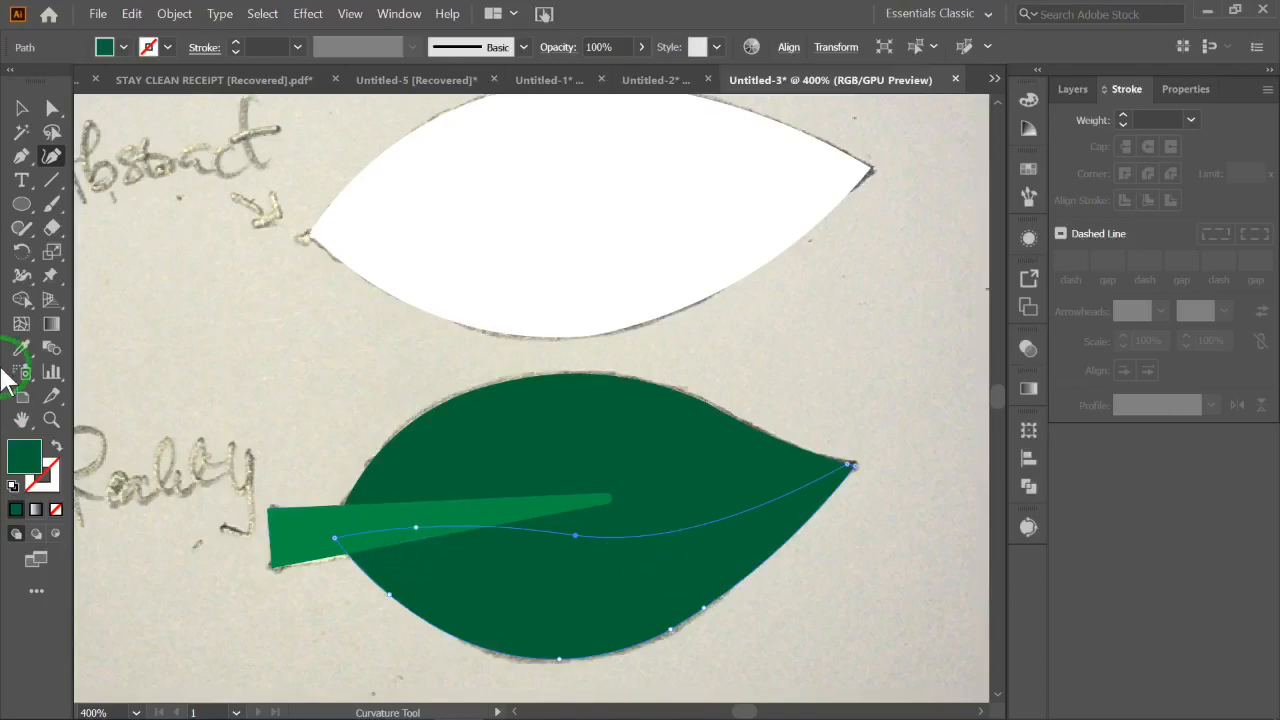
Try a teal green swatch and the midrib's green swatch as fill for the leaf's lower half
left_click(121, 40)
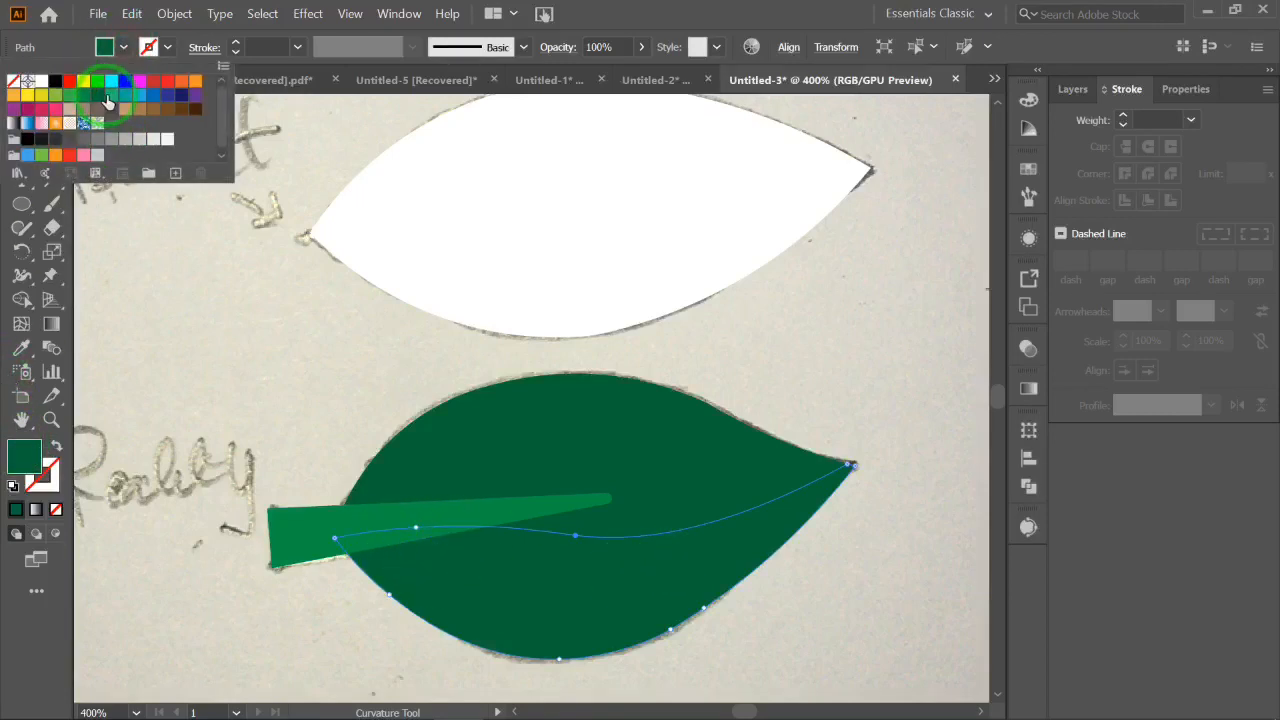
left_click(110, 95)
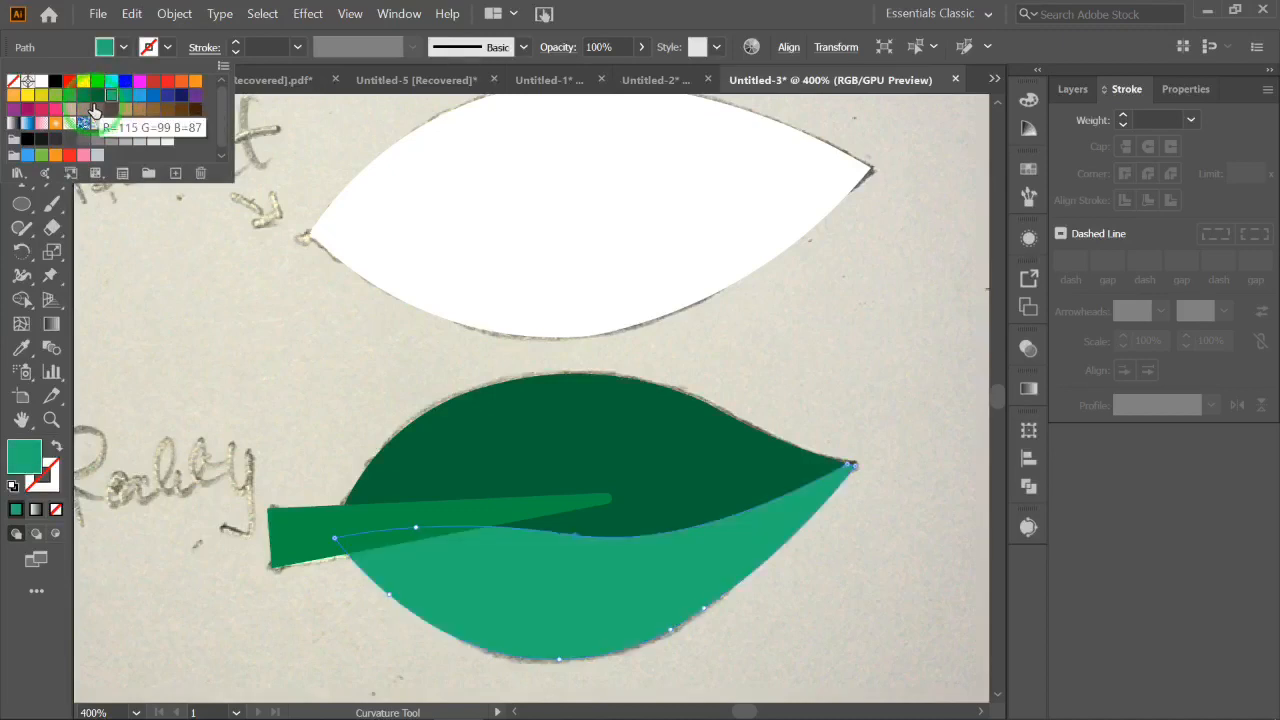
left_click(81, 96)
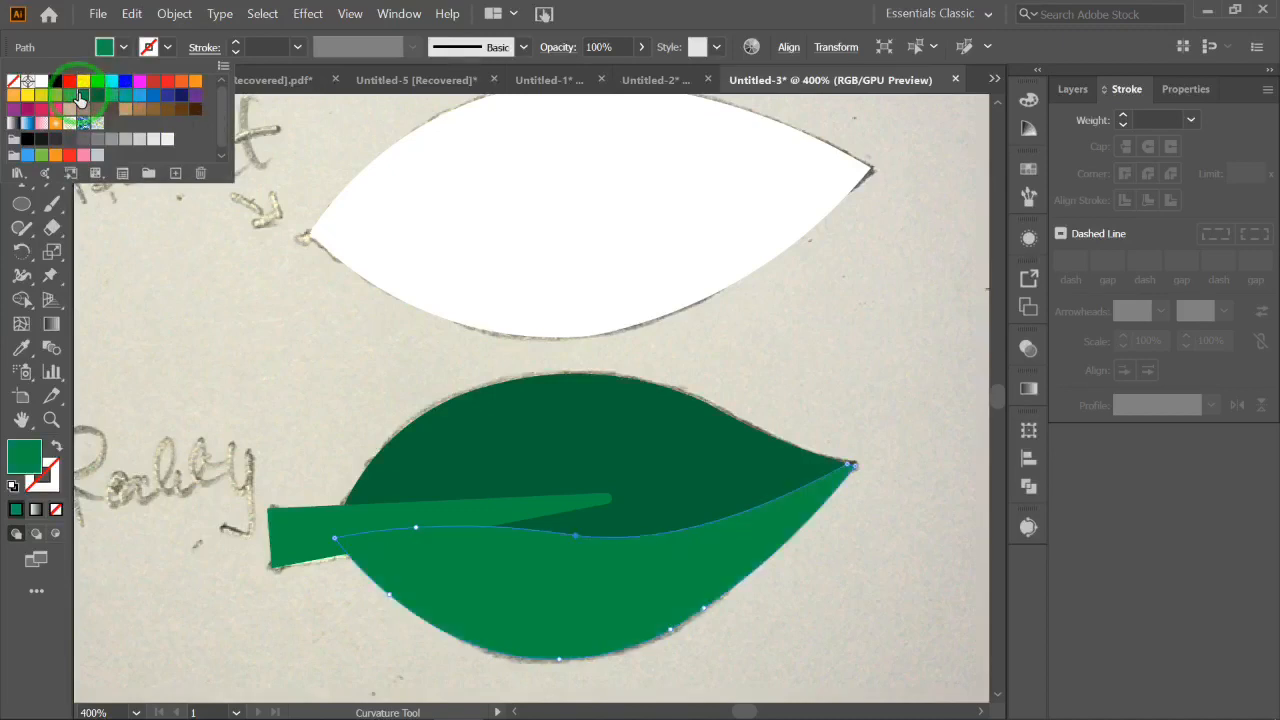
left_click(902, 340)
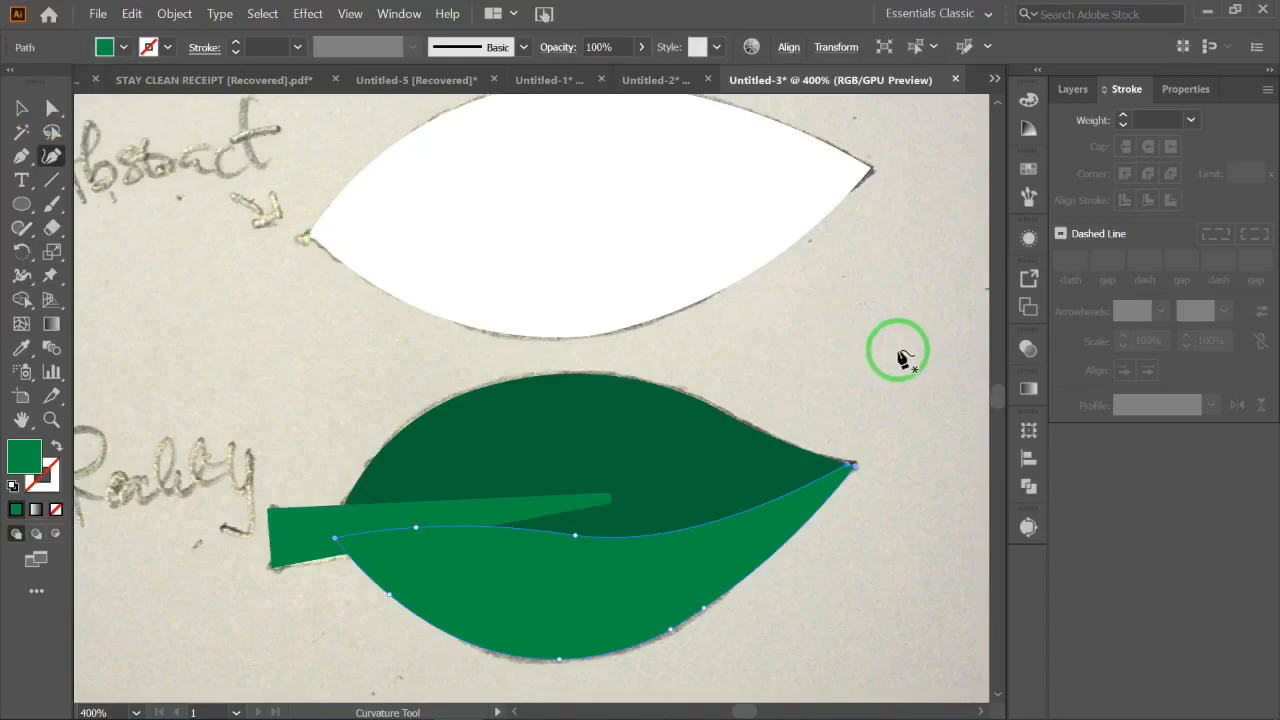
key("a")
left_click(876, 378)
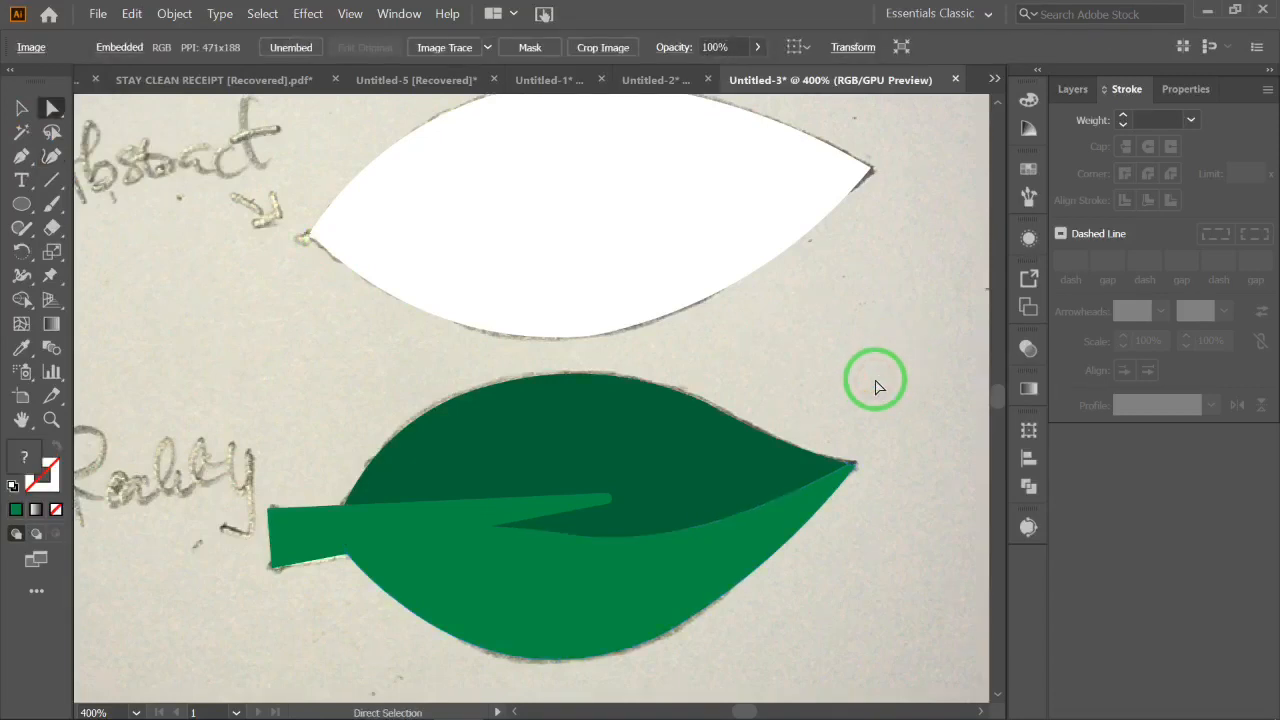
Fill the leaf's lower half with the custom yellowish green #297A30, and deselect it
left_click(575, 624)
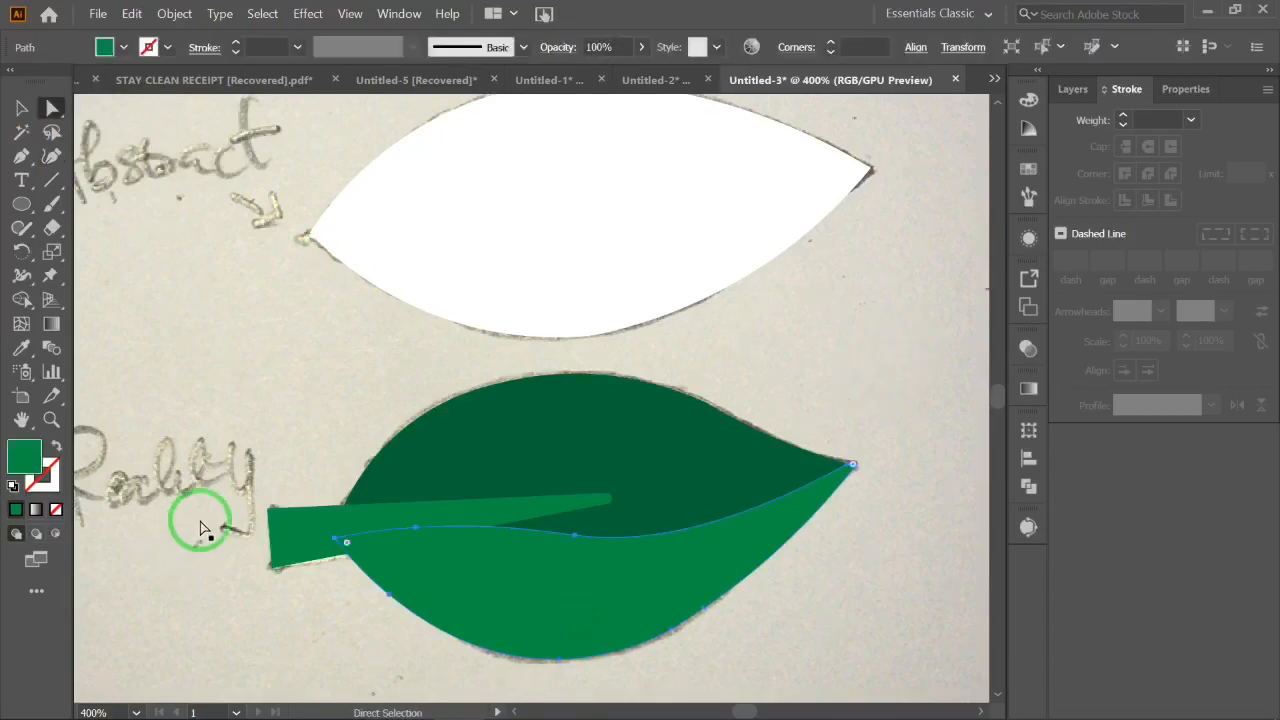
double_click(20, 458)
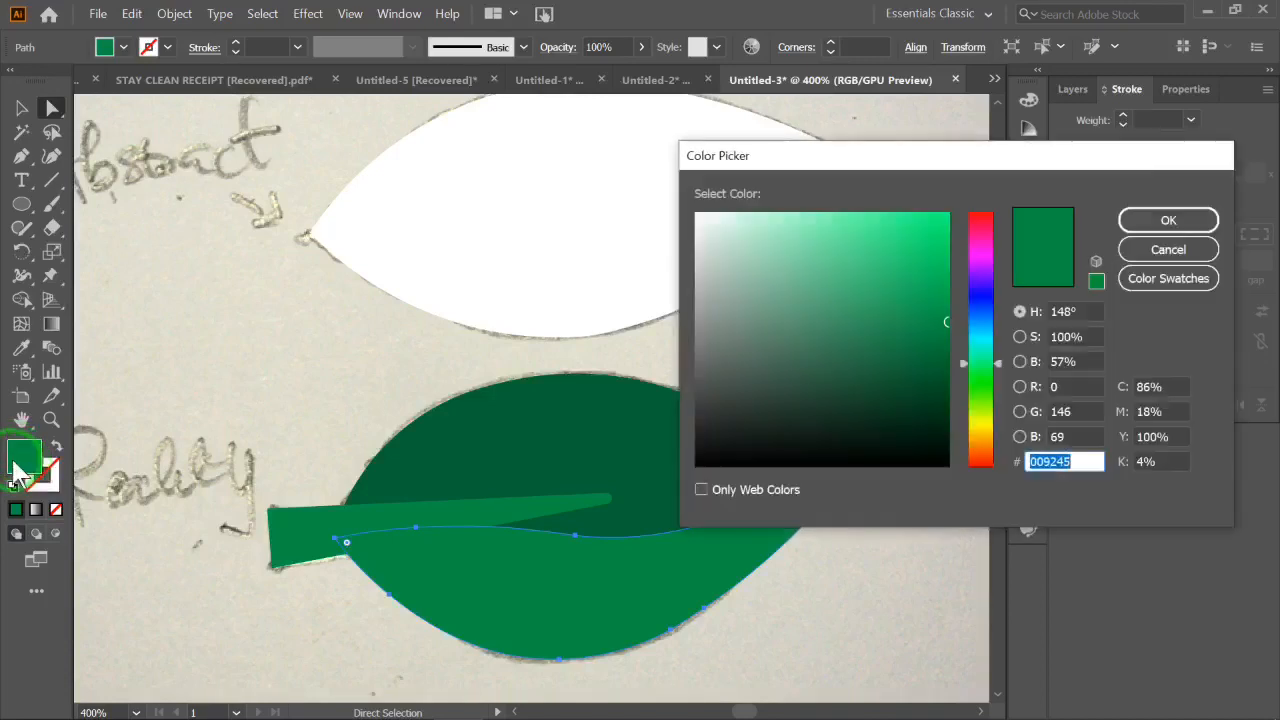
left_click(980, 379)
left_click(903, 340)
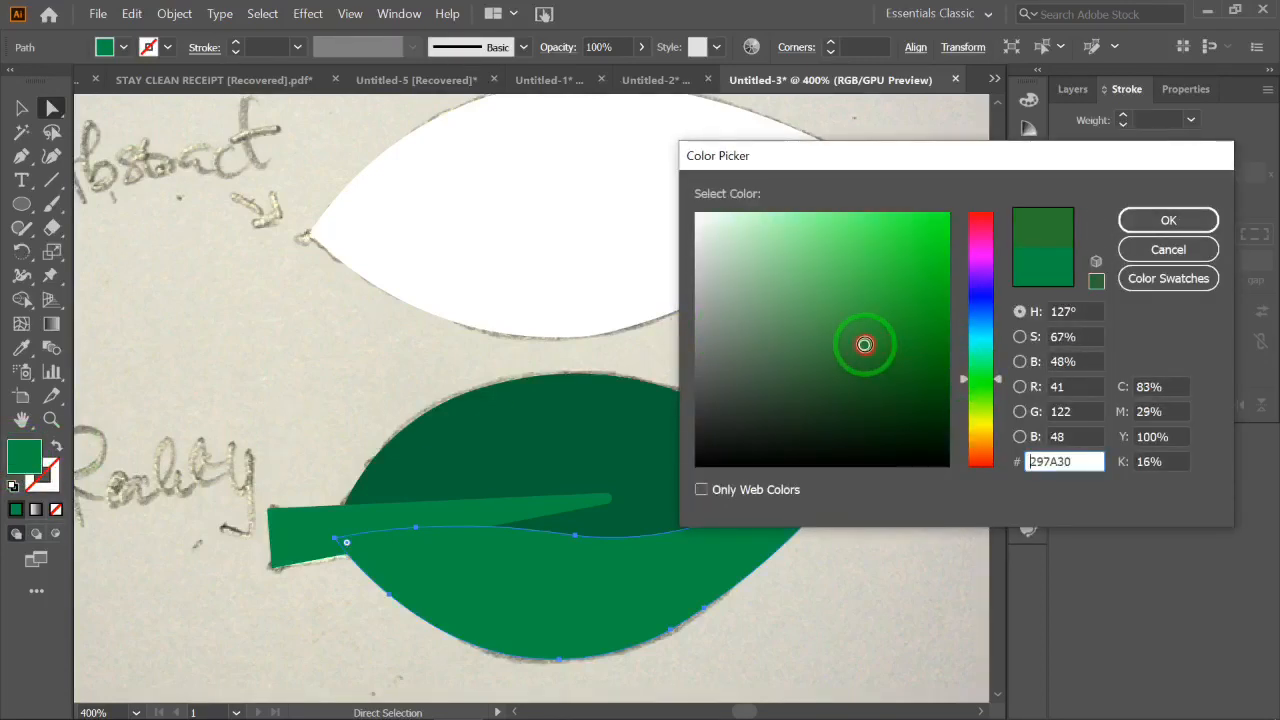
left_click(1168, 220)
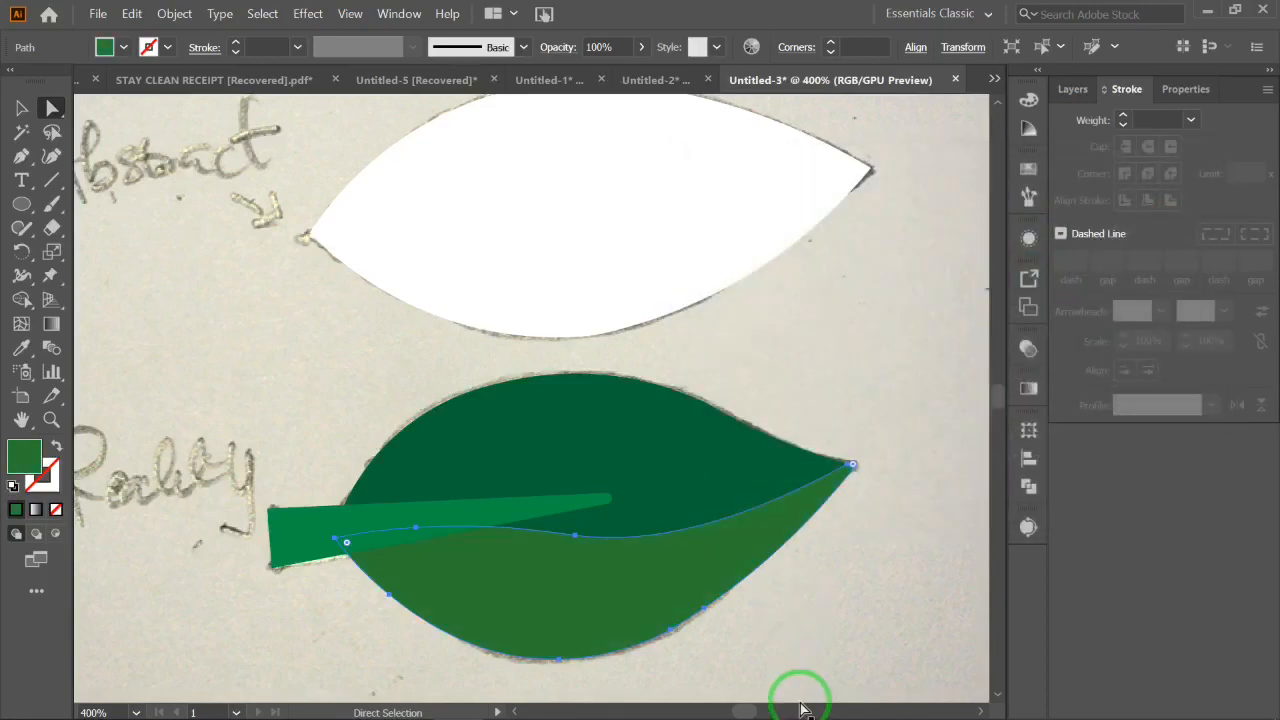
left_click(851, 571)
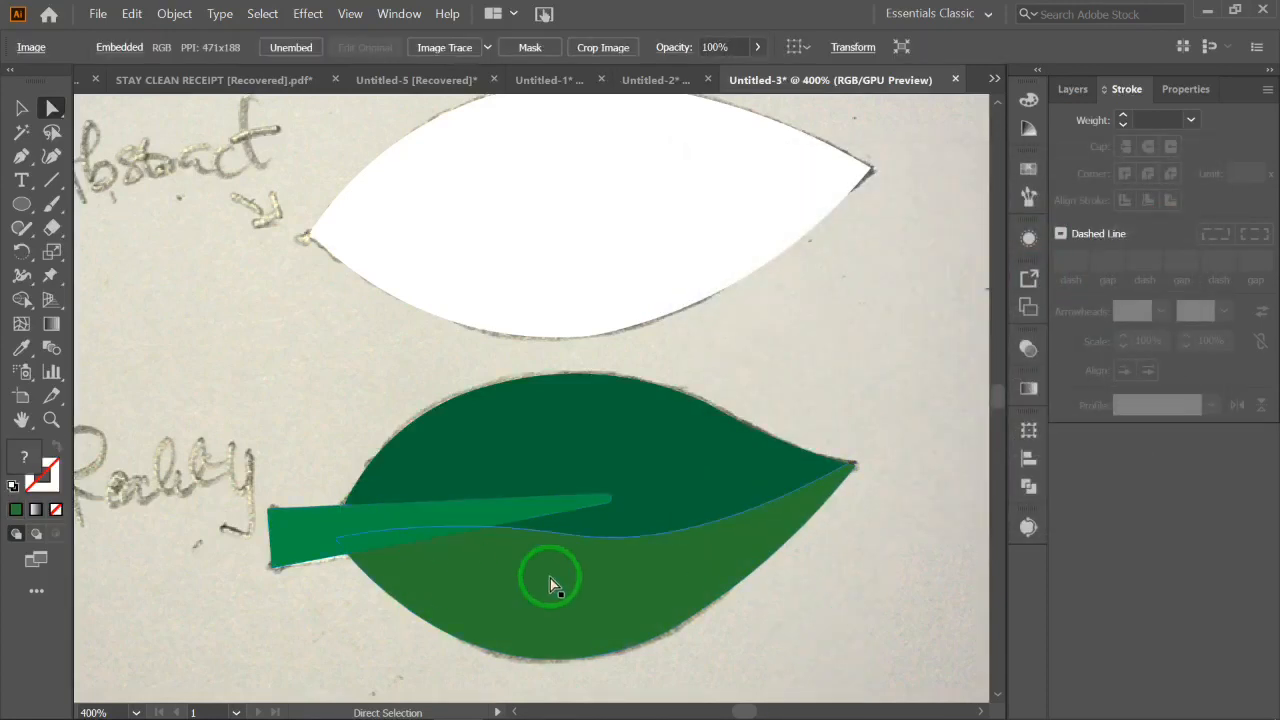
Rotate the midrib shape slightly until its upper edge is level, and deselect it
left_click(420, 515)
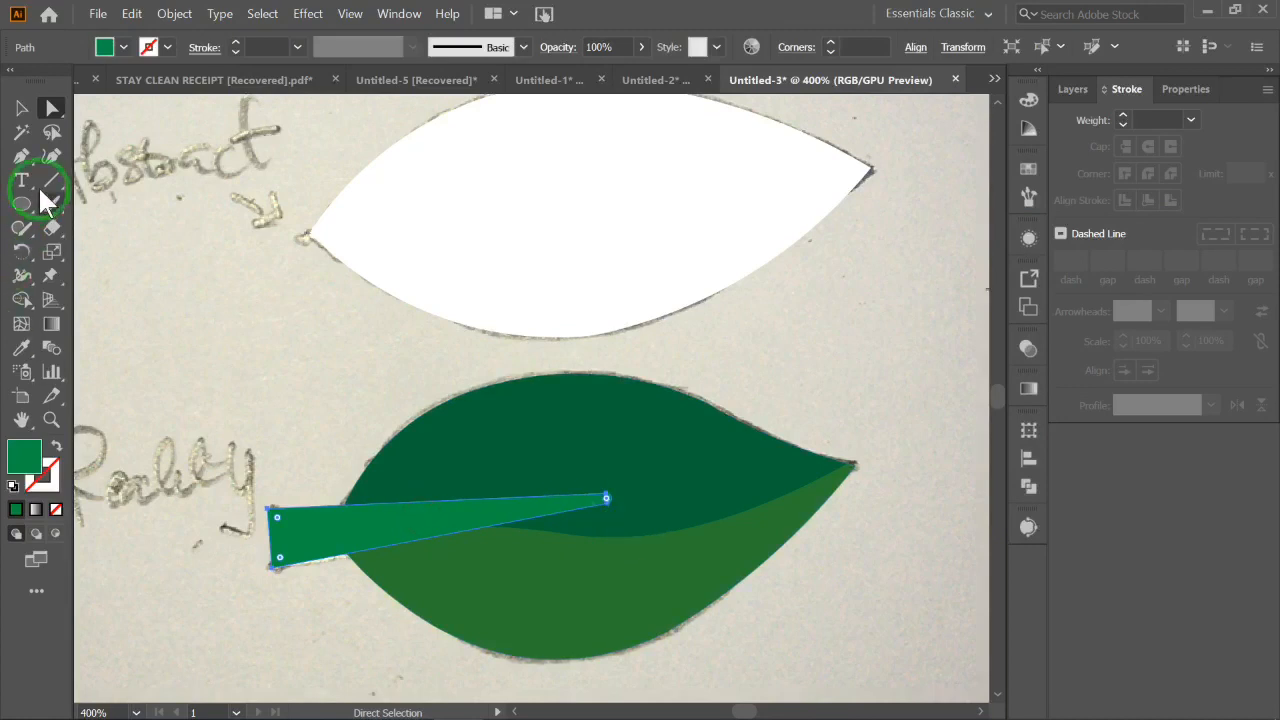
left_click(22, 107)
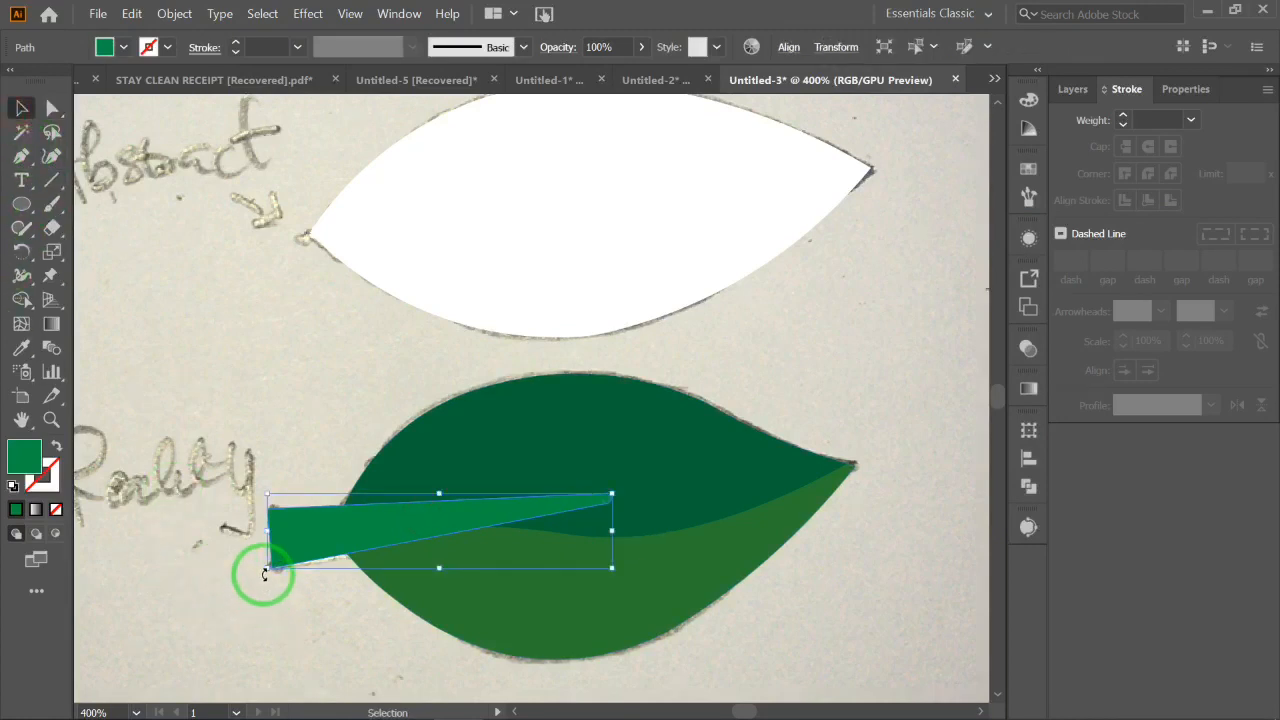
left_click_drag(264, 574, 259, 565)
left_click(860, 605)
Fill the white leaf labelled Abstract with the dark green swatch used on the leaf below
scroll(862, 612, "up", 5)
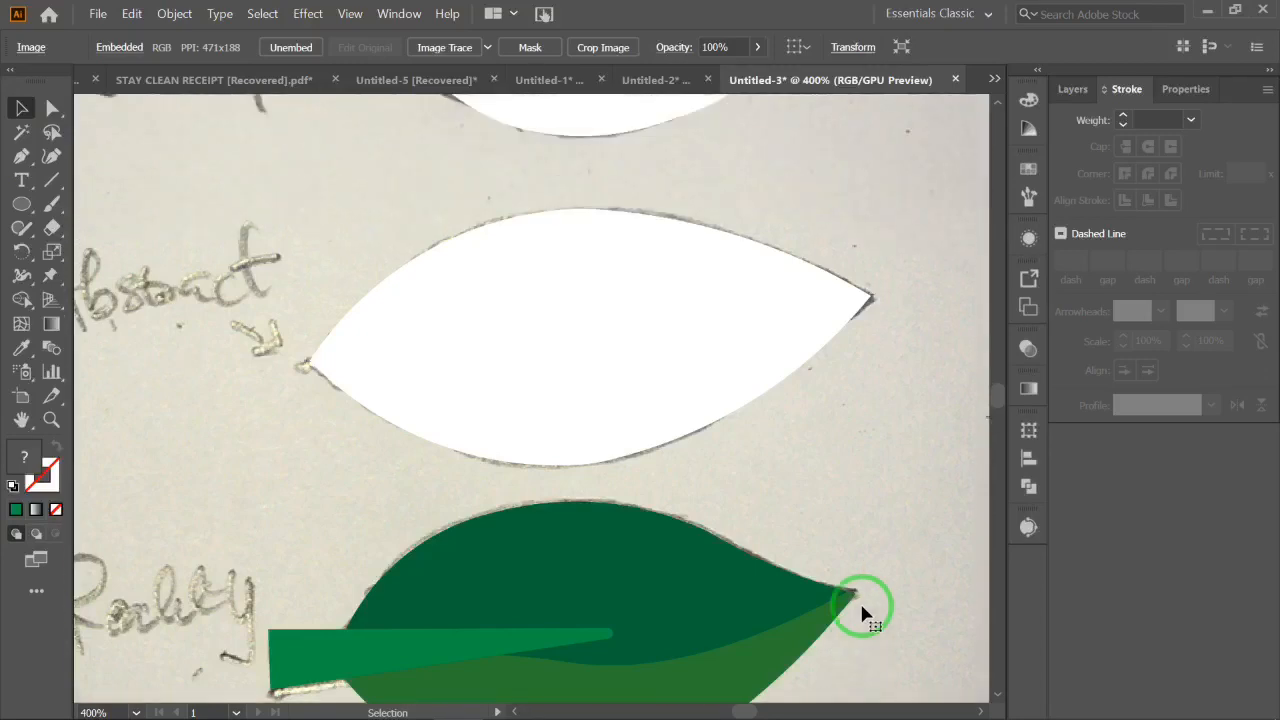
left_click(470, 430)
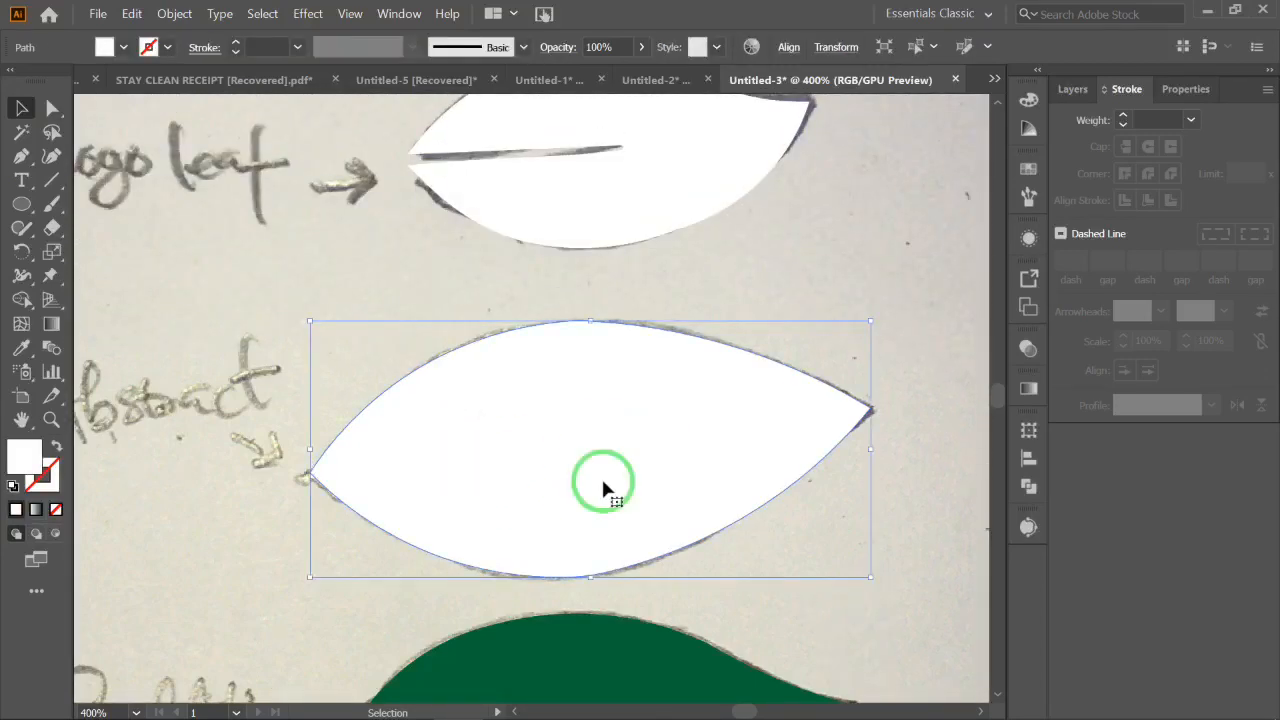
left_click(21, 156)
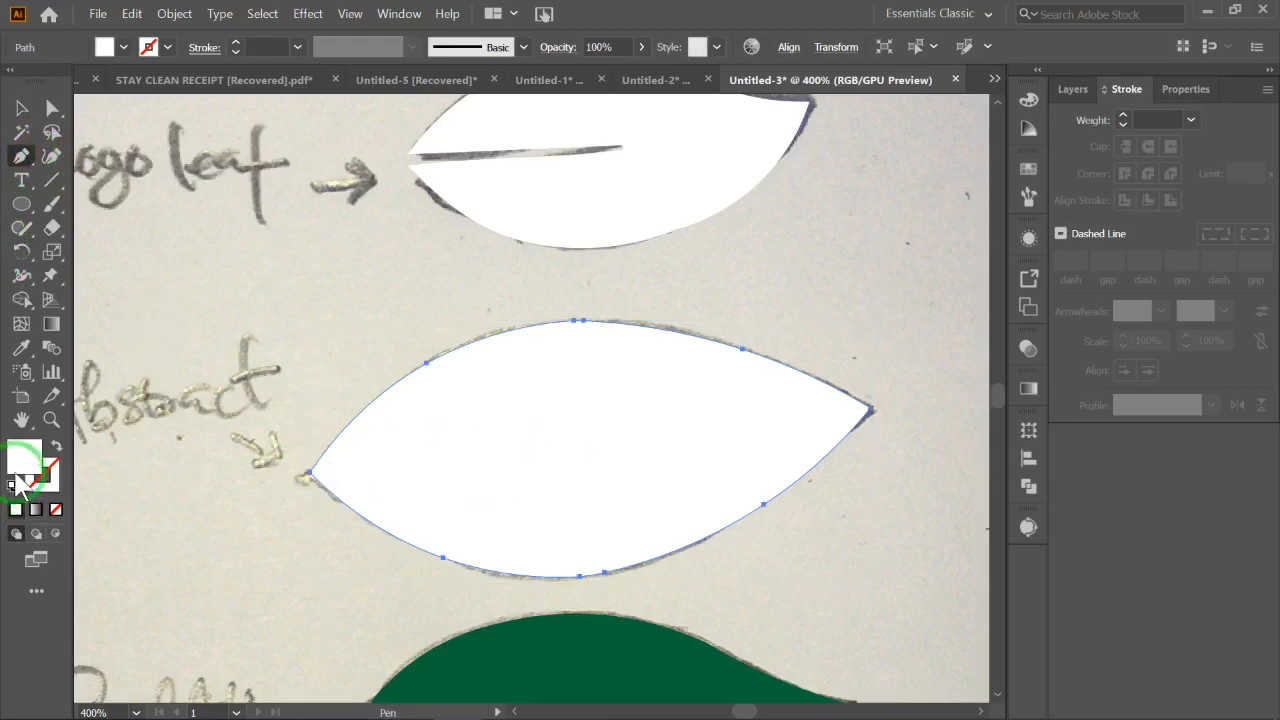
left_click(123, 47)
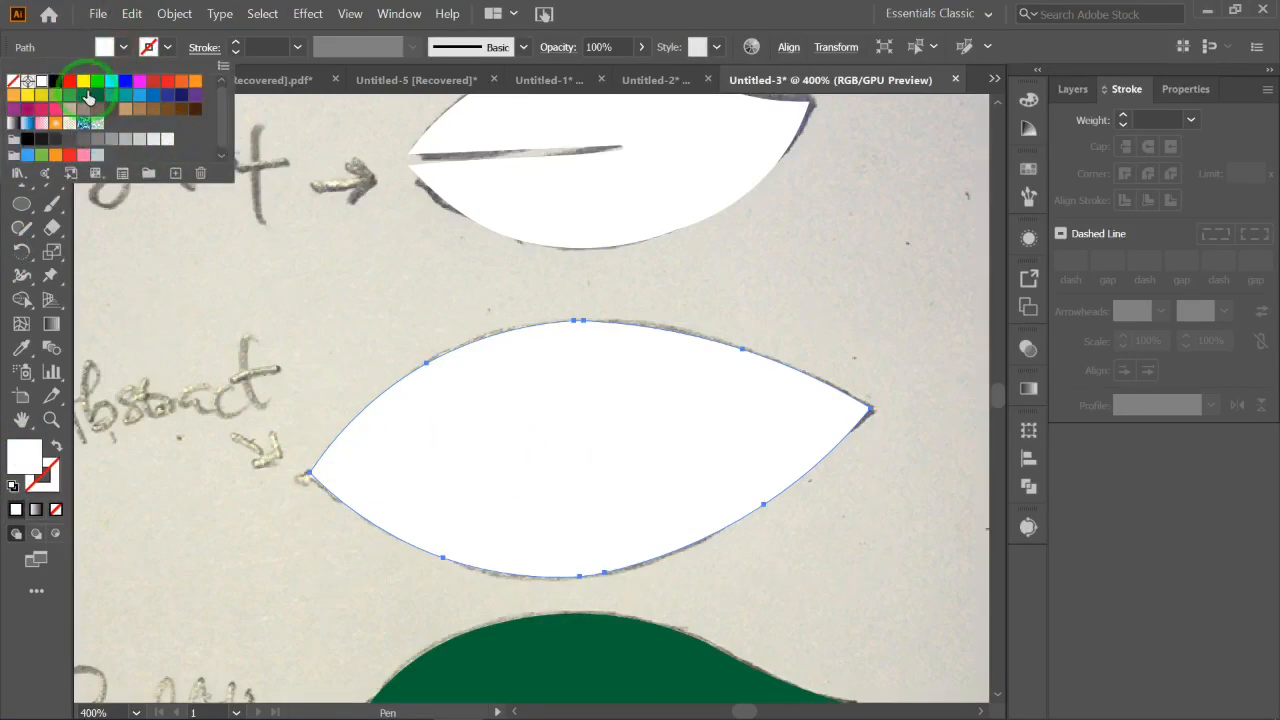
left_click(88, 98)
left_click(630, 11)
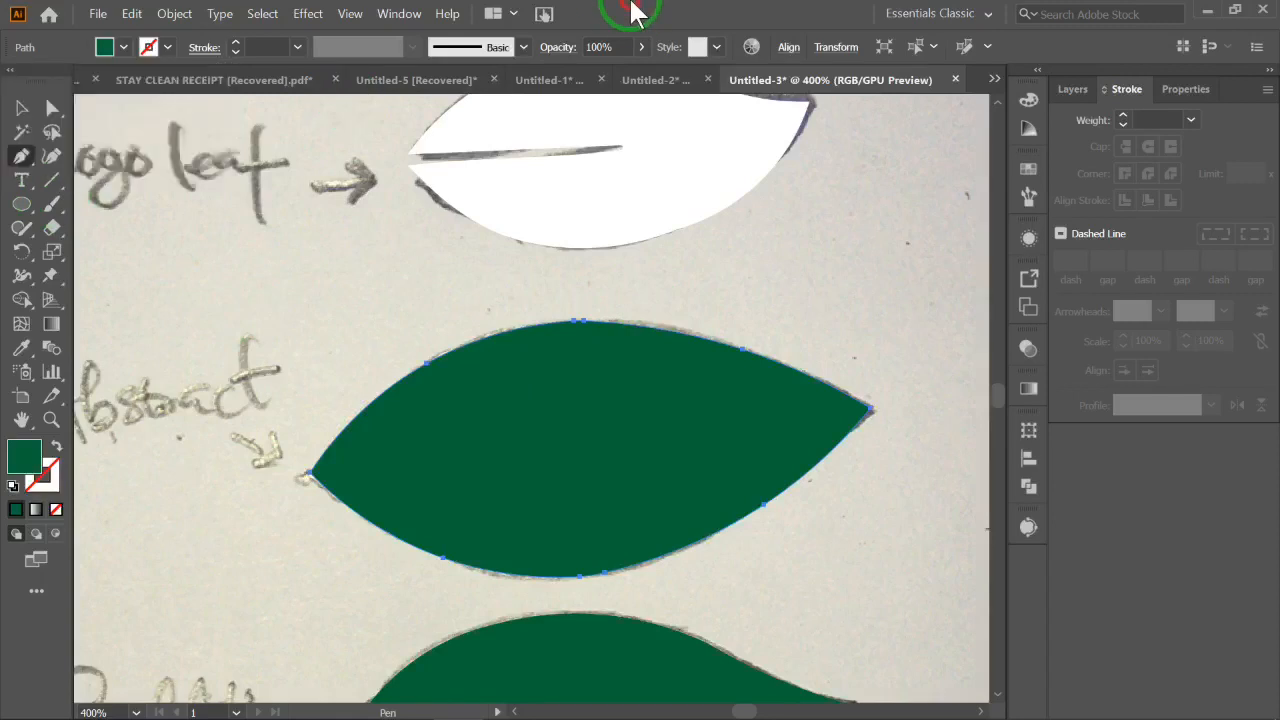
Draw a closed Pen shape over the Abstract leaf's lower half, its straight upper edge running through both leaf tips
left_click(296, 472)
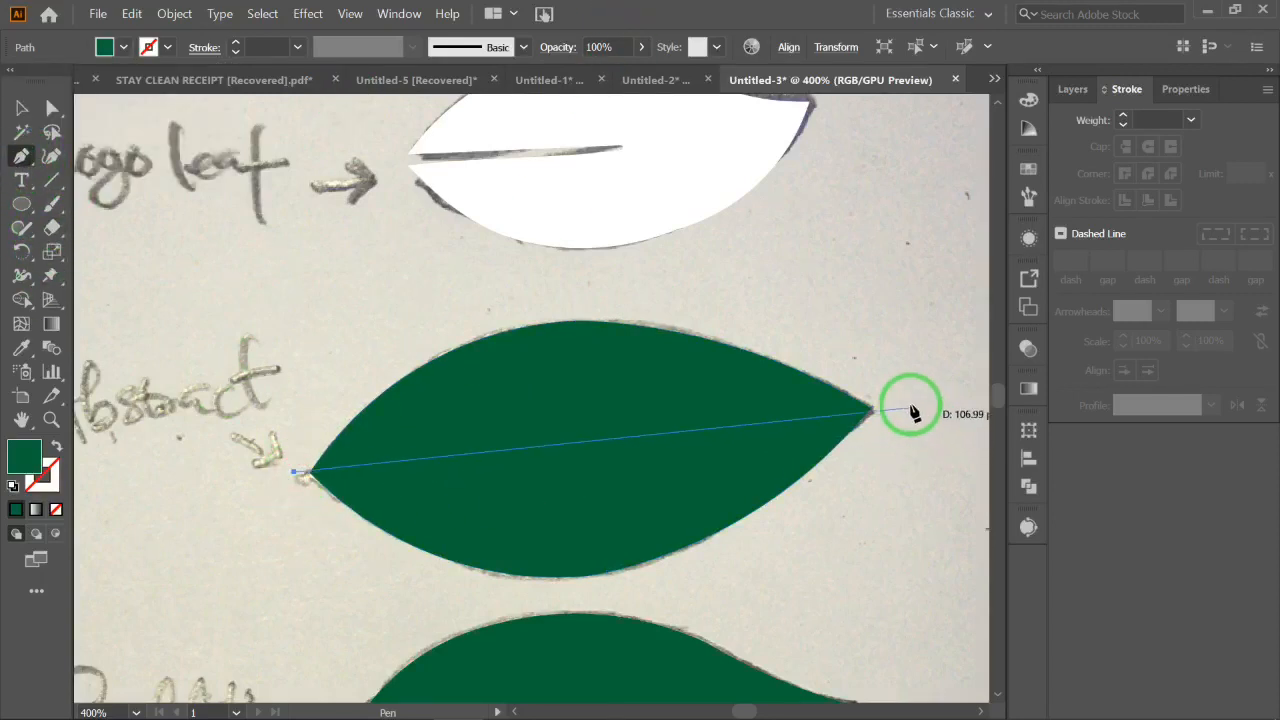
left_click_drag(907, 406, 878, 540)
left_click(687, 587)
left_click_drag(541, 605, 514, 601)
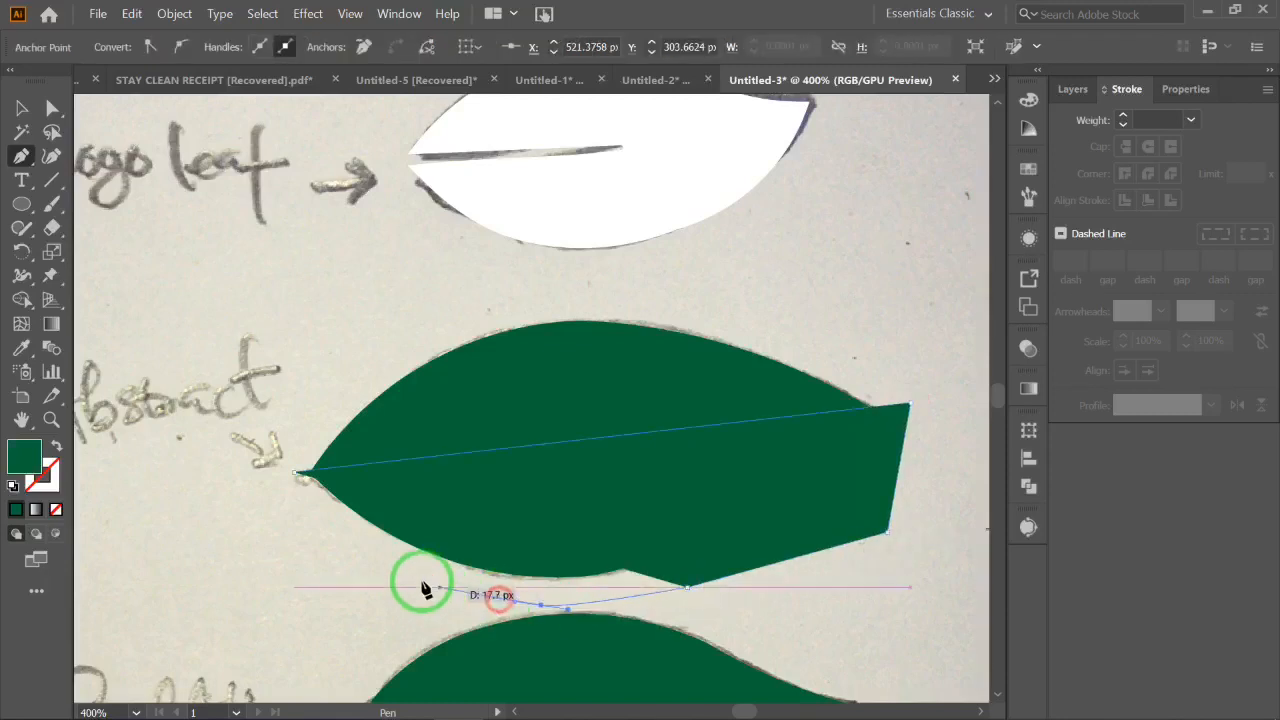
left_click(413, 577)
left_click(296, 474)
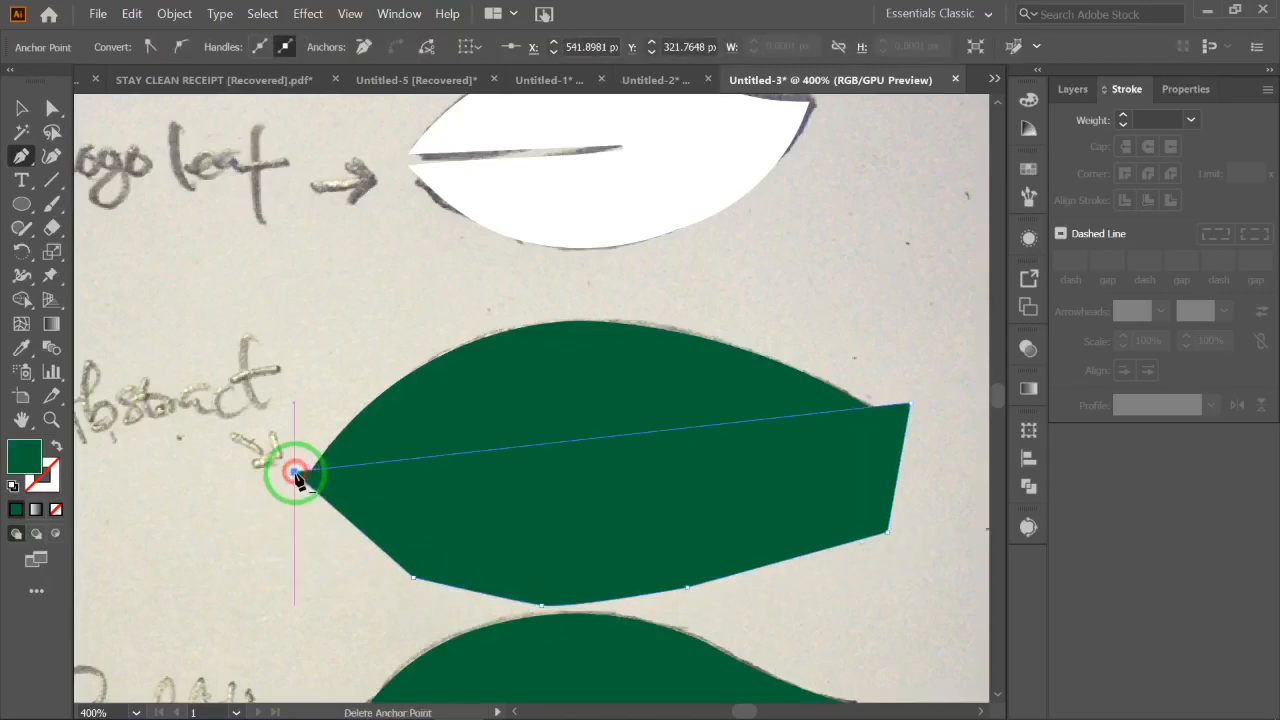
Remove the part of the drawn shape outside the Abstract leaf with Shape Builder, keeping both leaf halves, and deselect them
left_click(52, 107)
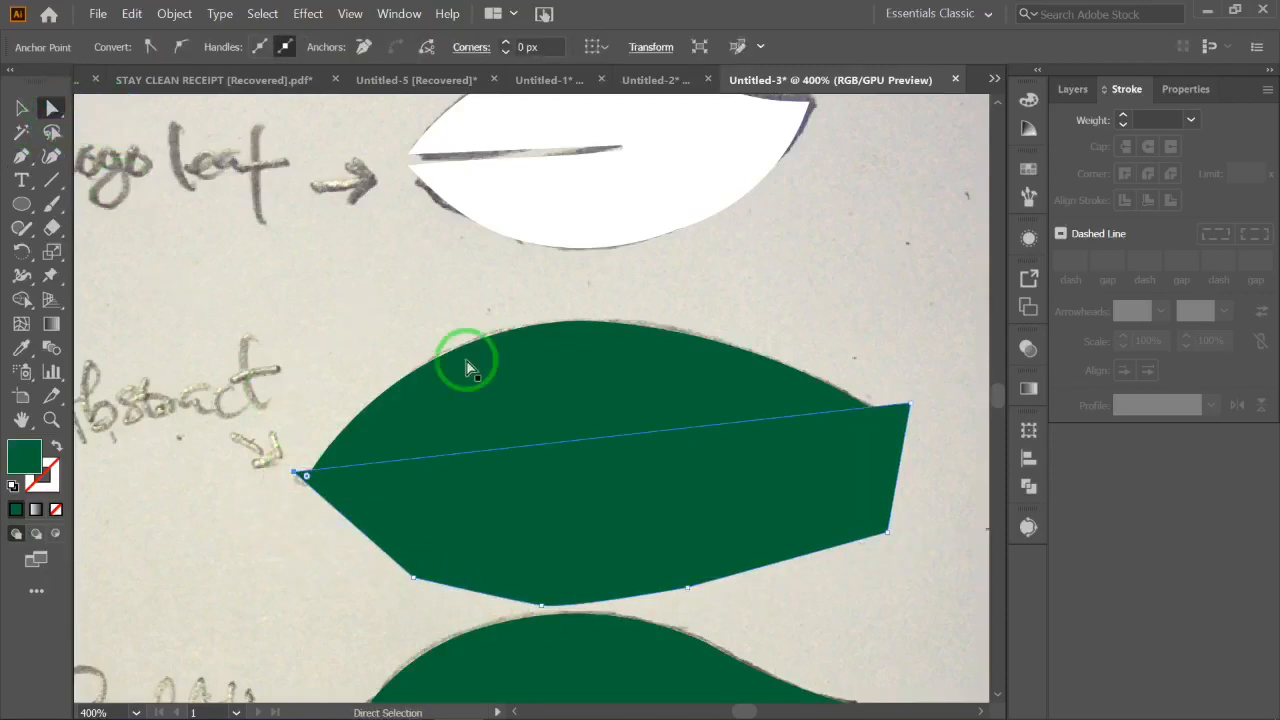
left_click(564, 356, "shift")
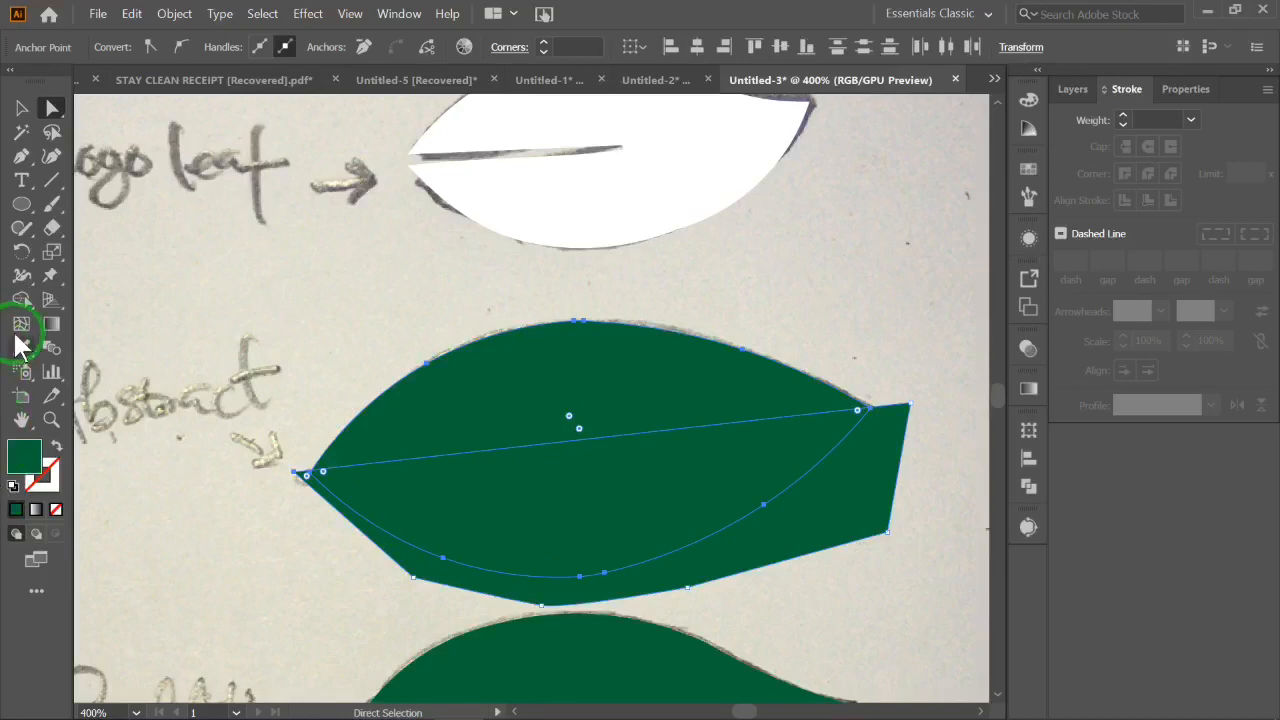
left_click(22, 299)
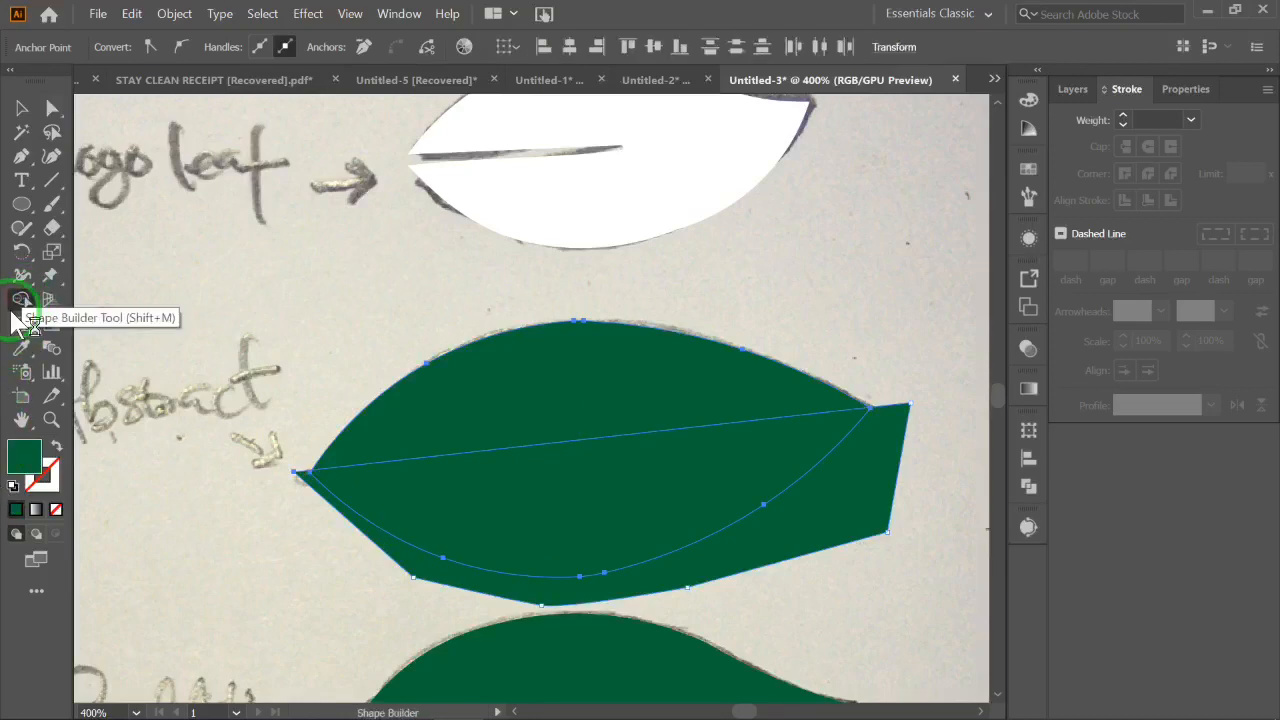
left_click_drag(400, 566, 403, 562)
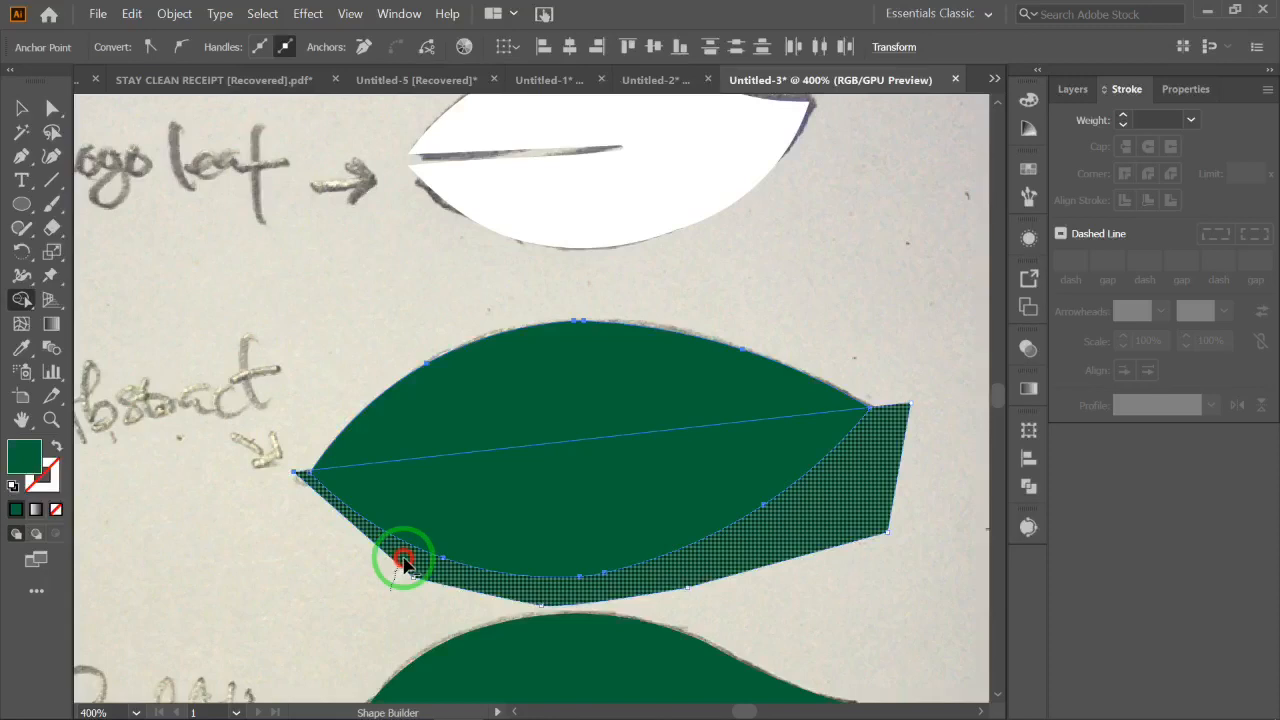
left_click_drag(403, 562, 441, 531)
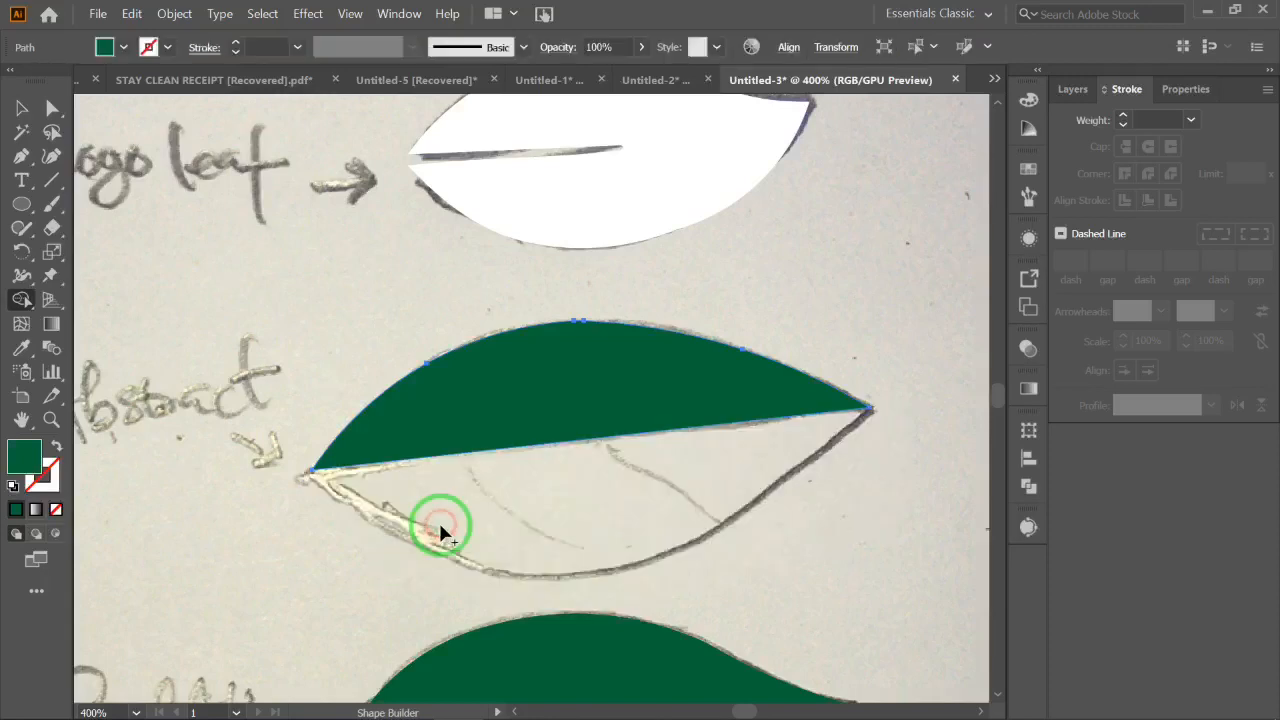
key("ctrl+z")
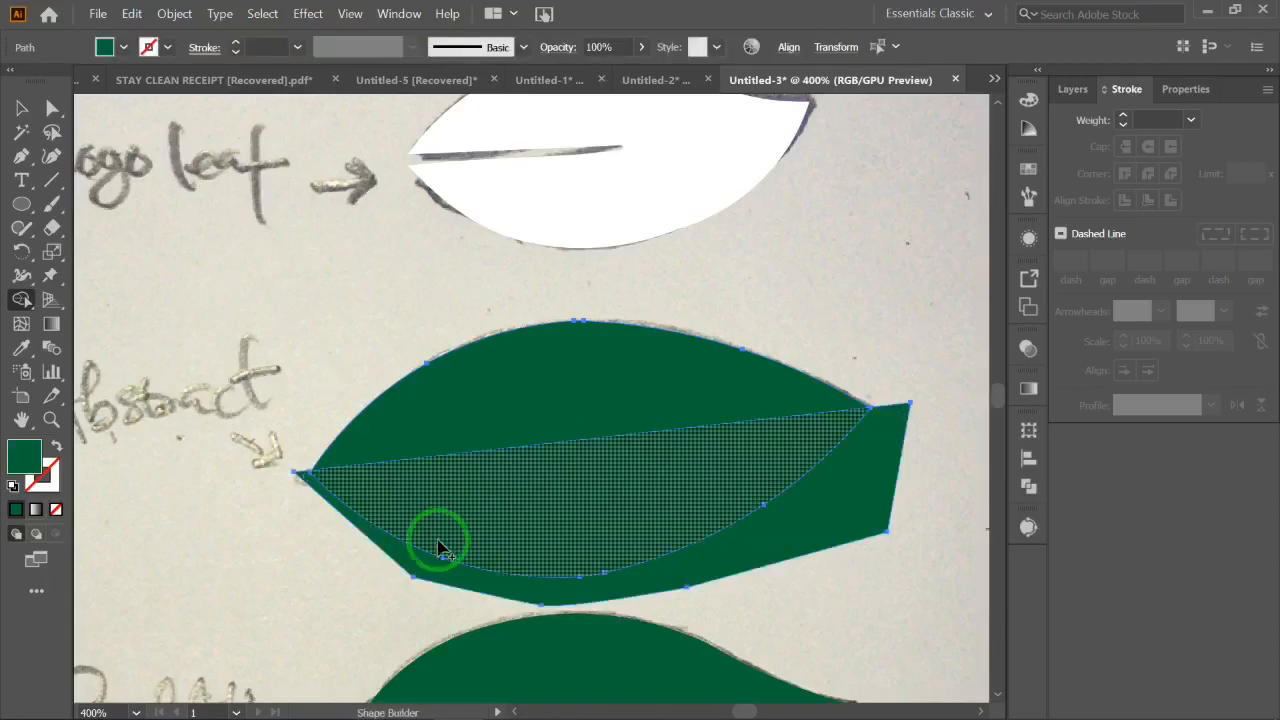
left_click_drag(406, 597, 416, 568)
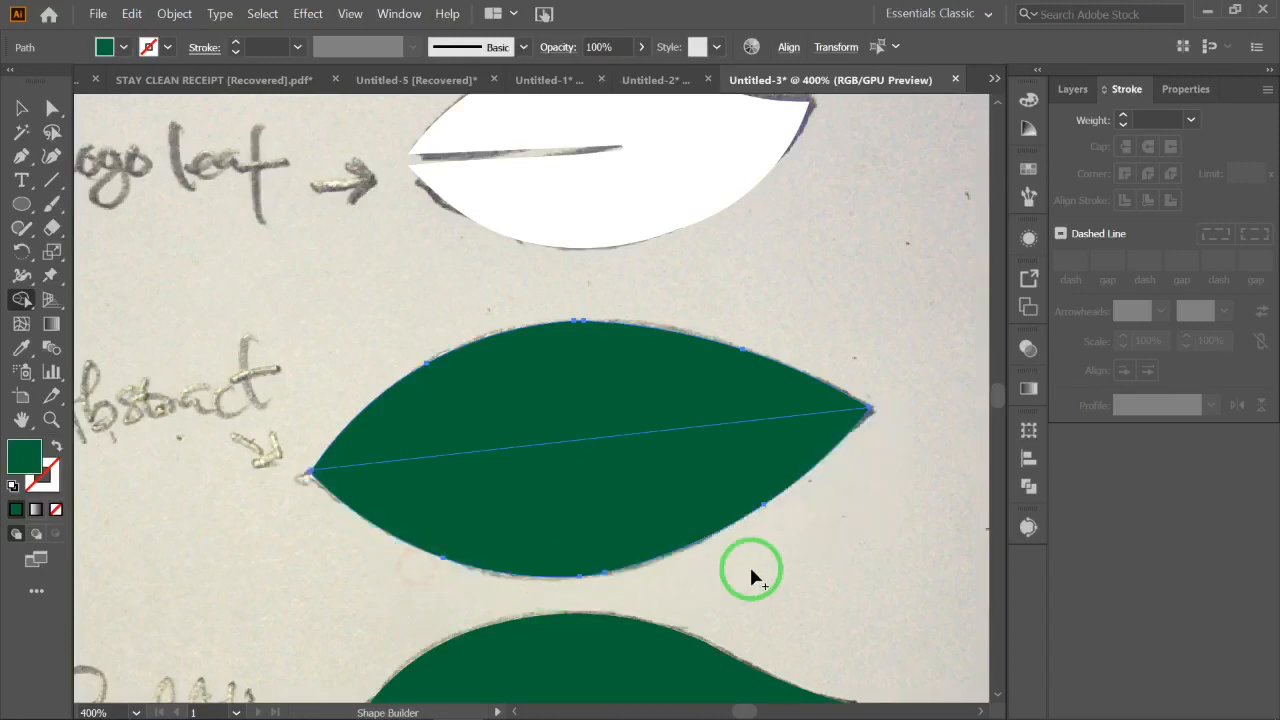
left_click(53, 107)
left_click(943, 300)
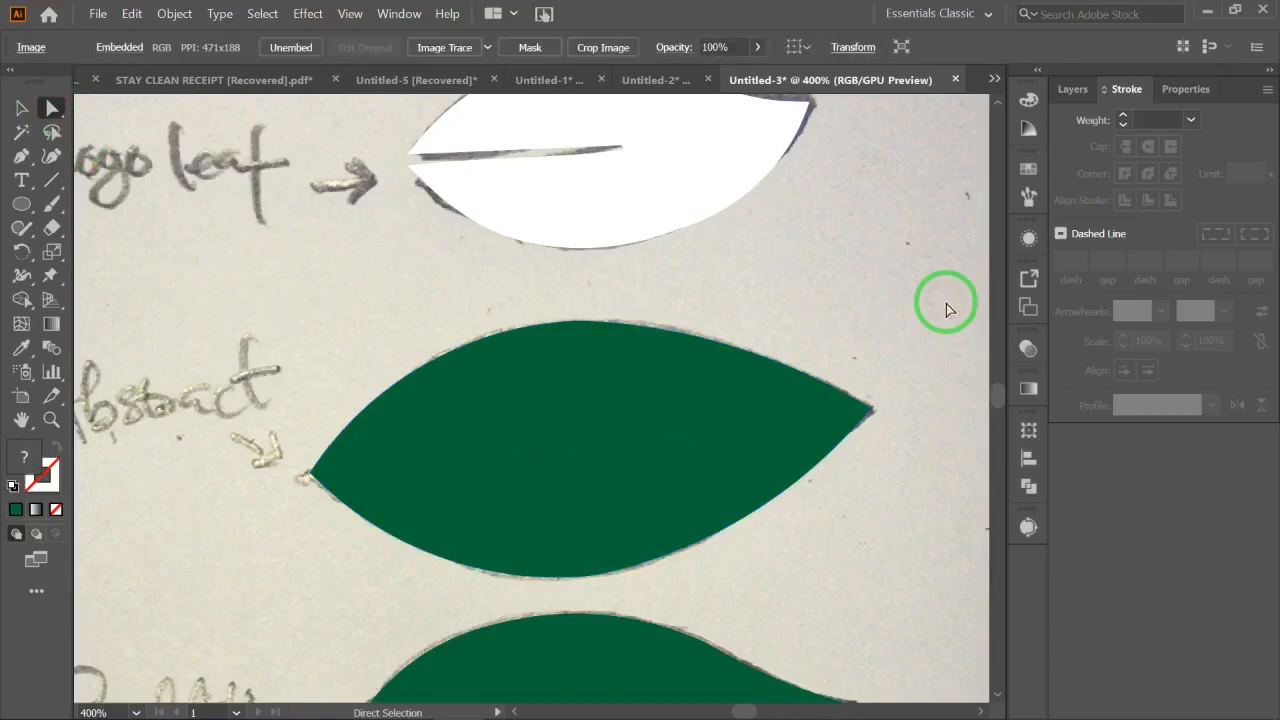
Fill the Abstract leaf's lower half with the green swatch R=0 G=146 B=69
left_click(674, 487)
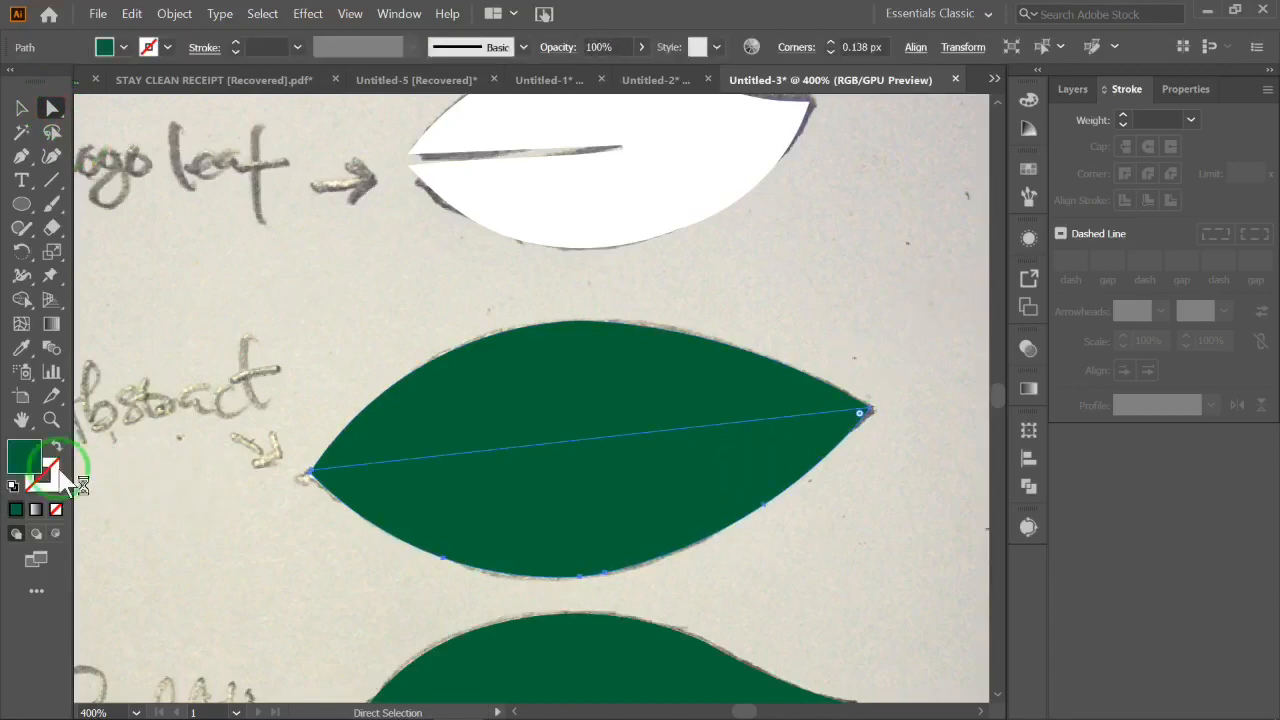
left_click(123, 45)
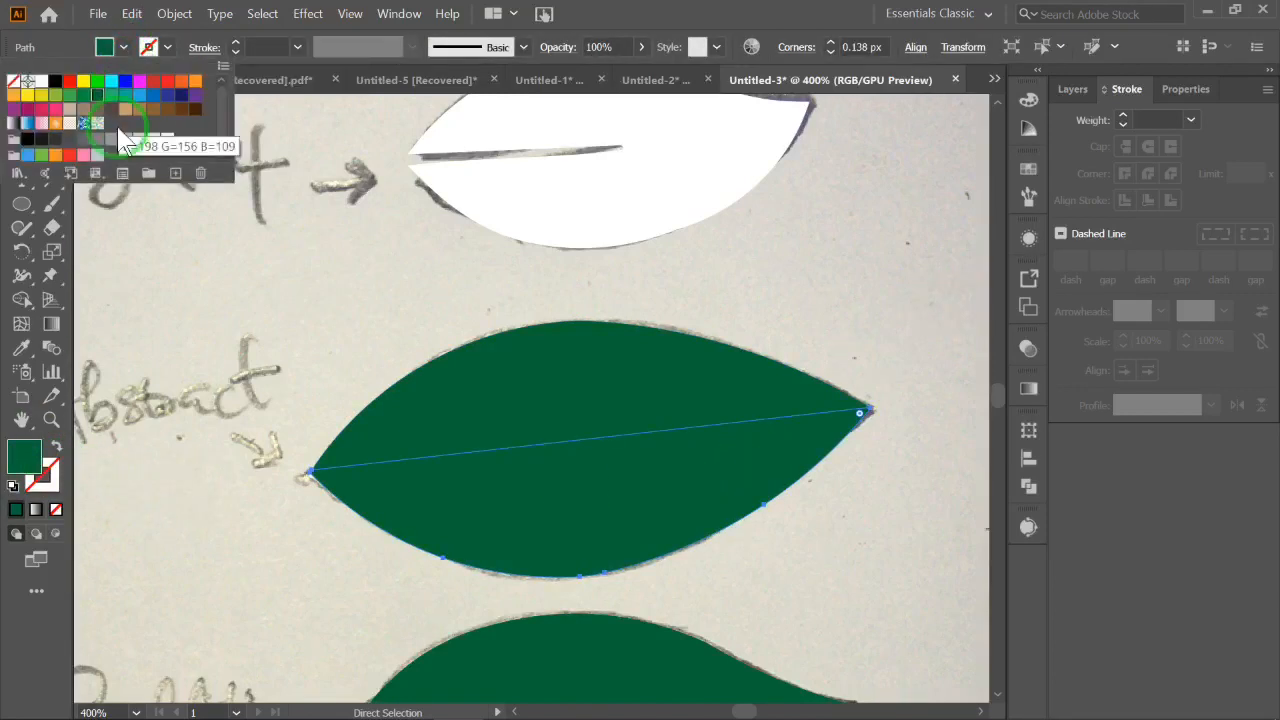
left_click(111, 95)
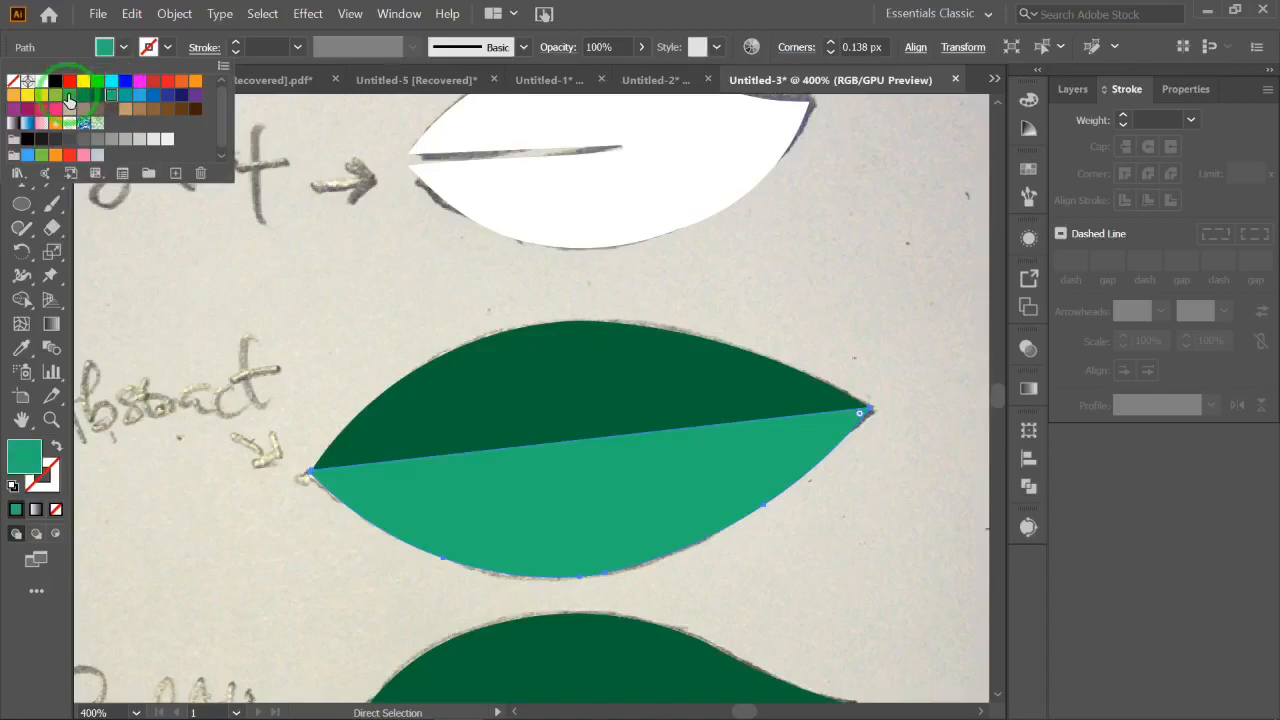
left_click(84, 97)
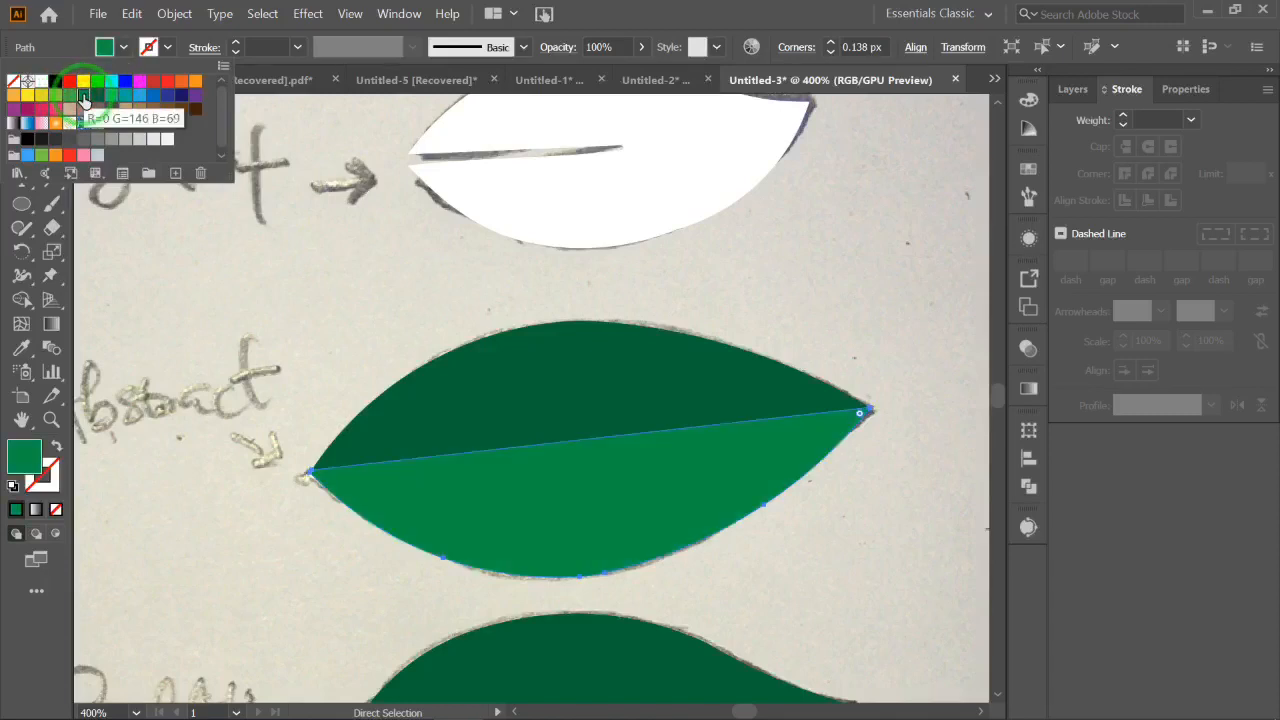
left_click(878, 262)
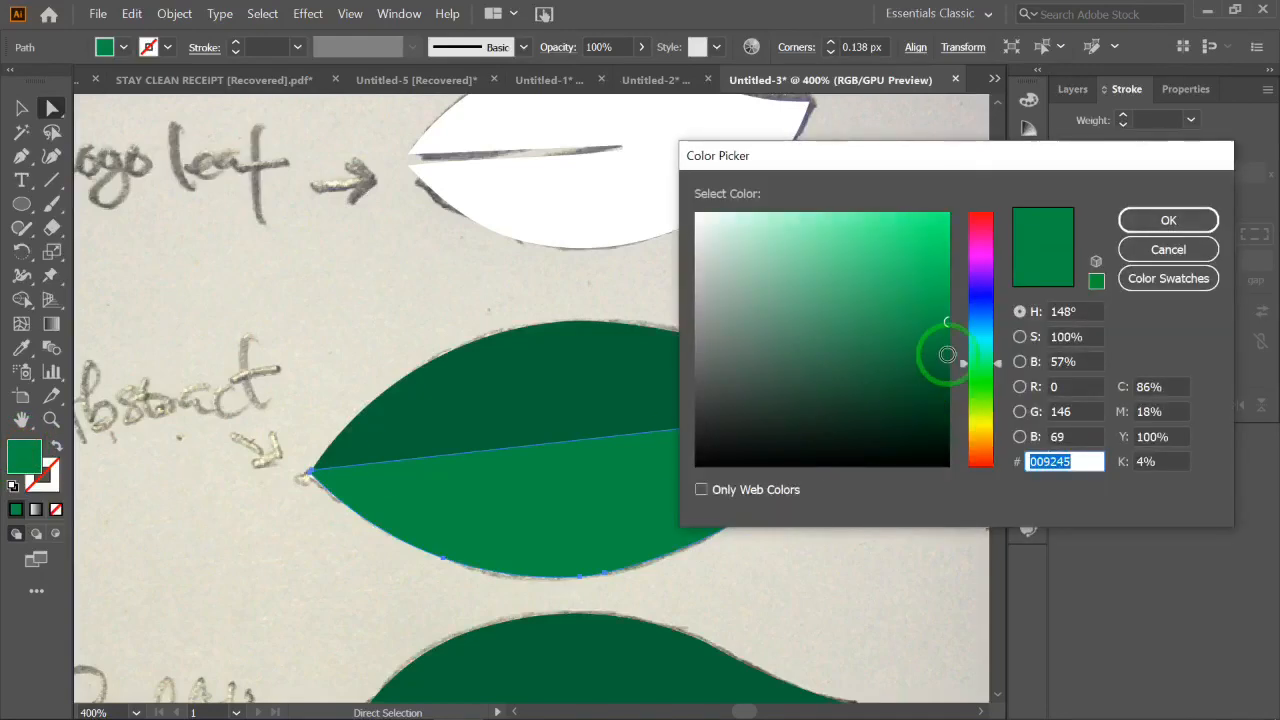
Darken the fill of the Abstract leaf's lower half to #037C39, and deselect it
left_click(943, 341)
left_click(1166, 219)
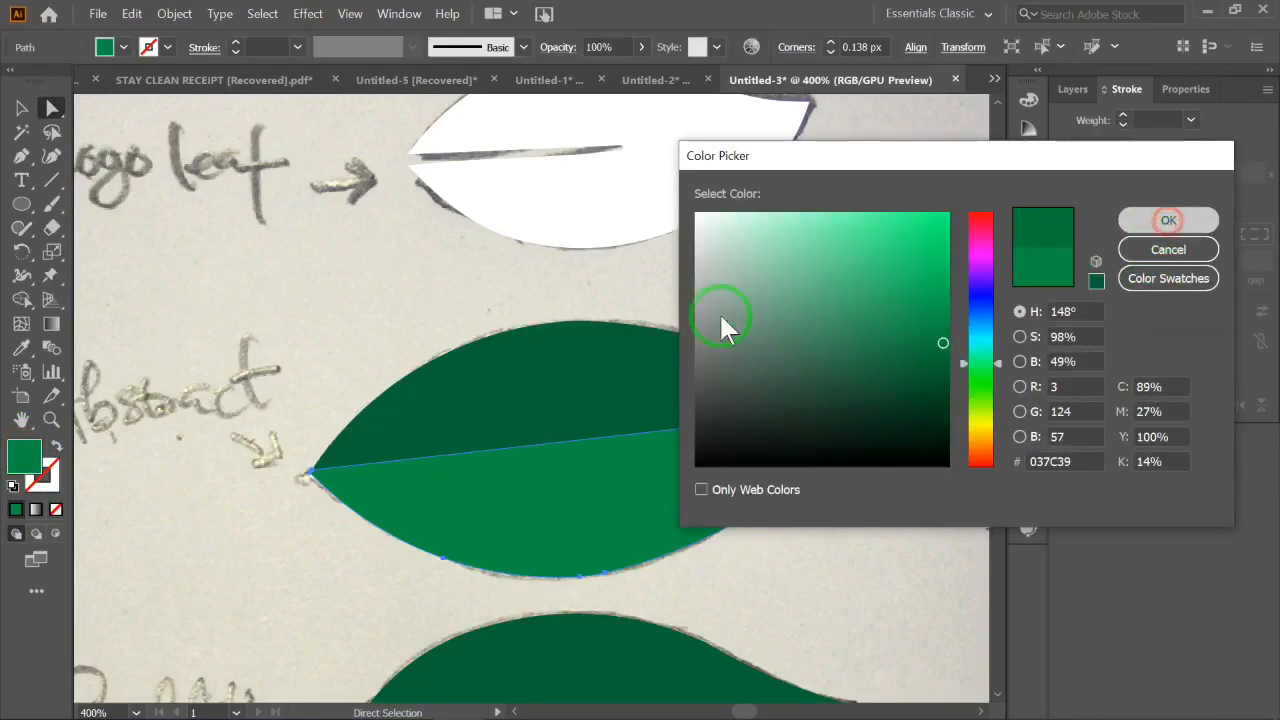
left_click(522, 393)
left_click(829, 262)
Fill the white leaf labelled Logo leaf with the dark green swatch used on the Abstract leaf's upper half
scroll(860, 362, "up", 6)
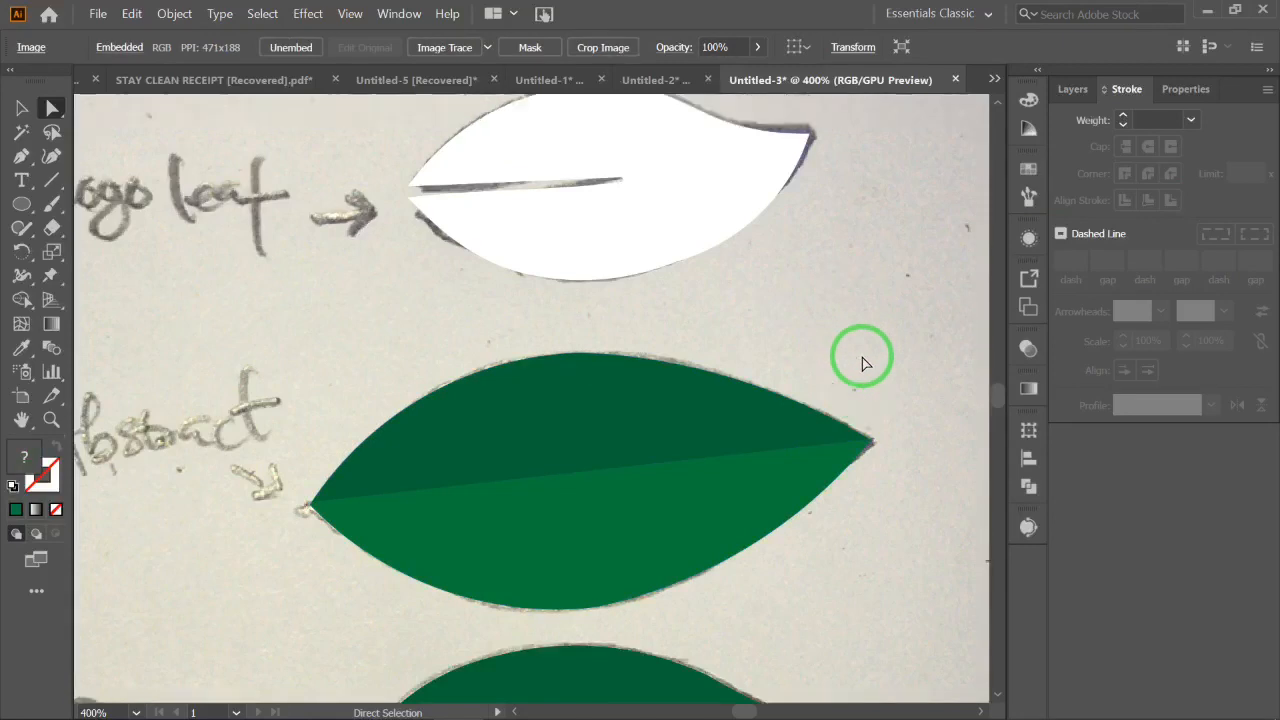
left_click(655, 345)
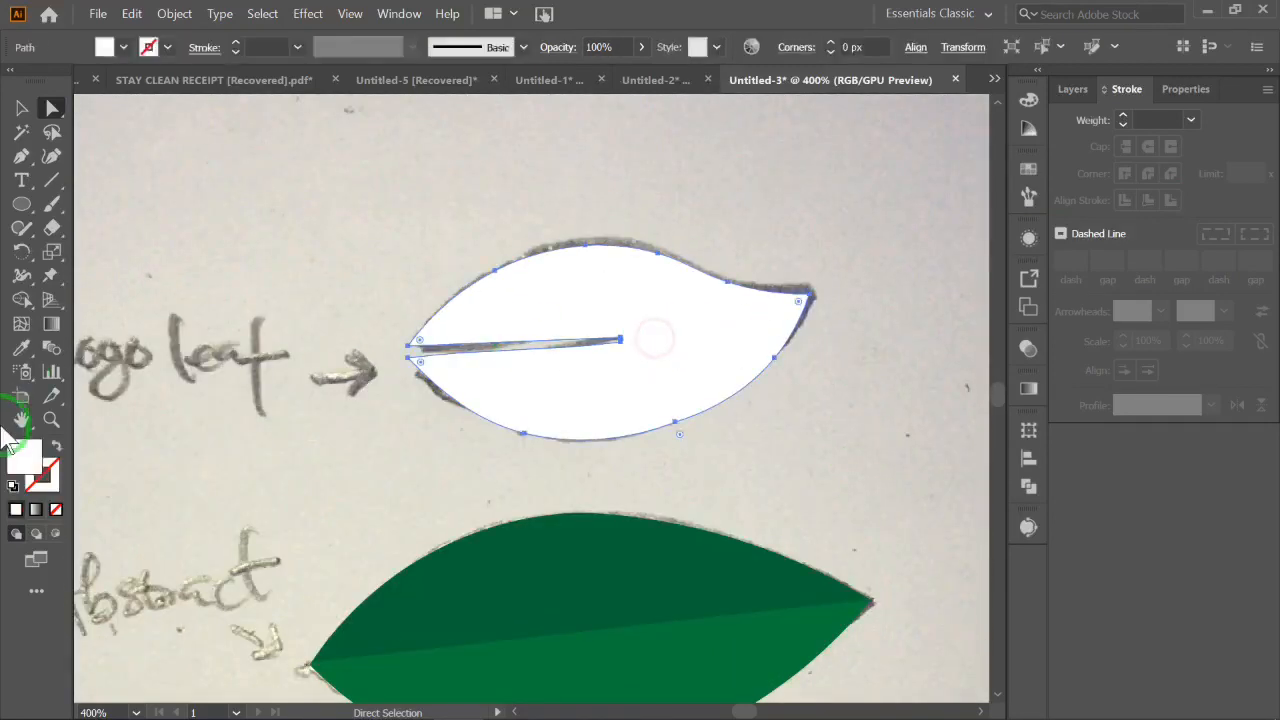
left_click(112, 47)
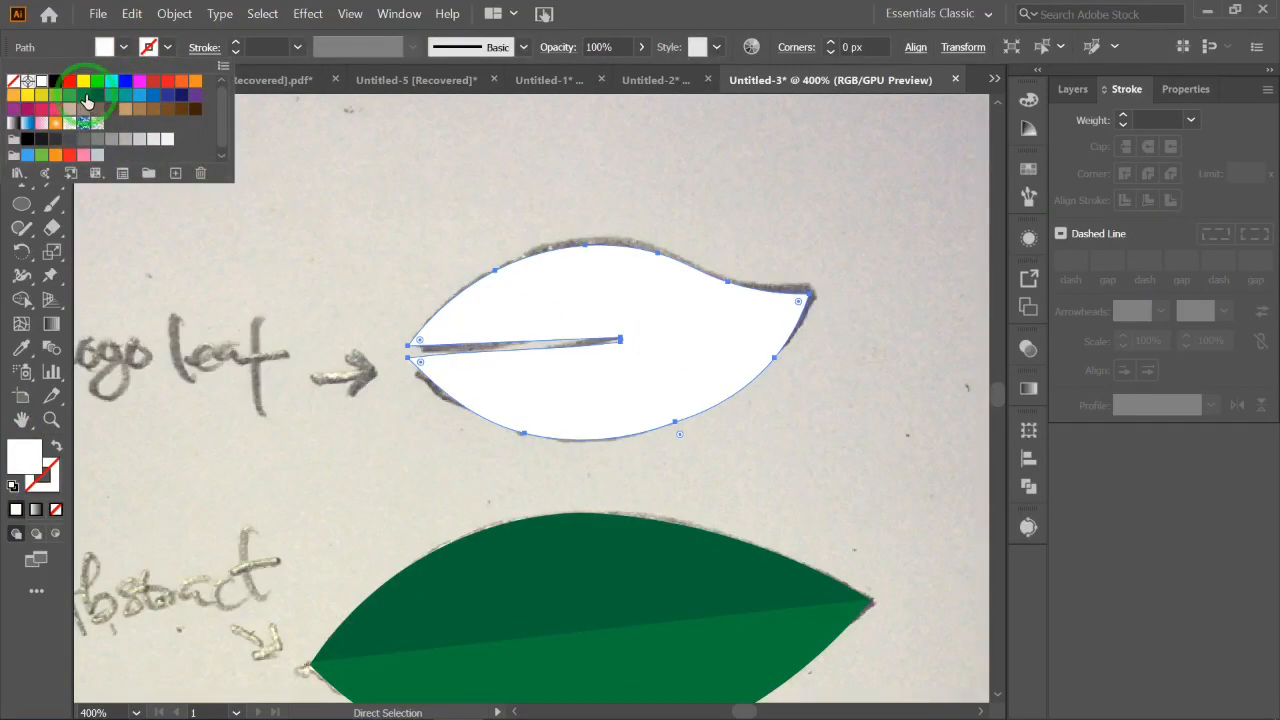
left_click(87, 101)
left_click(731, 163)
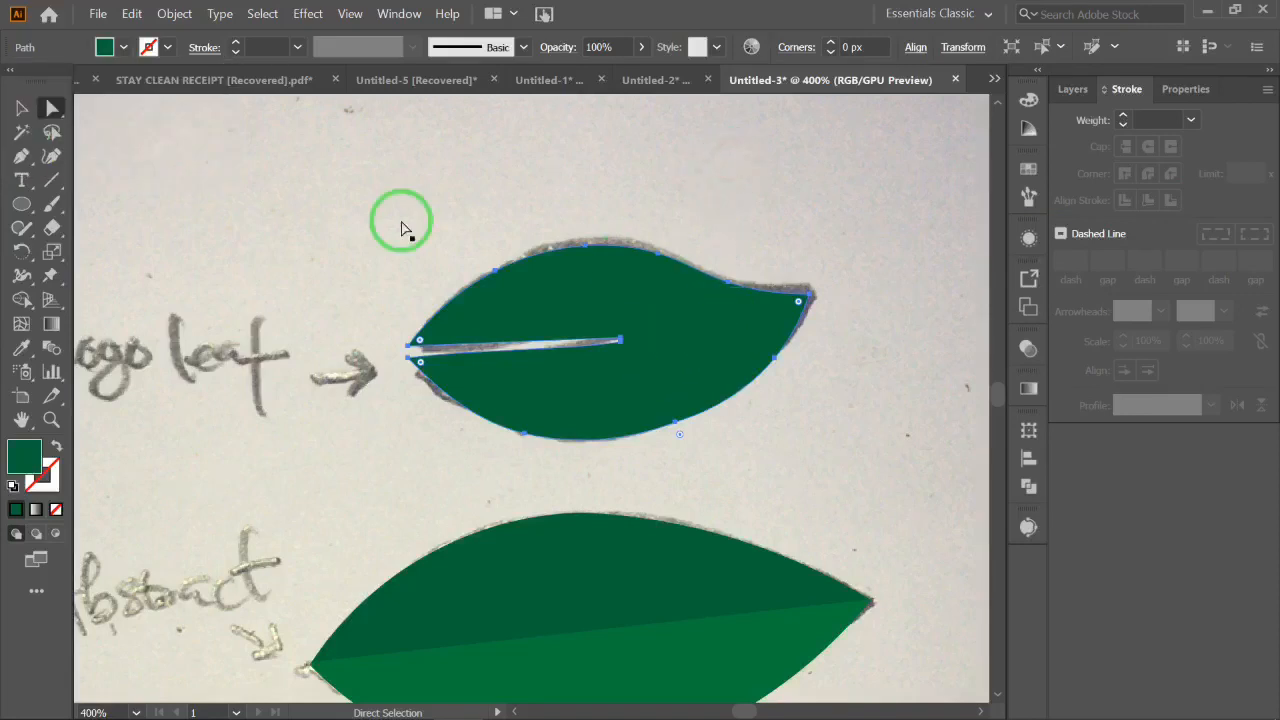
Draw a closed Pen shape over the Logo leaf's lower half, following the slit and continuing from its inner end to the leaf tip
left_click(21, 155)
left_click_drag(396, 355, 456, 360)
left_click(453, 350)
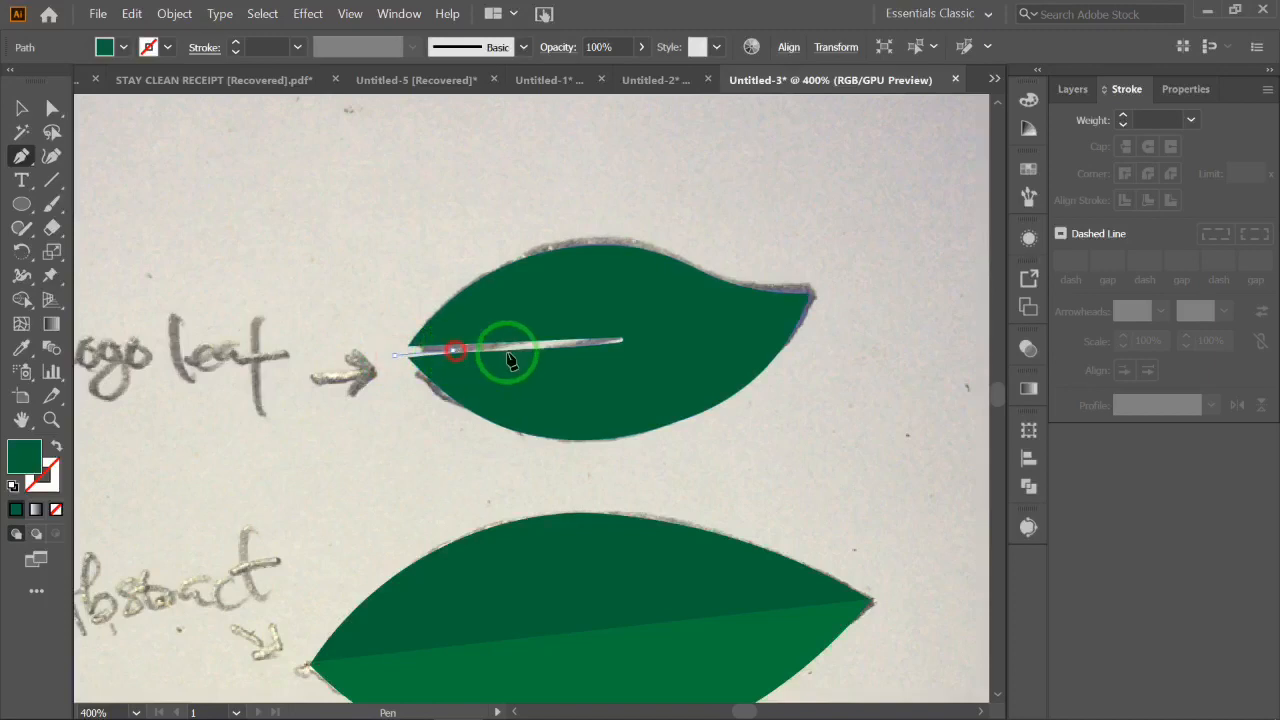
left_click(584, 342)
left_click_drag(615, 345, 621, 341)
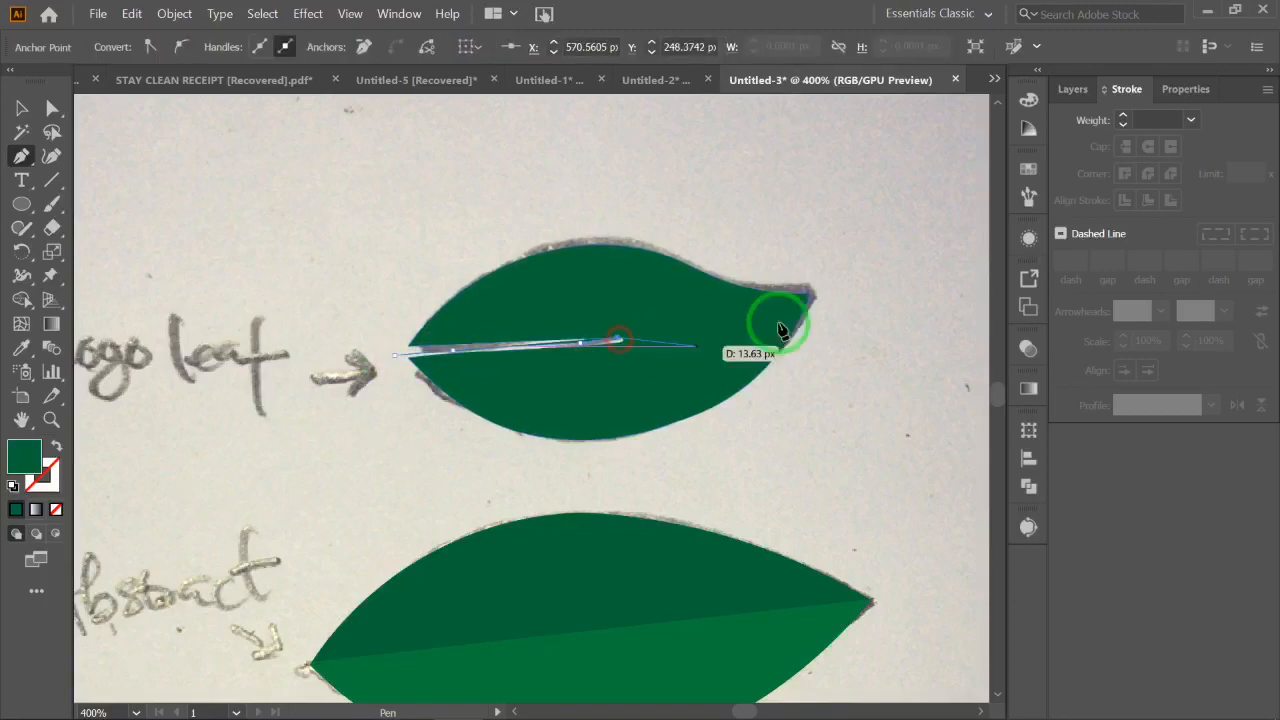
left_click(819, 292)
left_click(819, 410)
left_click(715, 462)
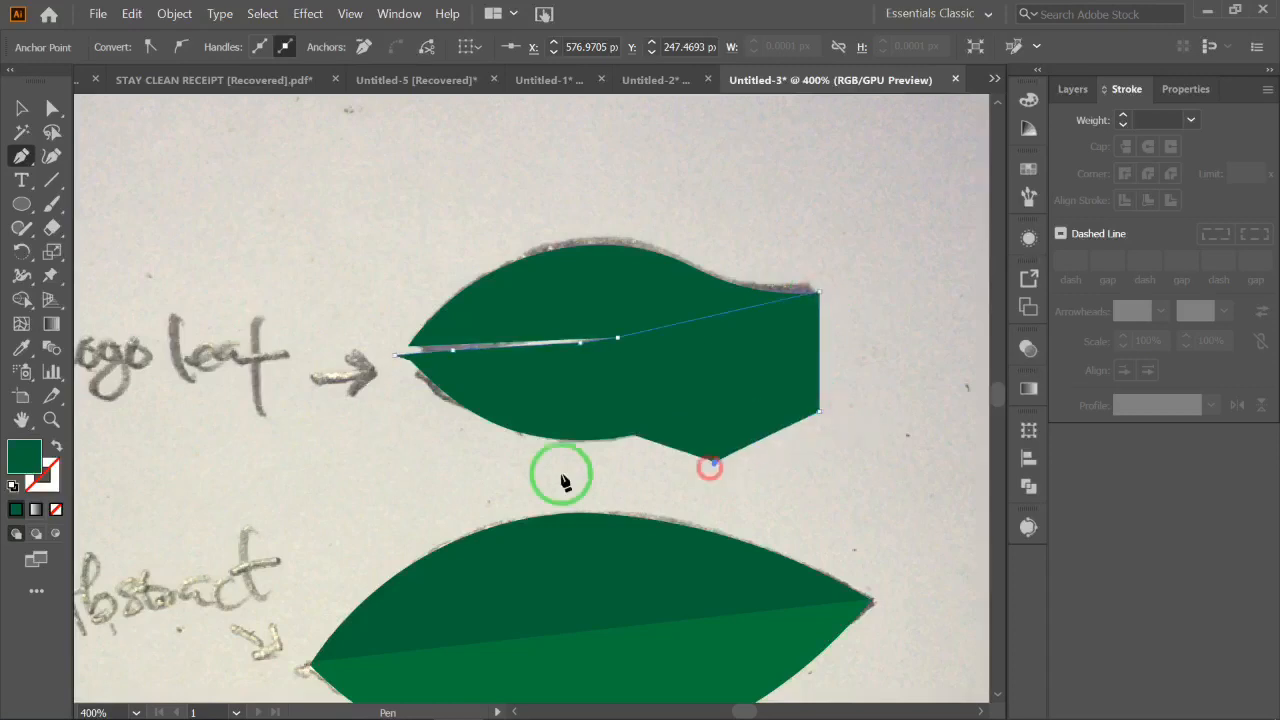
left_click(510, 473)
left_click(322, 422)
left_click(395, 356)
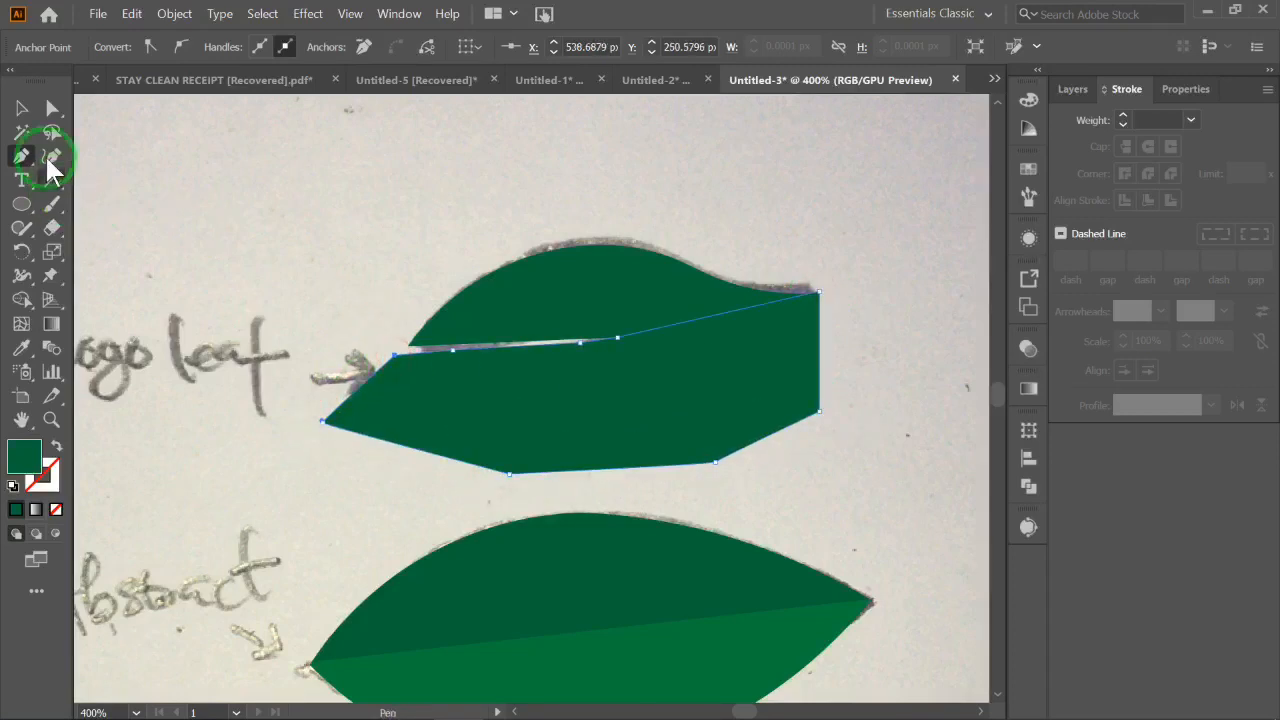
Remove the part of the drawn shape outside the Logo leaf with Shape Builder, and deselect the leaf halves
left_click(48, 109)
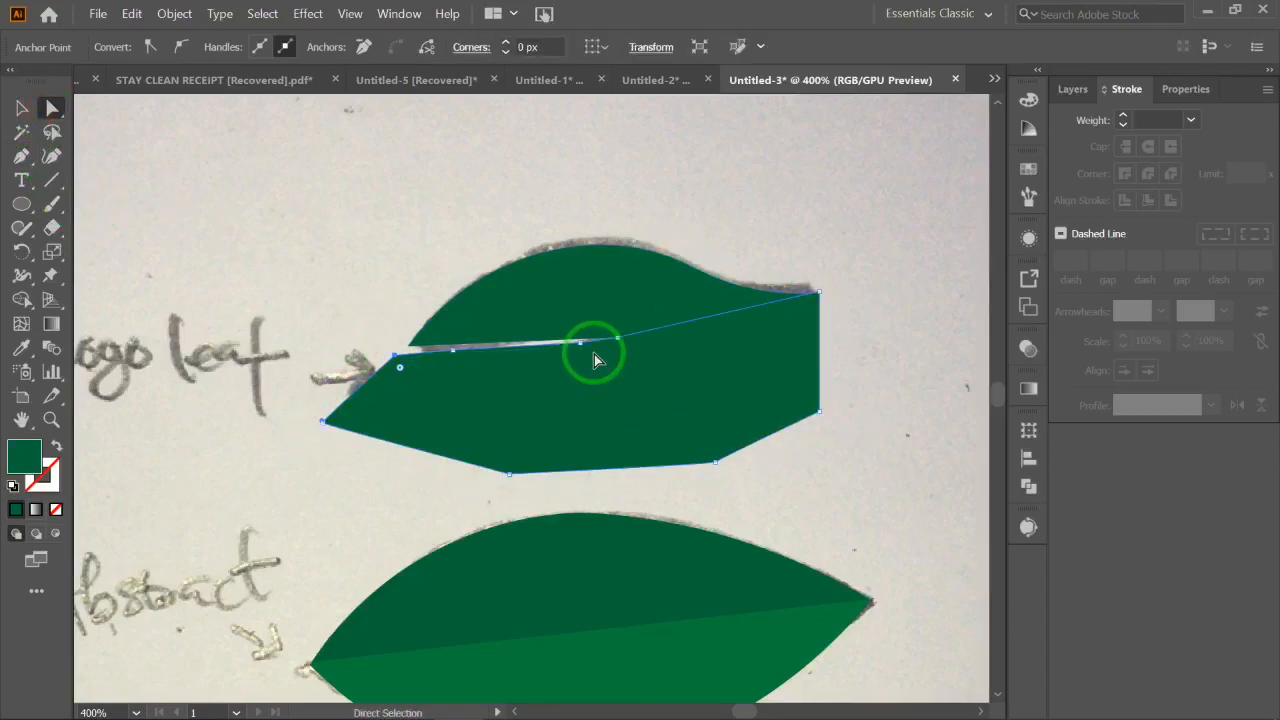
left_click_drag(590, 352, 657, 329)
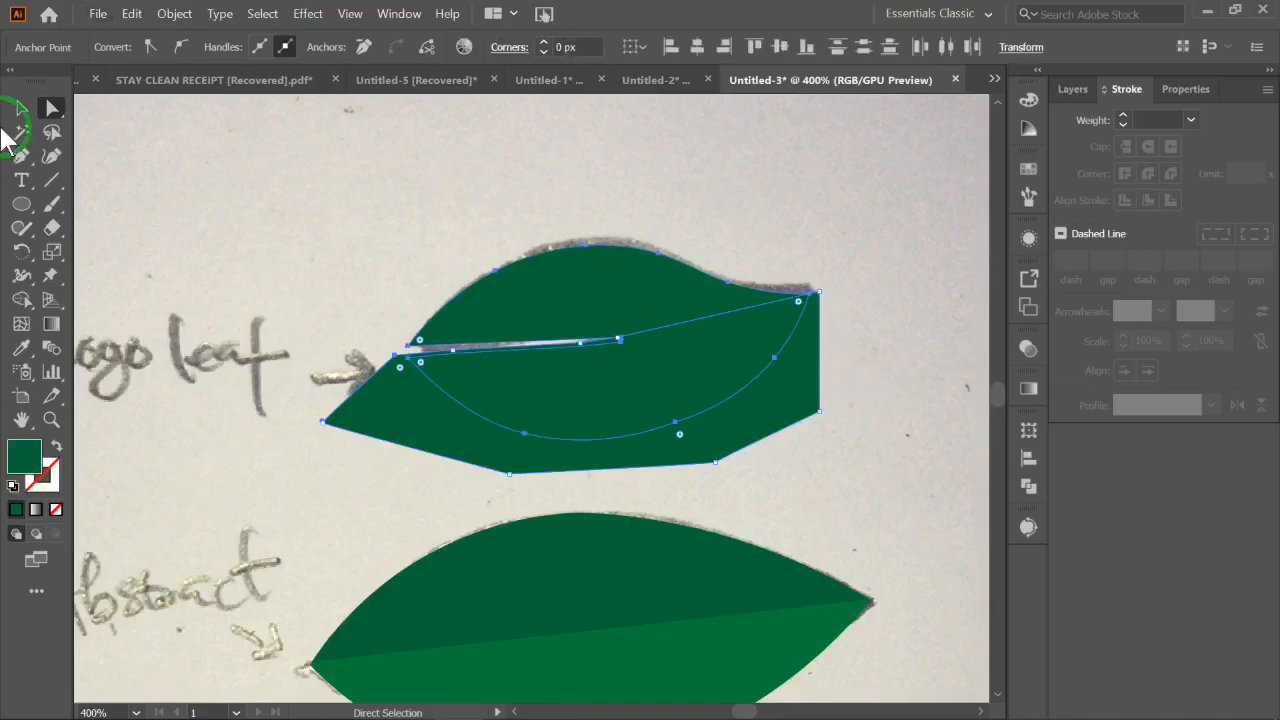
left_click(22, 299)
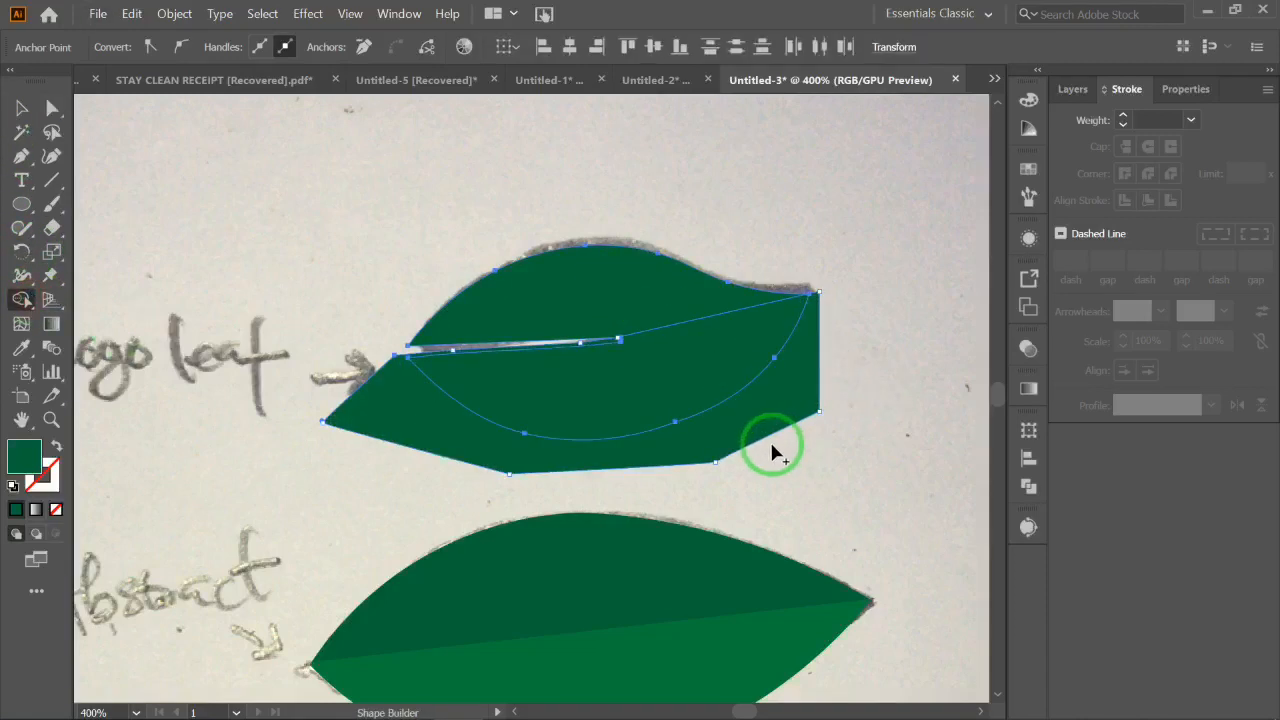
left_click(779, 405, "alt")
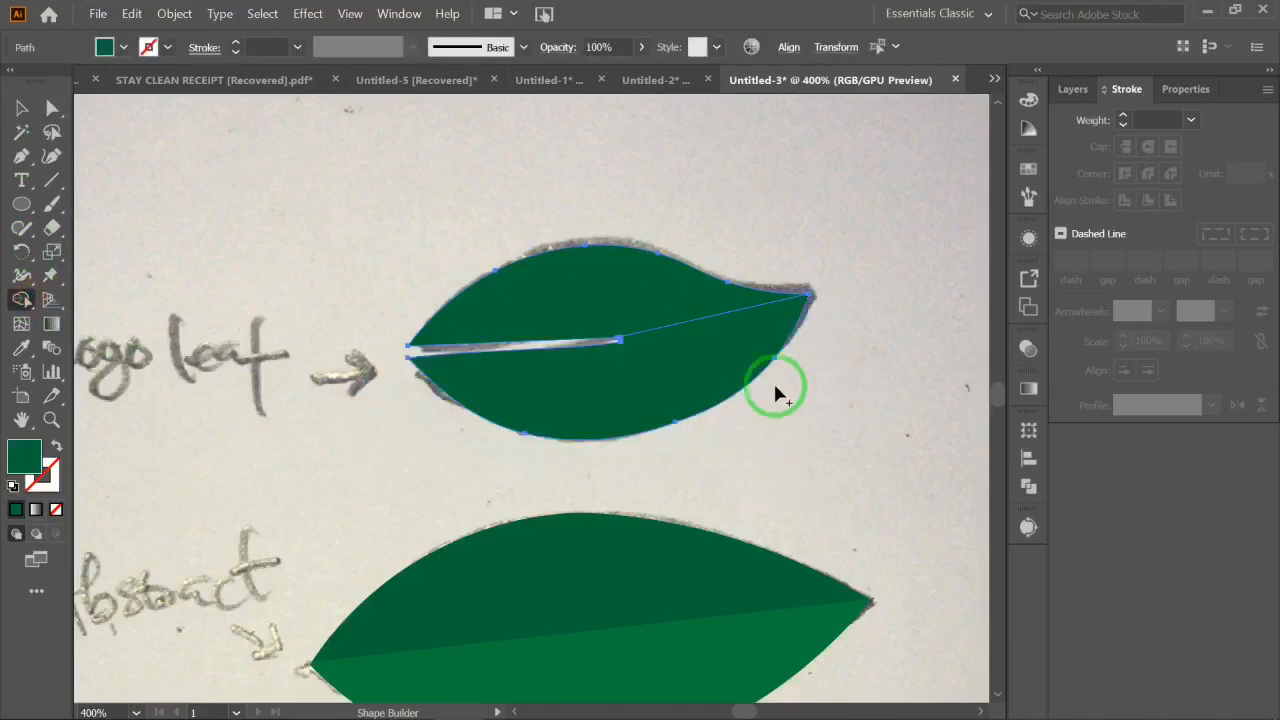
left_click(52, 108)
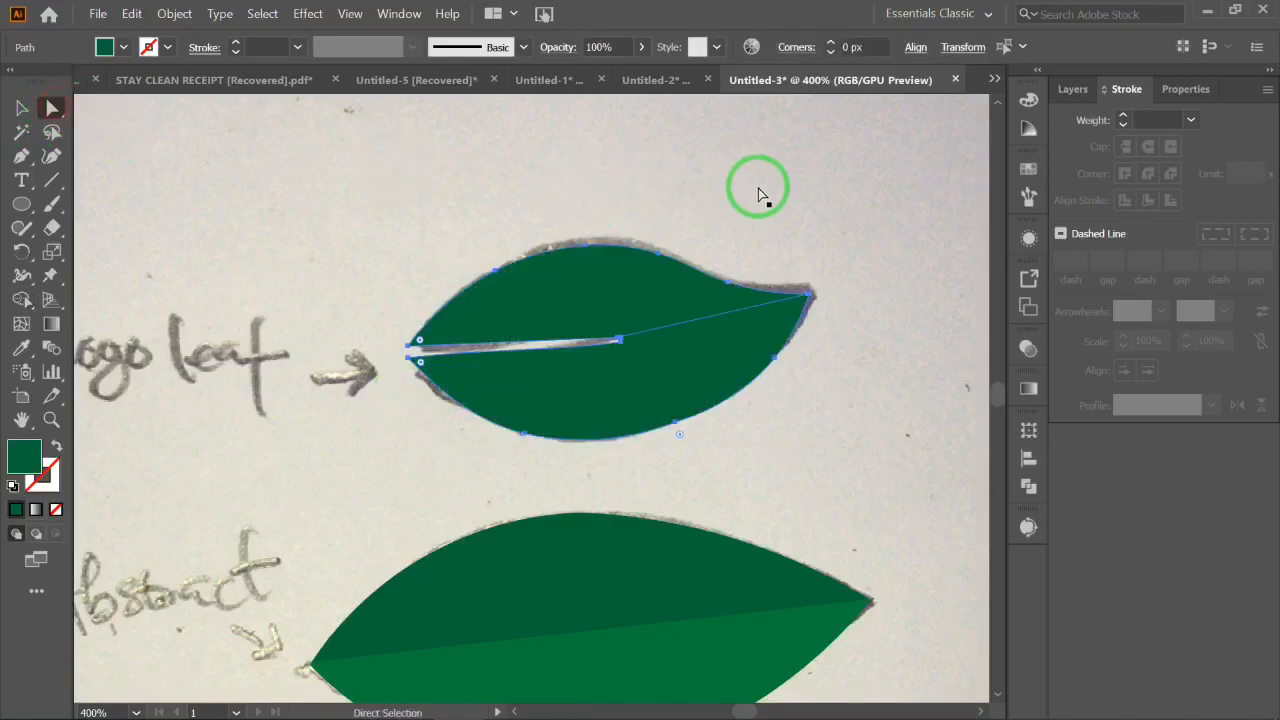
left_click(800, 189)
Bend the upper edge of the Logo leaf's lower half into a downward curve between the slit's end and the leaf tip
left_click(695, 375)
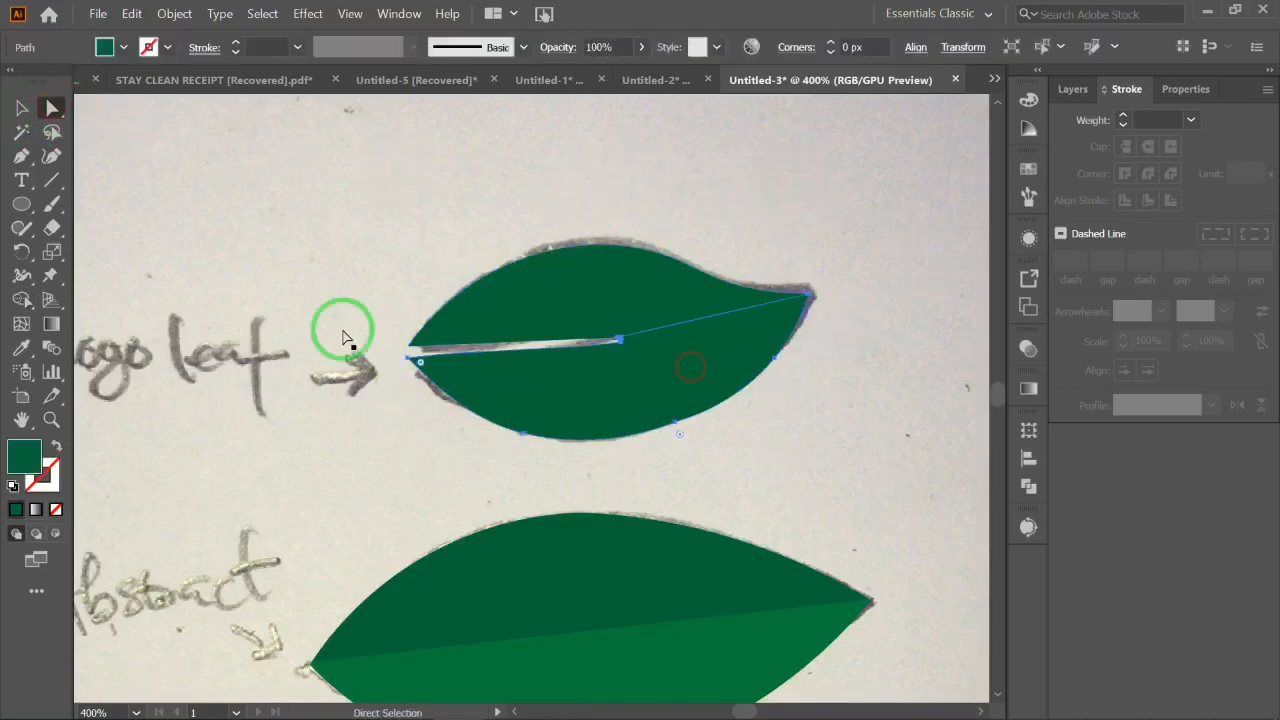
left_click(52, 156)
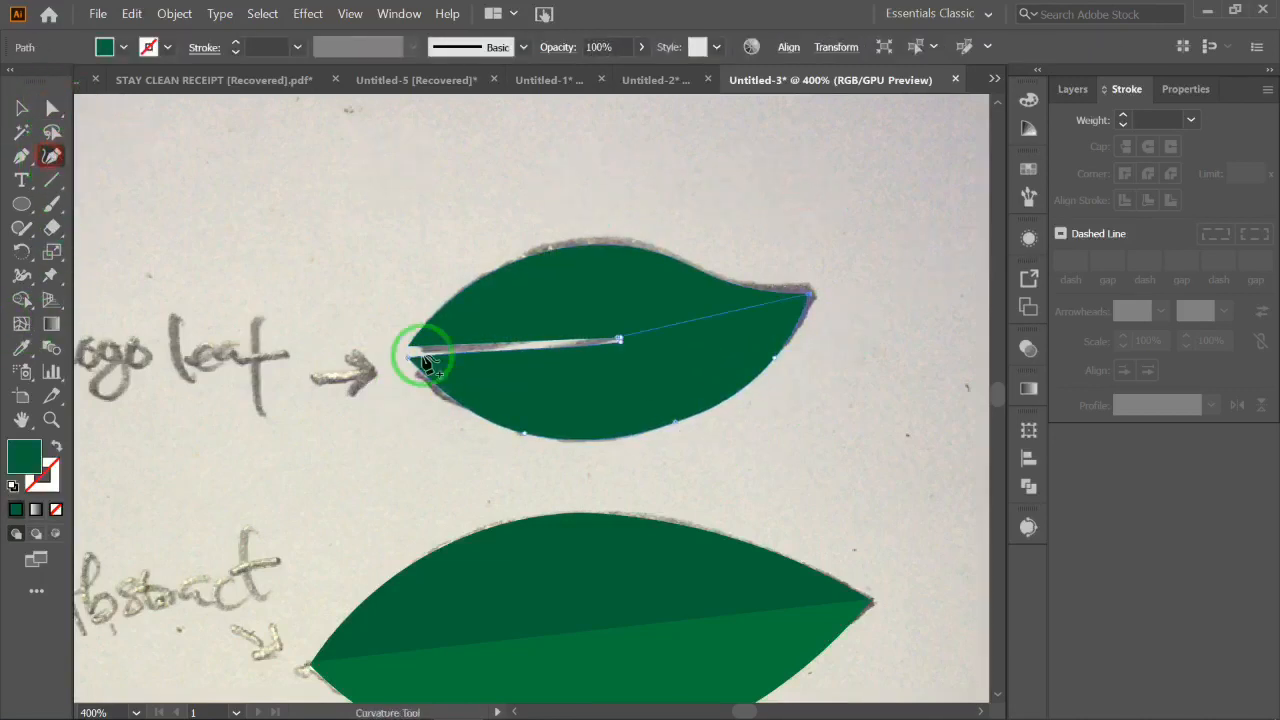
left_click(692, 340)
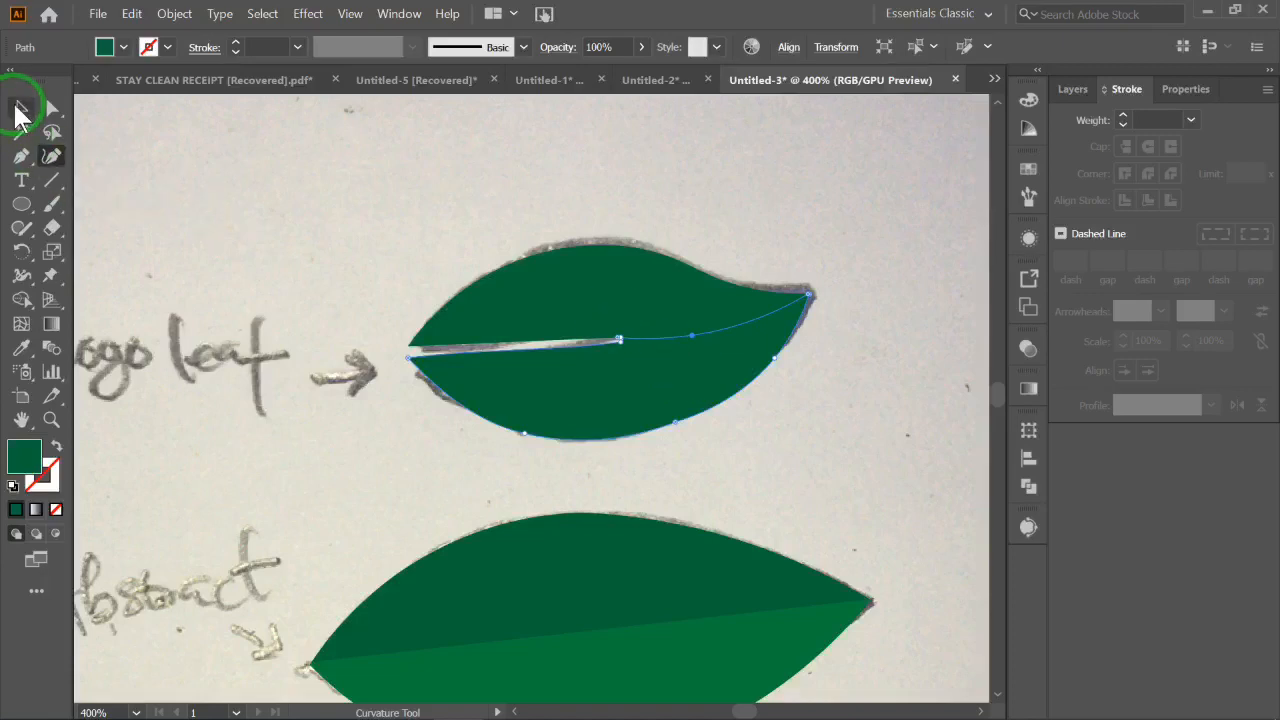
Puppet-warp the Logo leaf halves, pinning tip, upper edge and lower edge, and pull the upper half's stem end slightly up and inward
left_click(17, 107)
left_click(509, 303)
left_click(440, 383)
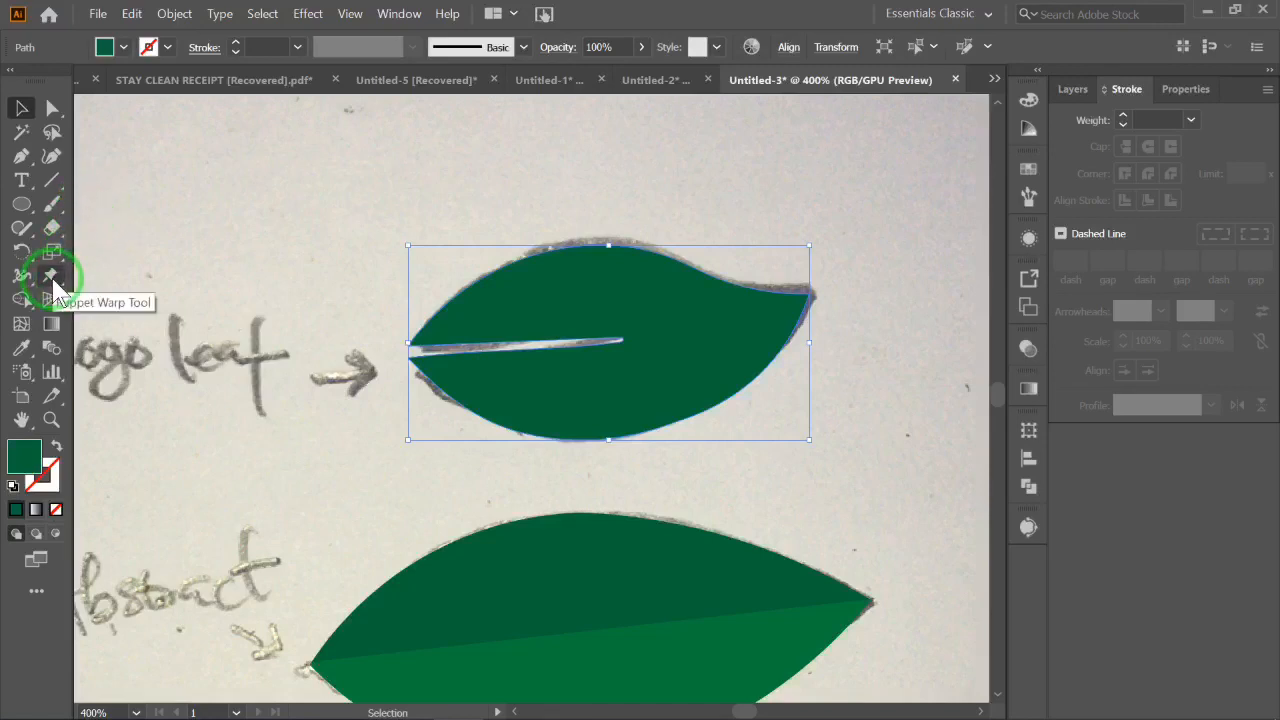
left_click(51, 275)
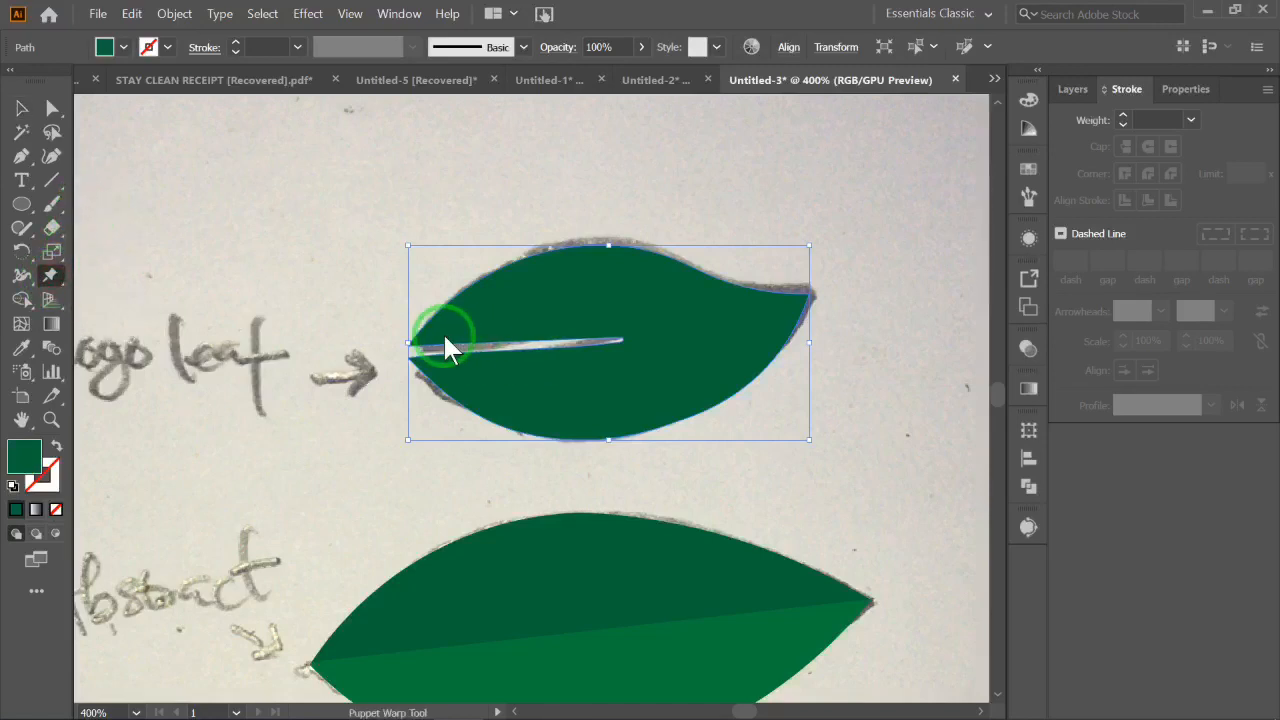
left_click(475, 338)
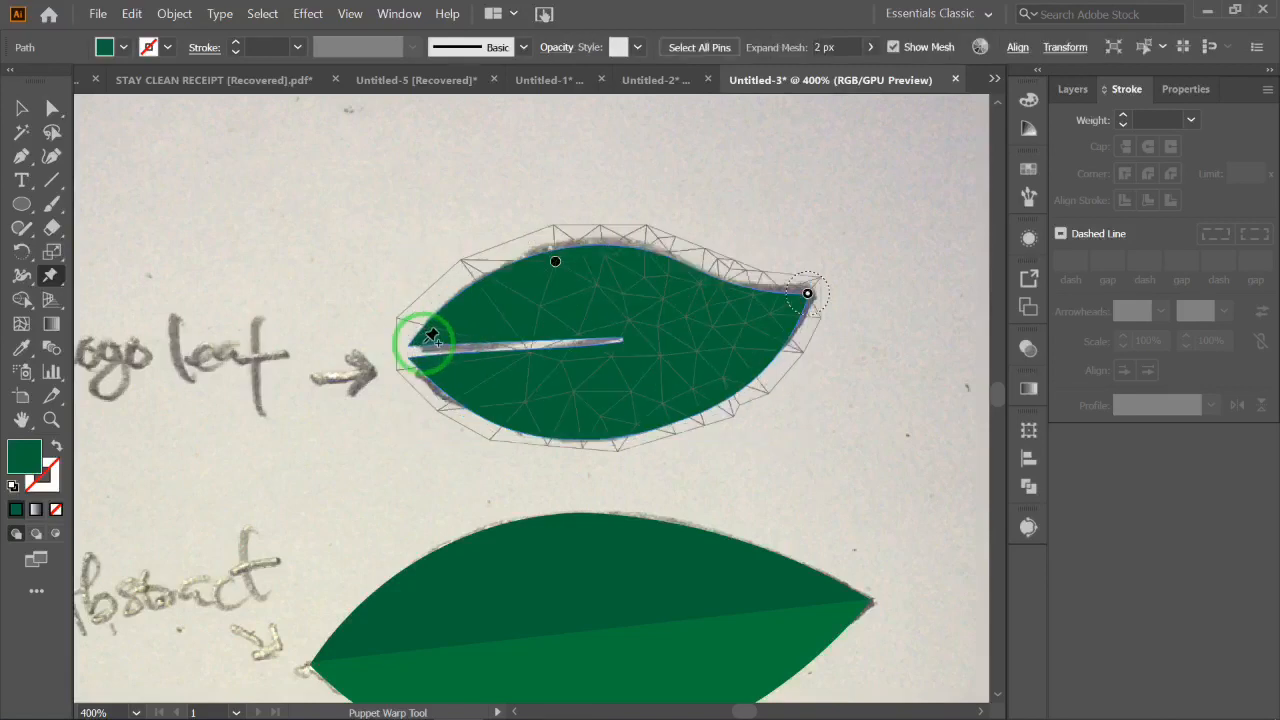
mouse_move(432, 336)
left_mouse_down()
mouse_move(442, 326)
mouse_move(449, 375)
mouse_move(432, 321)
left_mouse_up()
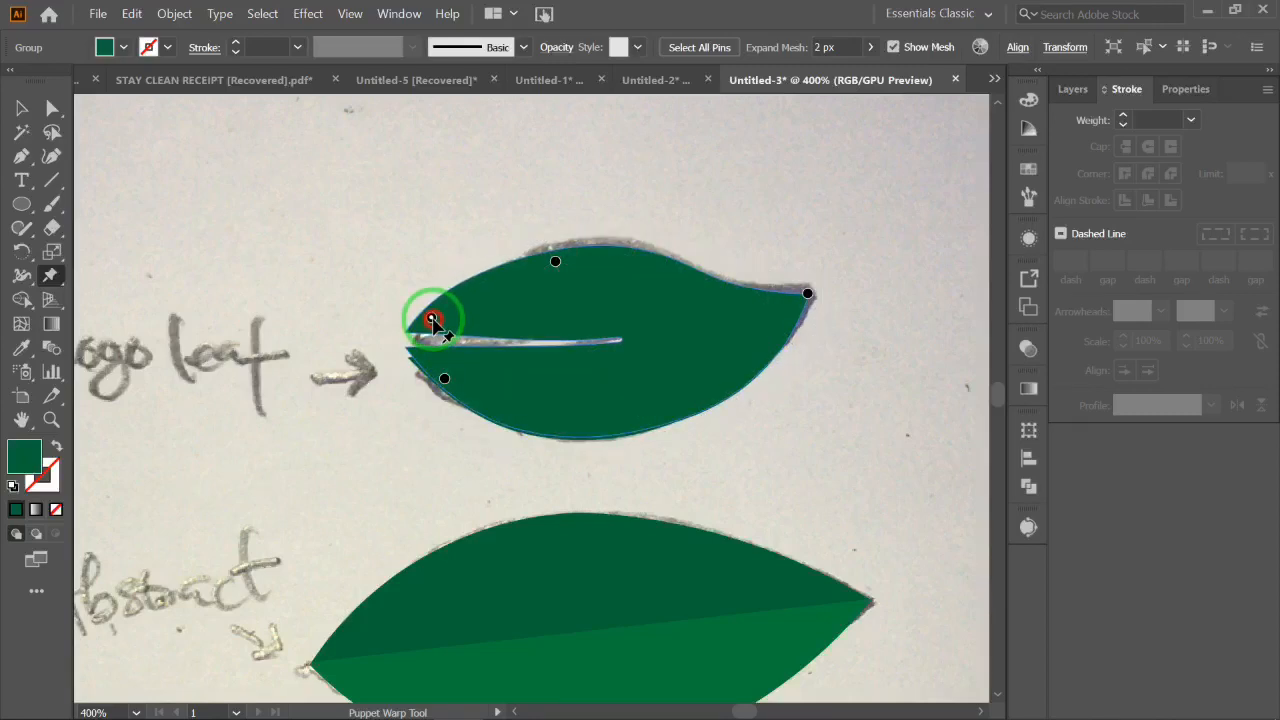
mouse_move(432, 320)
left_mouse_down()
mouse_move(432, 302)
mouse_move(446, 320)
left_mouse_up()
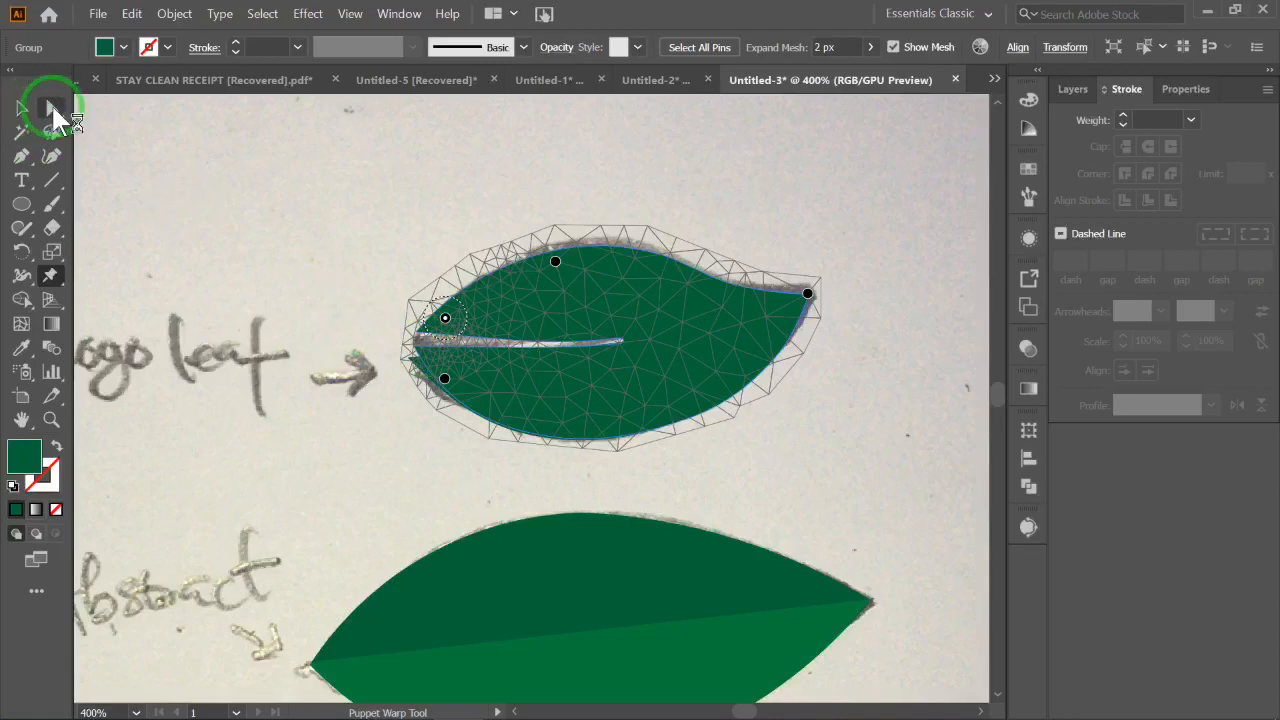
Move the stem-end corner of the Logo leaf's lower half up and inward, straighten its slit edge slightly, and deselect the half
left_click(52, 108)
left_click(314, 134)
left_click(423, 357)
left_click(420, 366)
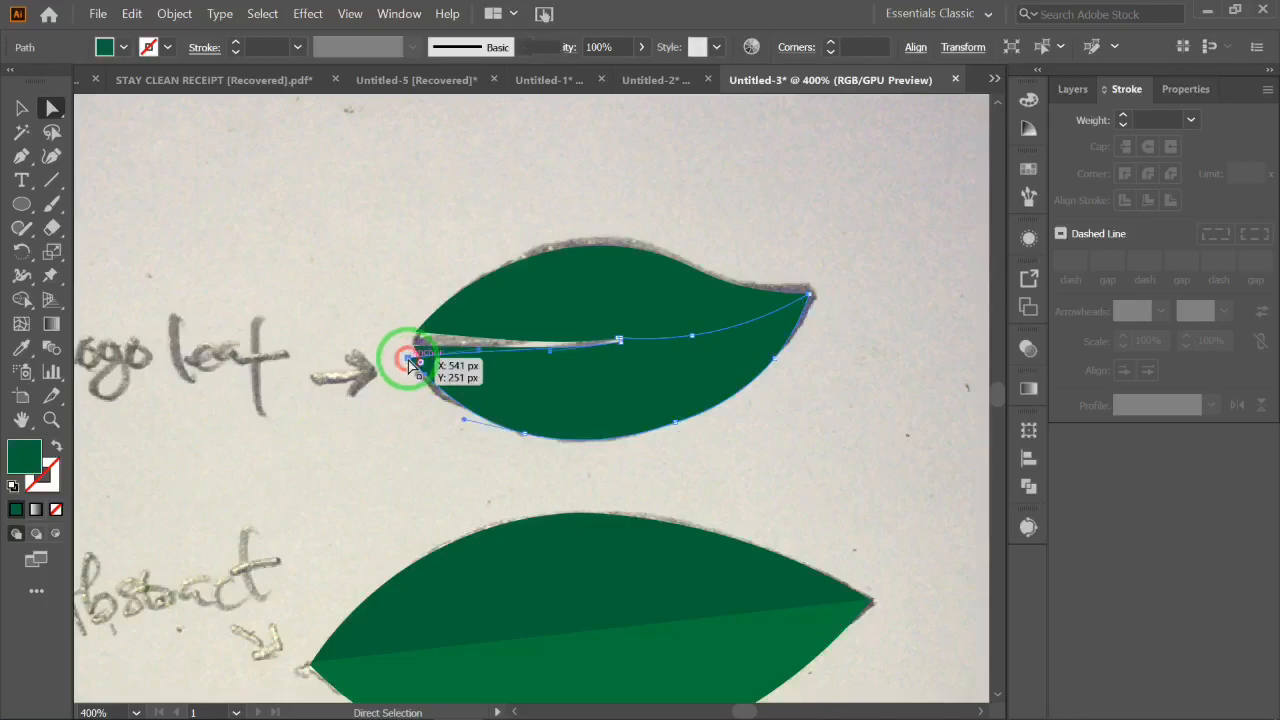
left_click_drag(408, 360, 415, 348)
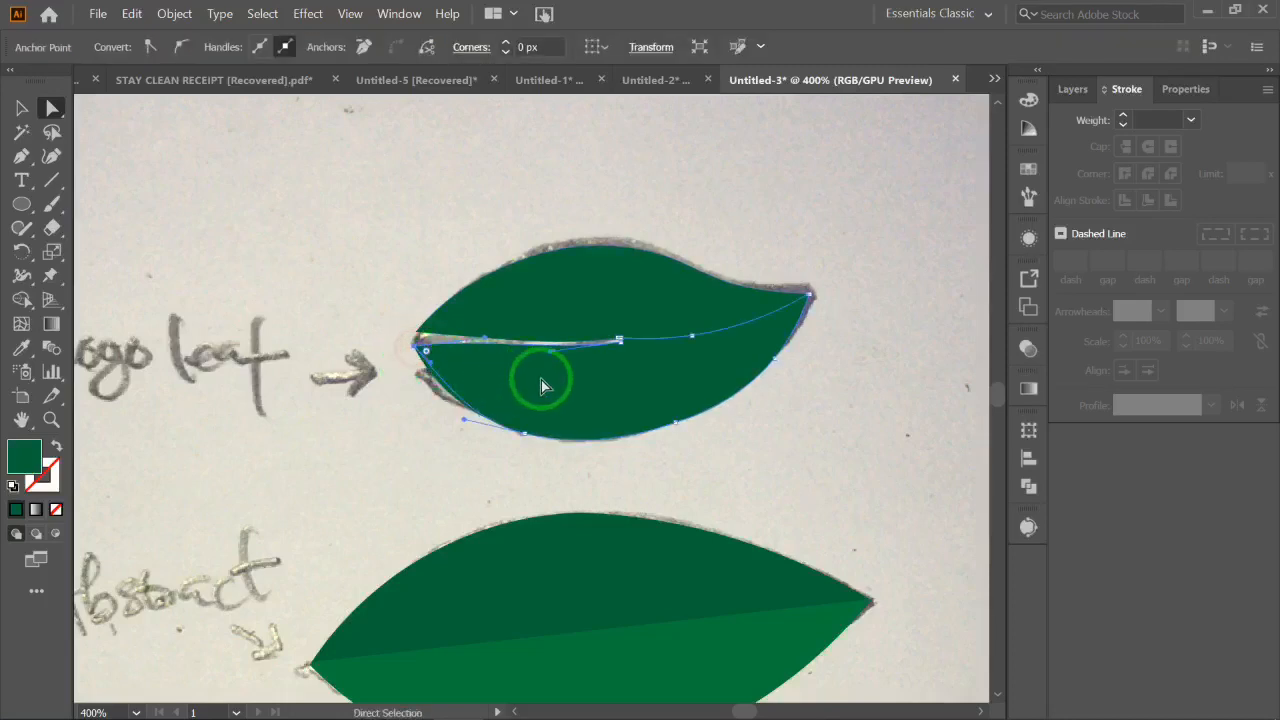
left_click_drag(535, 343, 538, 346)
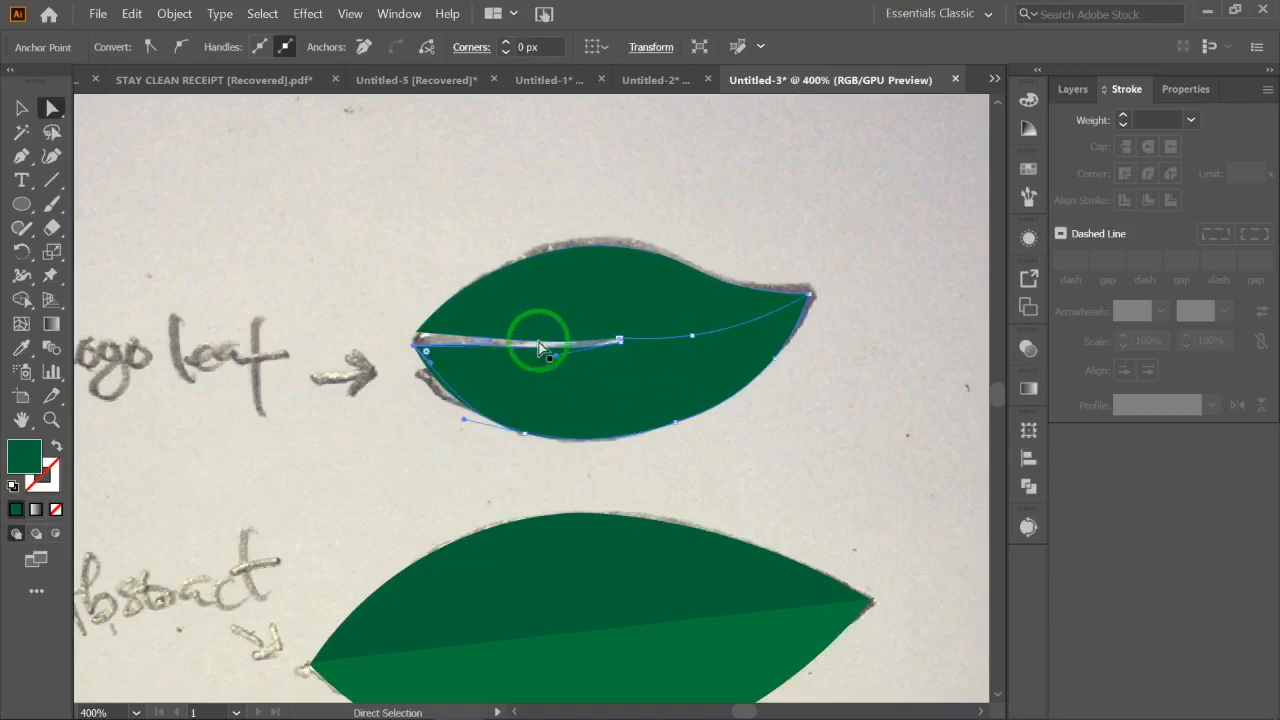
left_click_drag(440, 376, 437, 380)
left_click(437, 401)
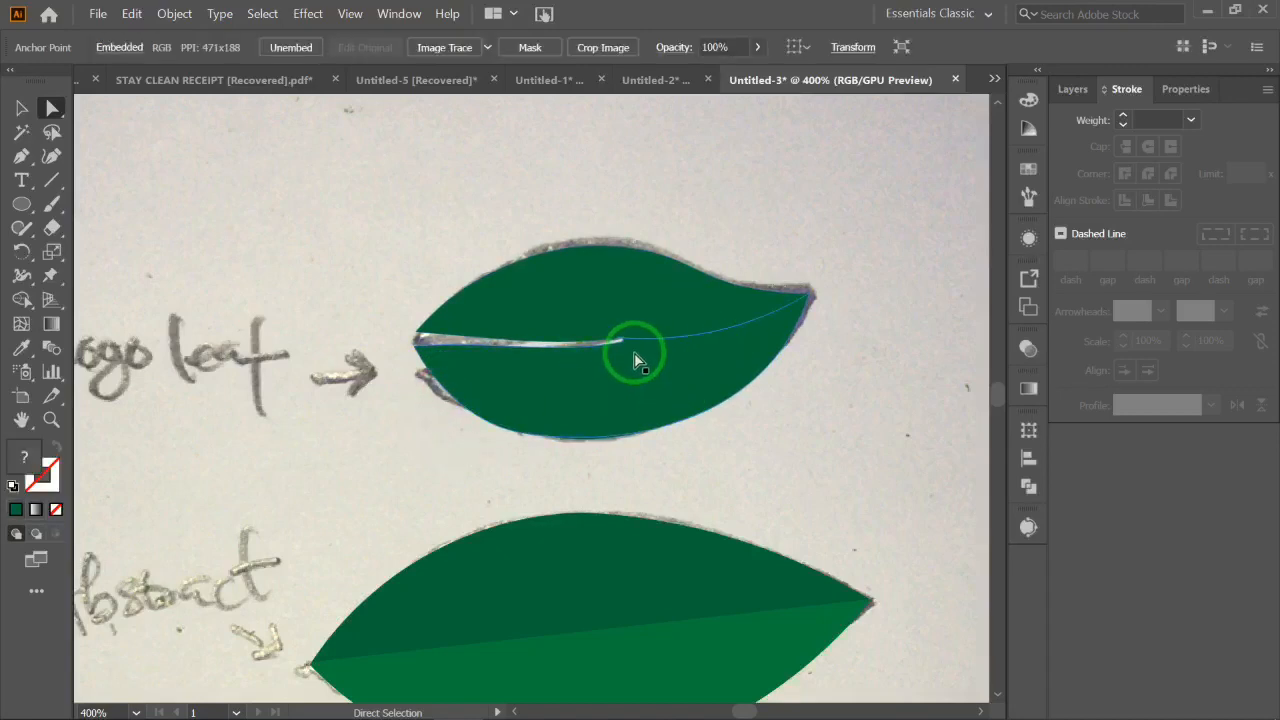
Delete surplus anchor points from the lower half at the slit's inner end with the Curvature tool, then undo the last deletion
key("ctrl+equal")
key("ctrl+equal")
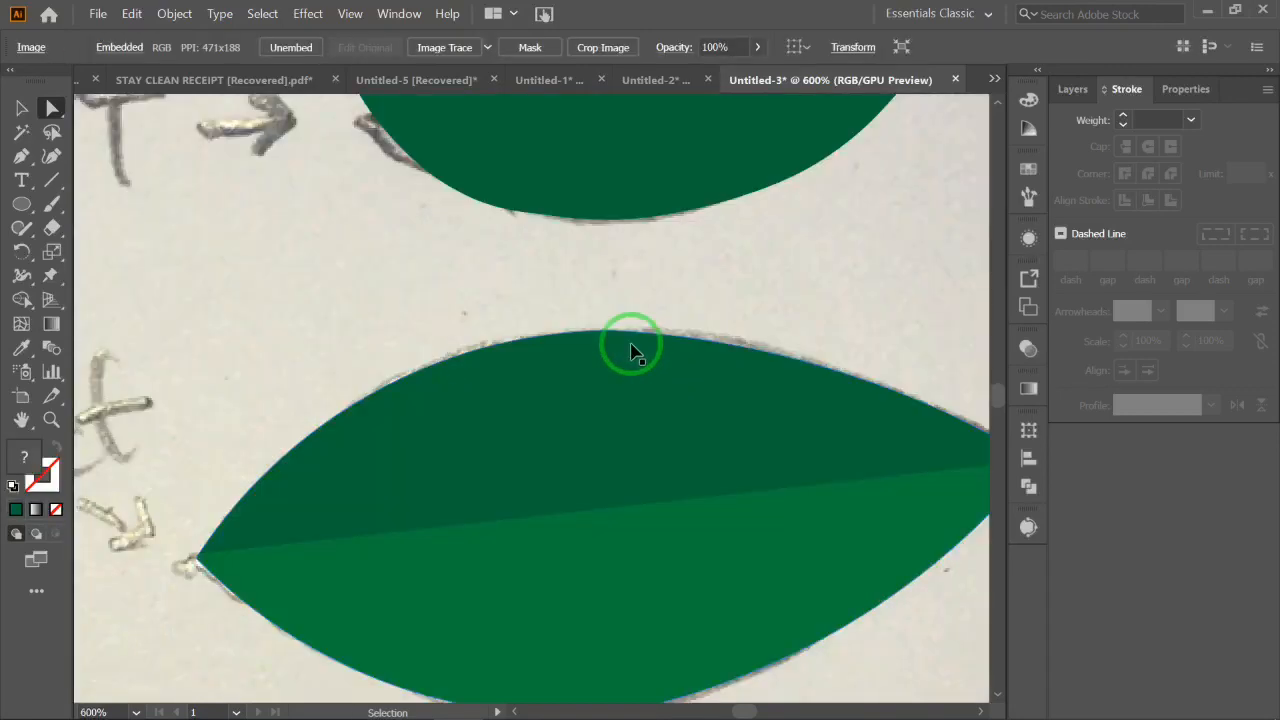
scroll(806, 388, "up", 2)
scroll(806, 394, "up", 3)
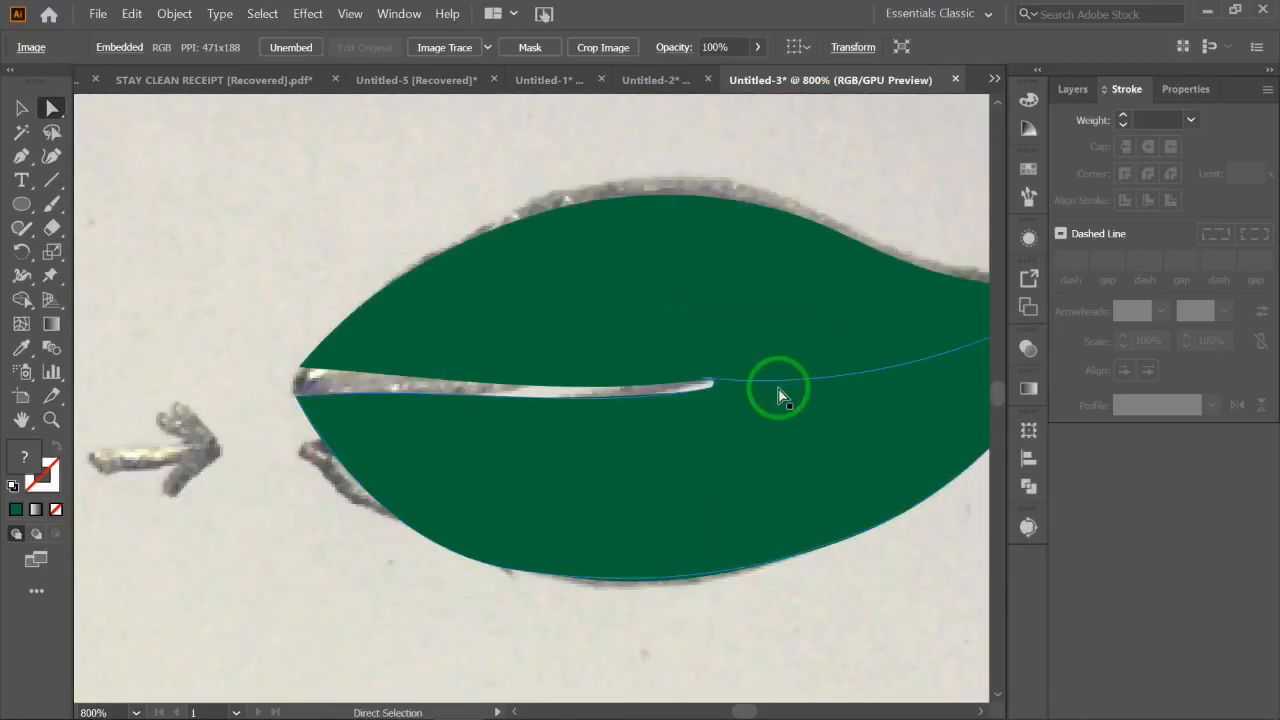
left_click(774, 379)
left_click(47, 158)
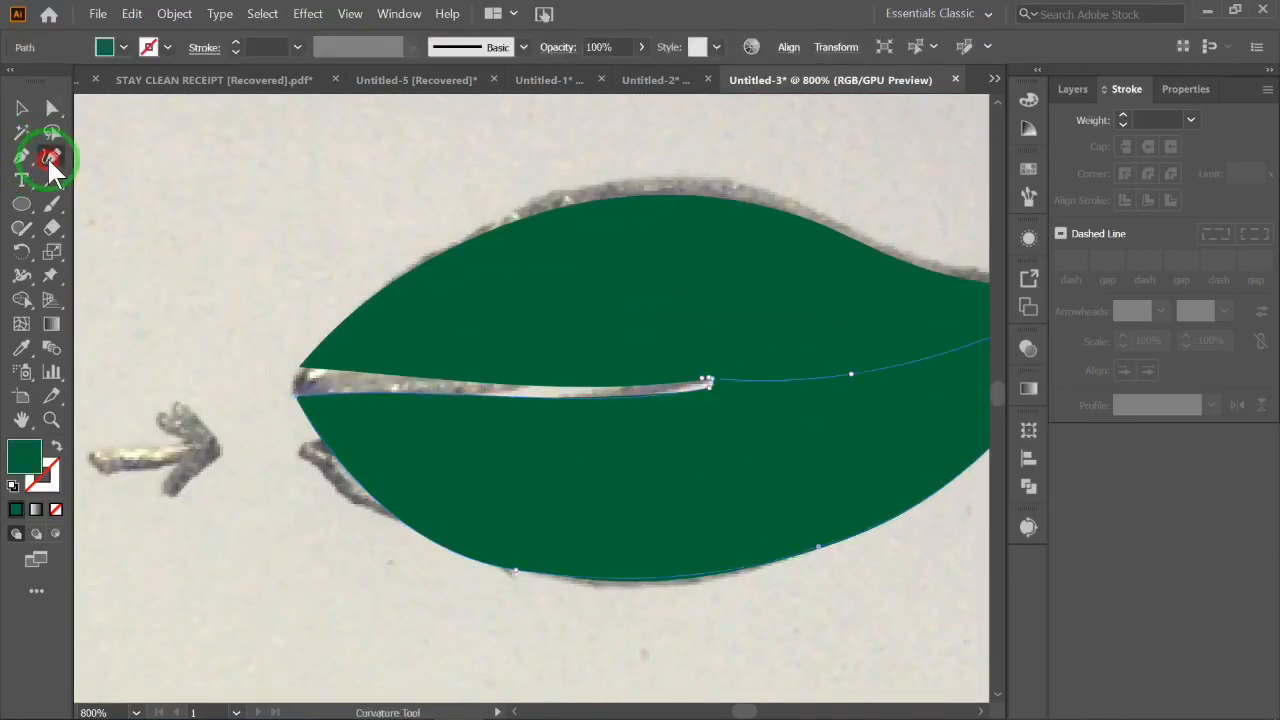
key("ctrl+equal")
key("ctrl+equal")
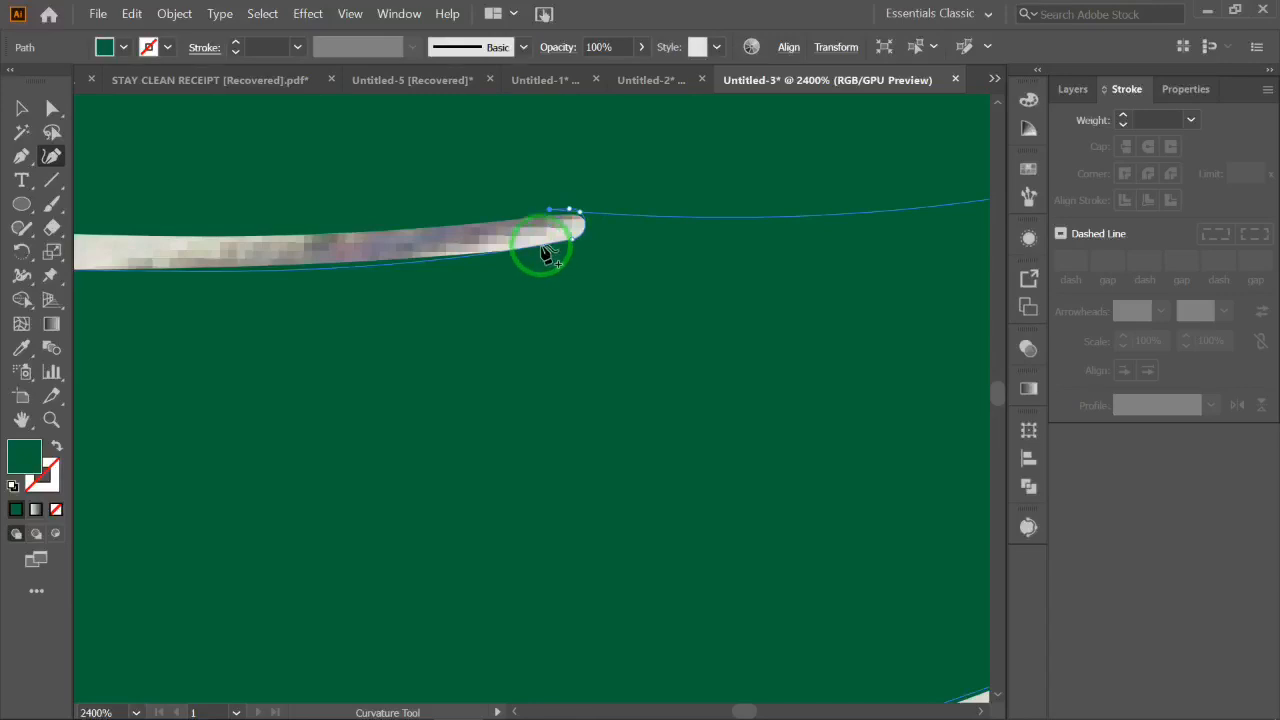
key("Delete")
left_click(570, 209)
key("Delete")
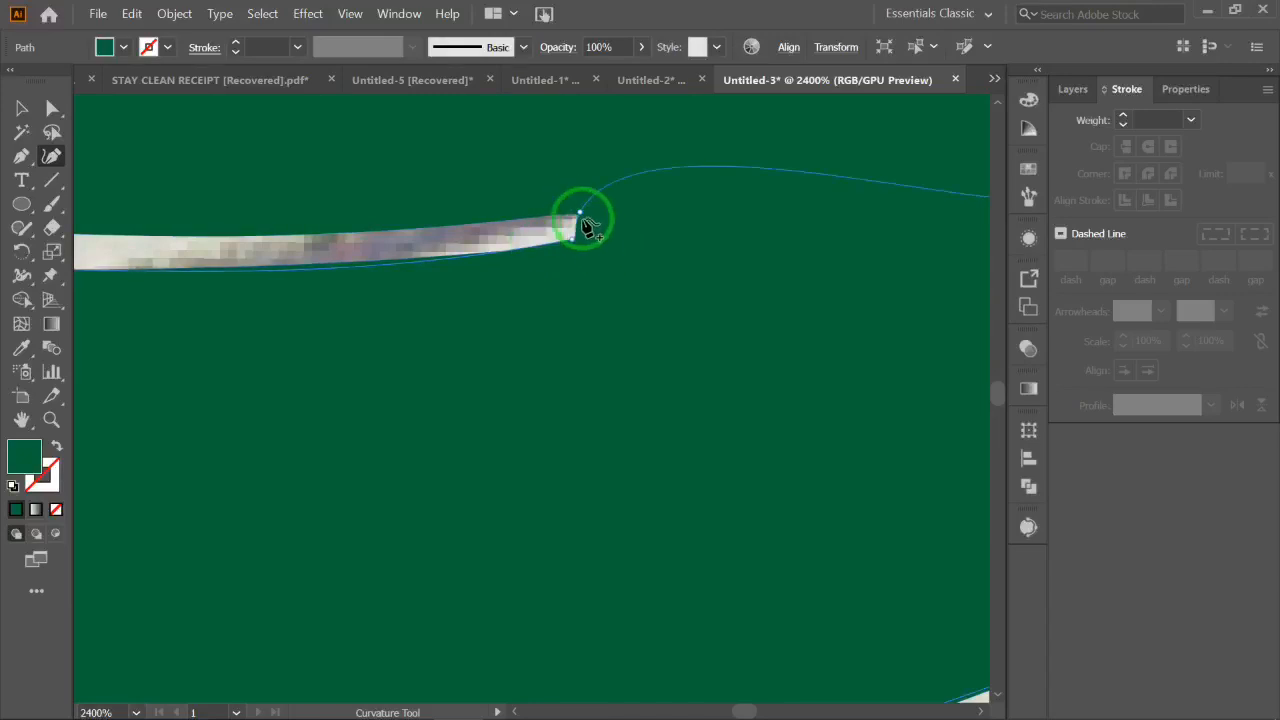
key("ctrl+z")
Fill the Logo leaf's lower half with the lighter green sampled by Eyedropper from the Abstract leaf's lower half
key("ctrl+minus")
key("ctrl+minus")
key("ctrl+minus")
key("ctrl+minus")
key("ctrl+minus")
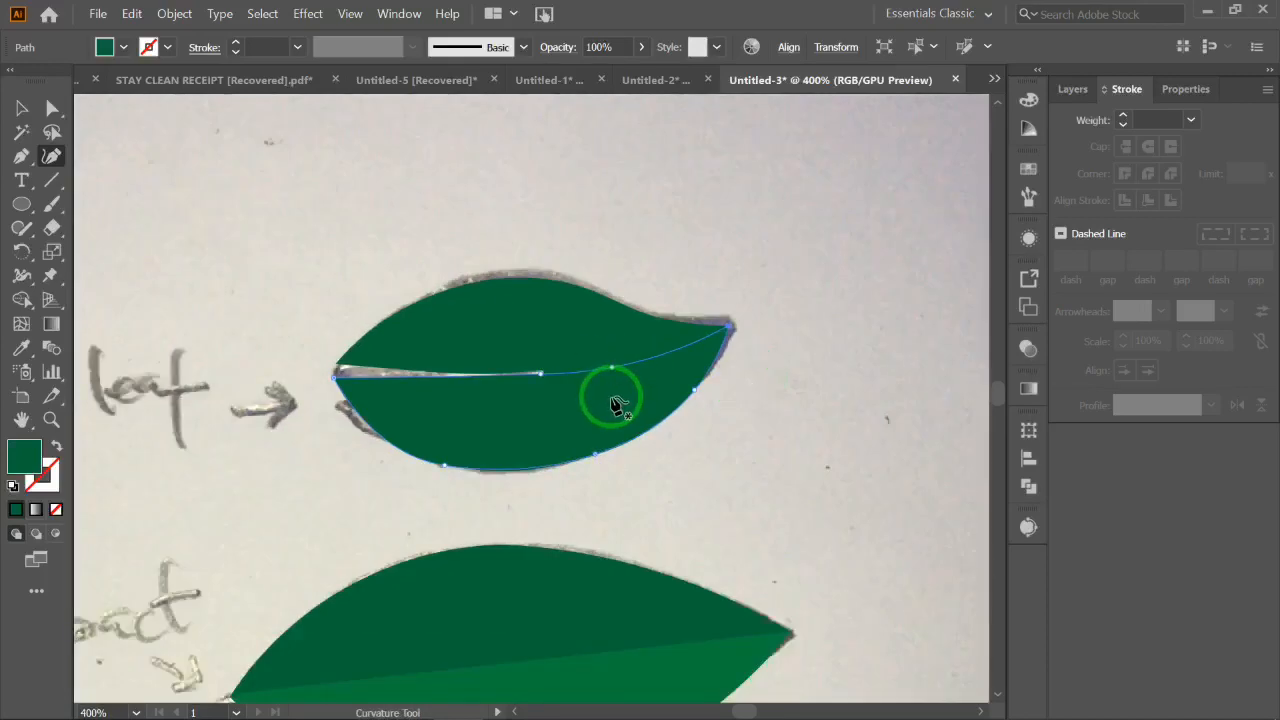
key("a")
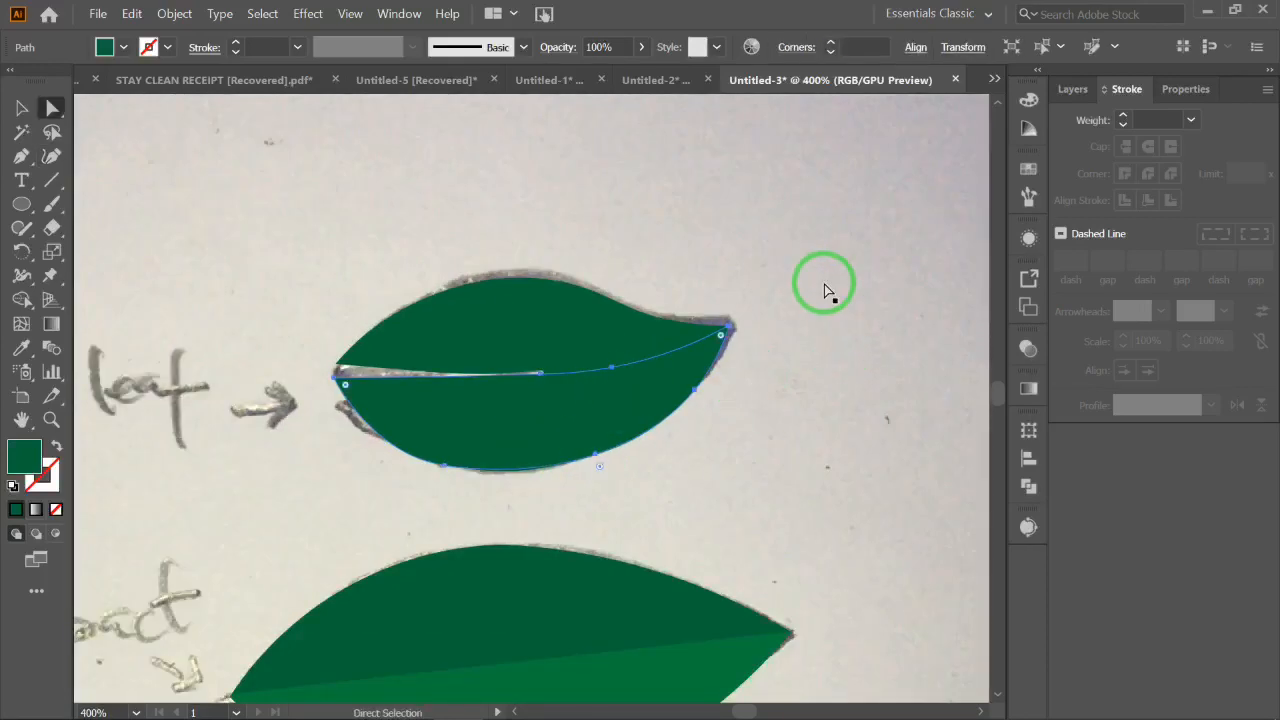
left_click(637, 441)
left_click(608, 400)
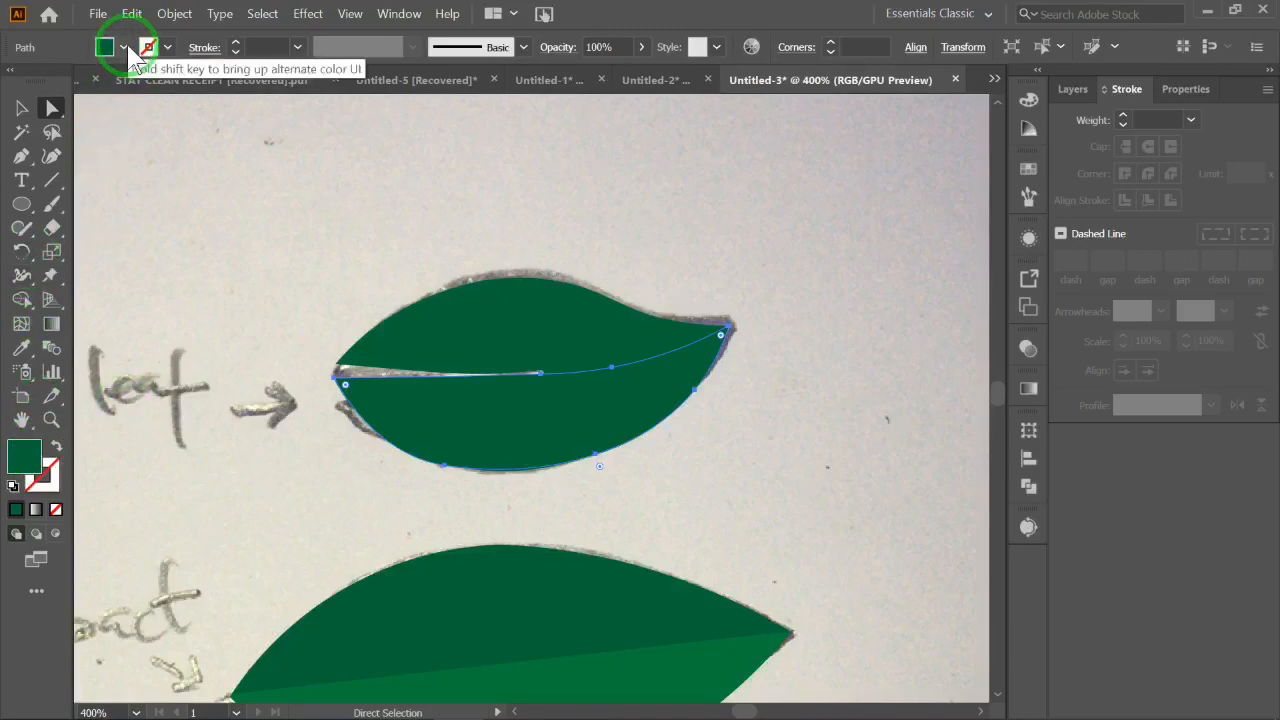
scroll(737, 214, "down", 4)
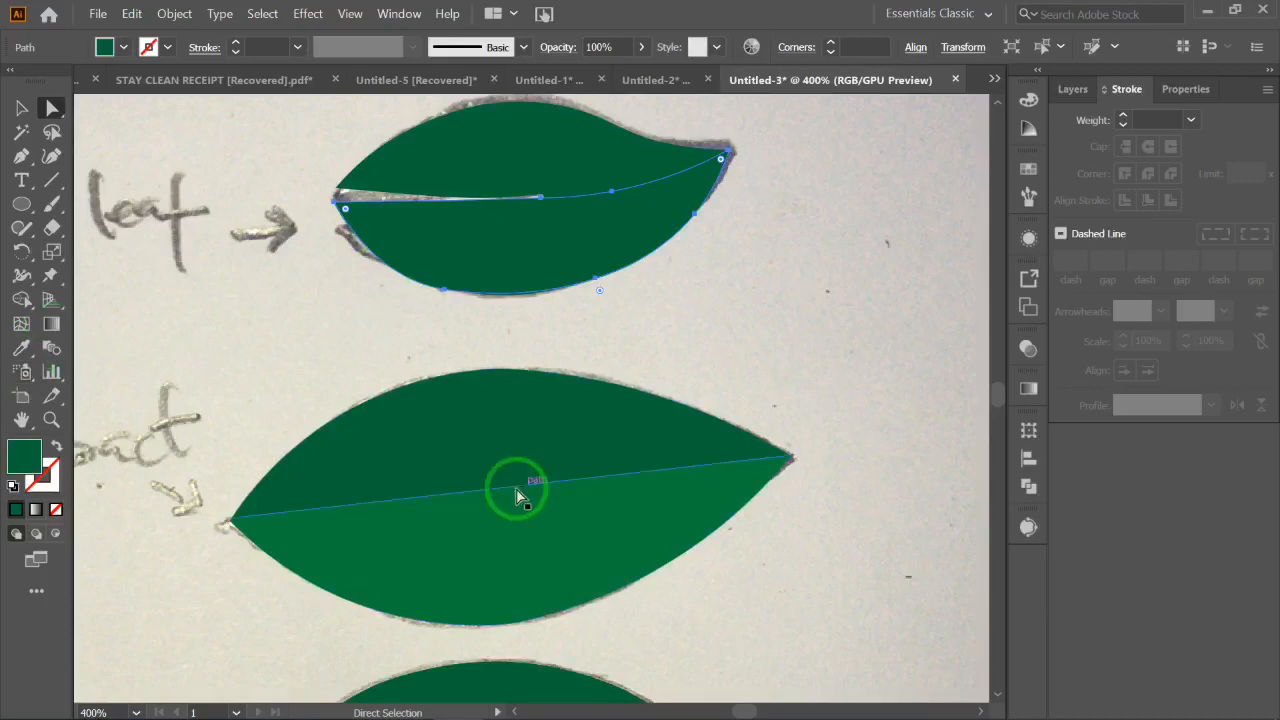
left_click(22, 348)
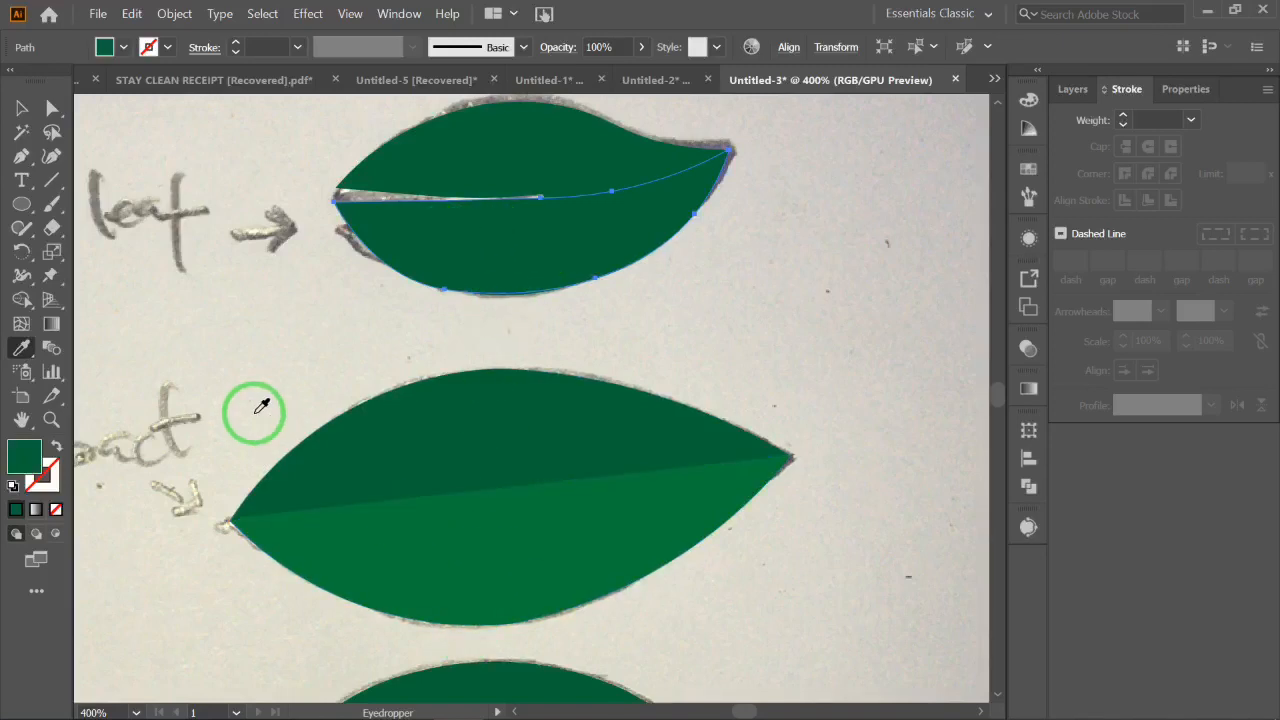
left_click(246, 345)
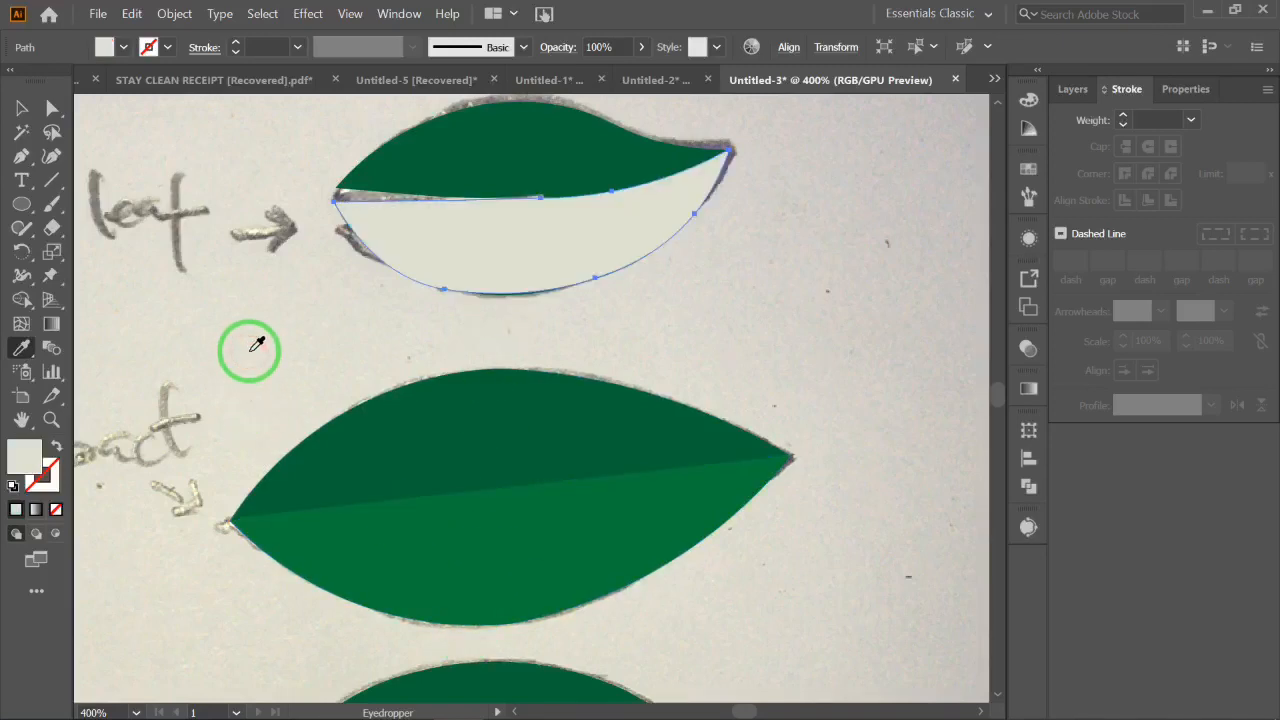
left_click(586, 532)
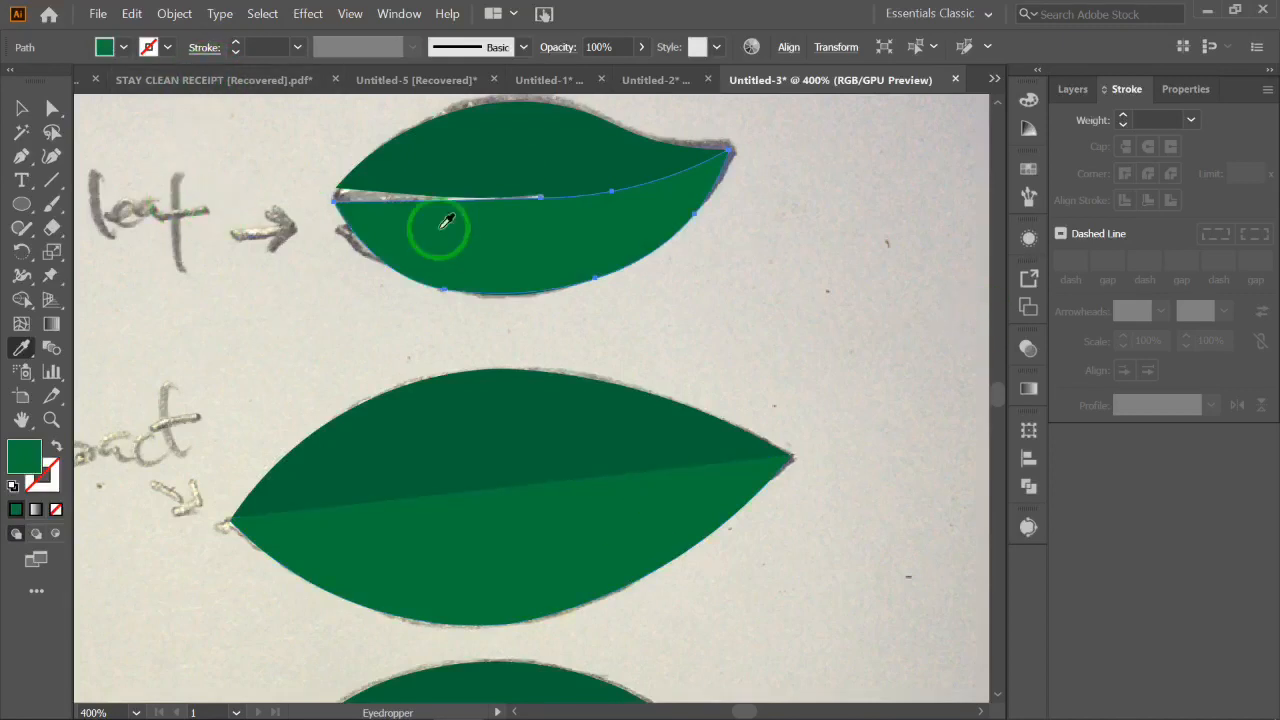
Select the embedded sketch image behind the leaves and delete it
key("a")
left_click(810, 278)
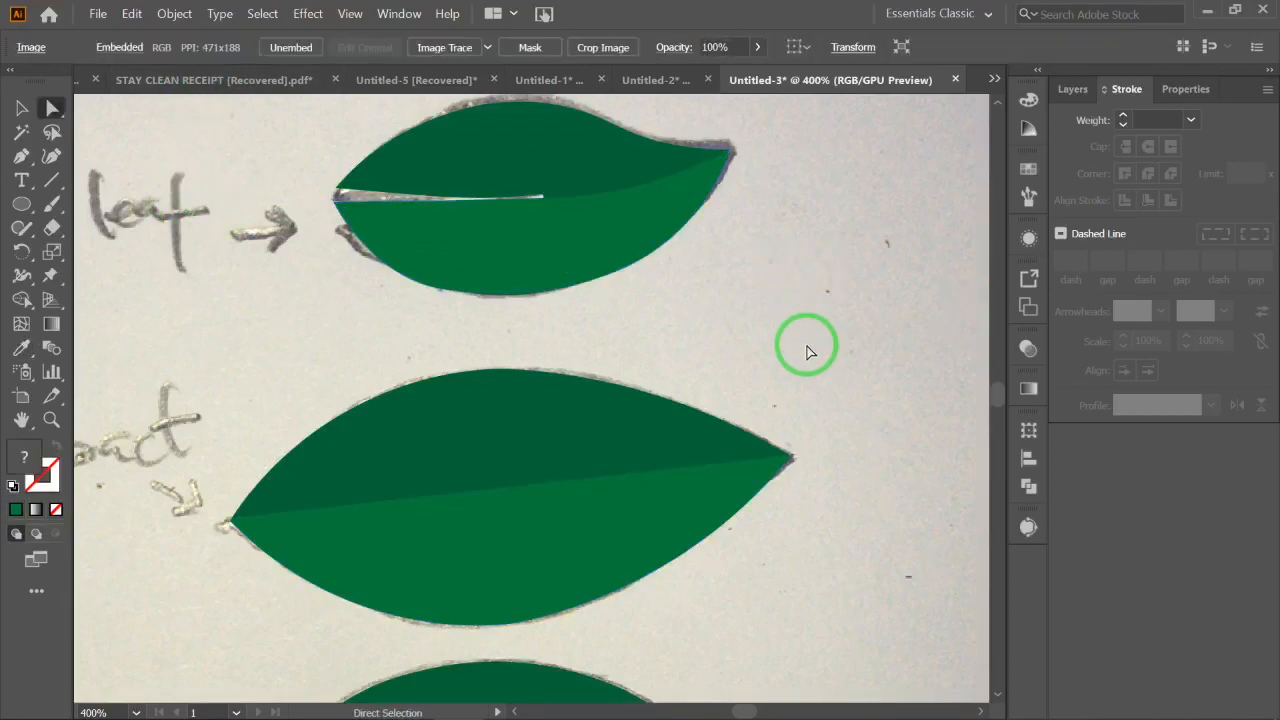
key("ctrl+minus")
key("ctrl+minus")
key("ctrl+minus")
key("ctrl+plus")
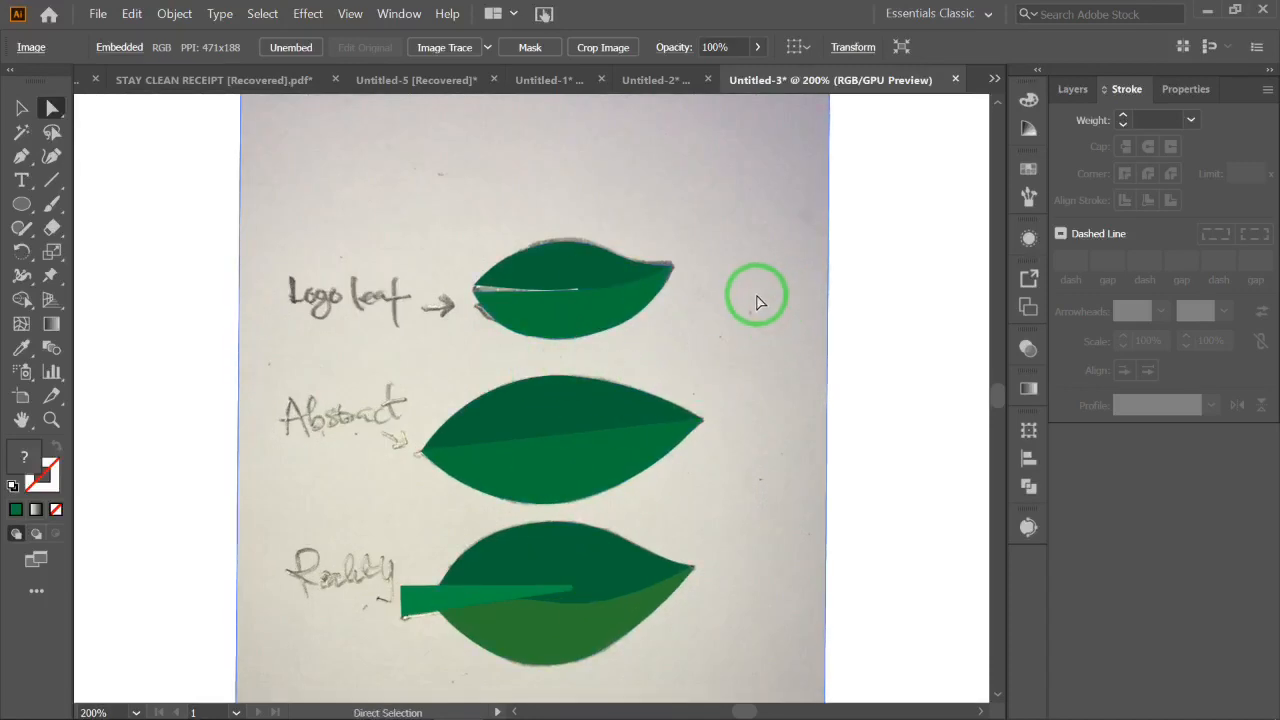
key("Delete")
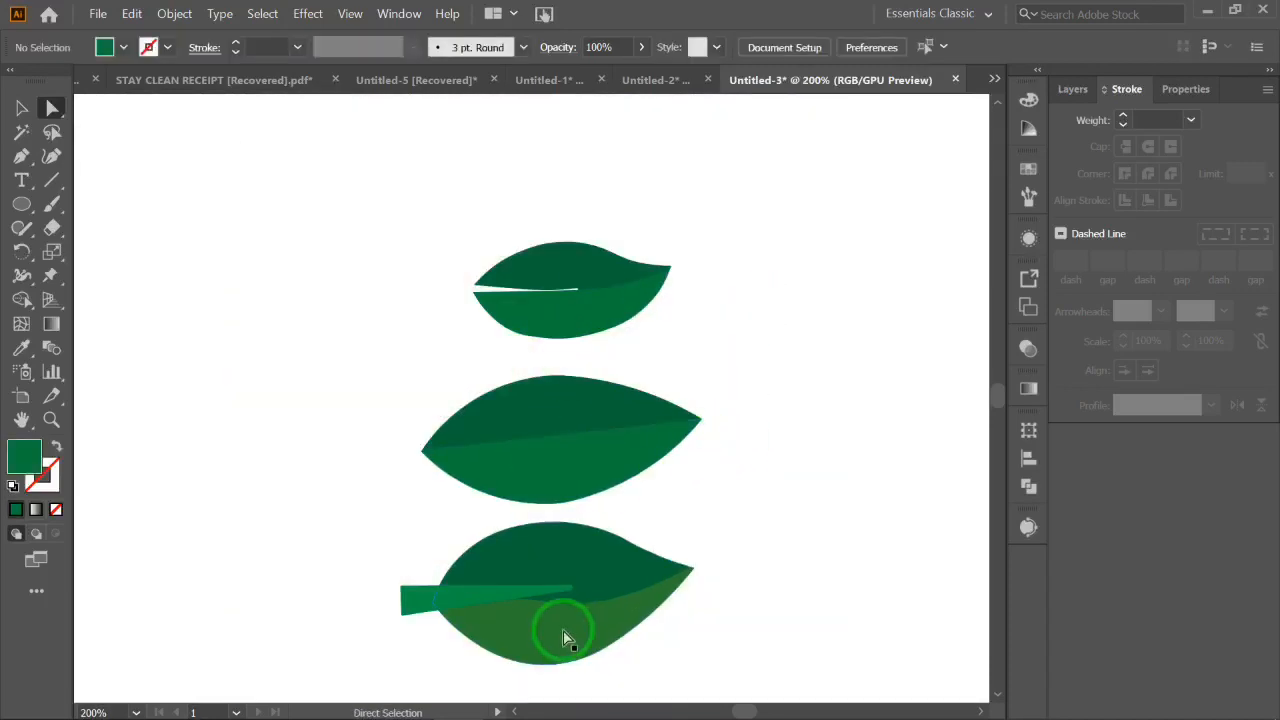
Enlarge both halves of the Logo leaf together to nearly the Abstract leaf's width, move them slightly up, and deselect them
left_click_drag(439, 224, 687, 350)
left_click(21, 107)
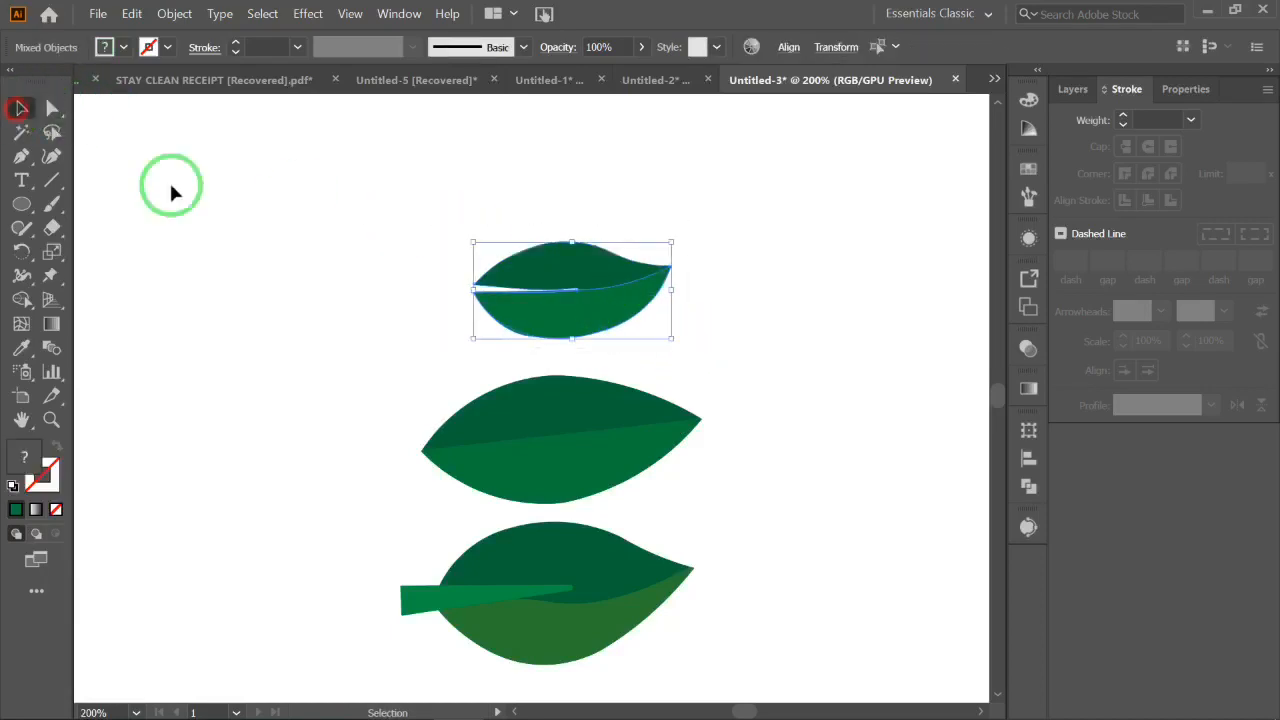
left_click_drag(476, 340, 430, 358)
left_click_drag(531, 323, 531, 293)
left_click(743, 290)
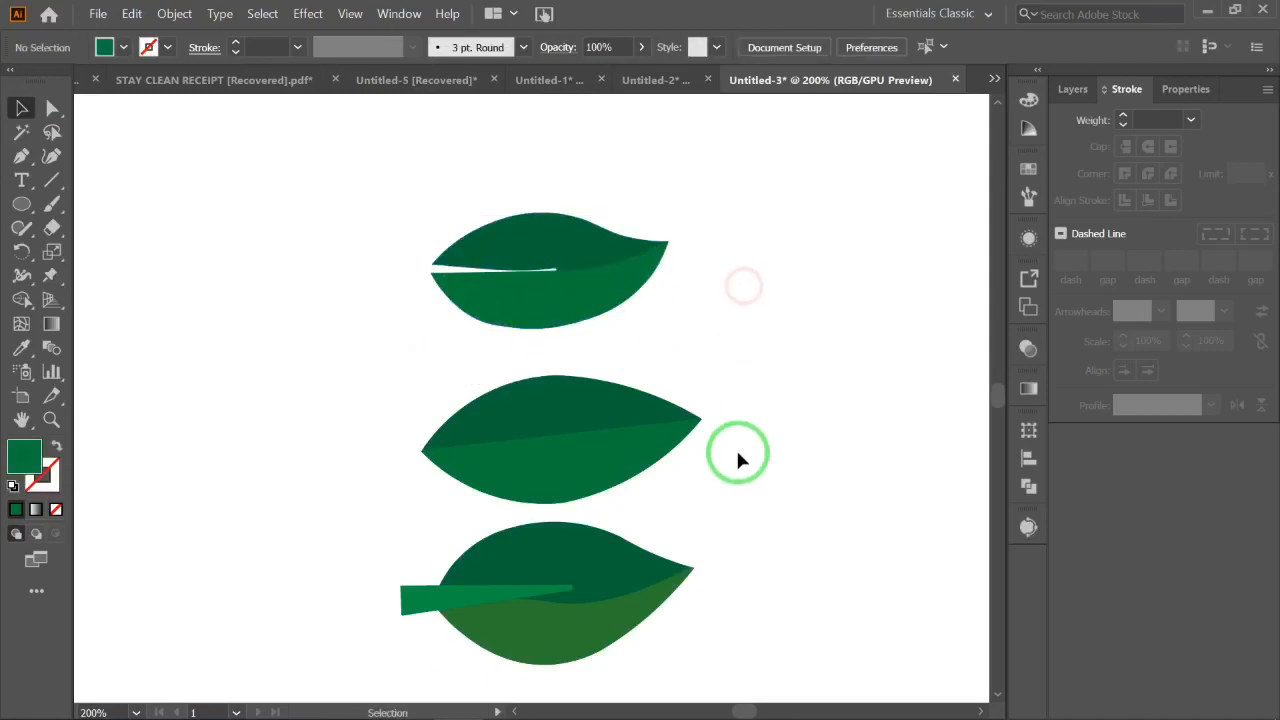